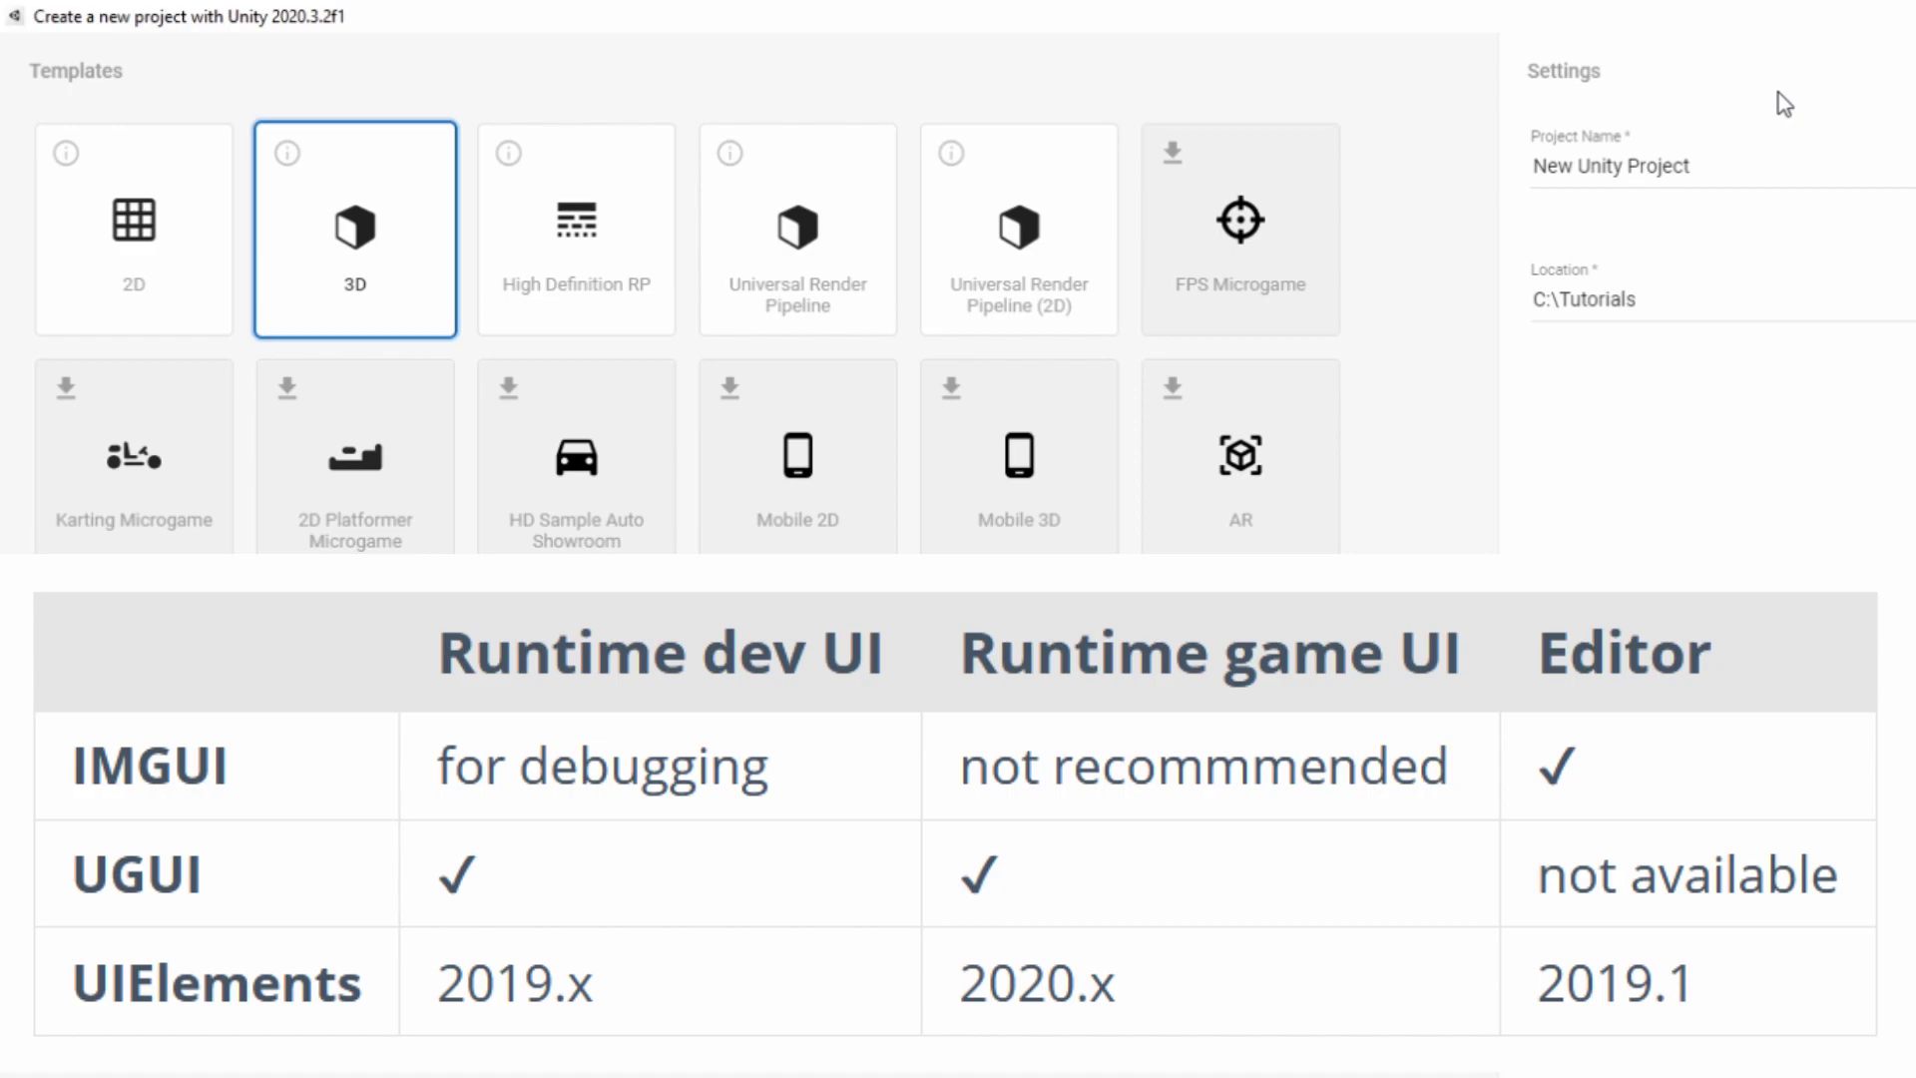
Name the new 3D project UIElementsTutorial and open it in the Unity editor
left_click(1795, 165)
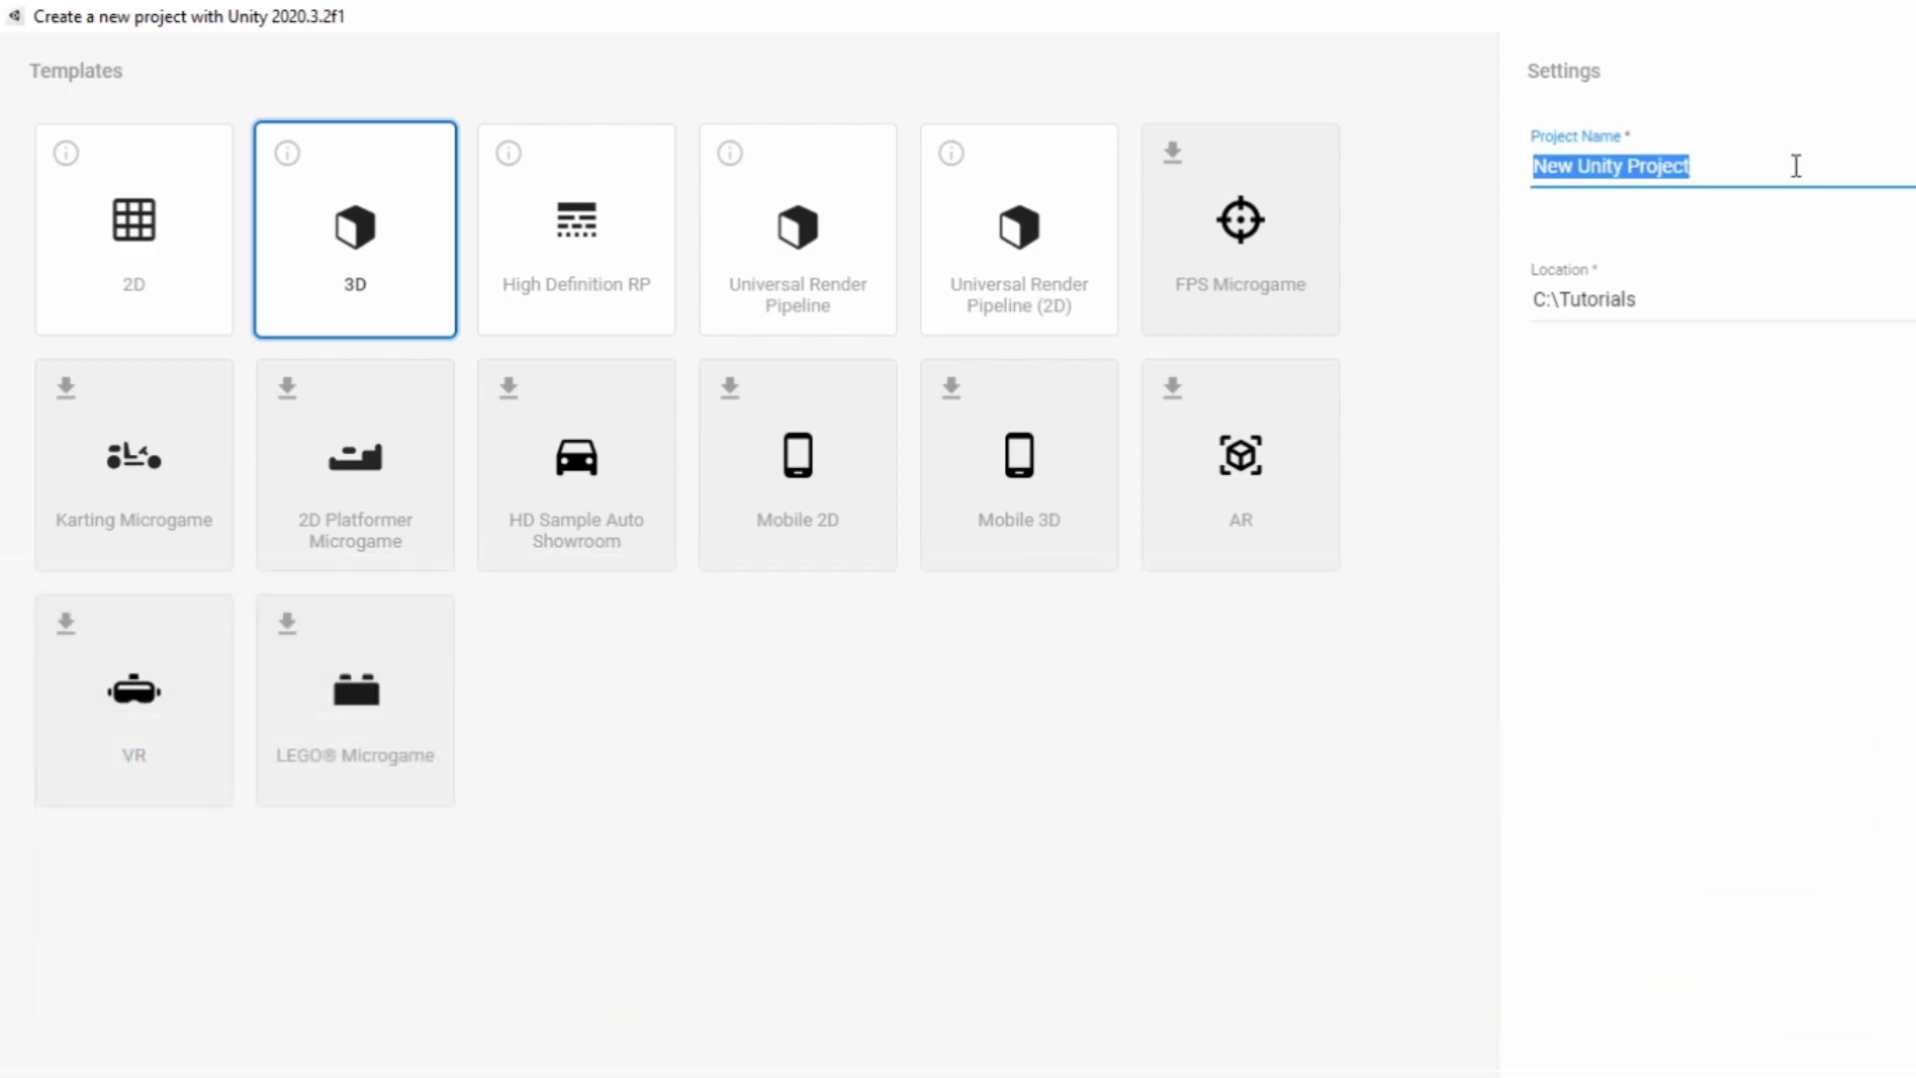
type("UIElemen")
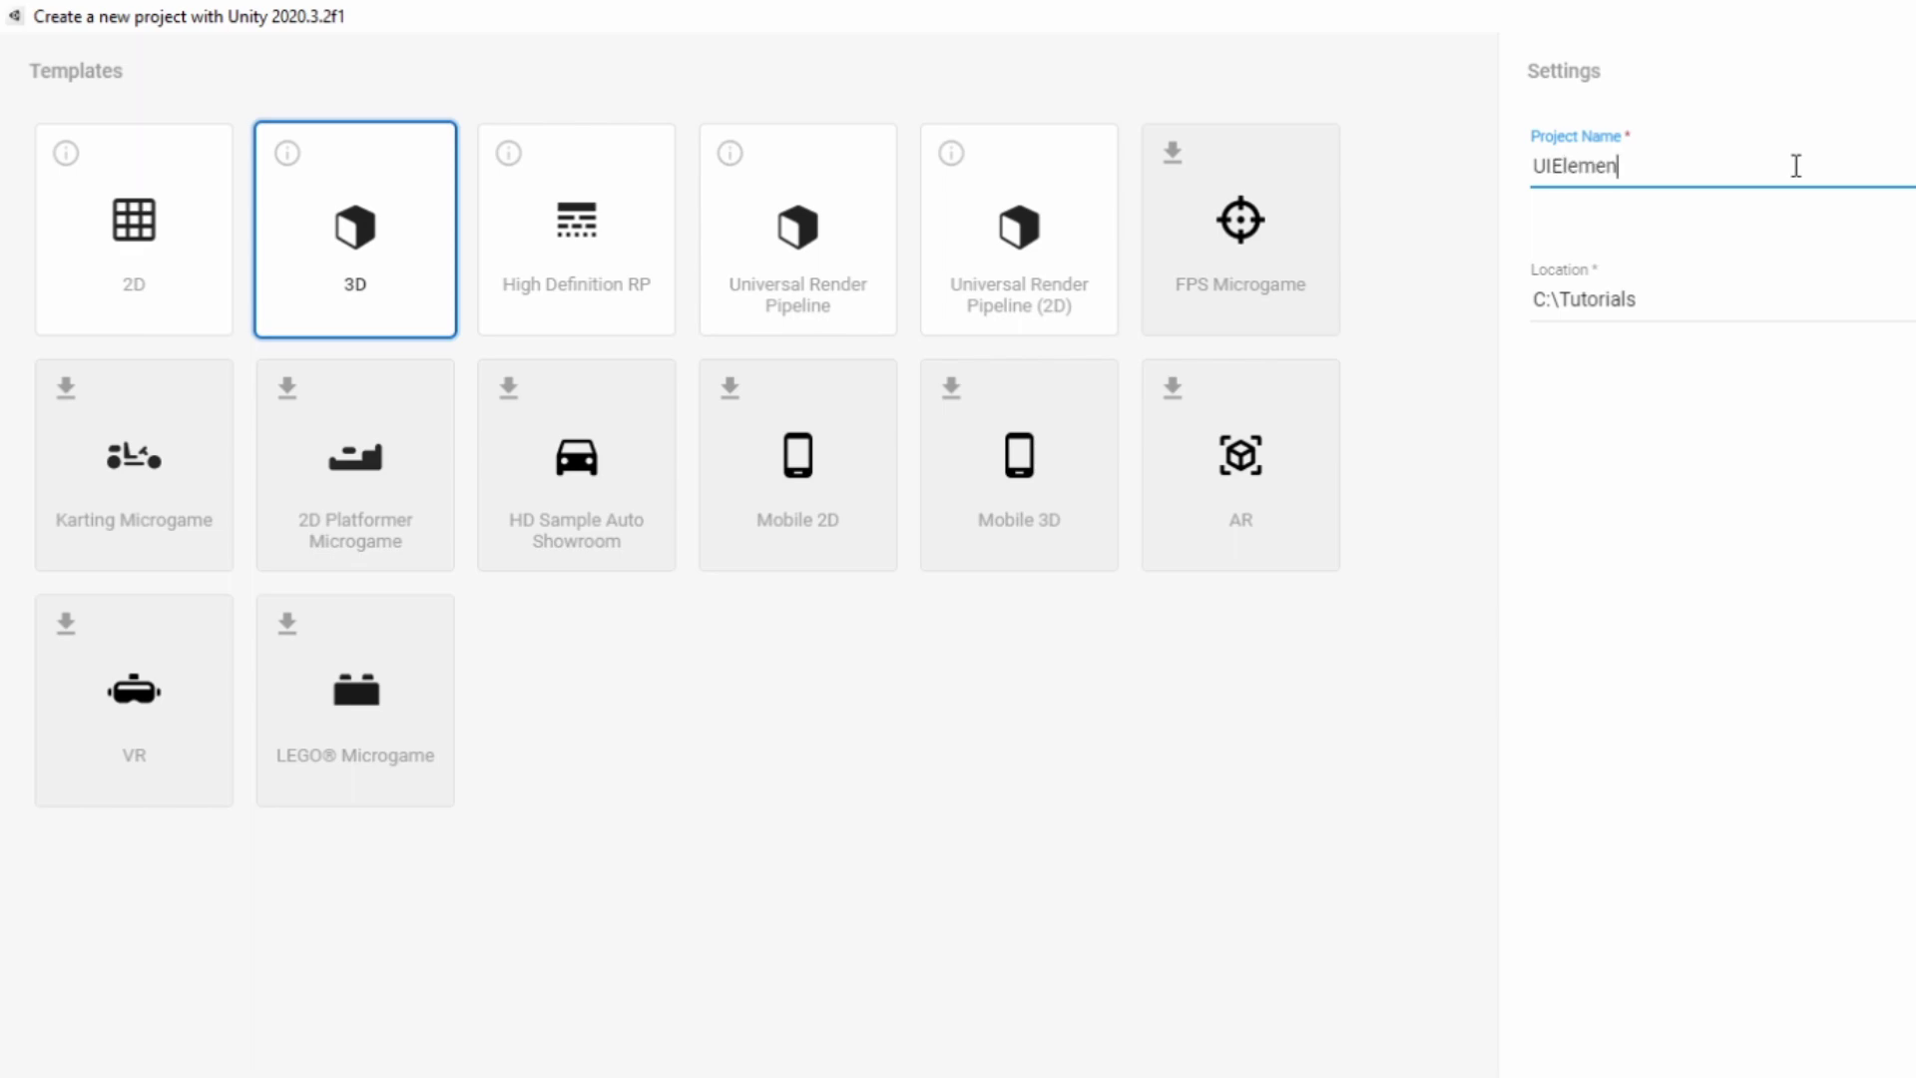
type("tsTutorial")
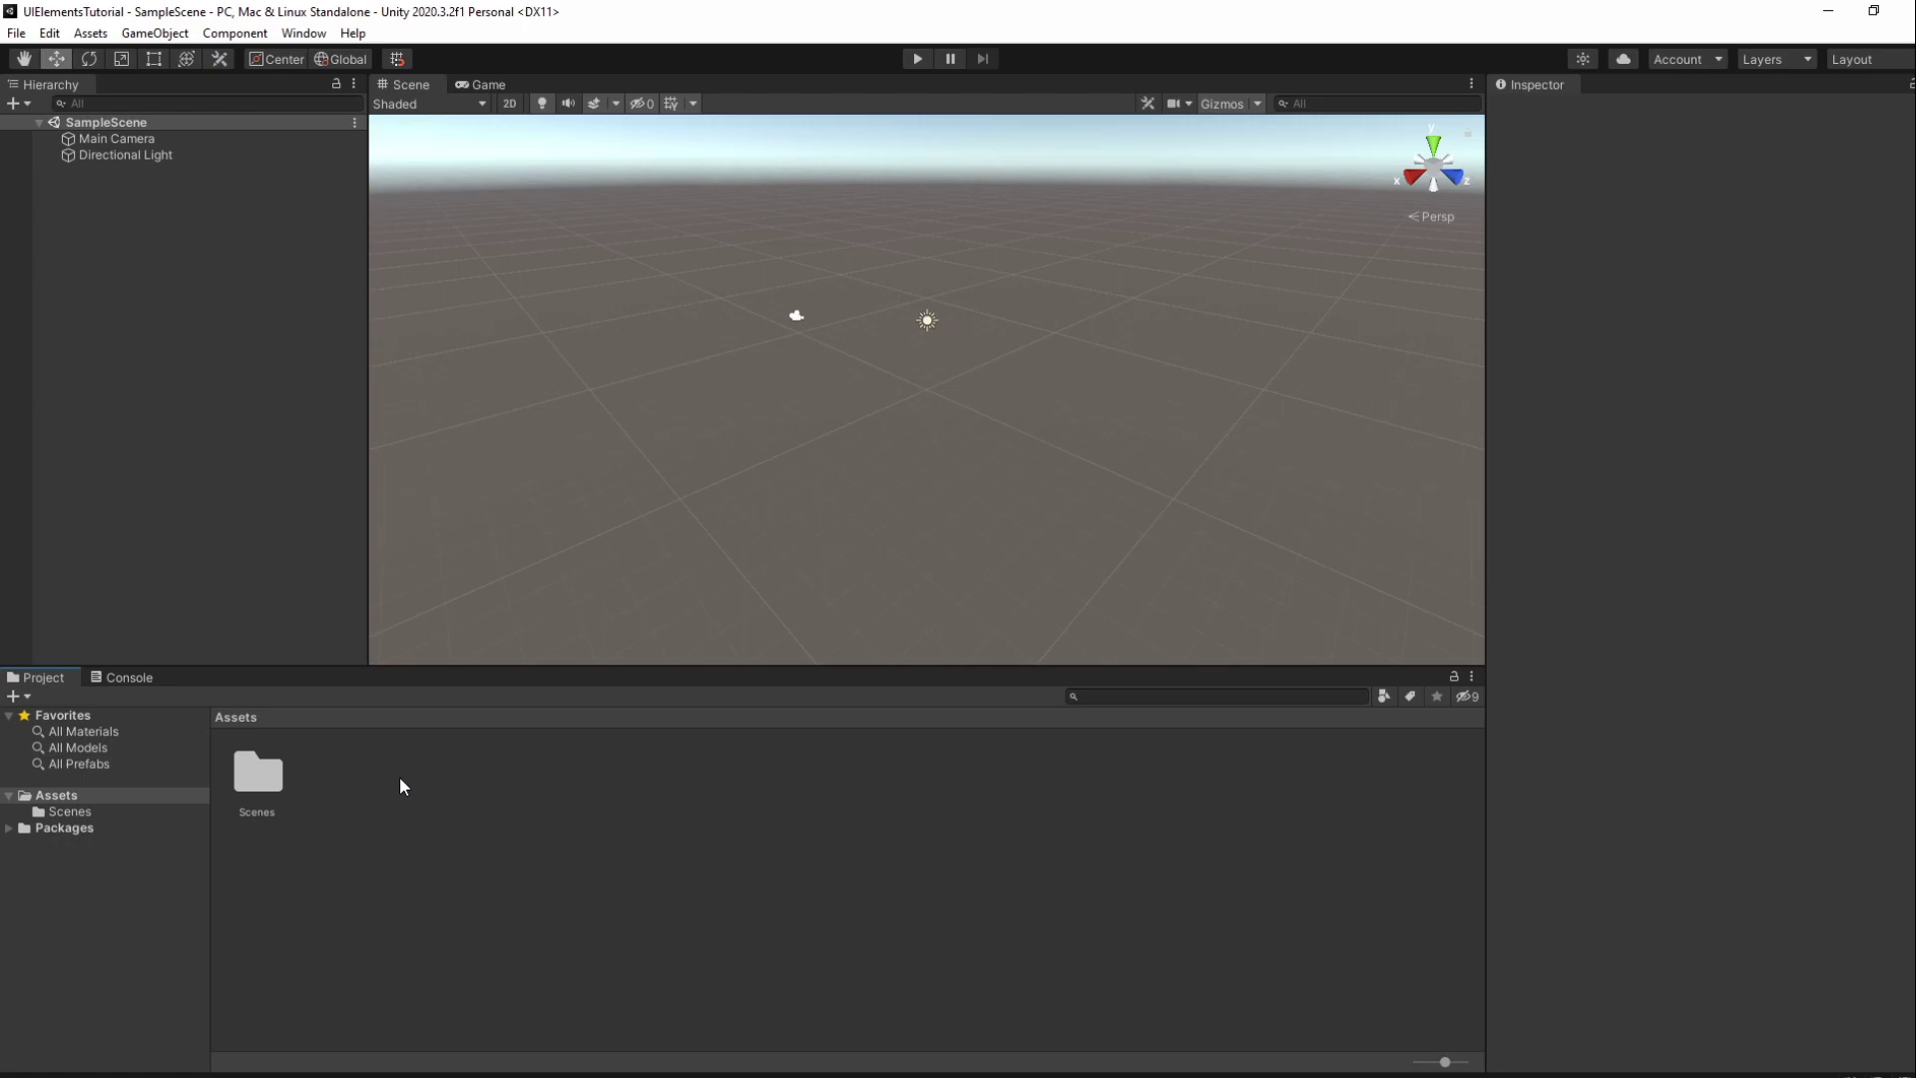
Create a UI Toolkit editor window without UXML: UIElementsEditorWindow script and UIElementsStyles stylesheet
right_click(400, 786)
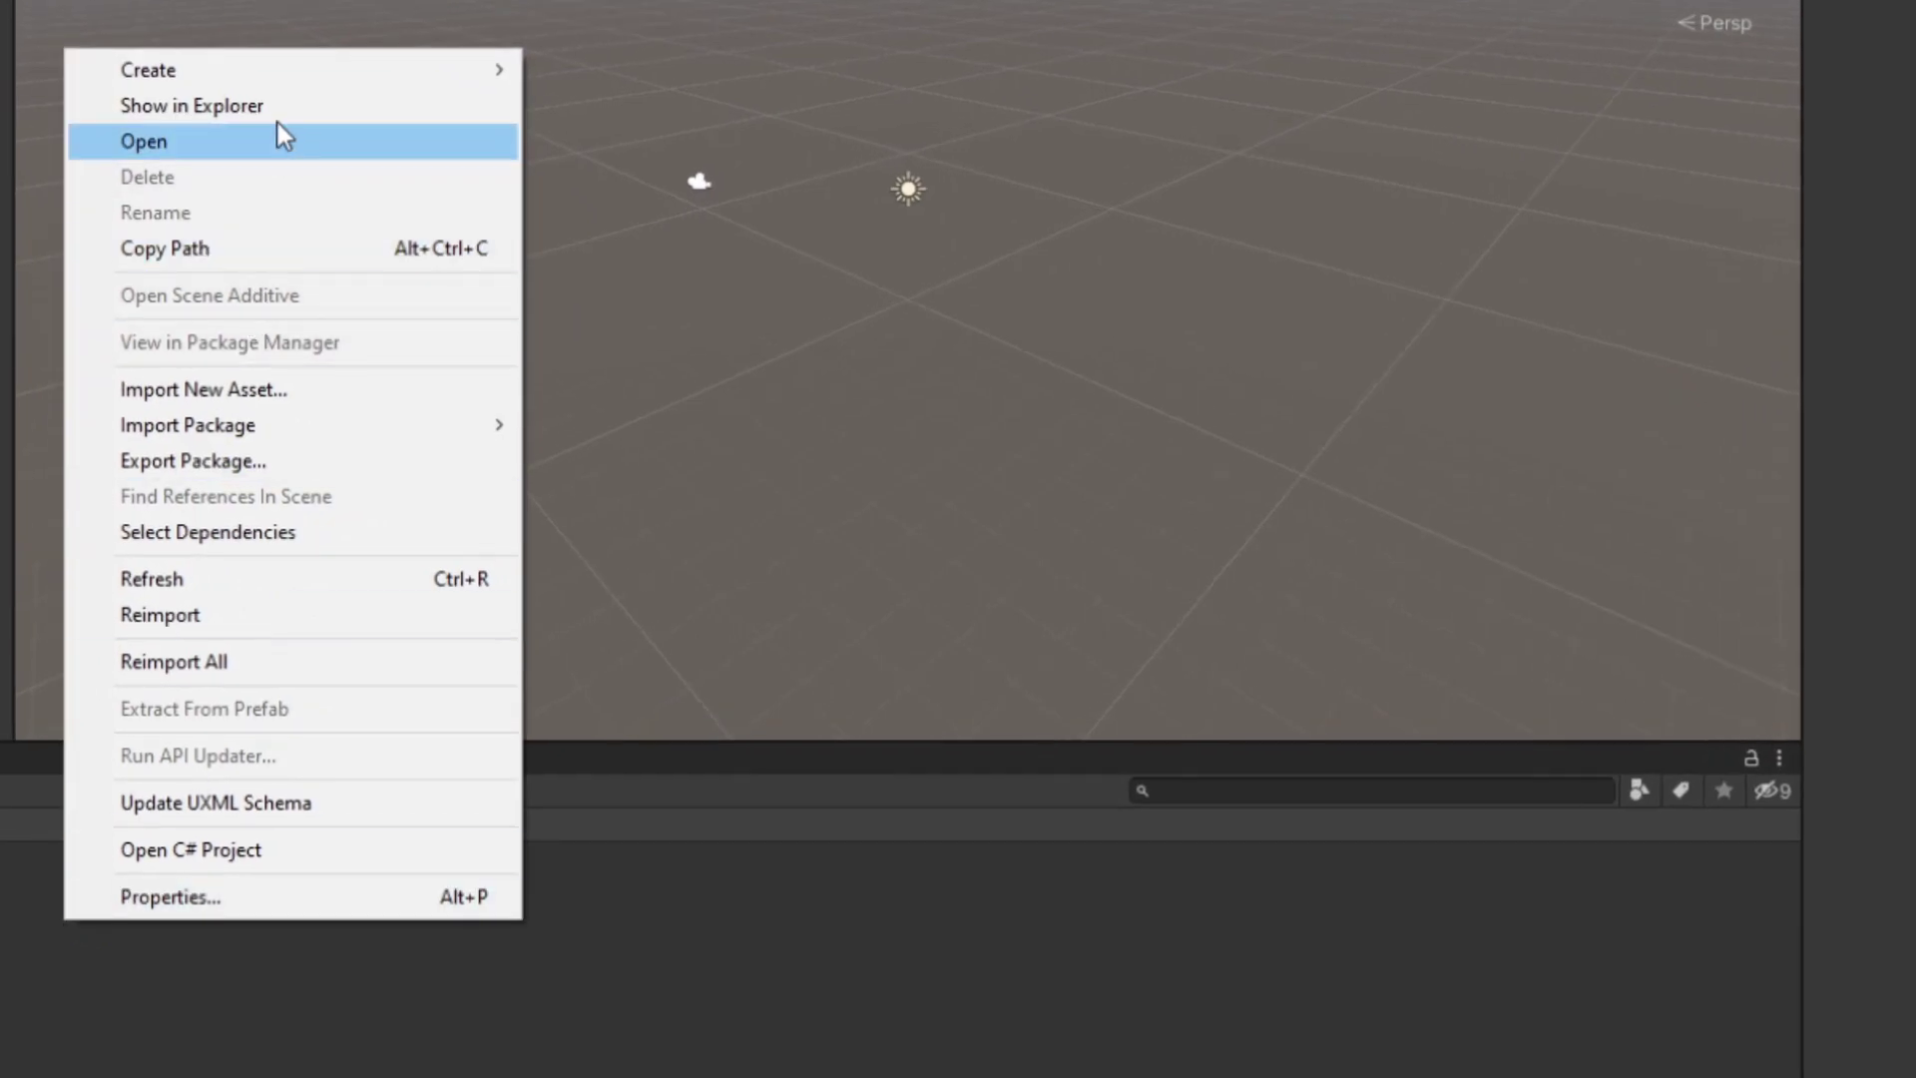
mouse_move(610, 883)
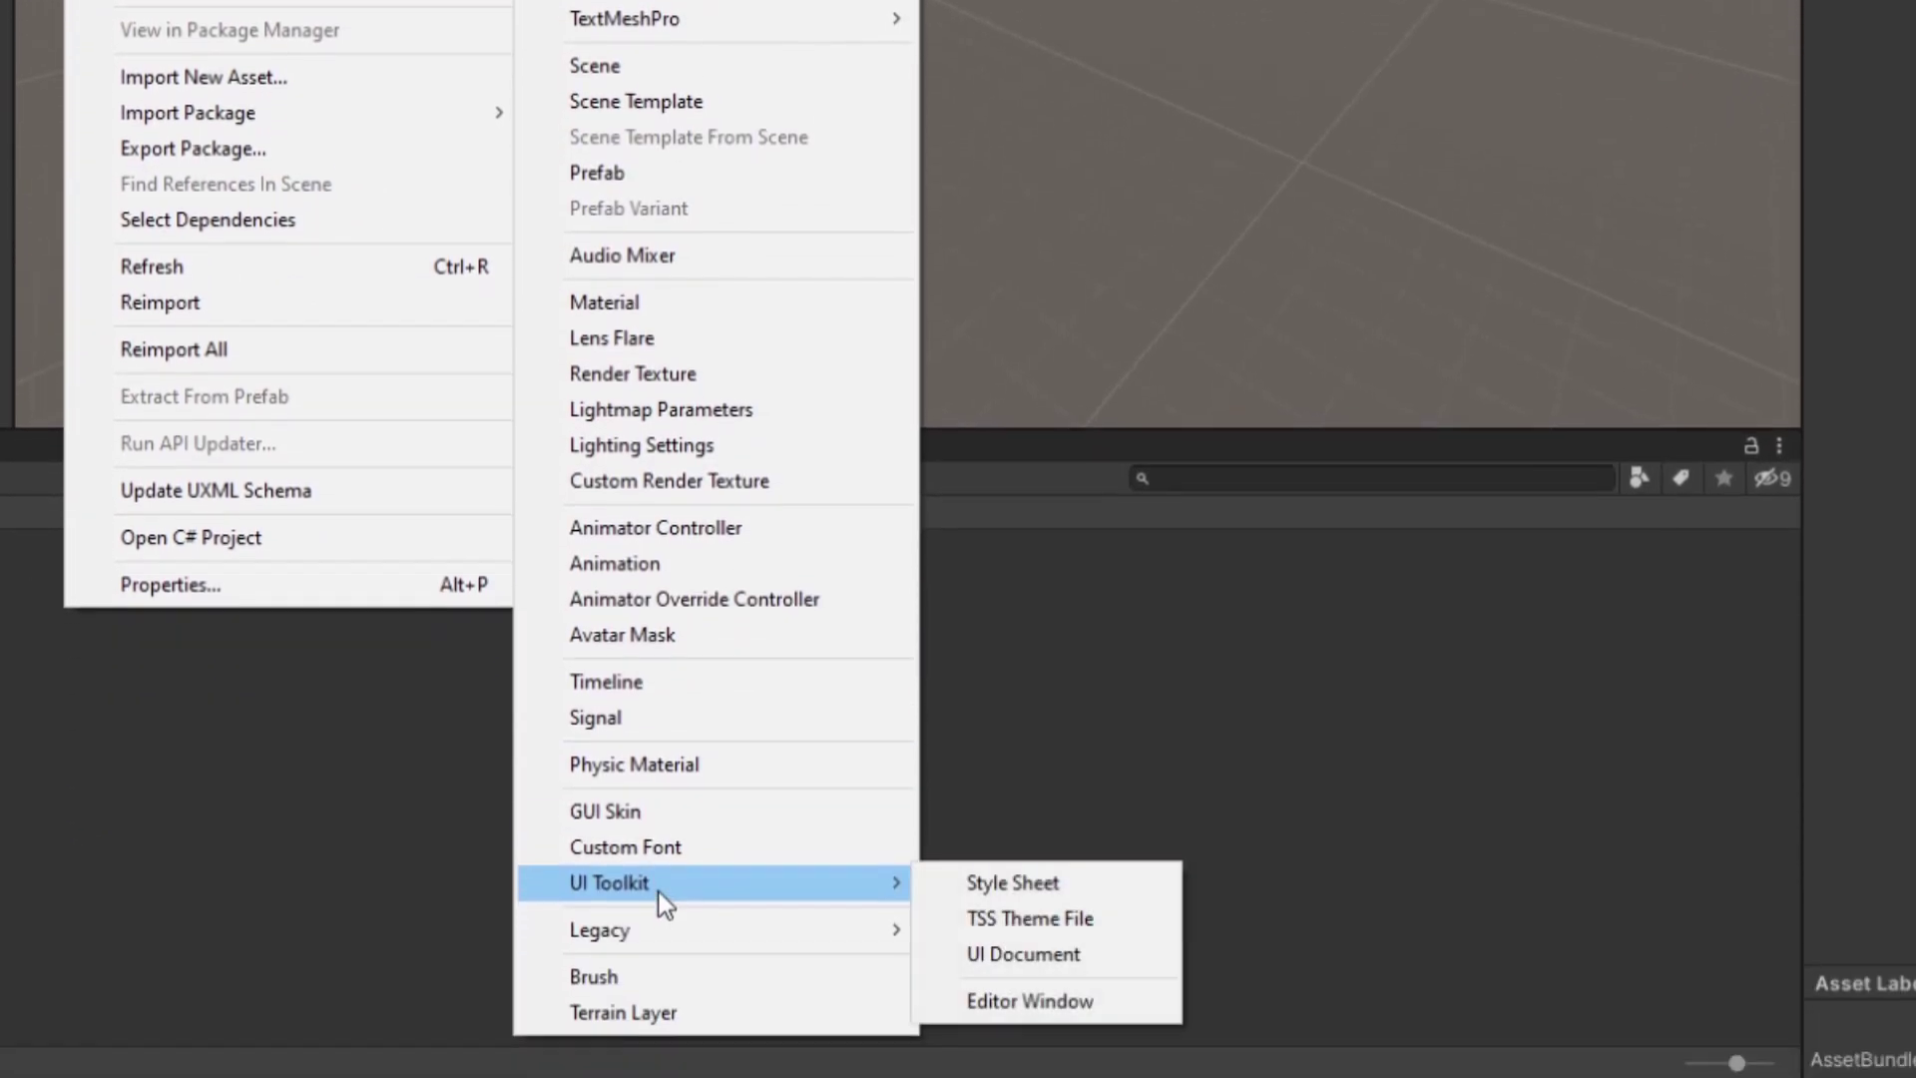
left_click(976, 1002)
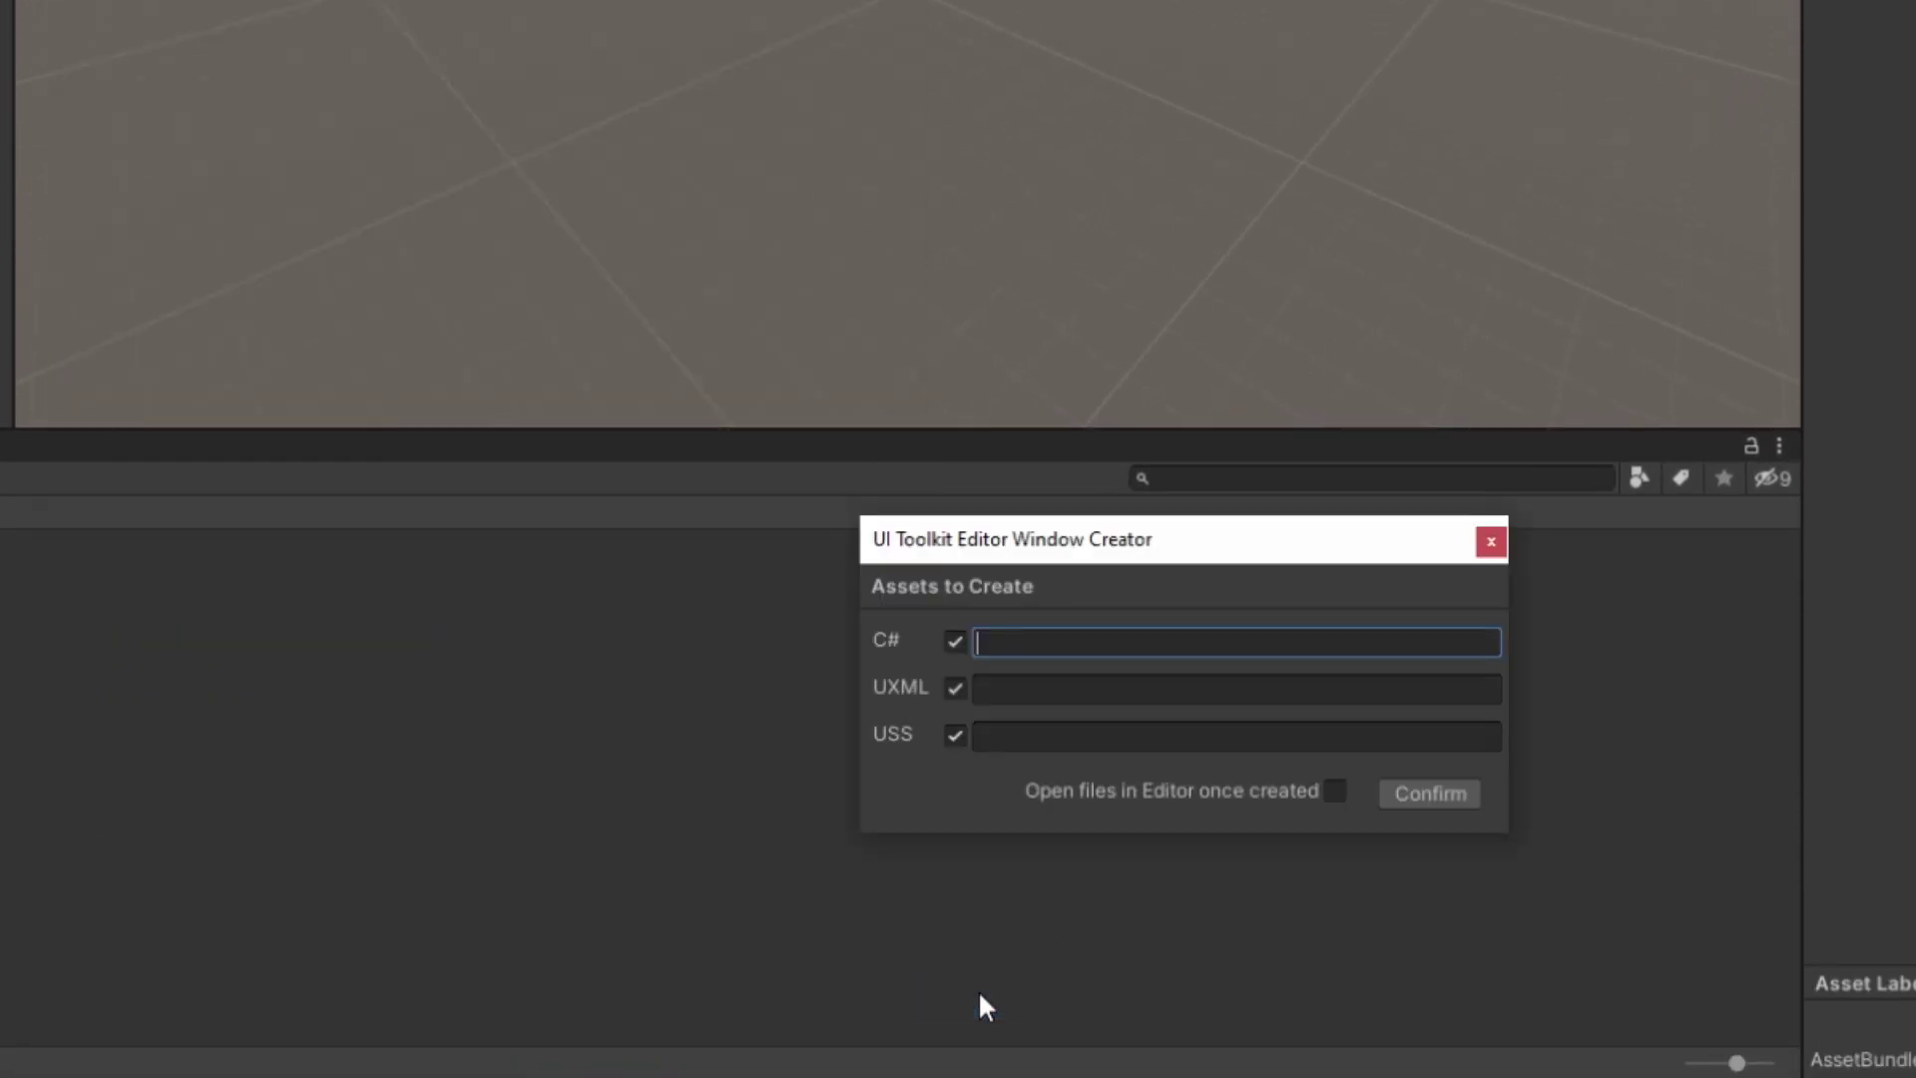
left_click(955, 686)
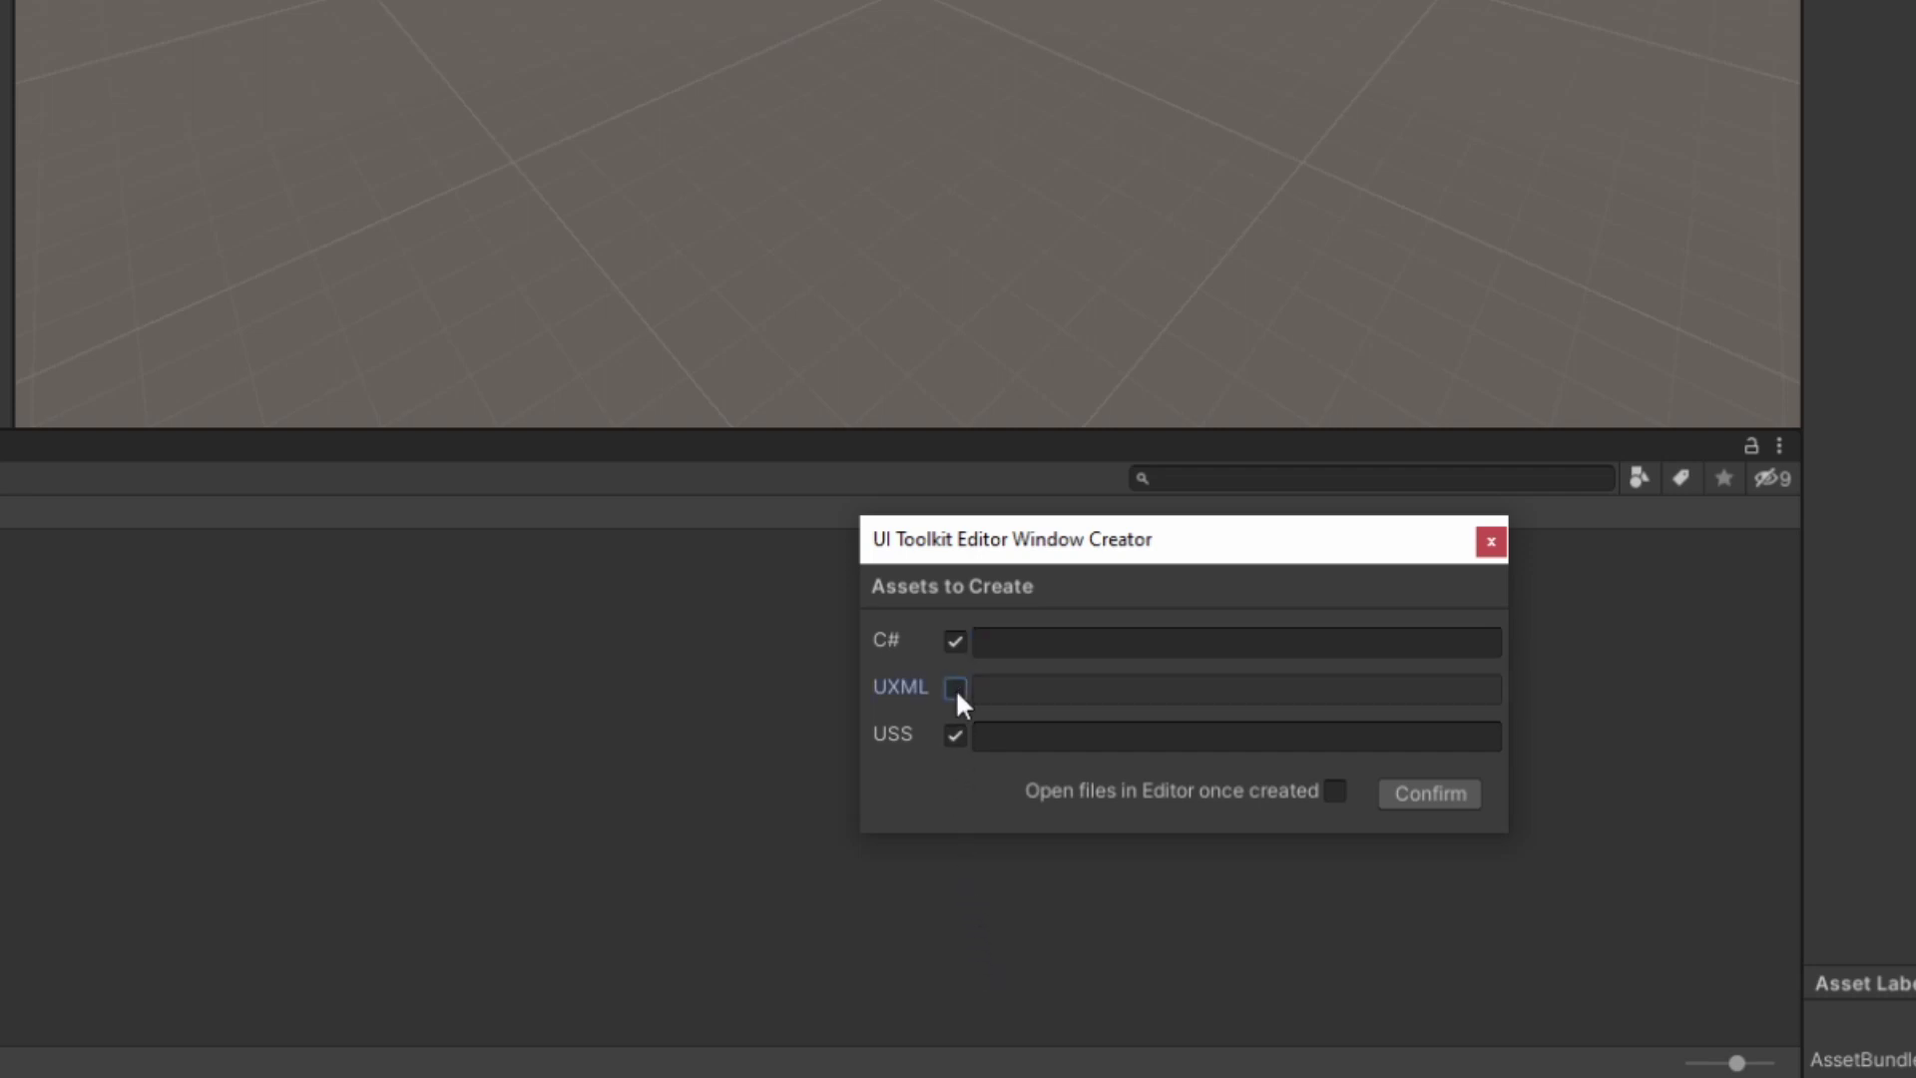
left_click(1035, 637)
type("UI")
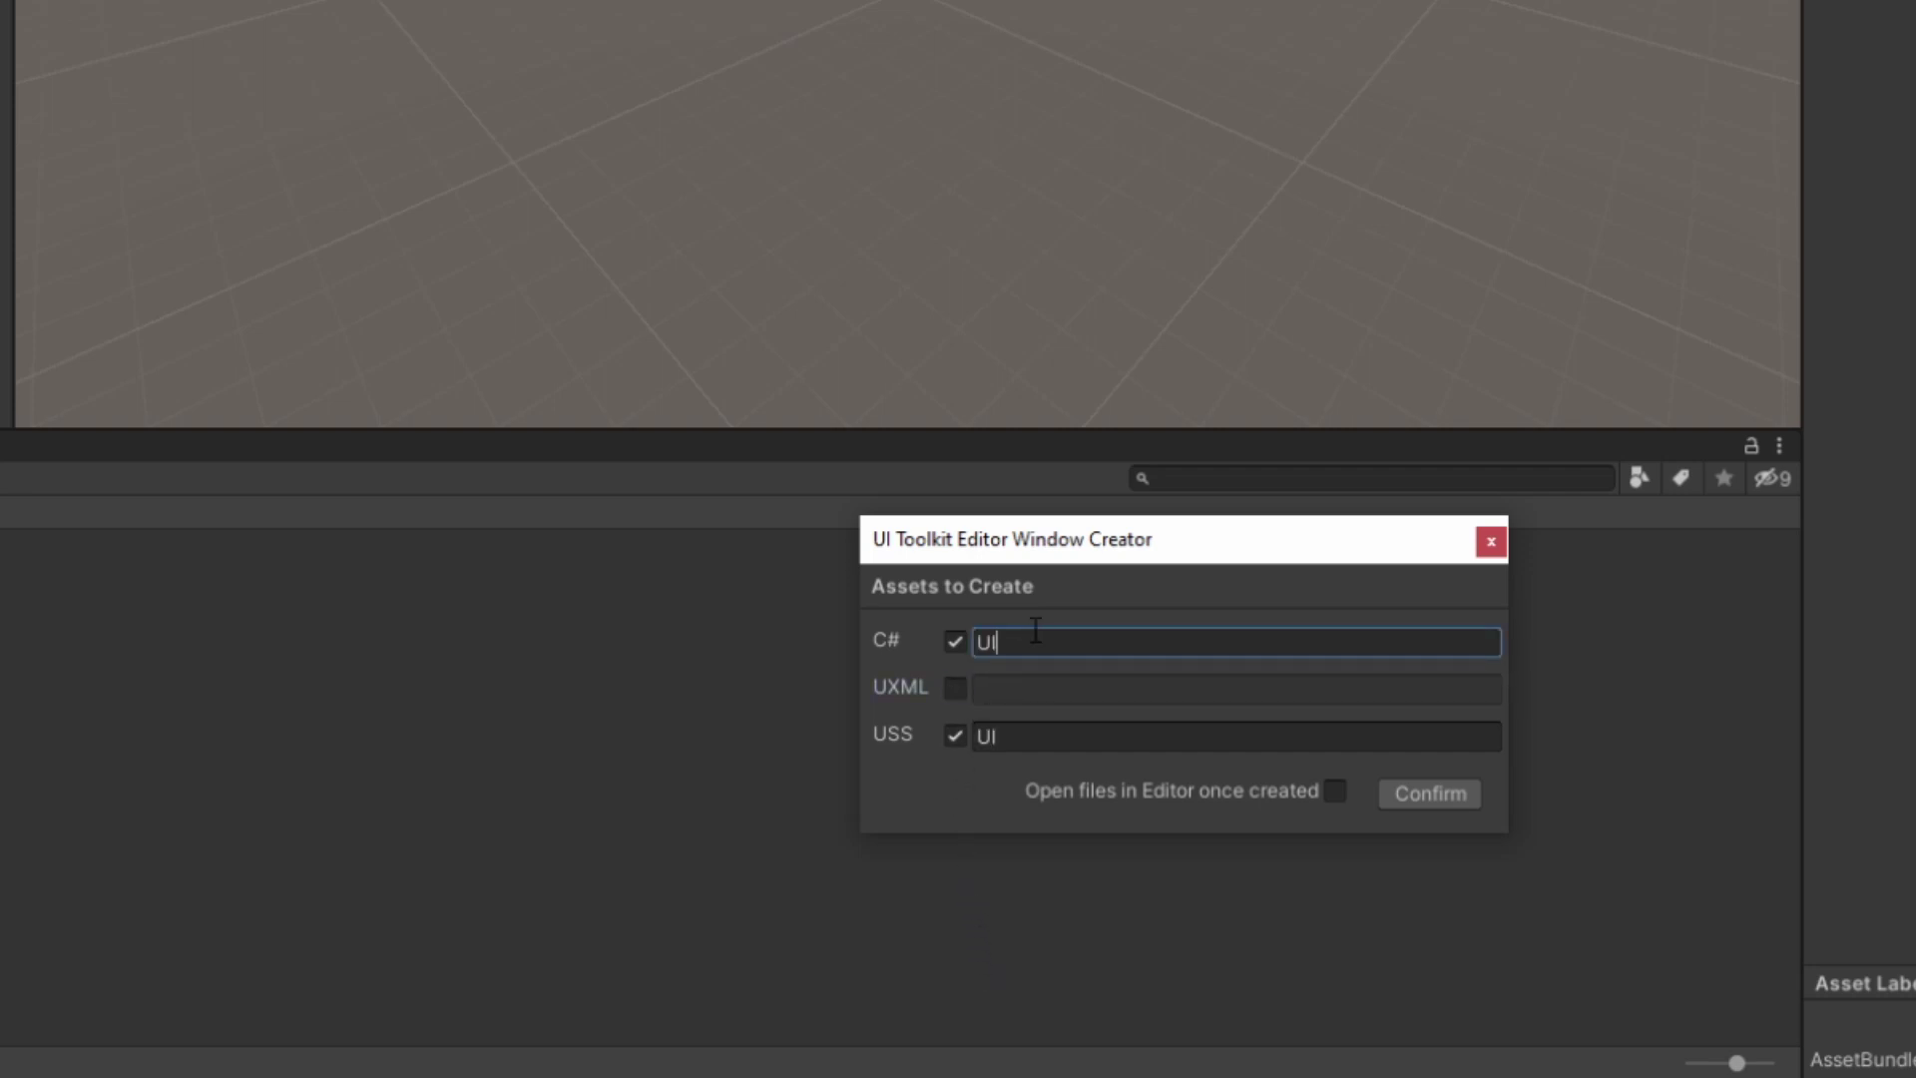
type("ElementsEditor")
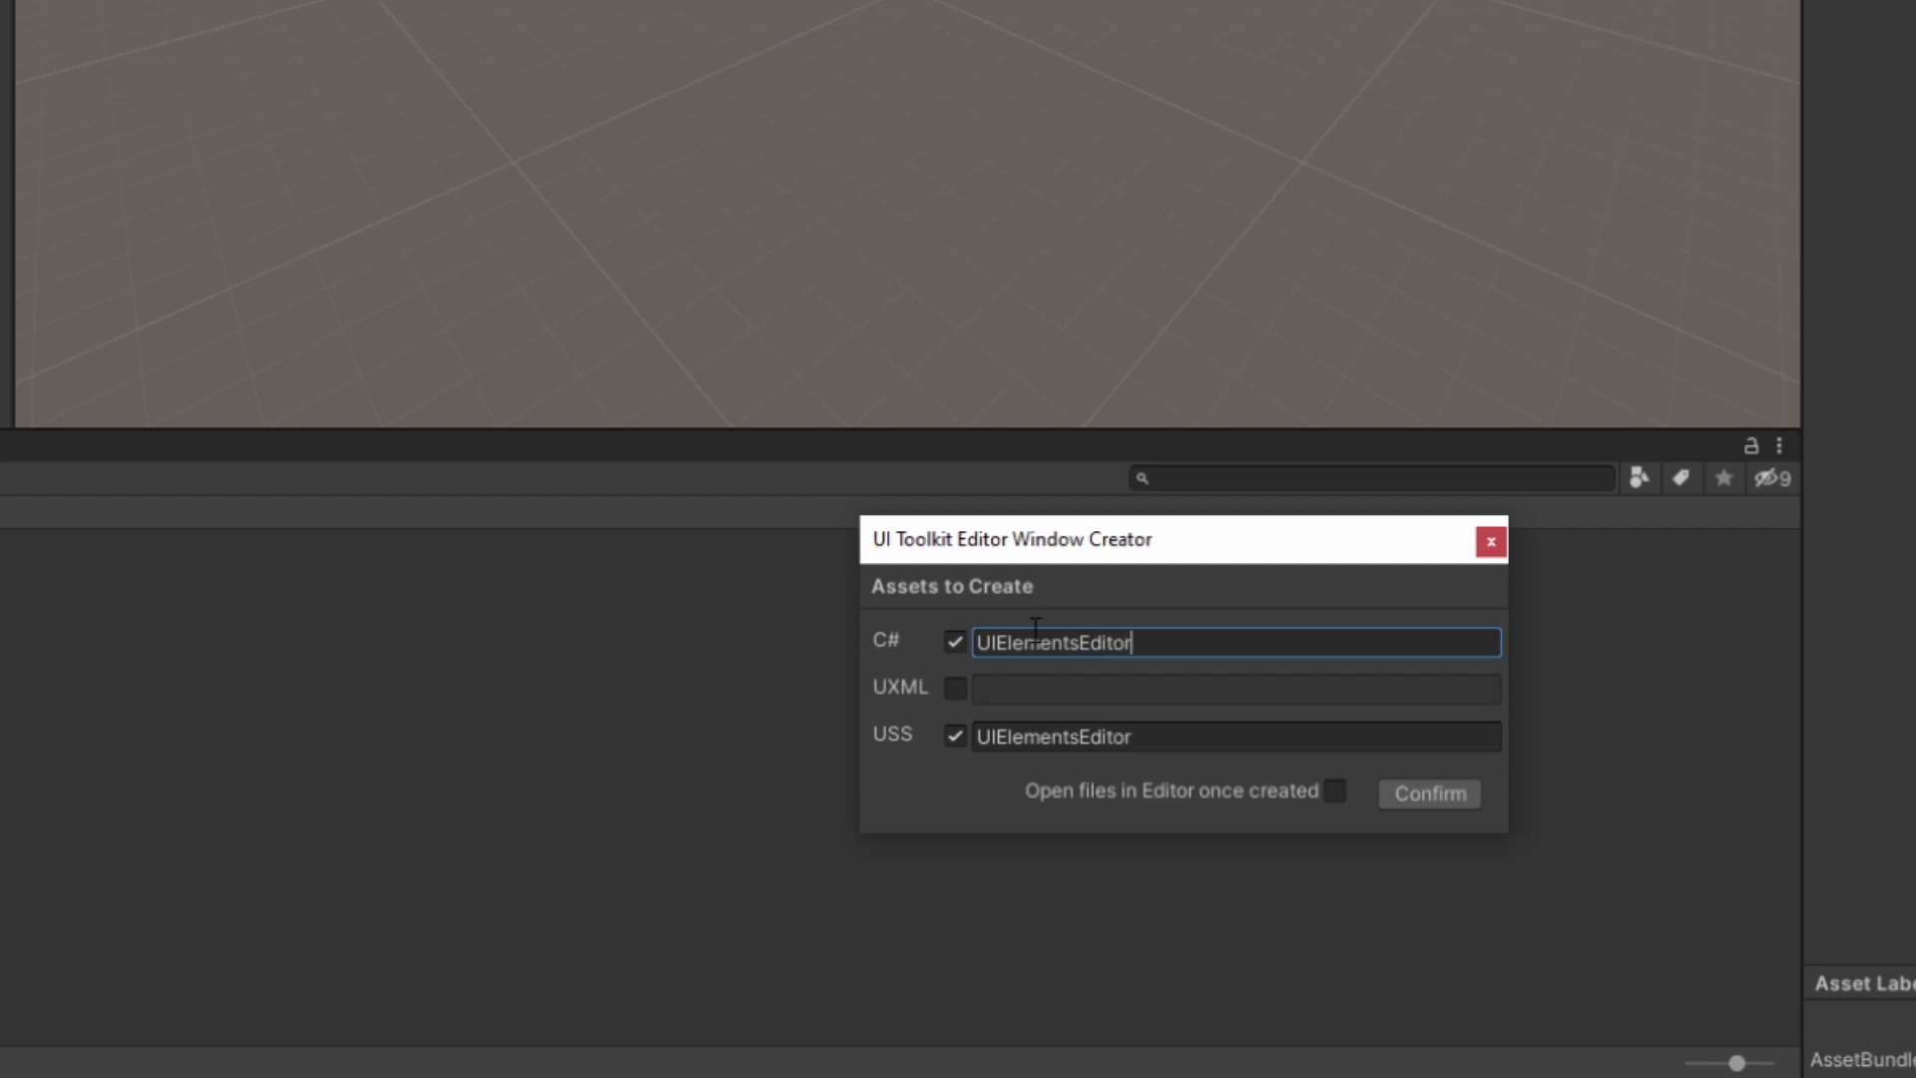
type("Window")
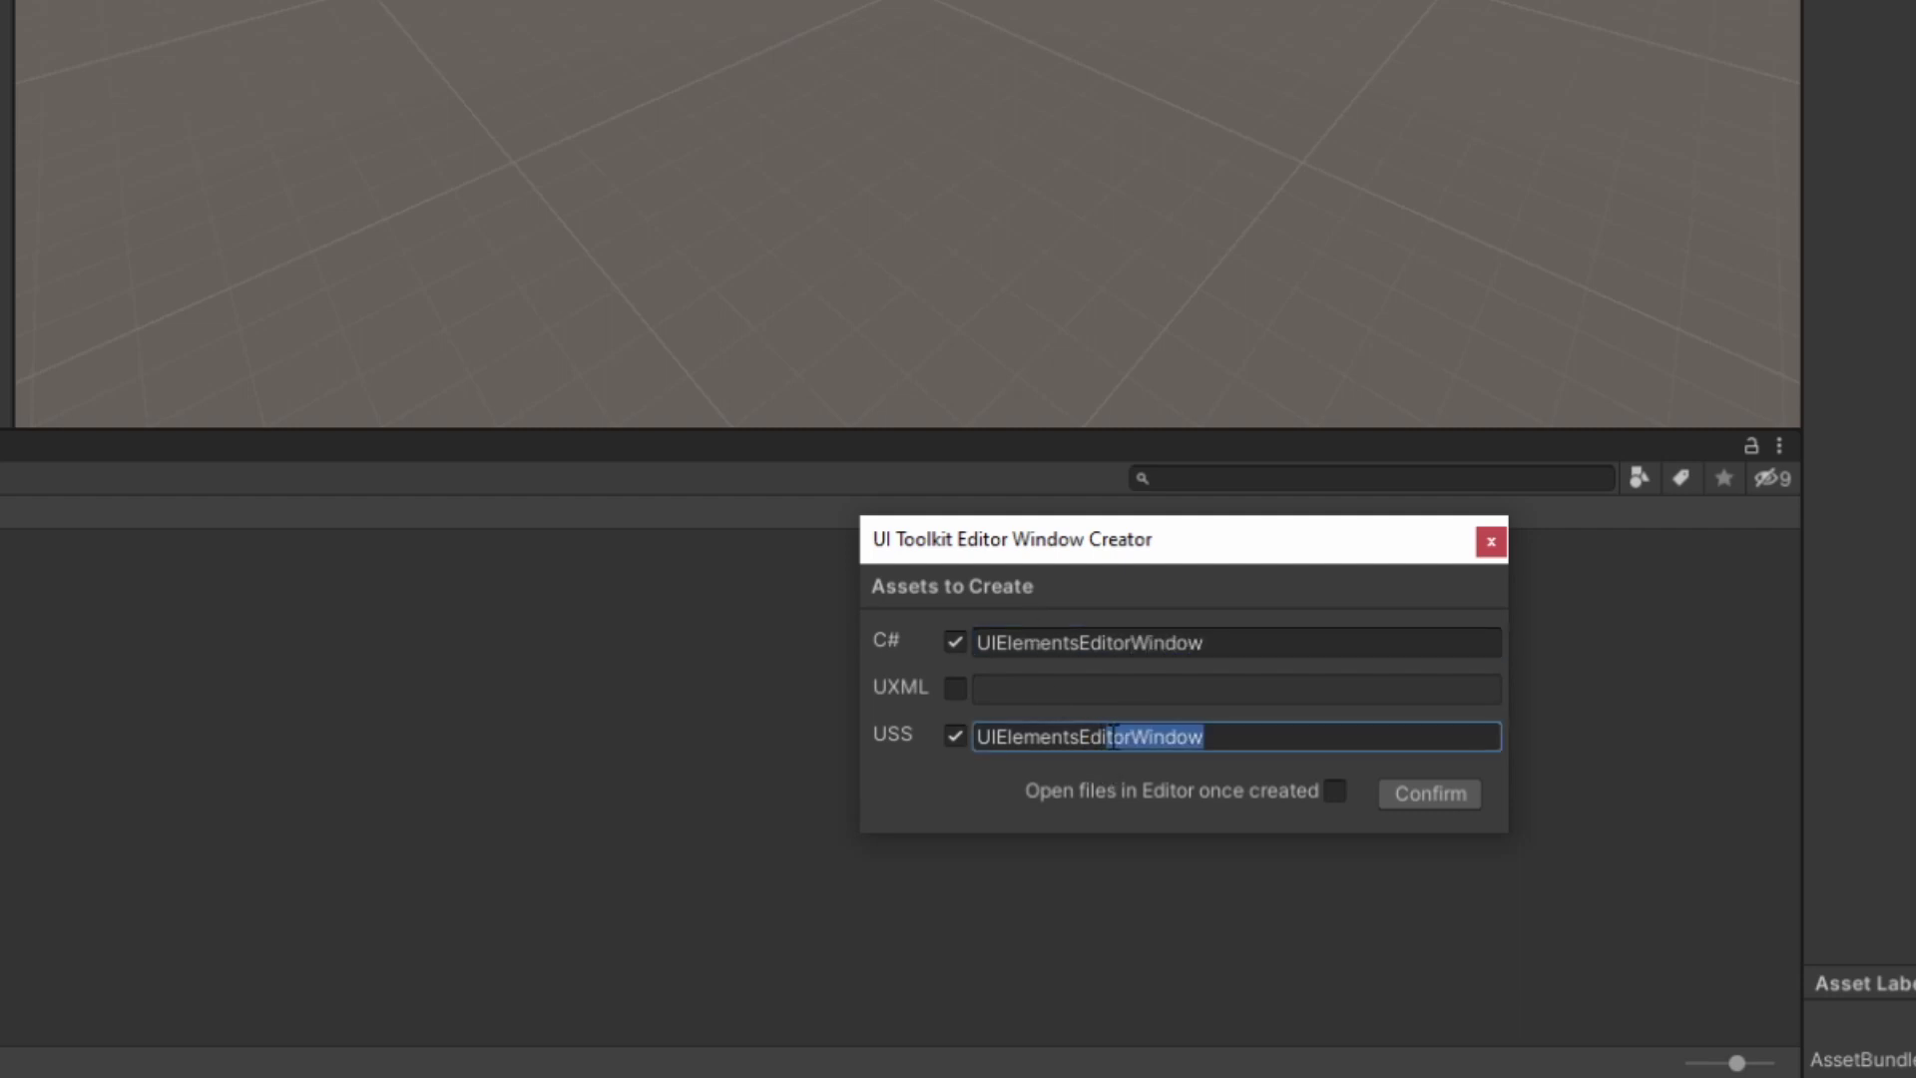
key("BackSpace")
key("BackSpace")
key("BackSpace")
key("BackSpace")
type("S")
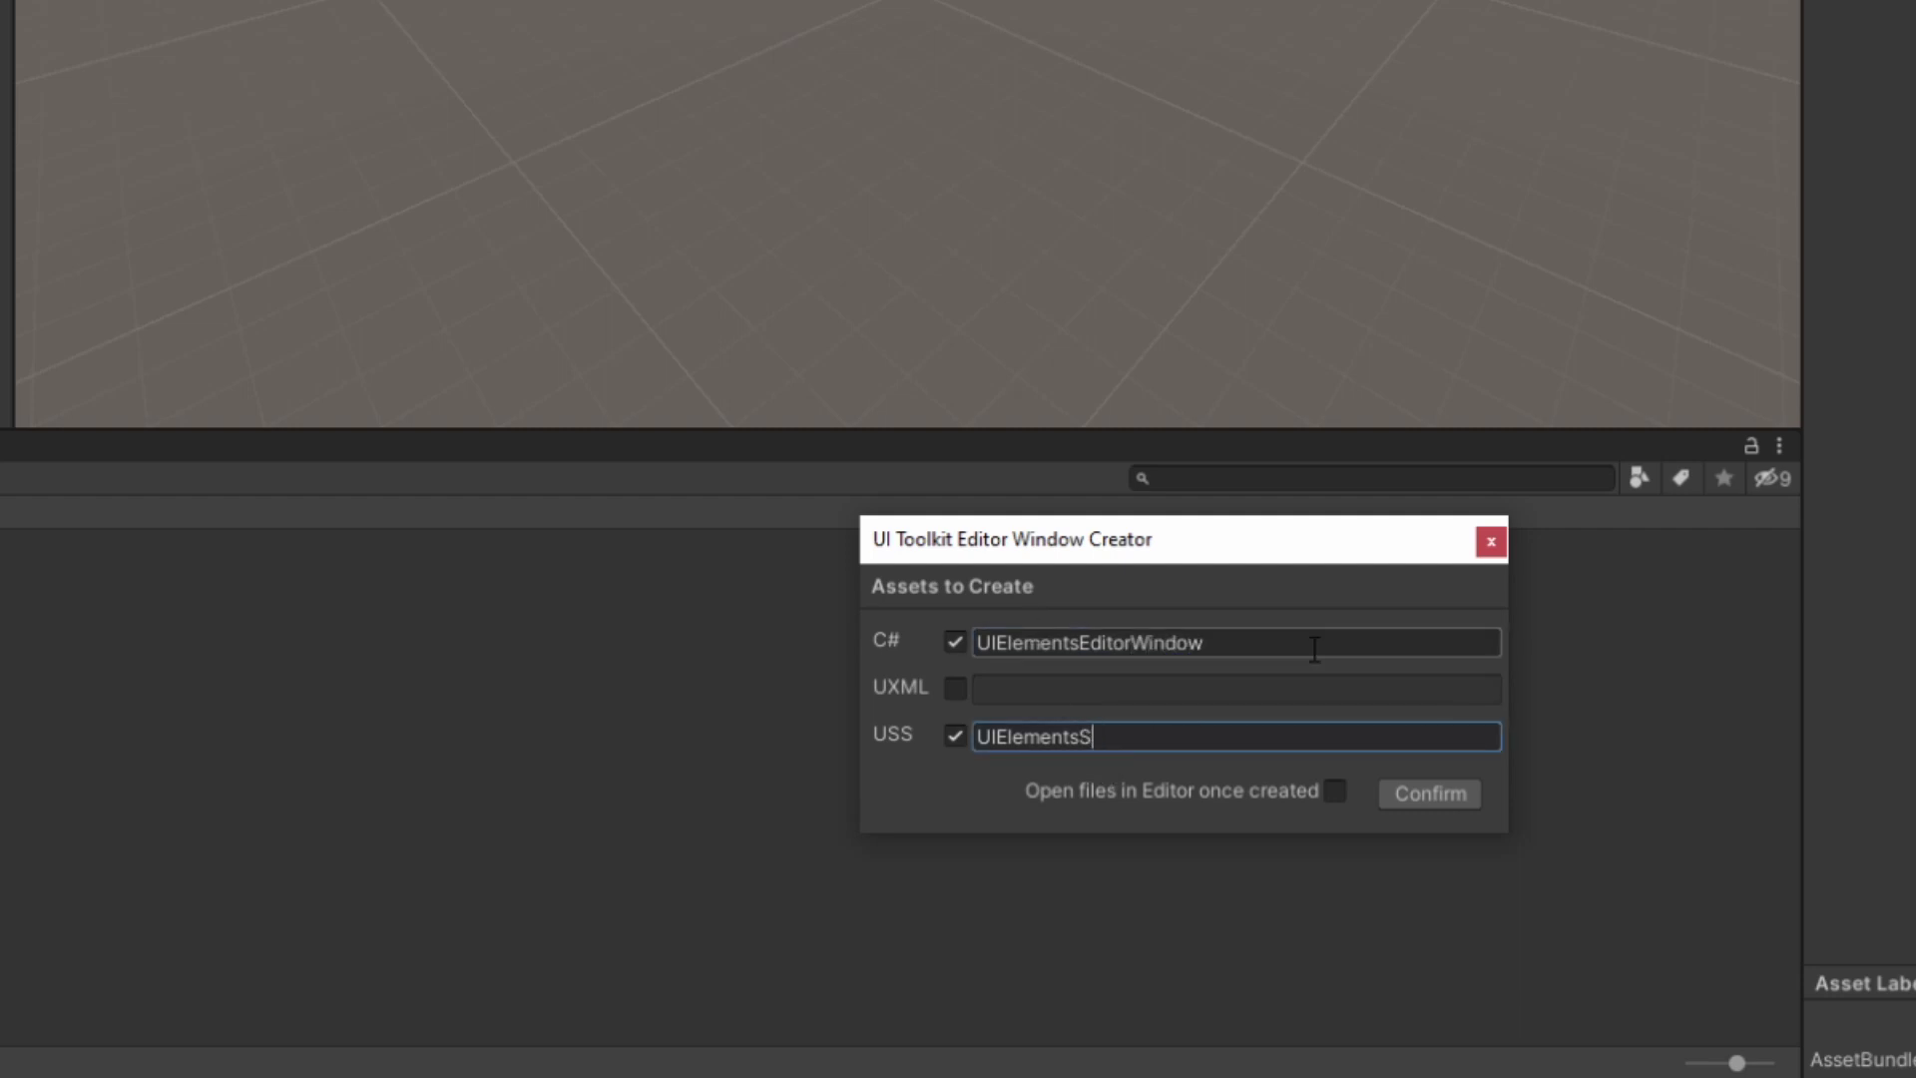
type("tyles")
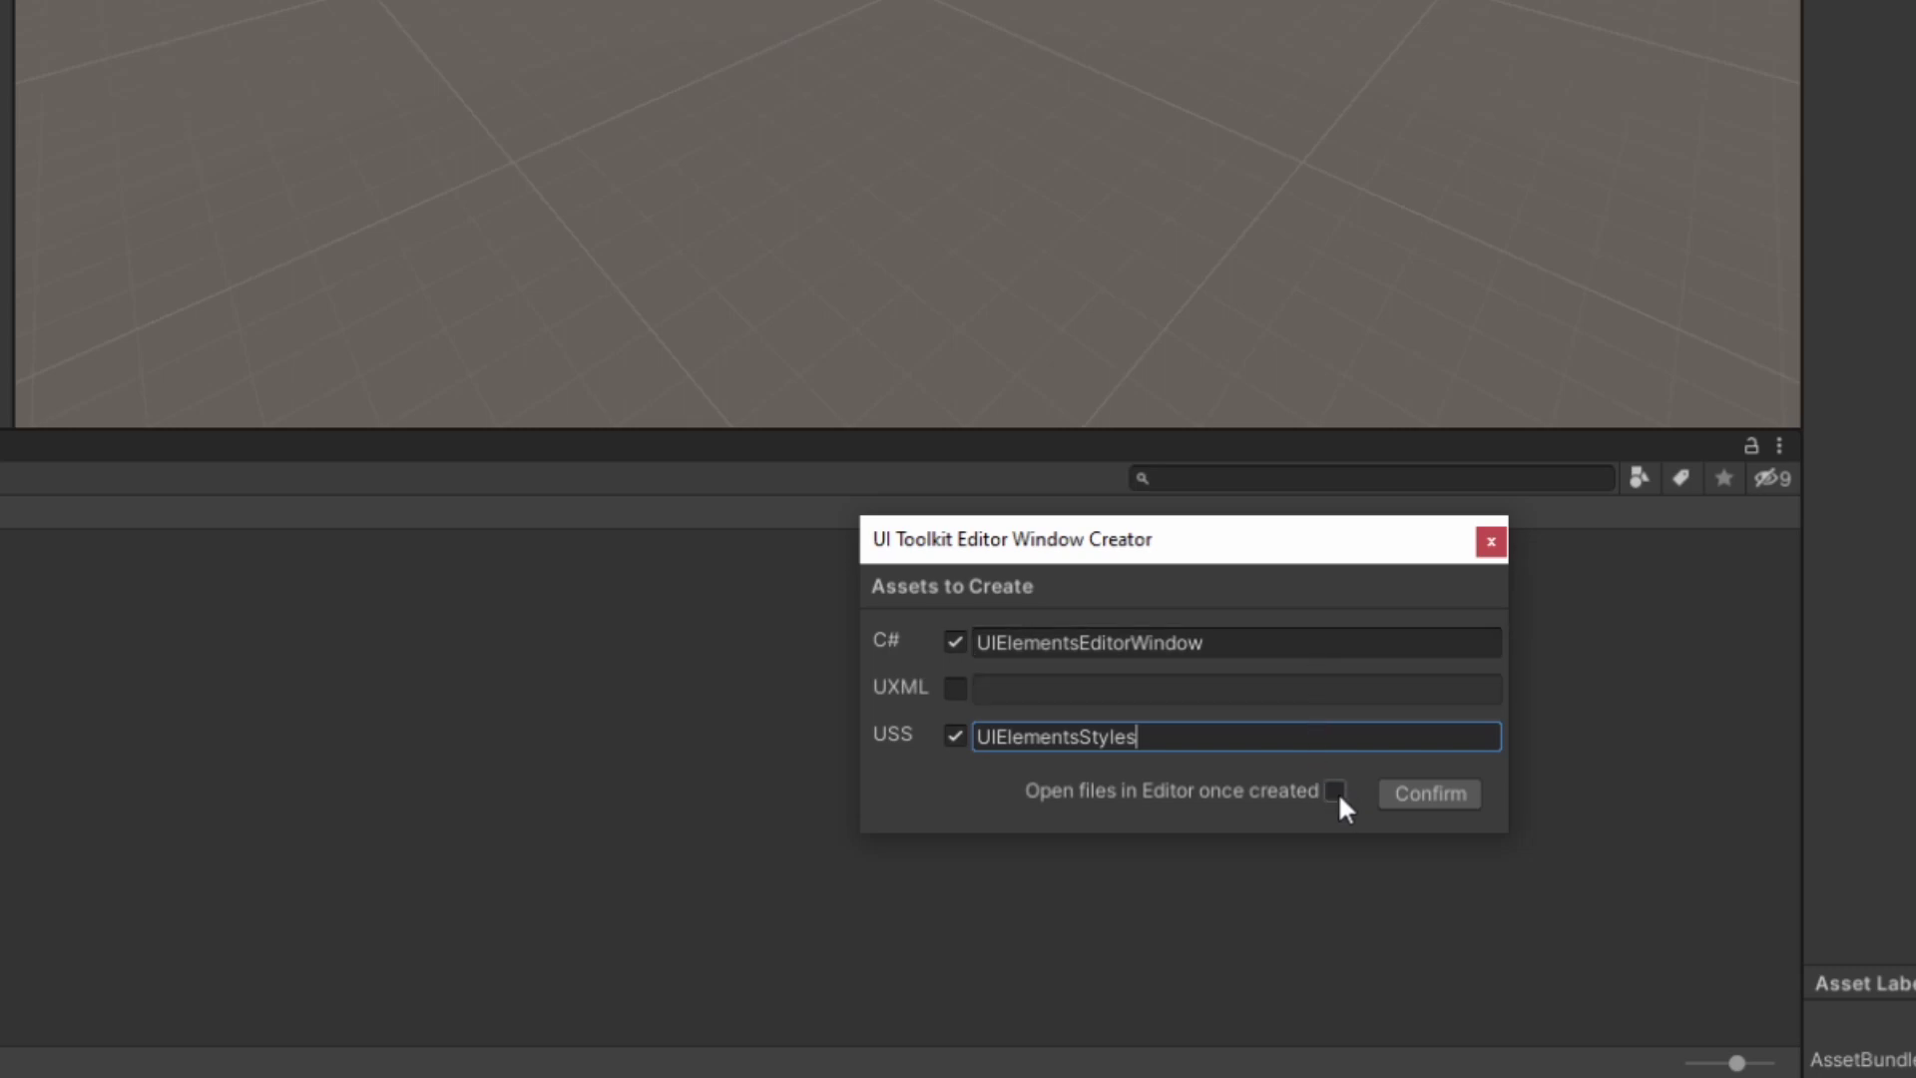
left_click(1424, 793)
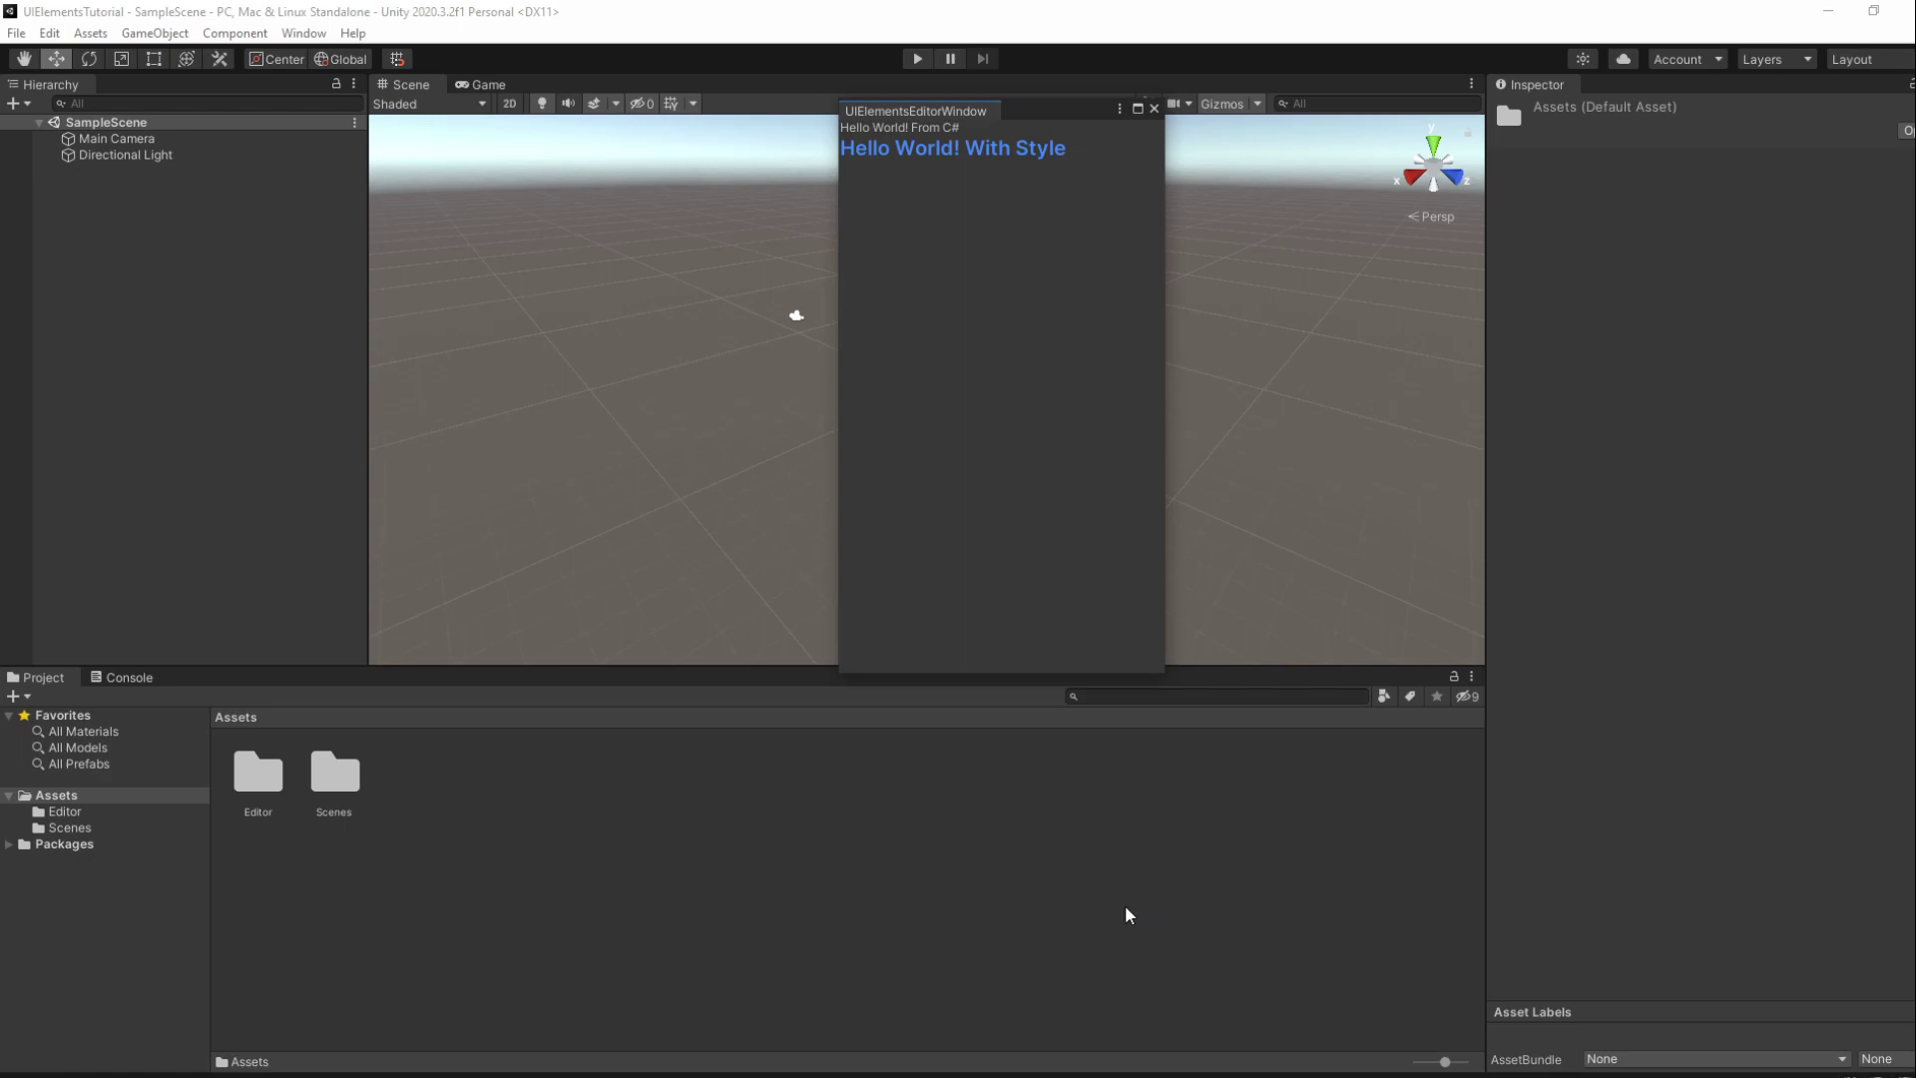
Open the Editor folder to reach the UIElementsEditorWindow.cs script
left_click(258, 779)
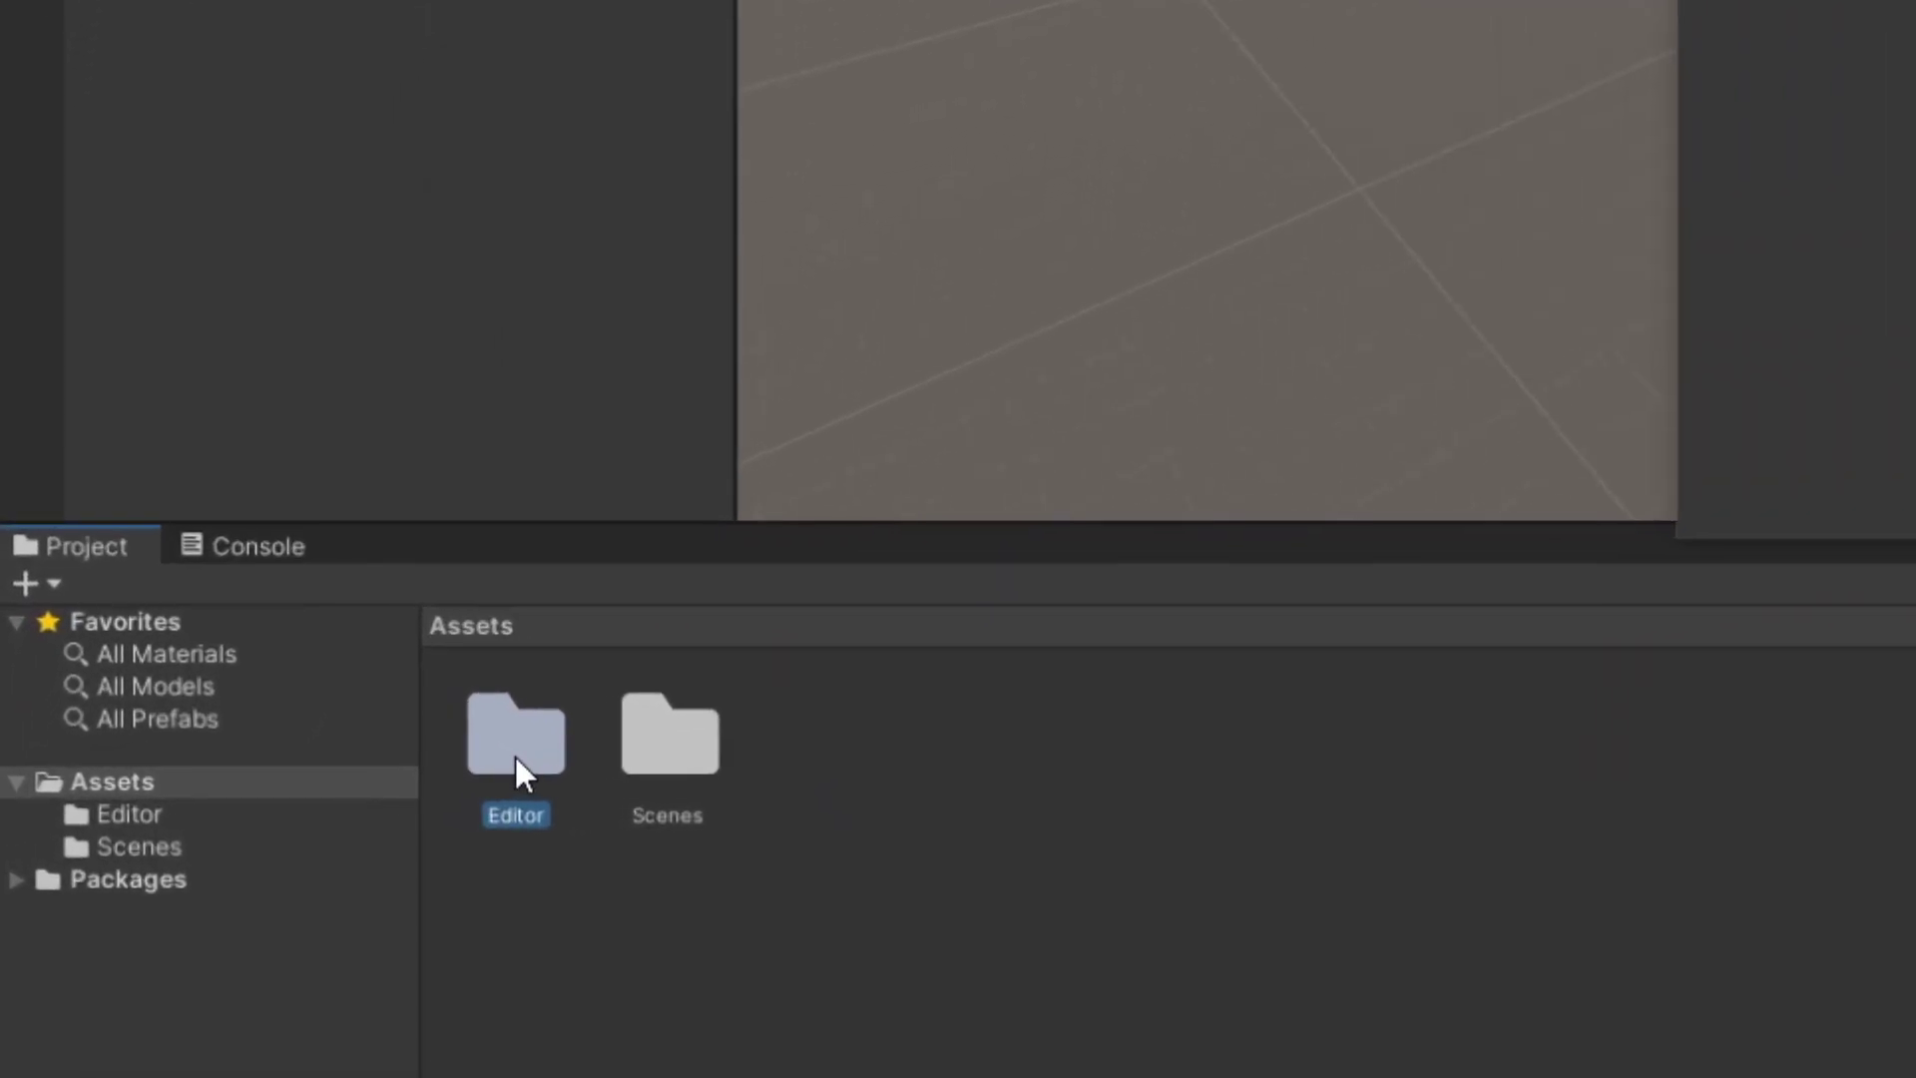
double_click(515, 755)
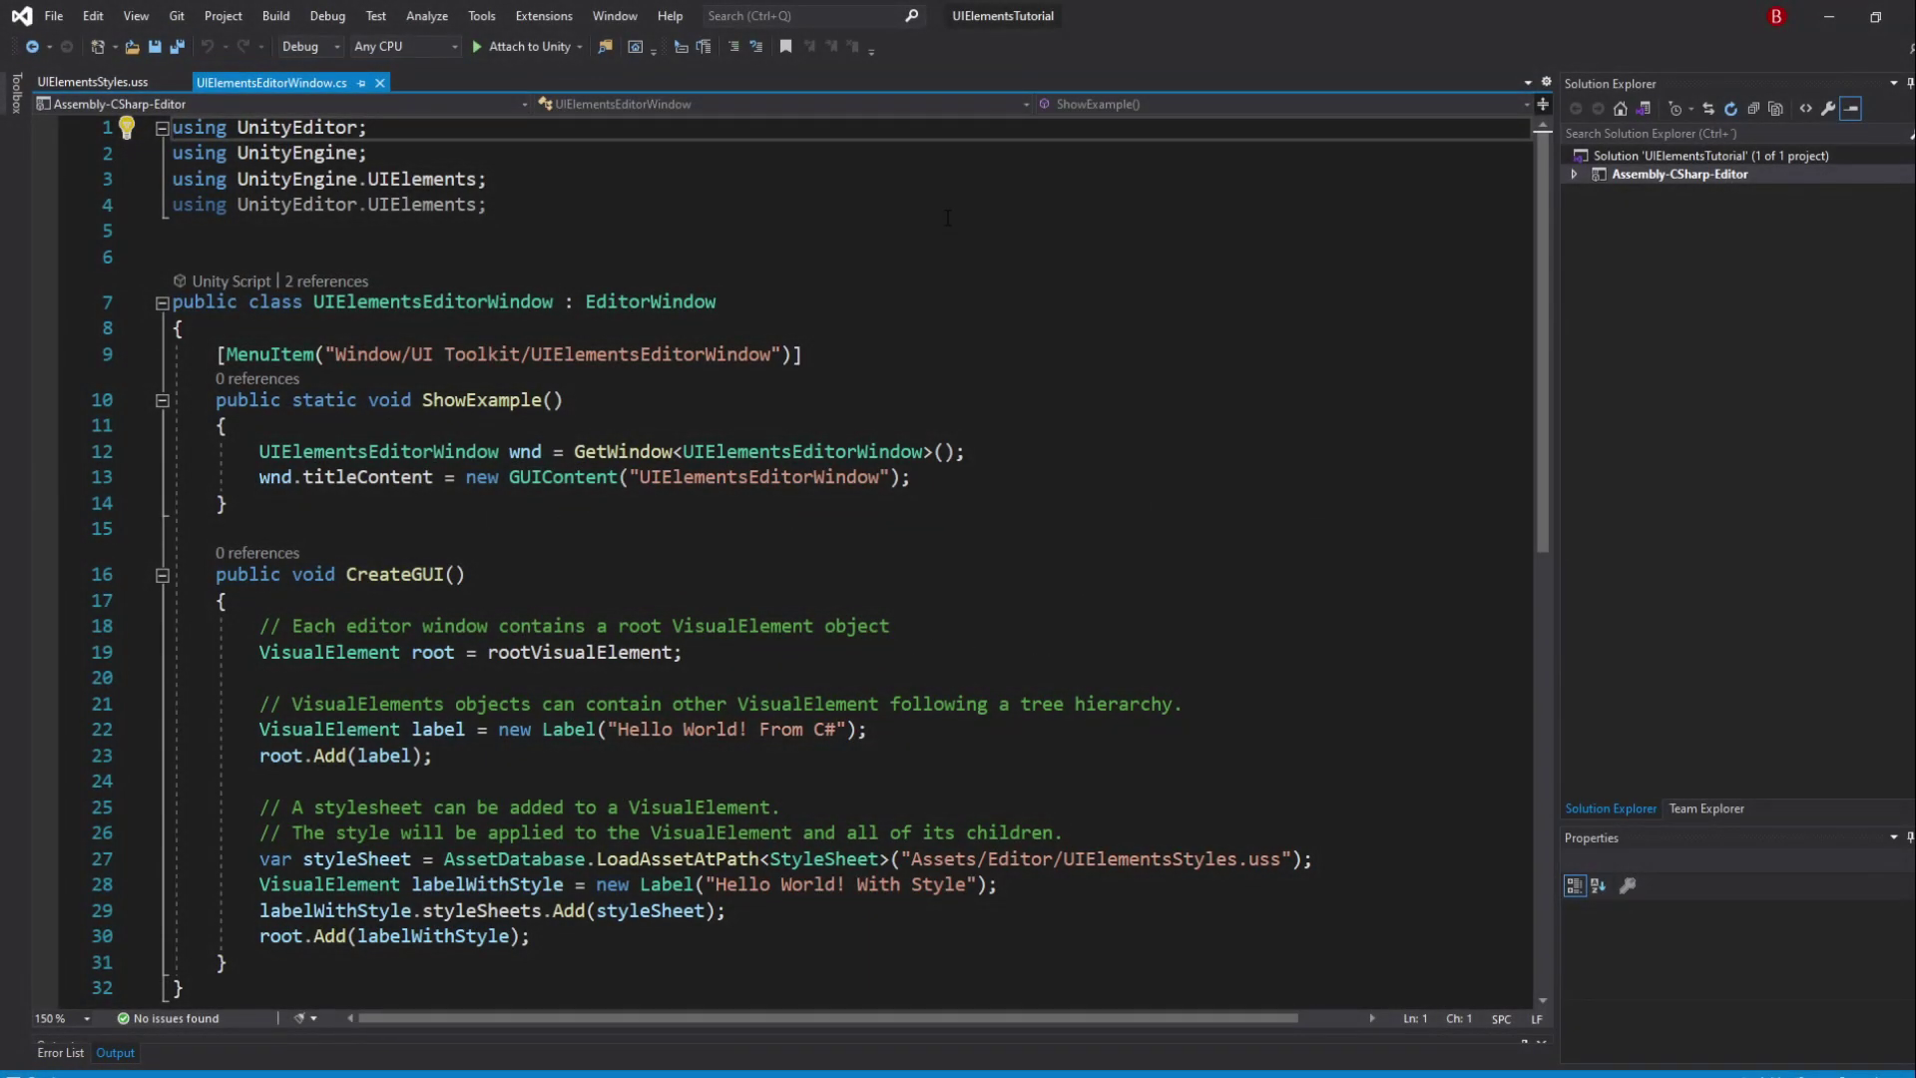
Delete one blank line between the UIElements using statements and the class
left_click_drag(487, 203, 171, 179)
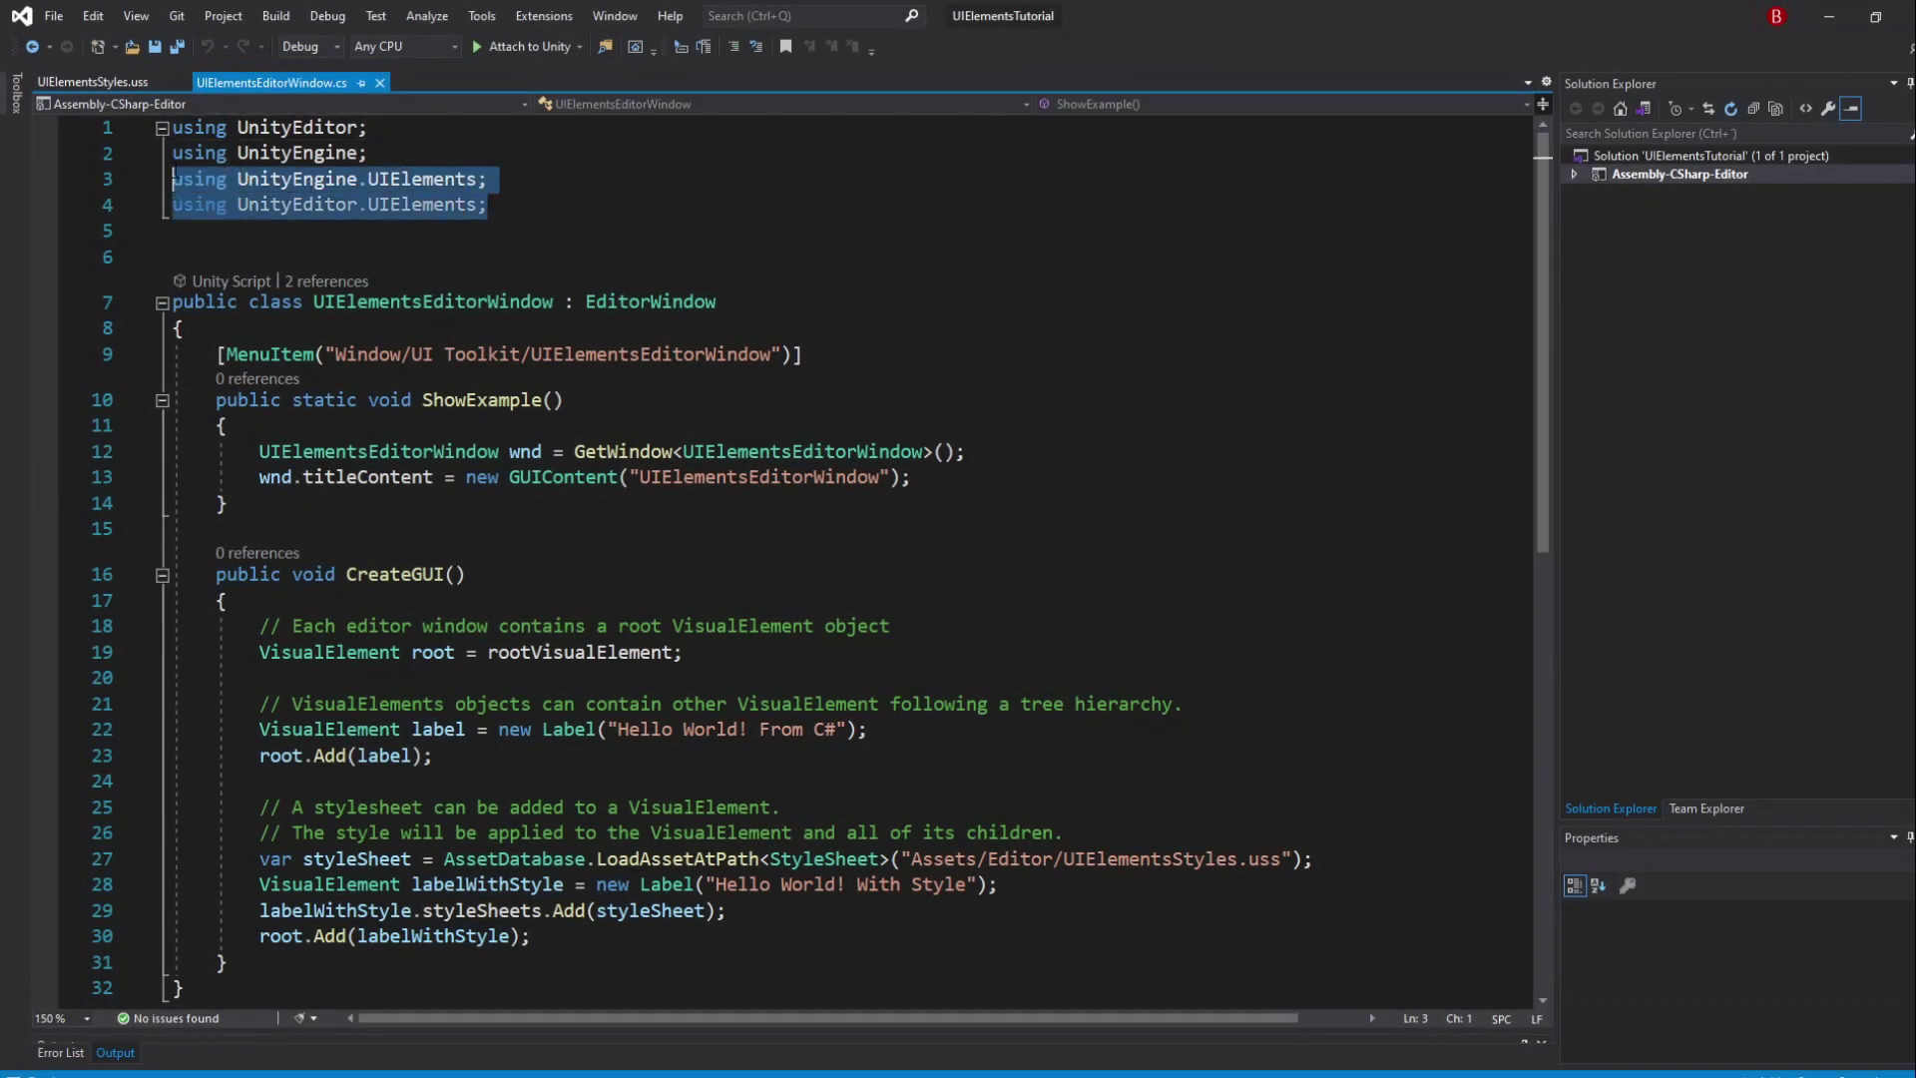
left_click(518, 231)
key("Delete")
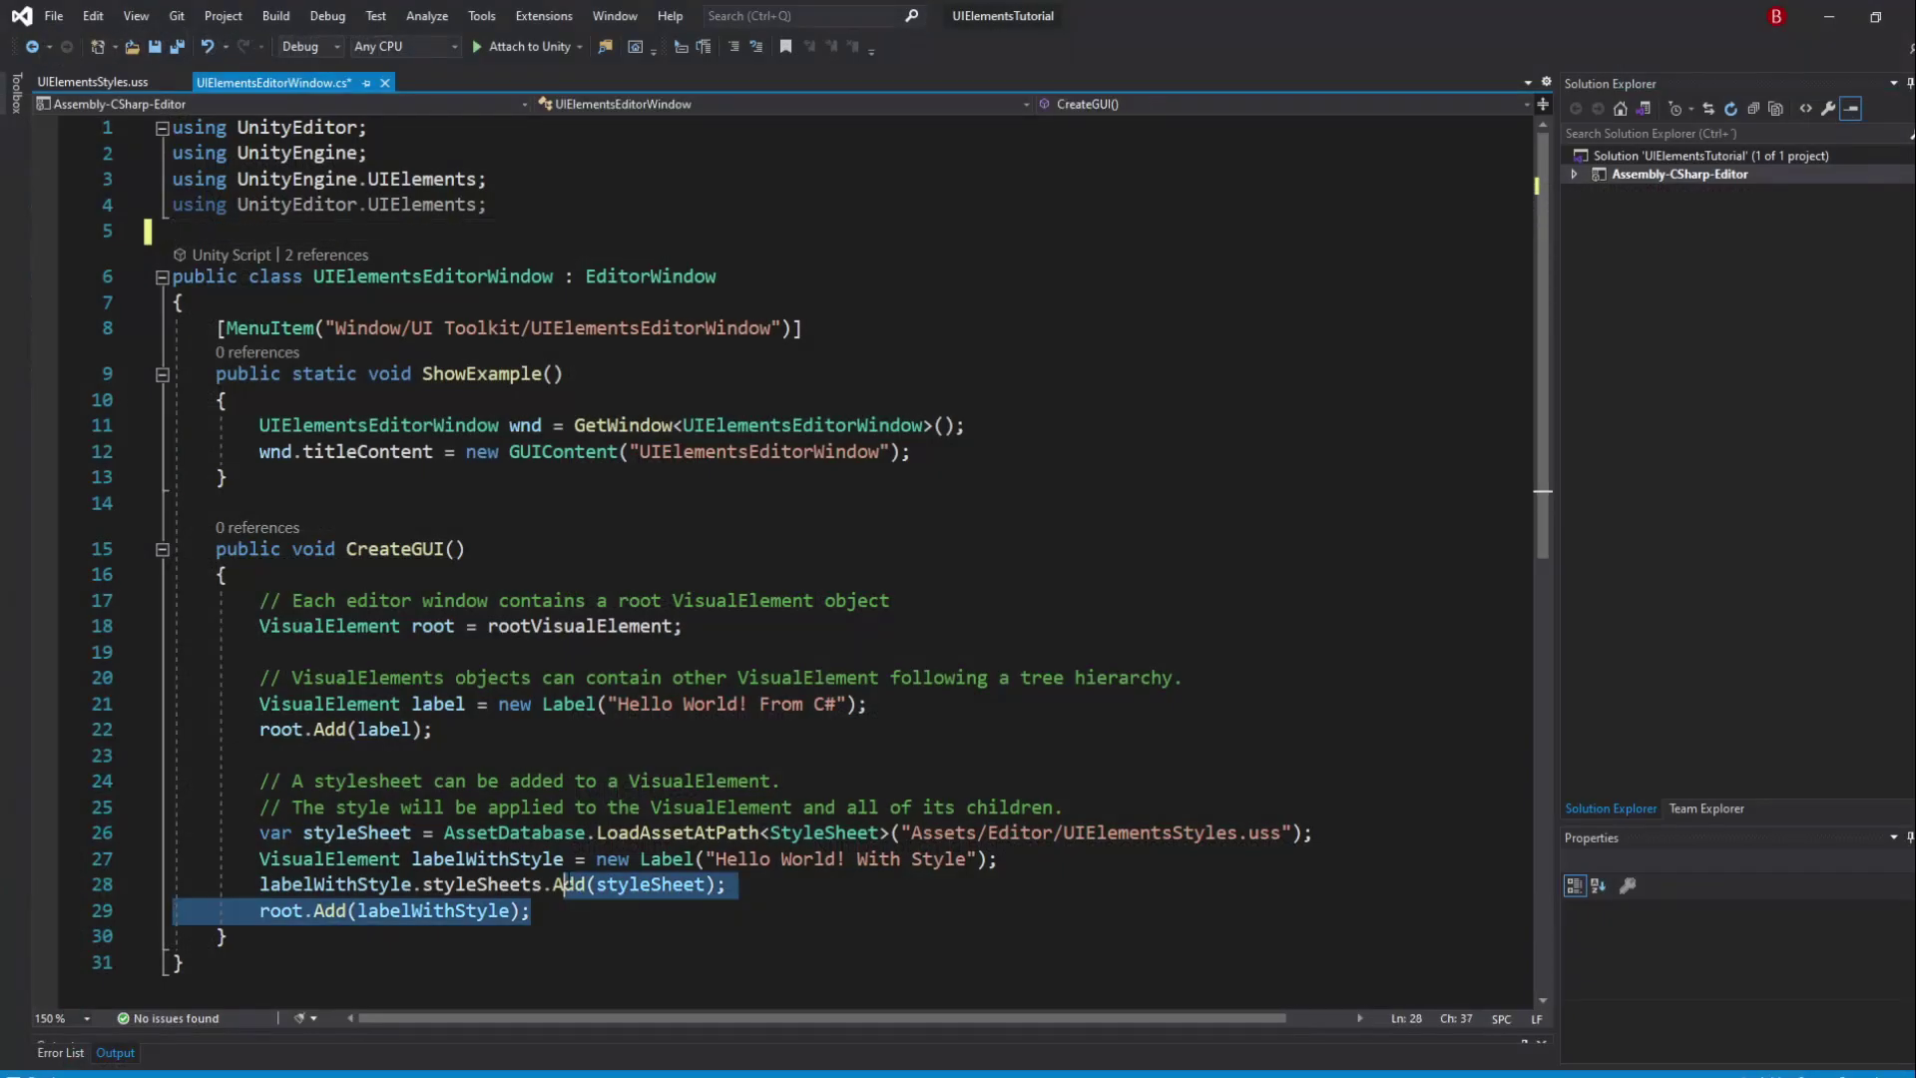
Clear the sample CreateGUI code and declare VisualElement container = new VisualElement()
left_click_drag(562, 884, 614, 576)
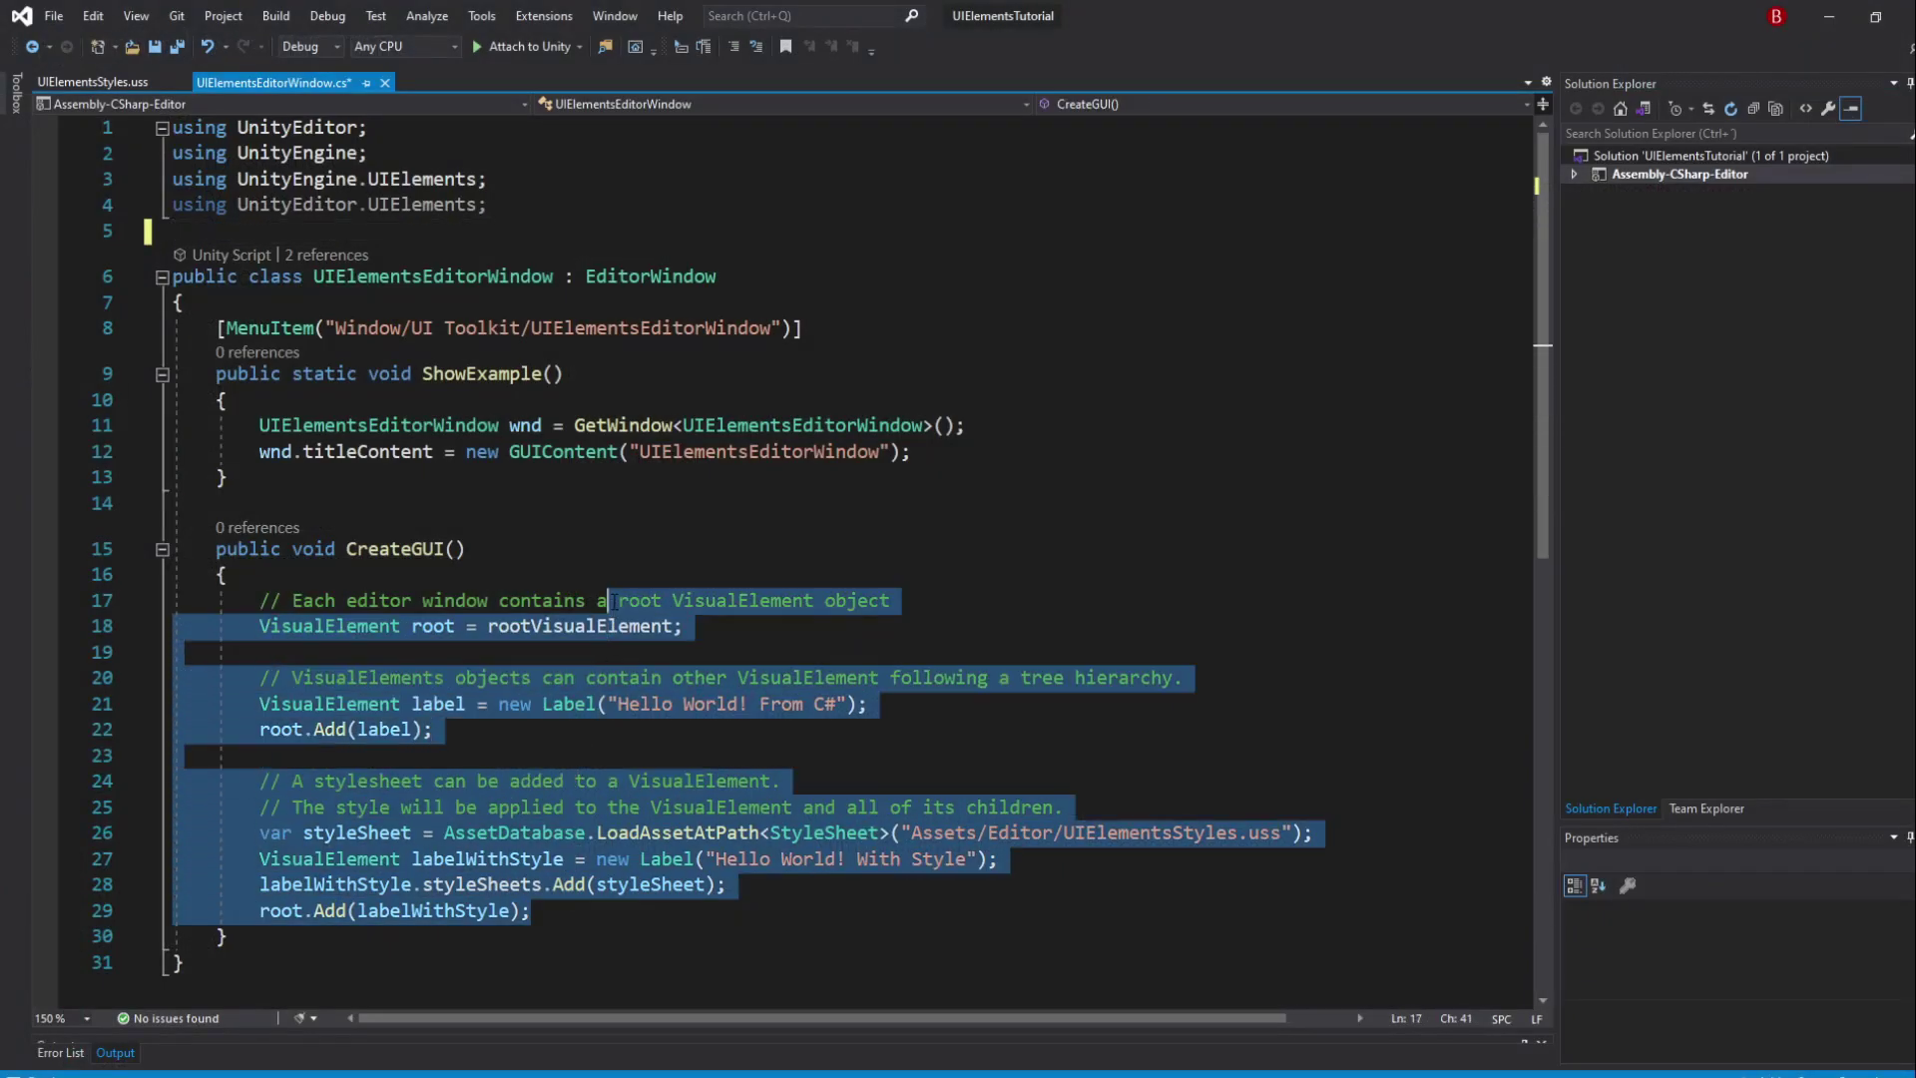
key("Delete")
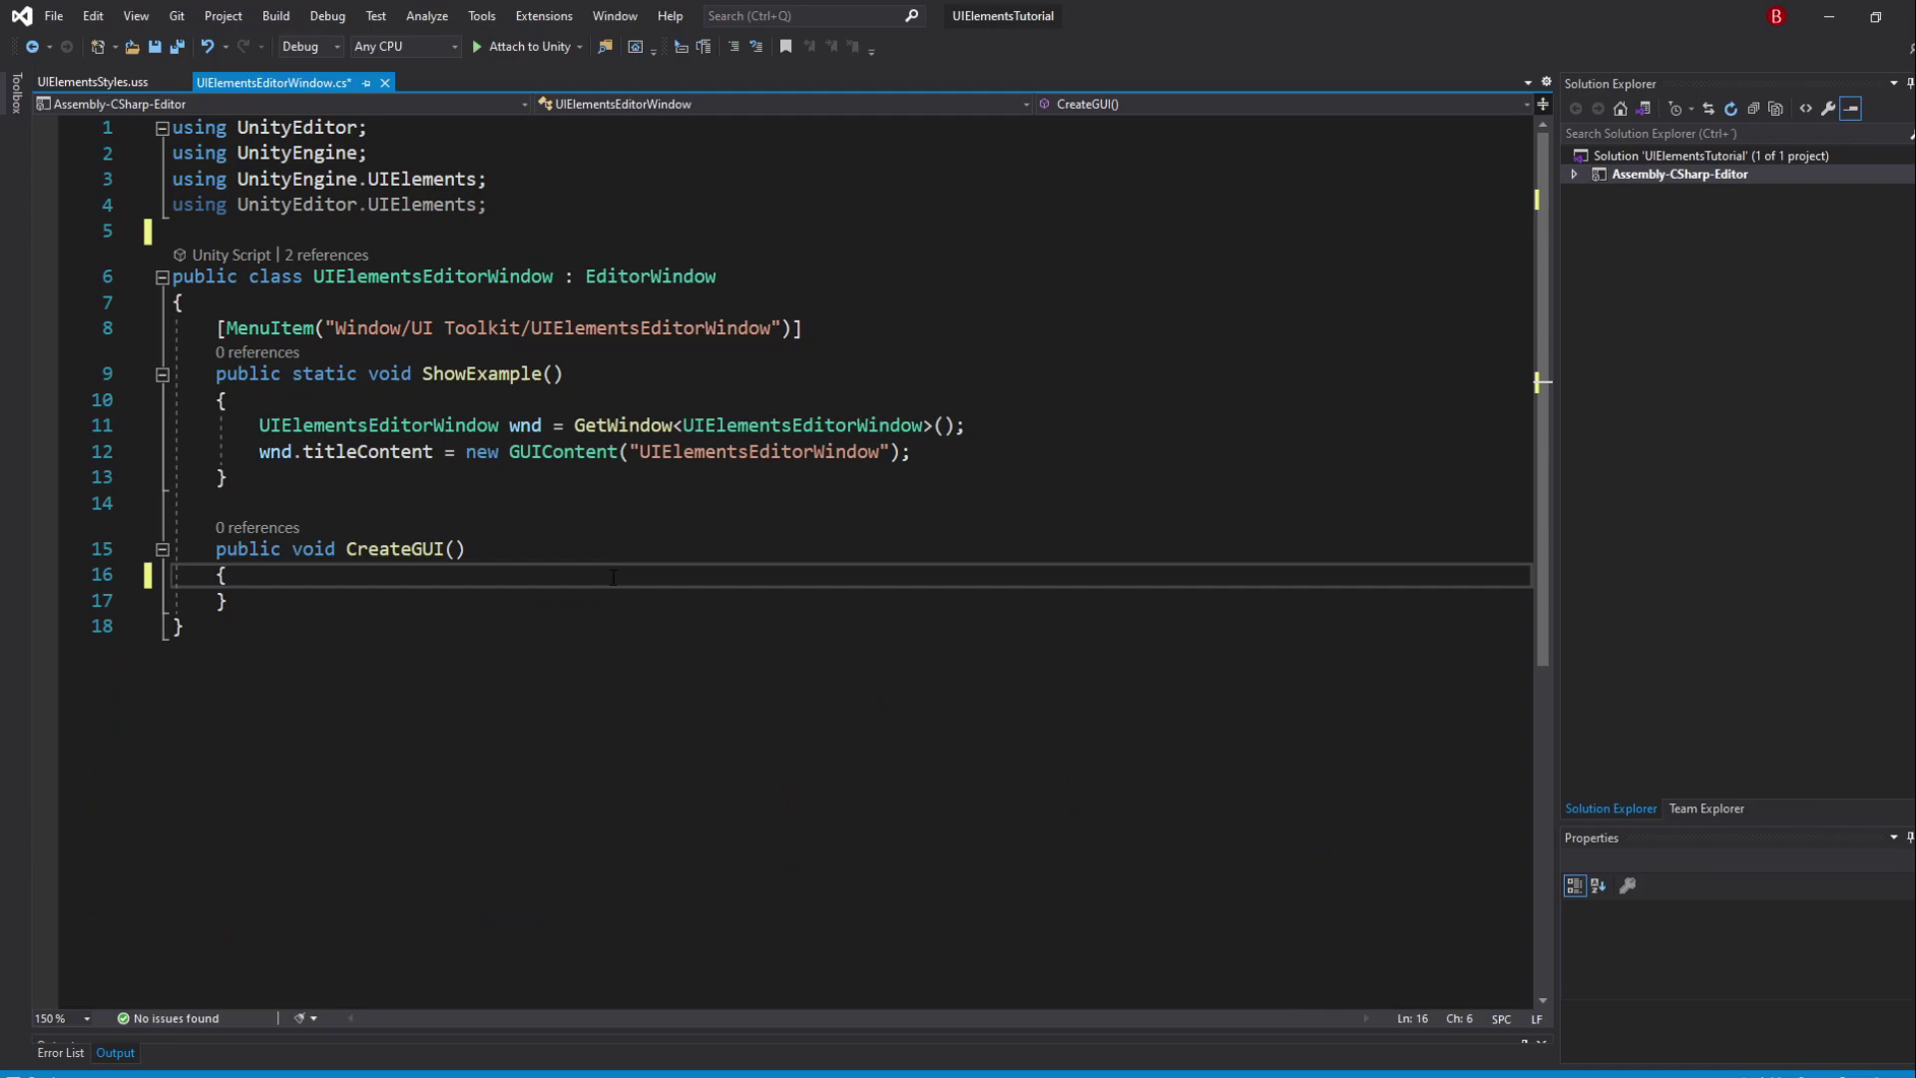
key("Return")
type("VisualE")
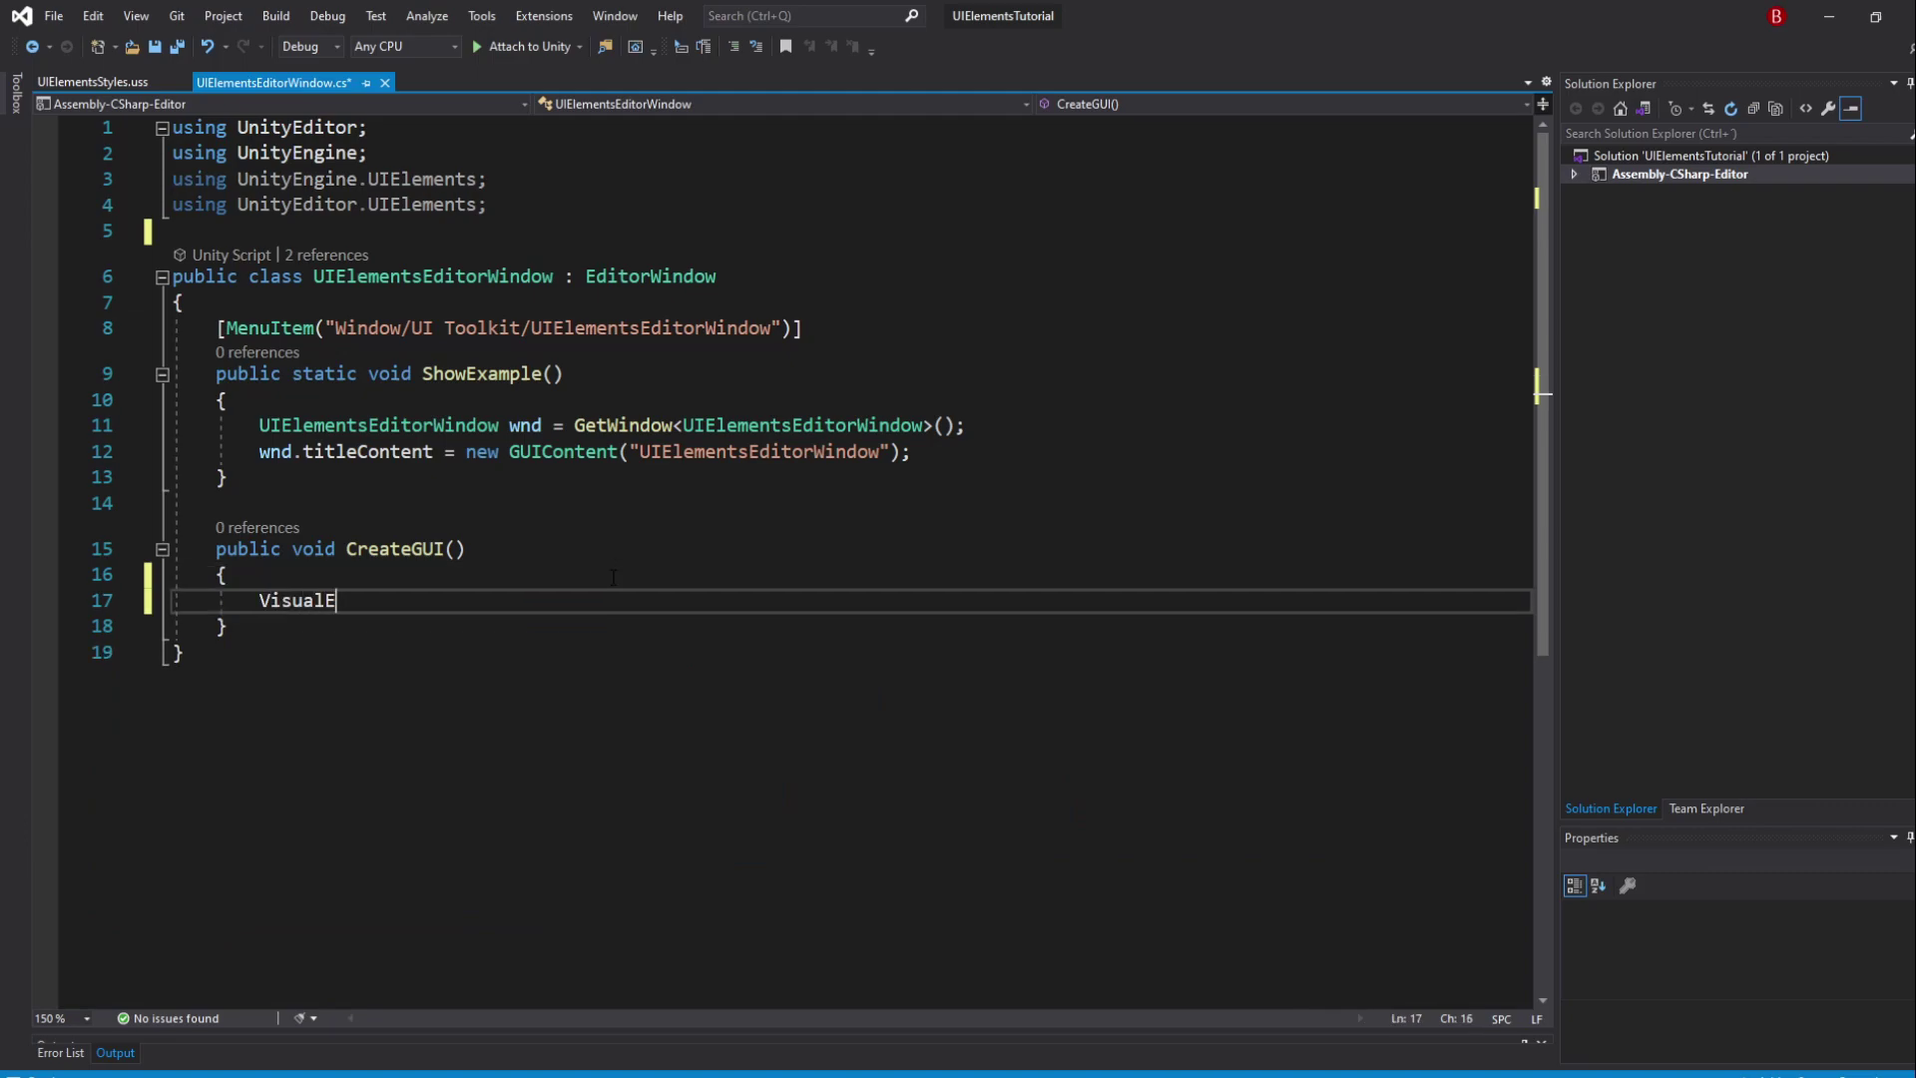
type("lement c")
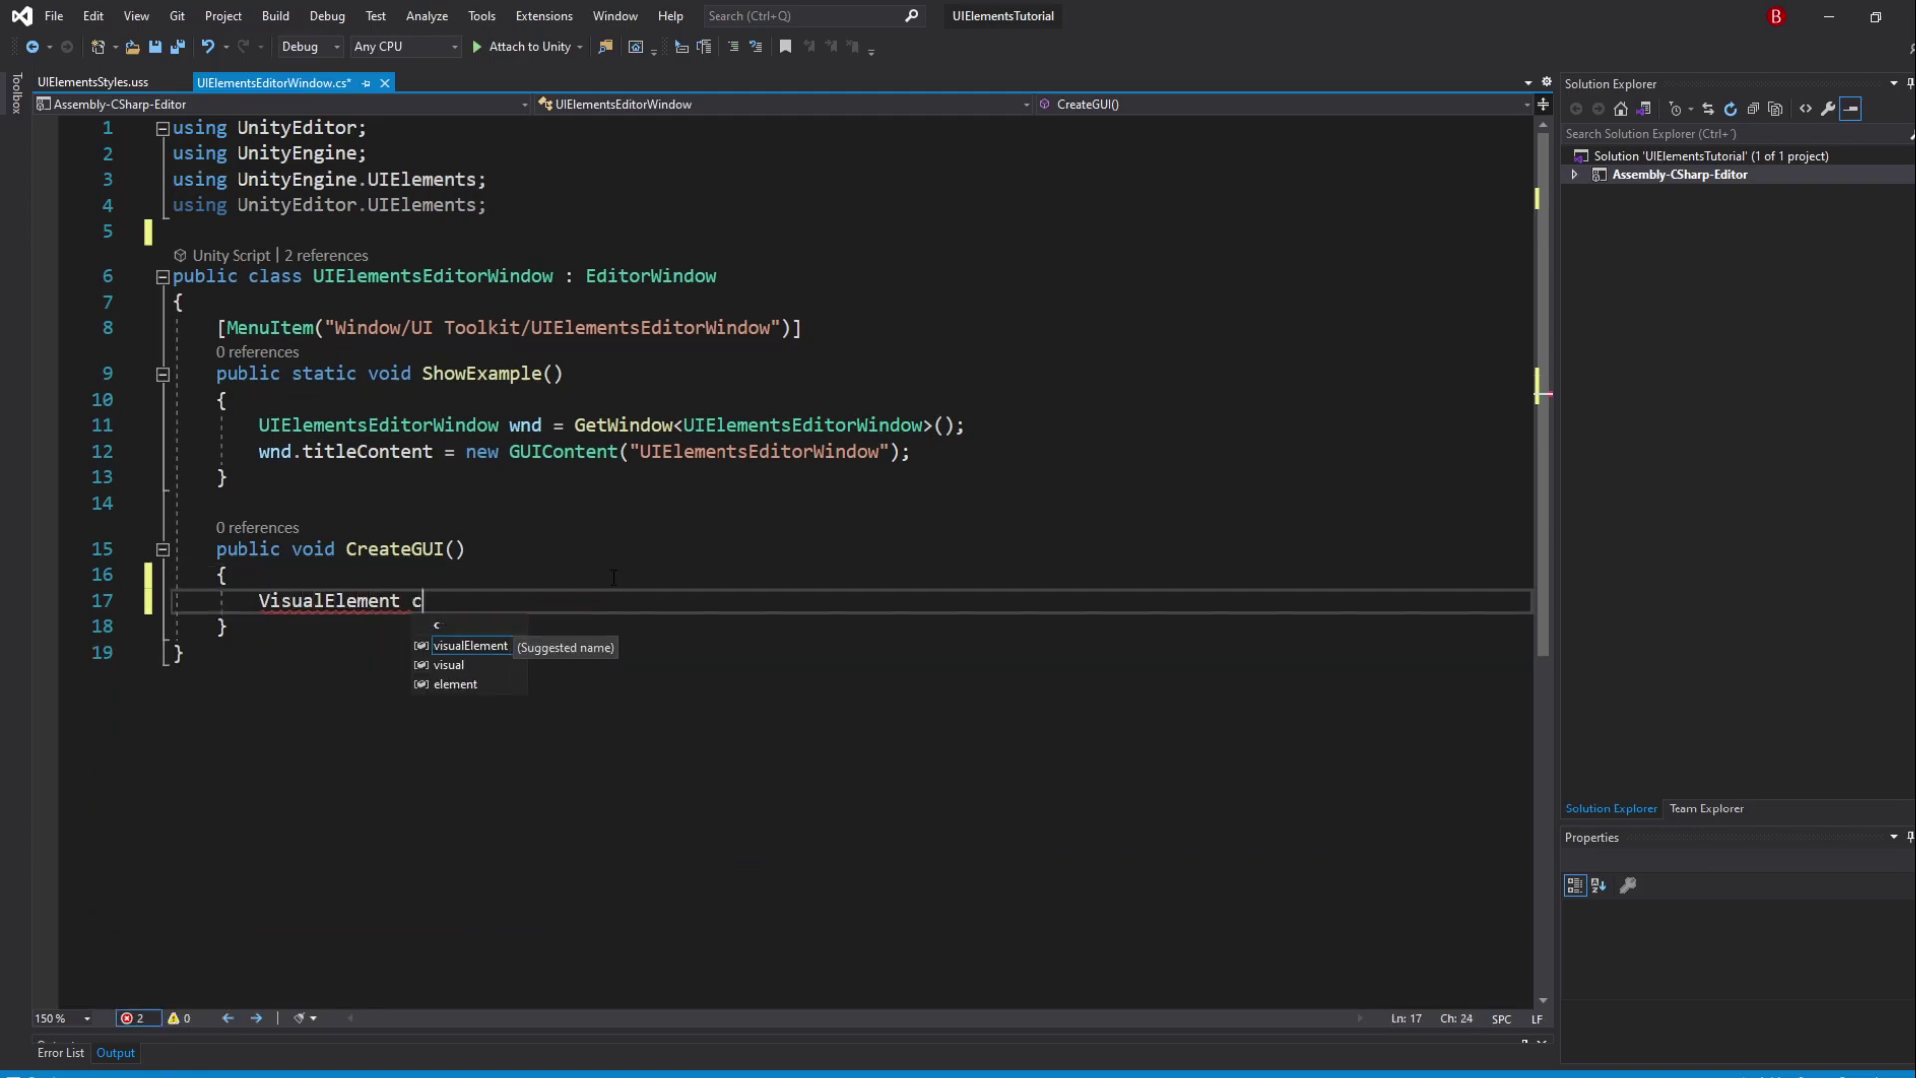
type("ontainer = new")
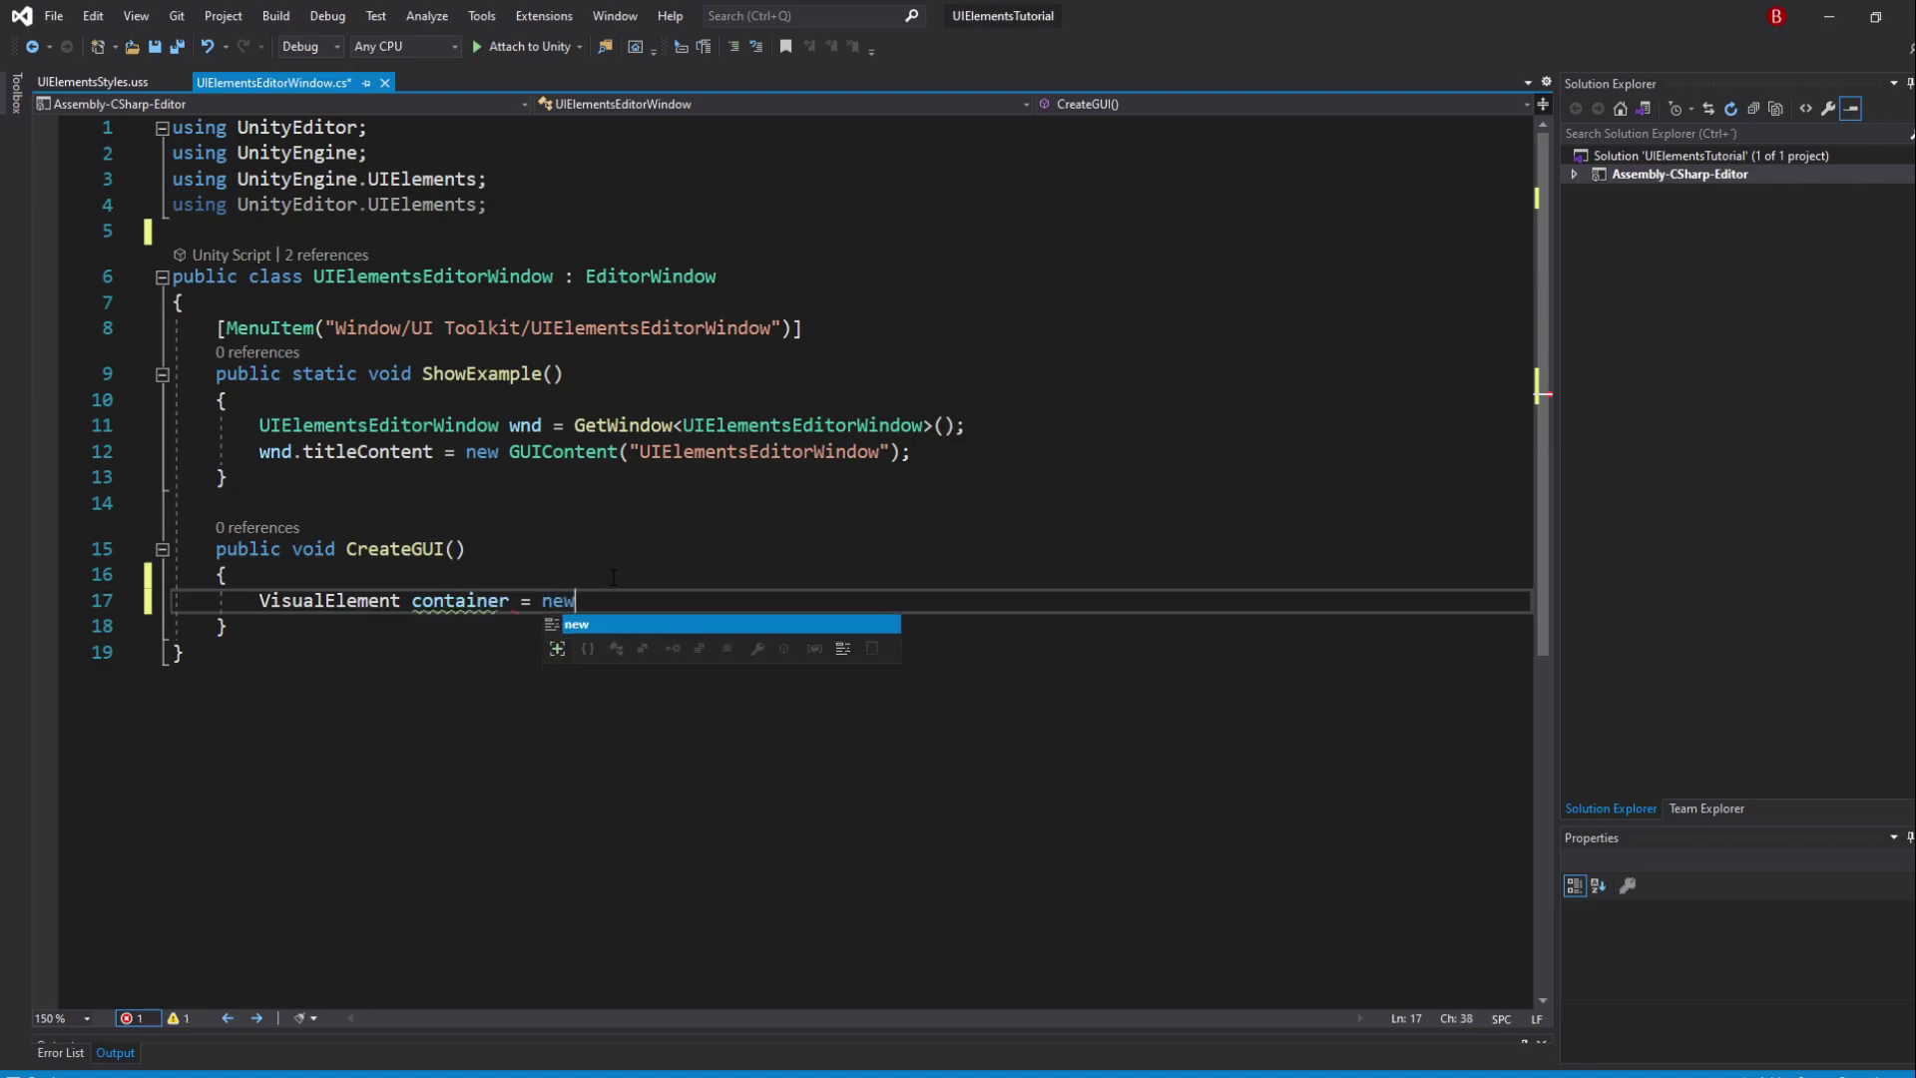
type(" VisualElement();")
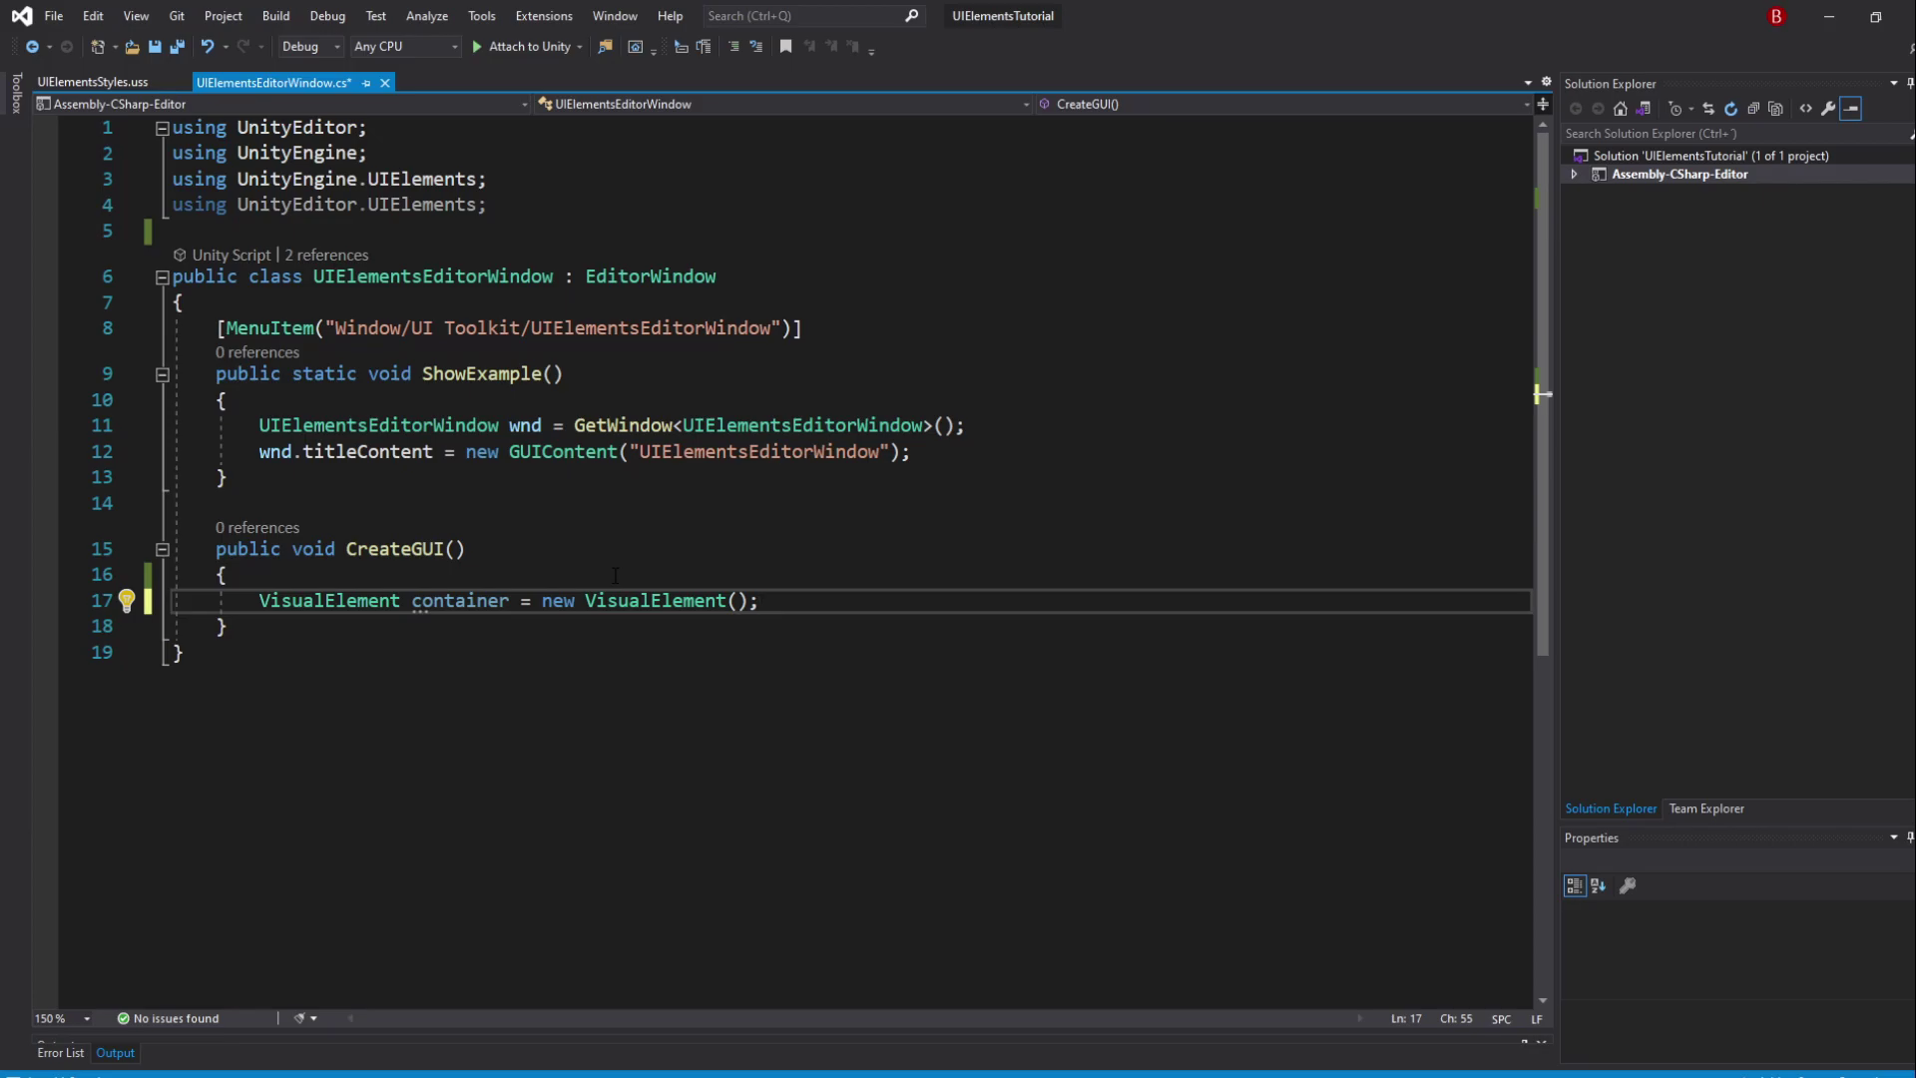
Add Debug.Log(container.panel) below the container declaration and save the script
key("Return")
key("Return")
type("Debug")
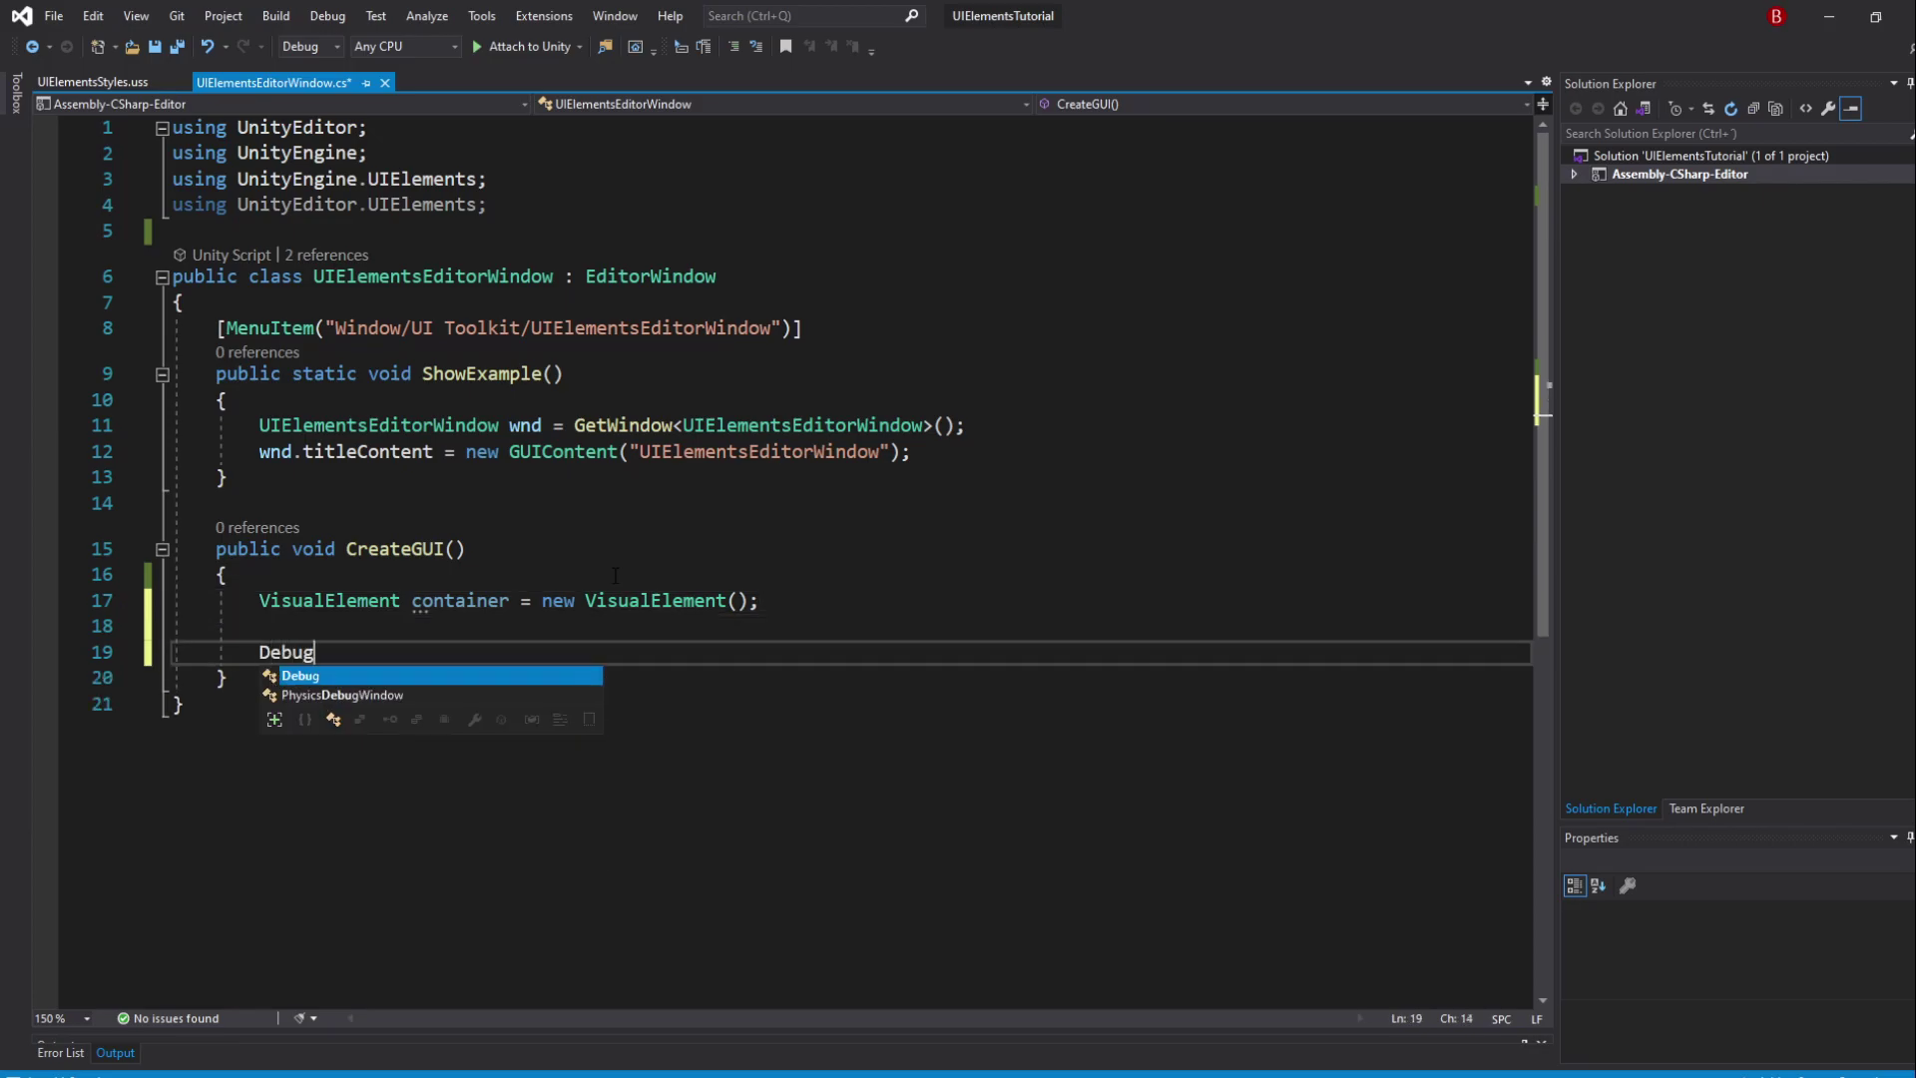
type(".Log(co")
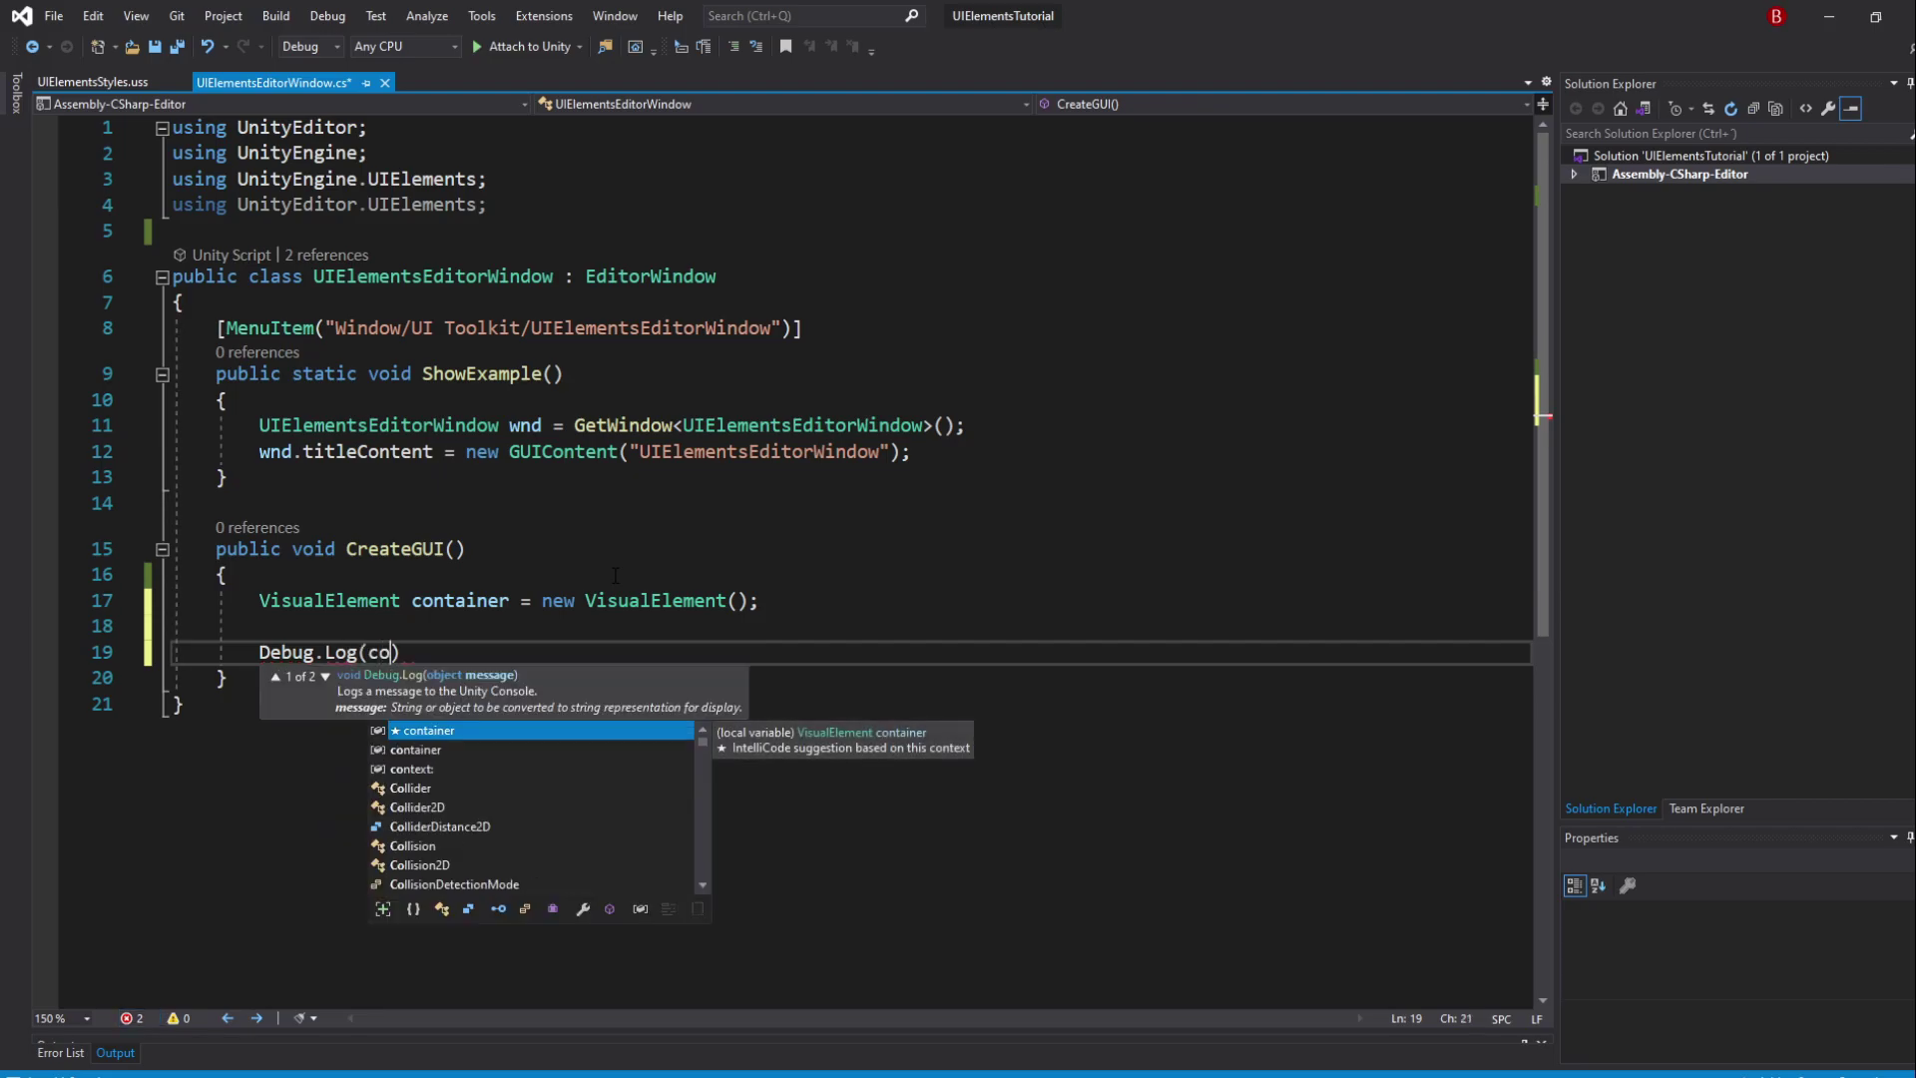
type("ntainer.p")
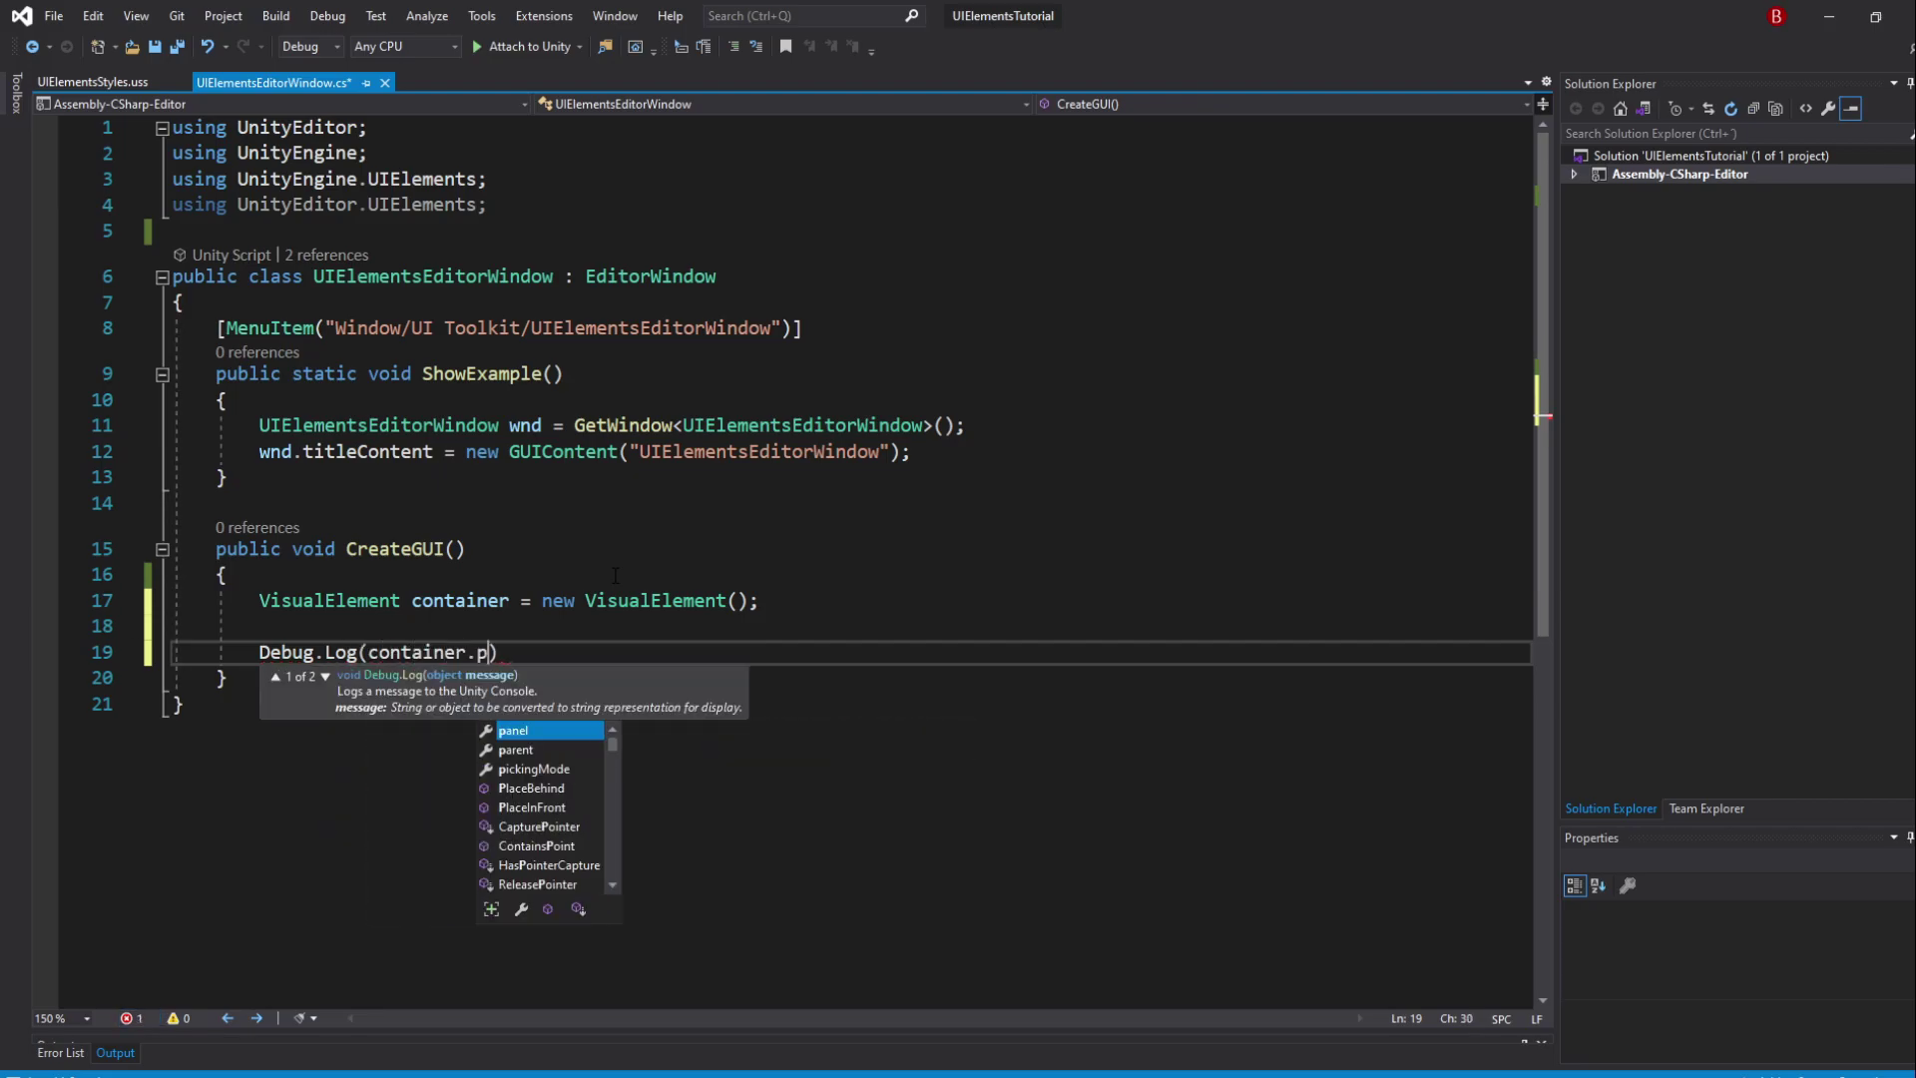
type("a")
key("Tab")
type(");")
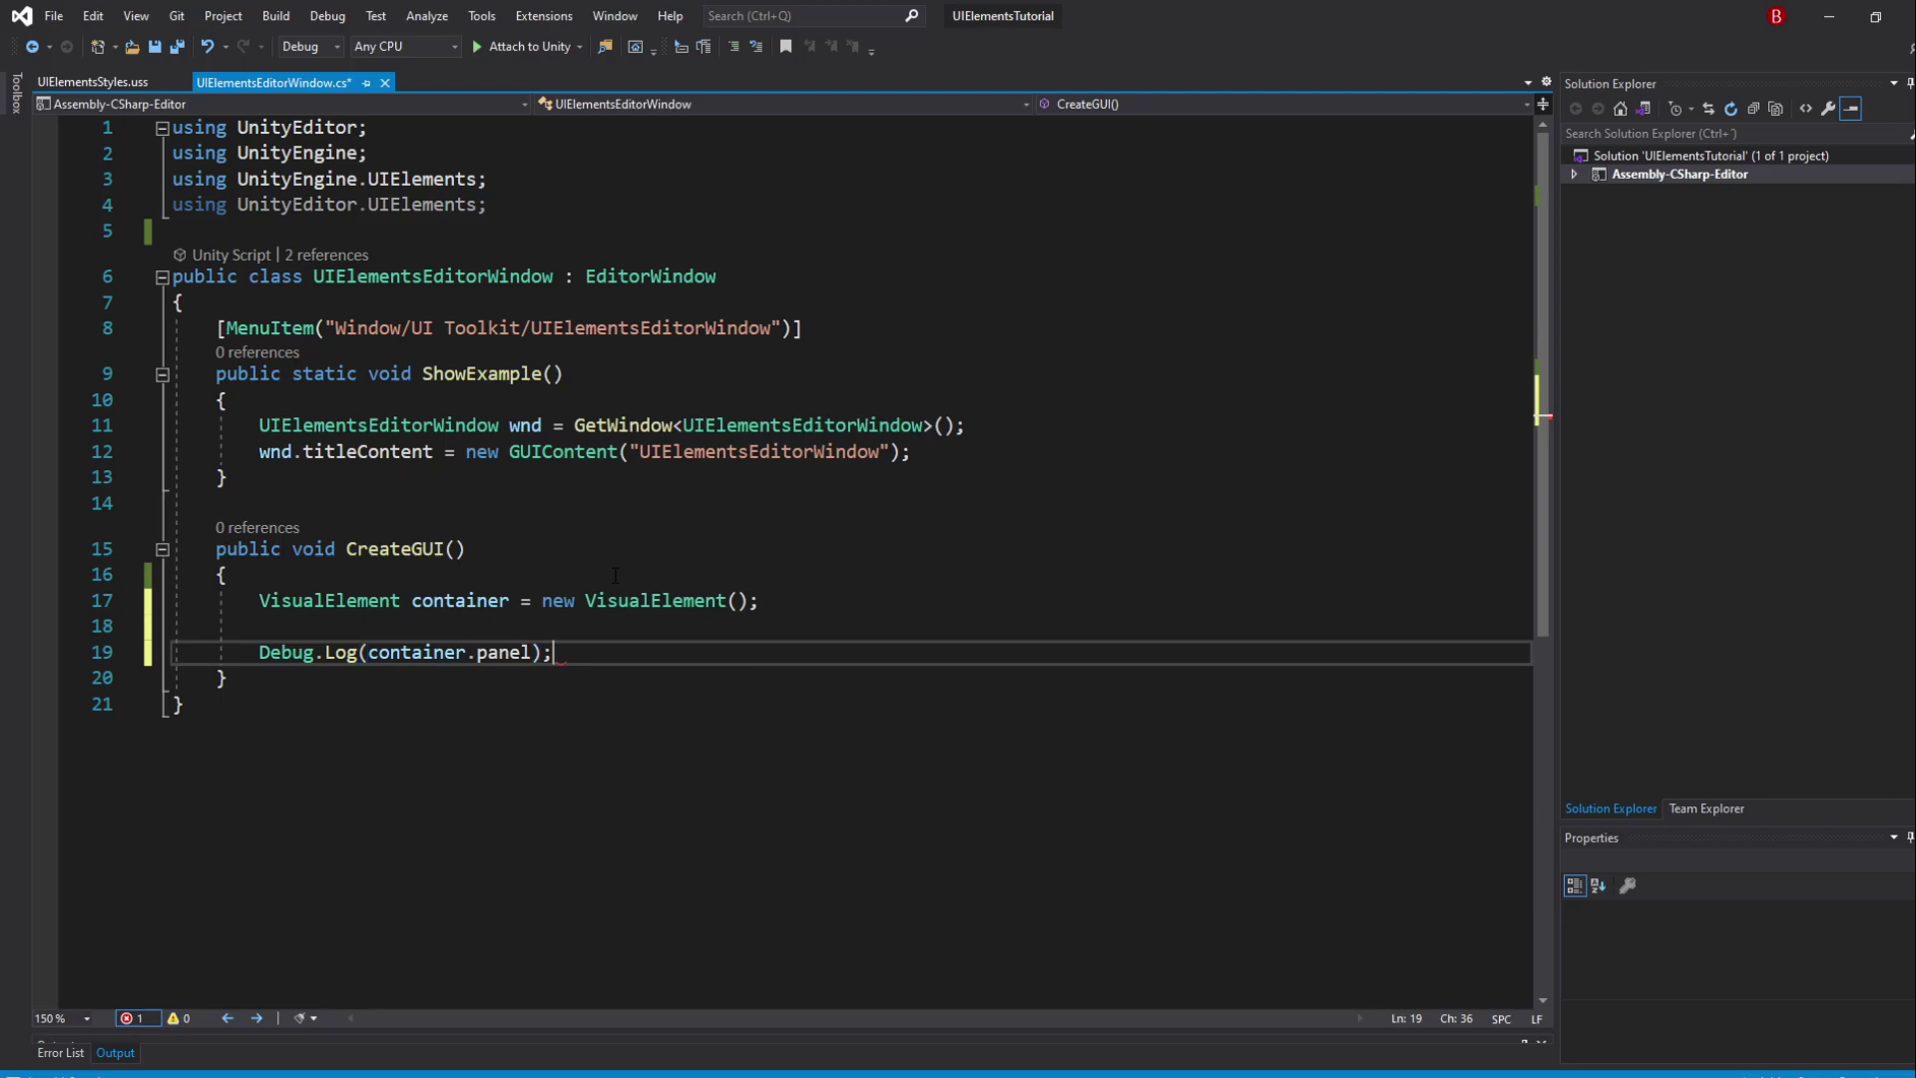
key("ctrl+s")
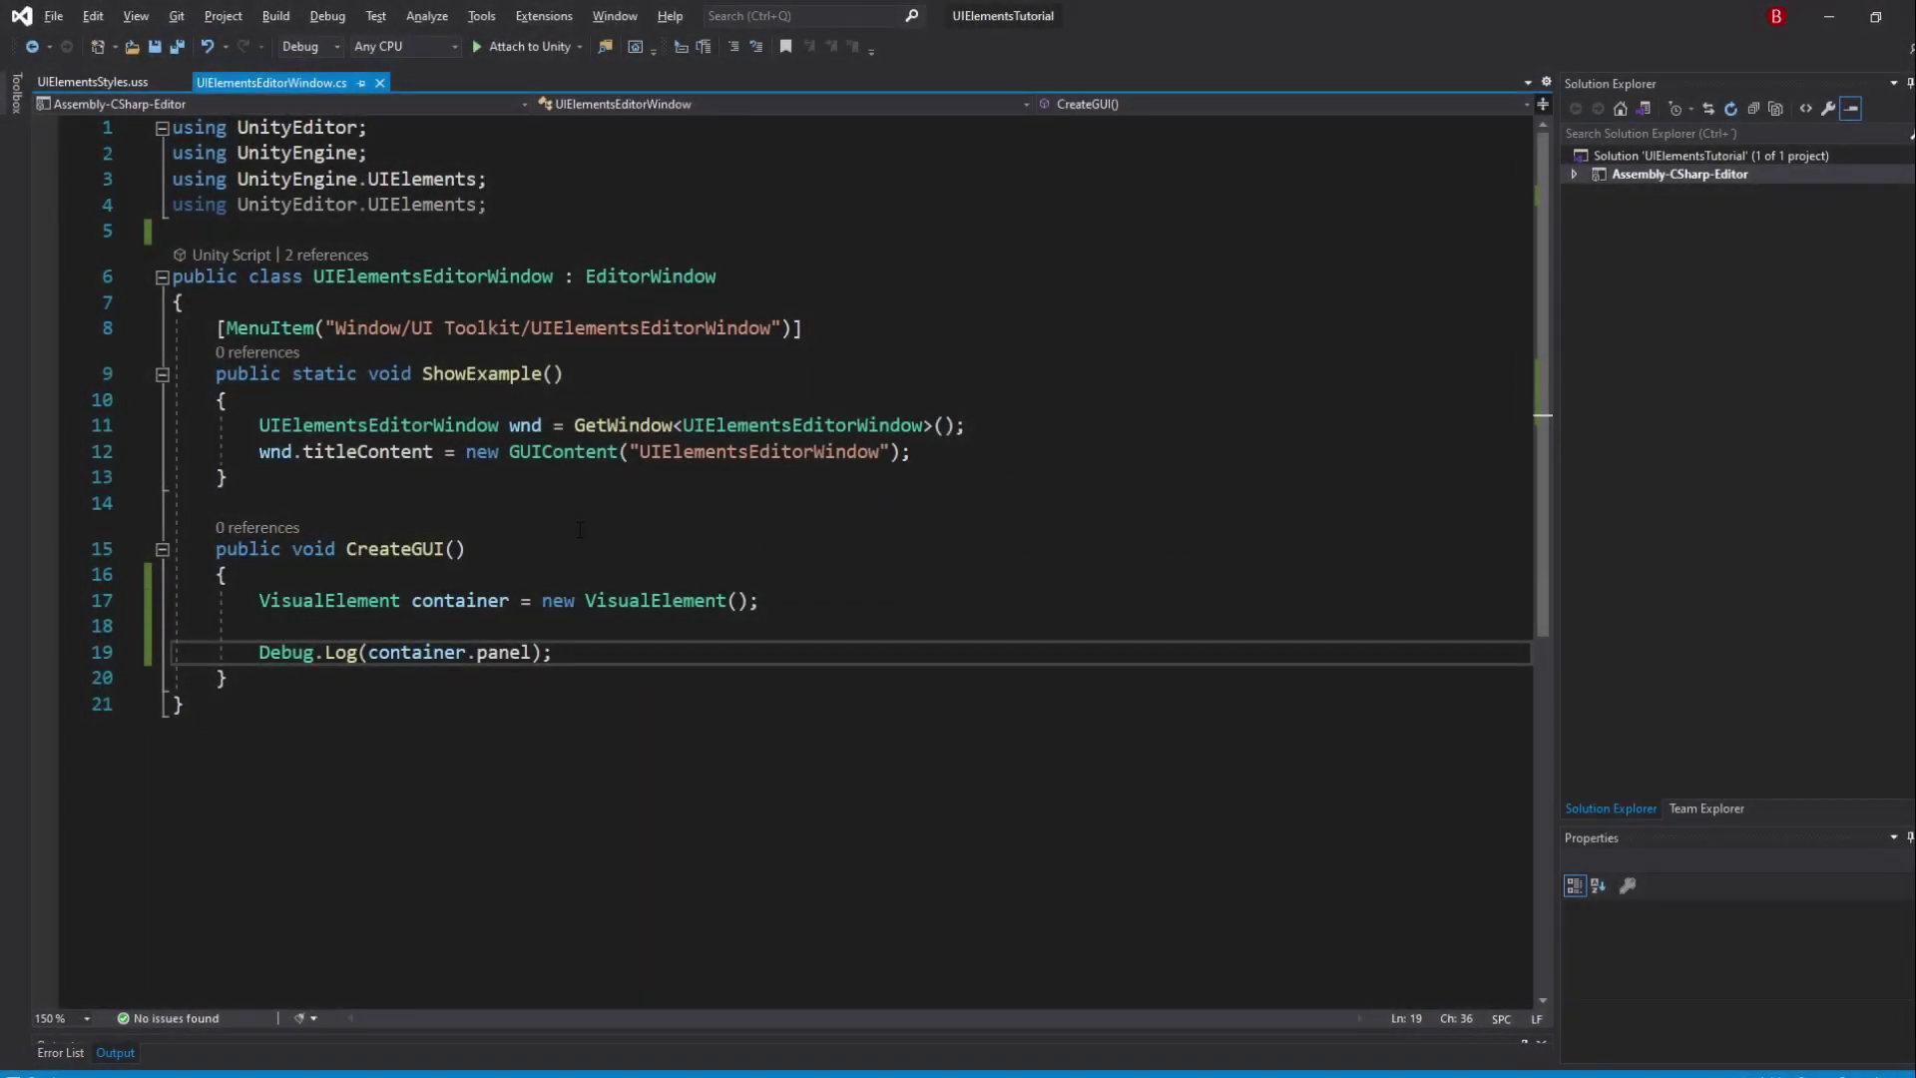
Add Debug.Log(rootVisualElement.panel), save, and reload in Unity to compare the logs
key("Return")
type("Debug.Log")
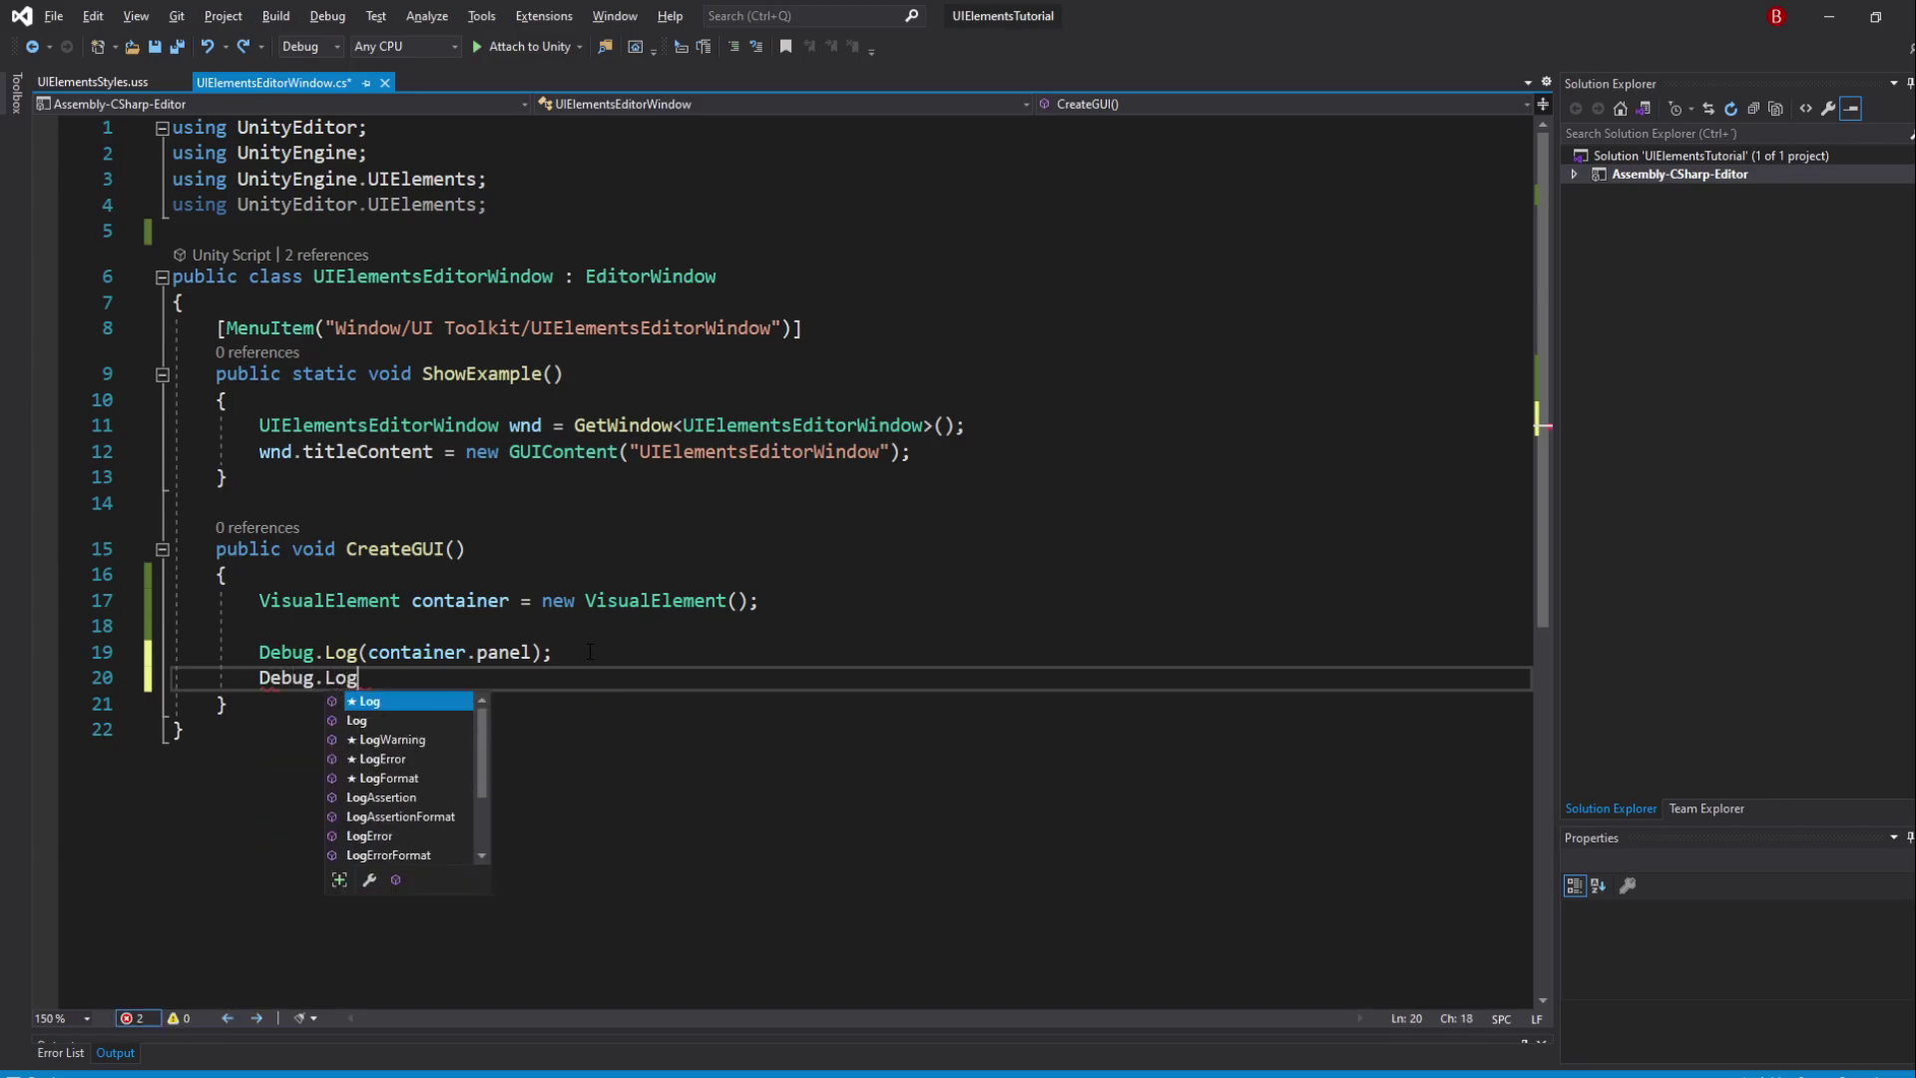
type("(rootv")
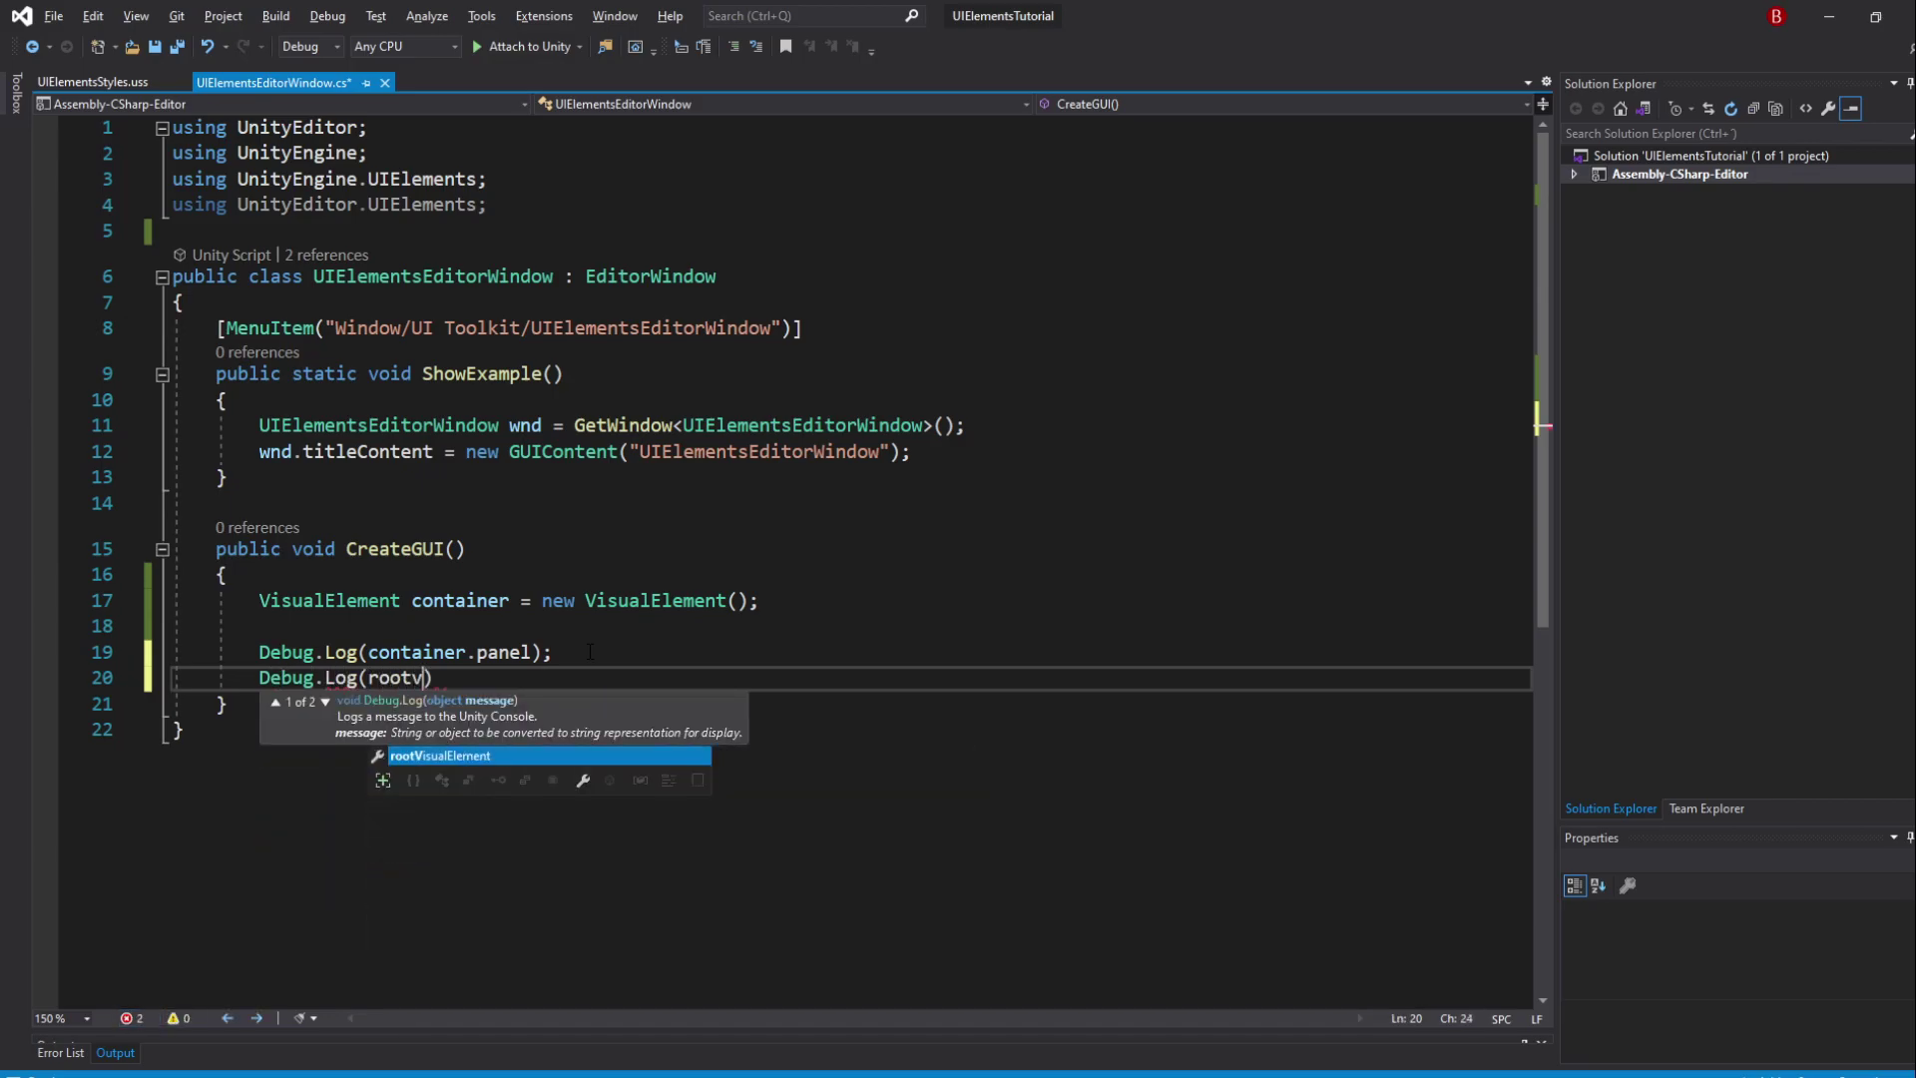
key("Tab")
type(".pa")
key("Tab")
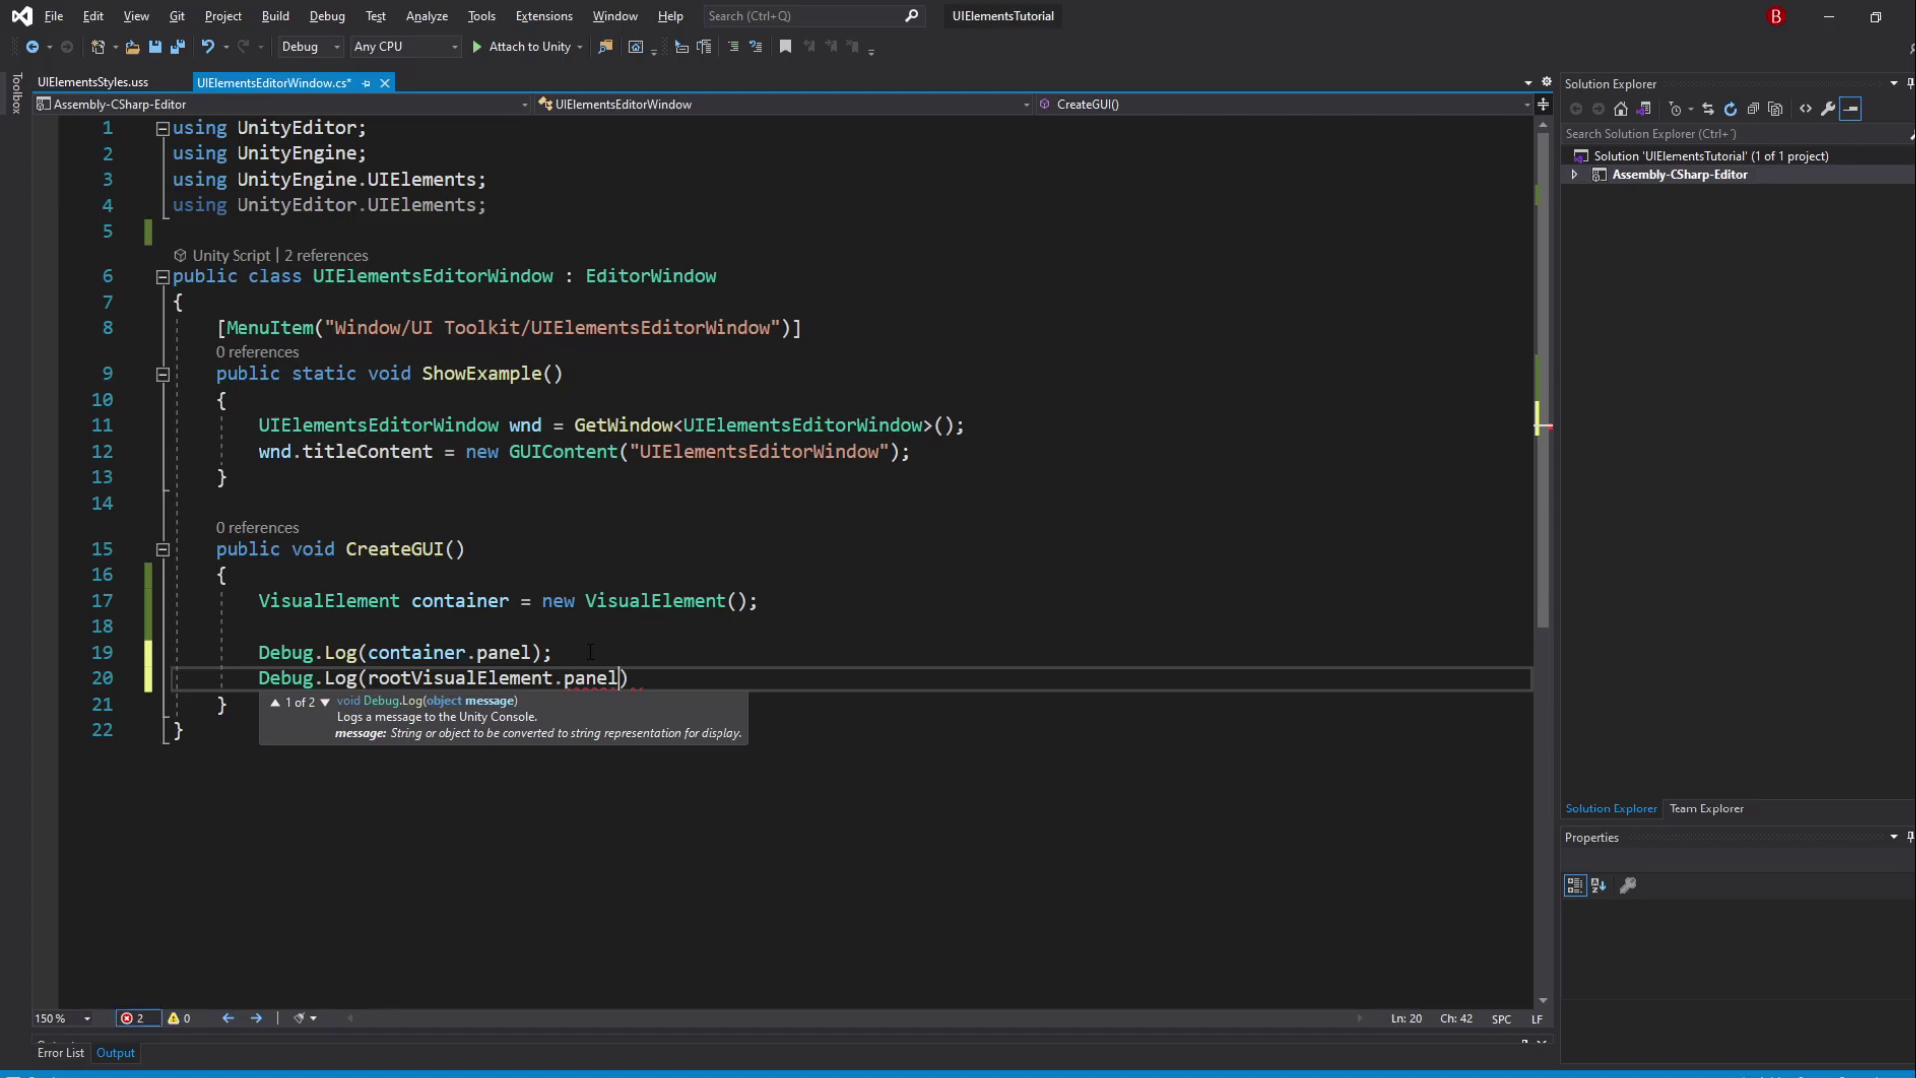
type(";")
key("ctrl+s")
key("alt+Tab")
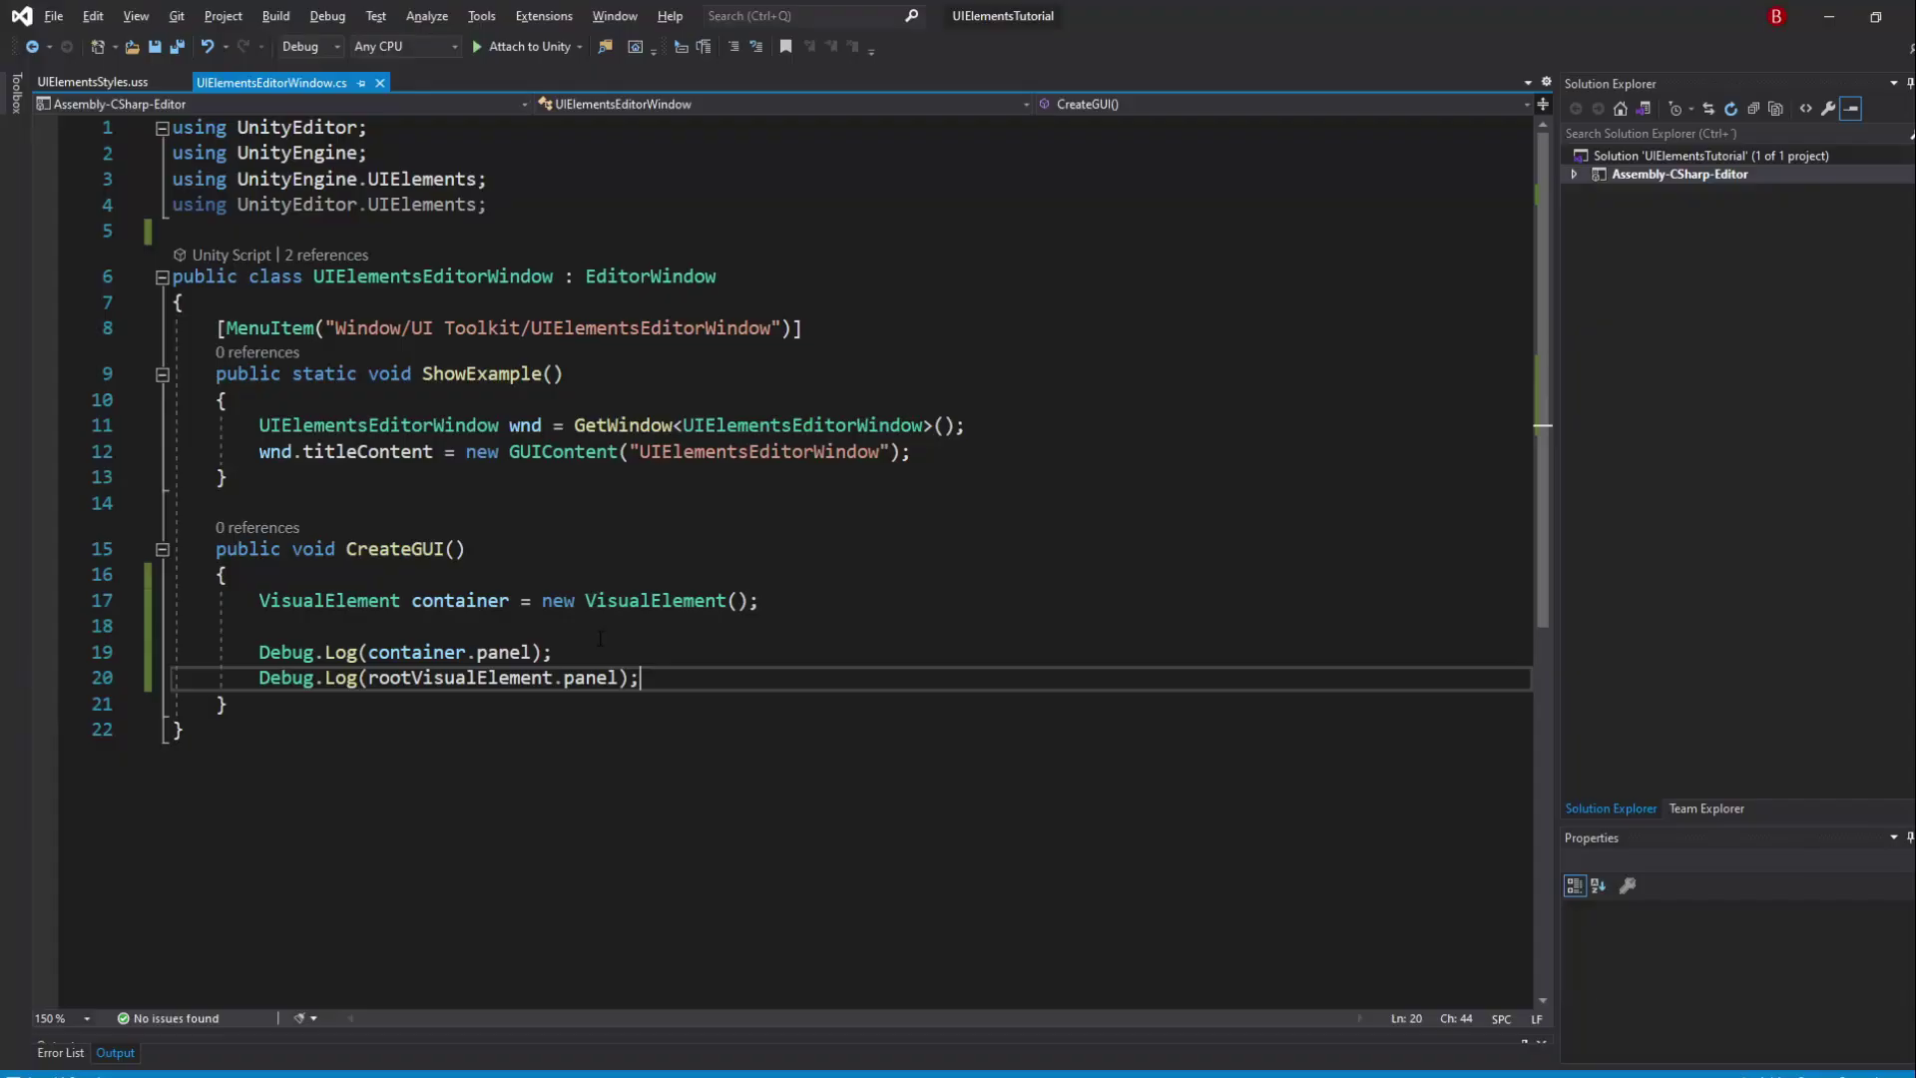
Add rootVisualElement.Add(container) above the debug logs and reload in Unity
key("Up")
key("Up")
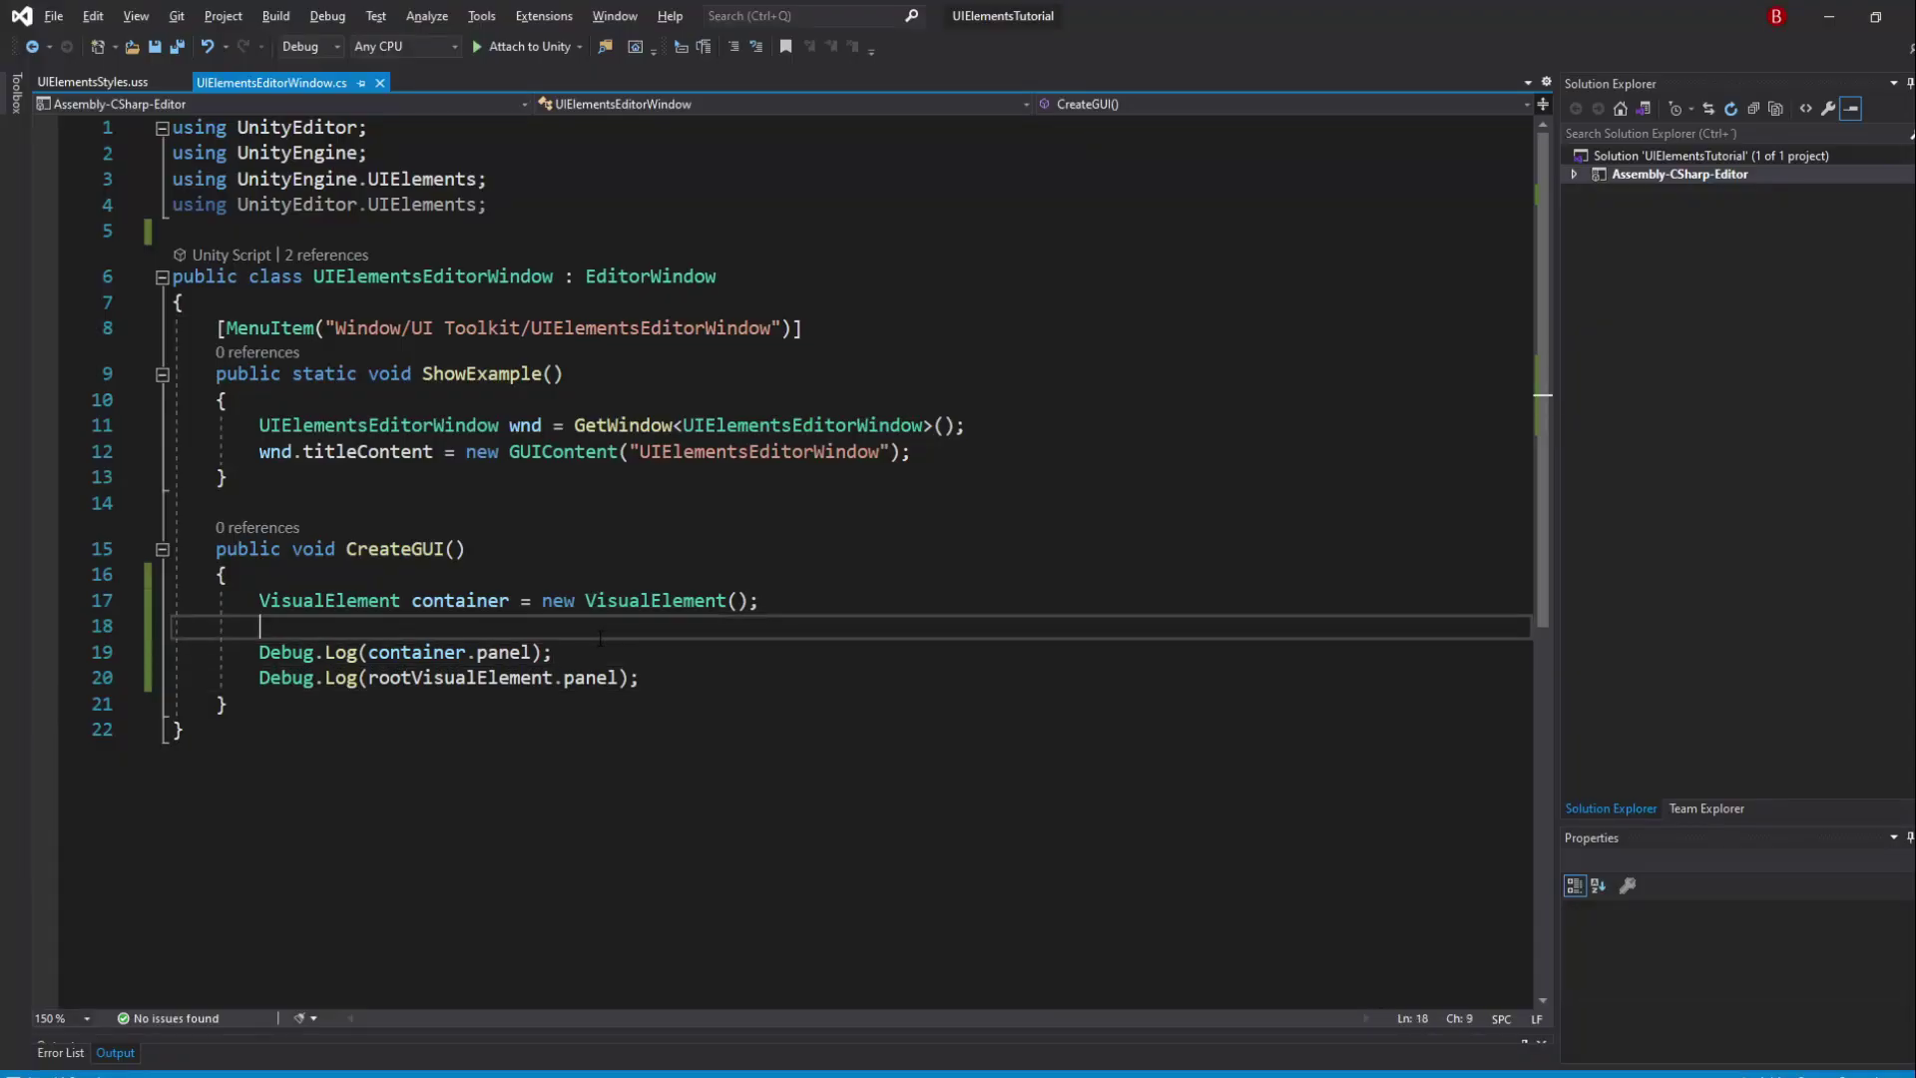
key("Return")
key("Return")
key("Up")
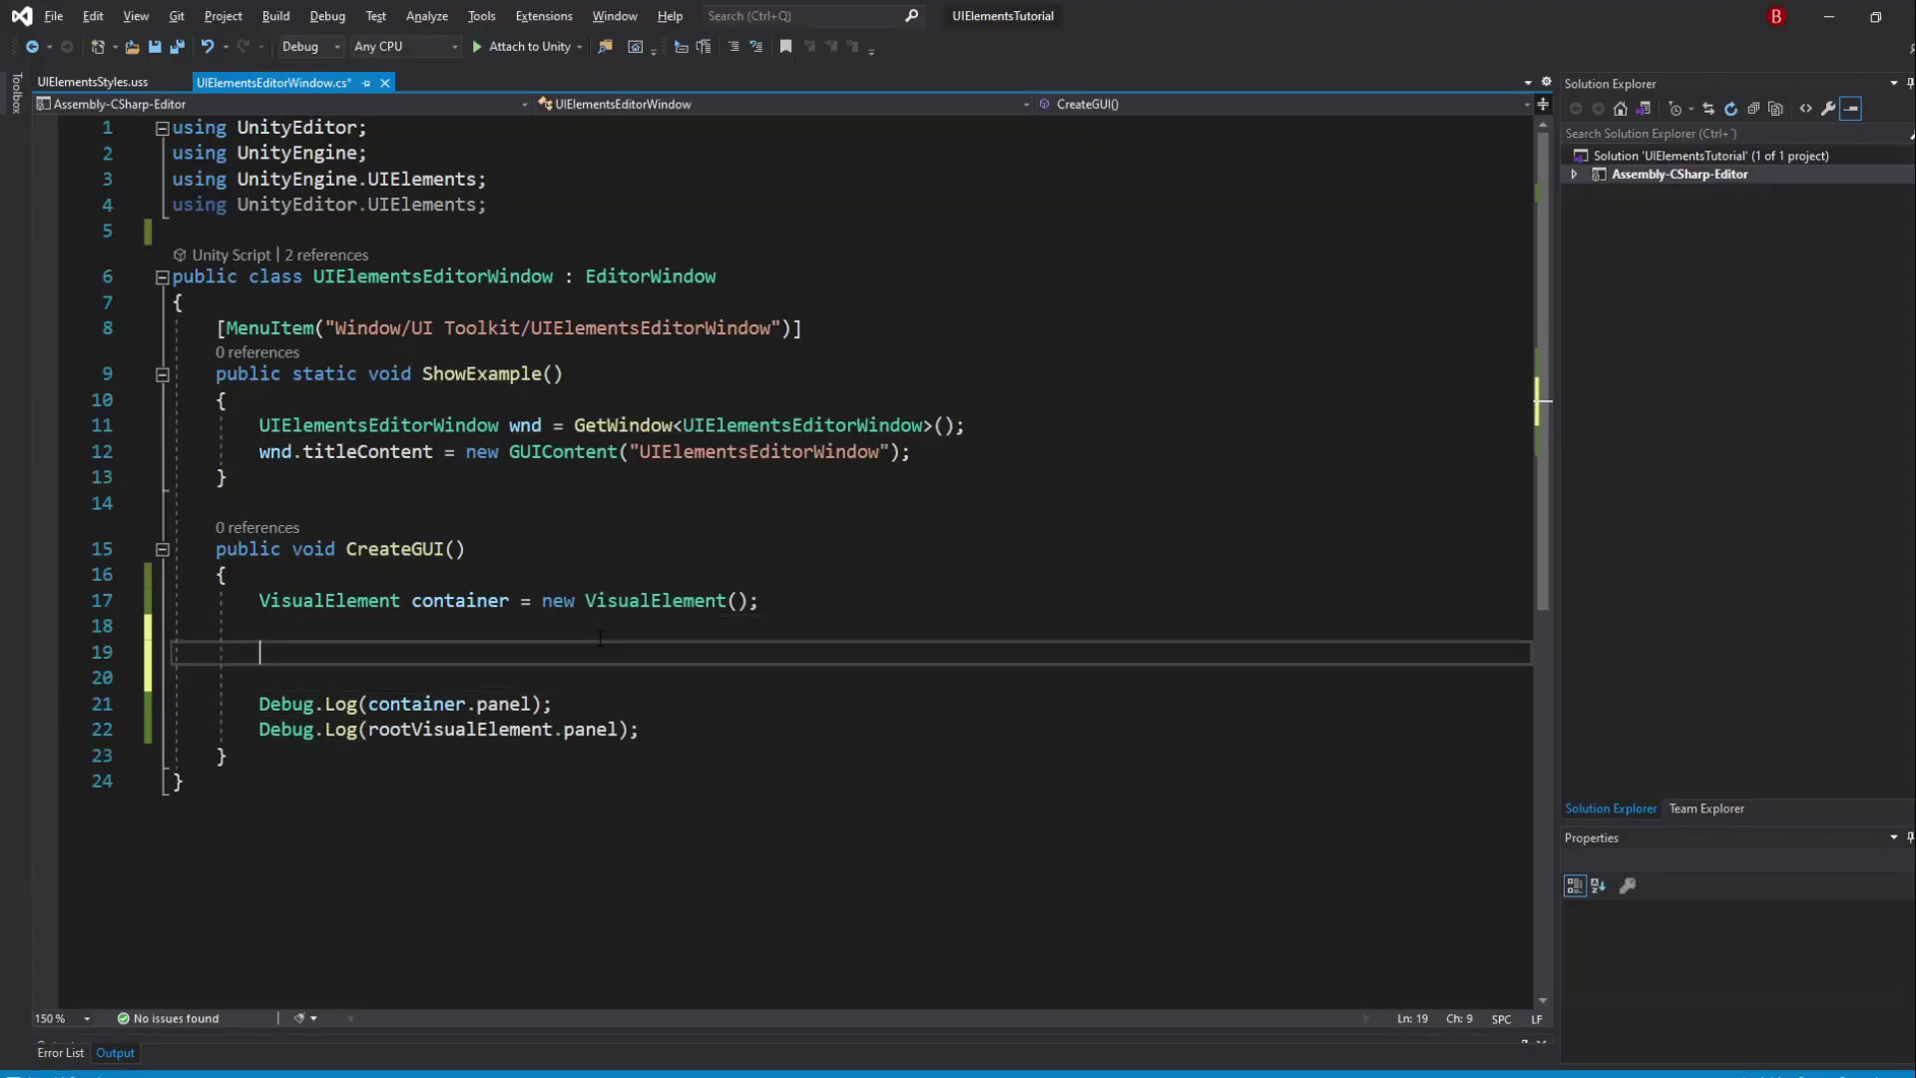
type("rootV")
key("Tab")
type(".A")
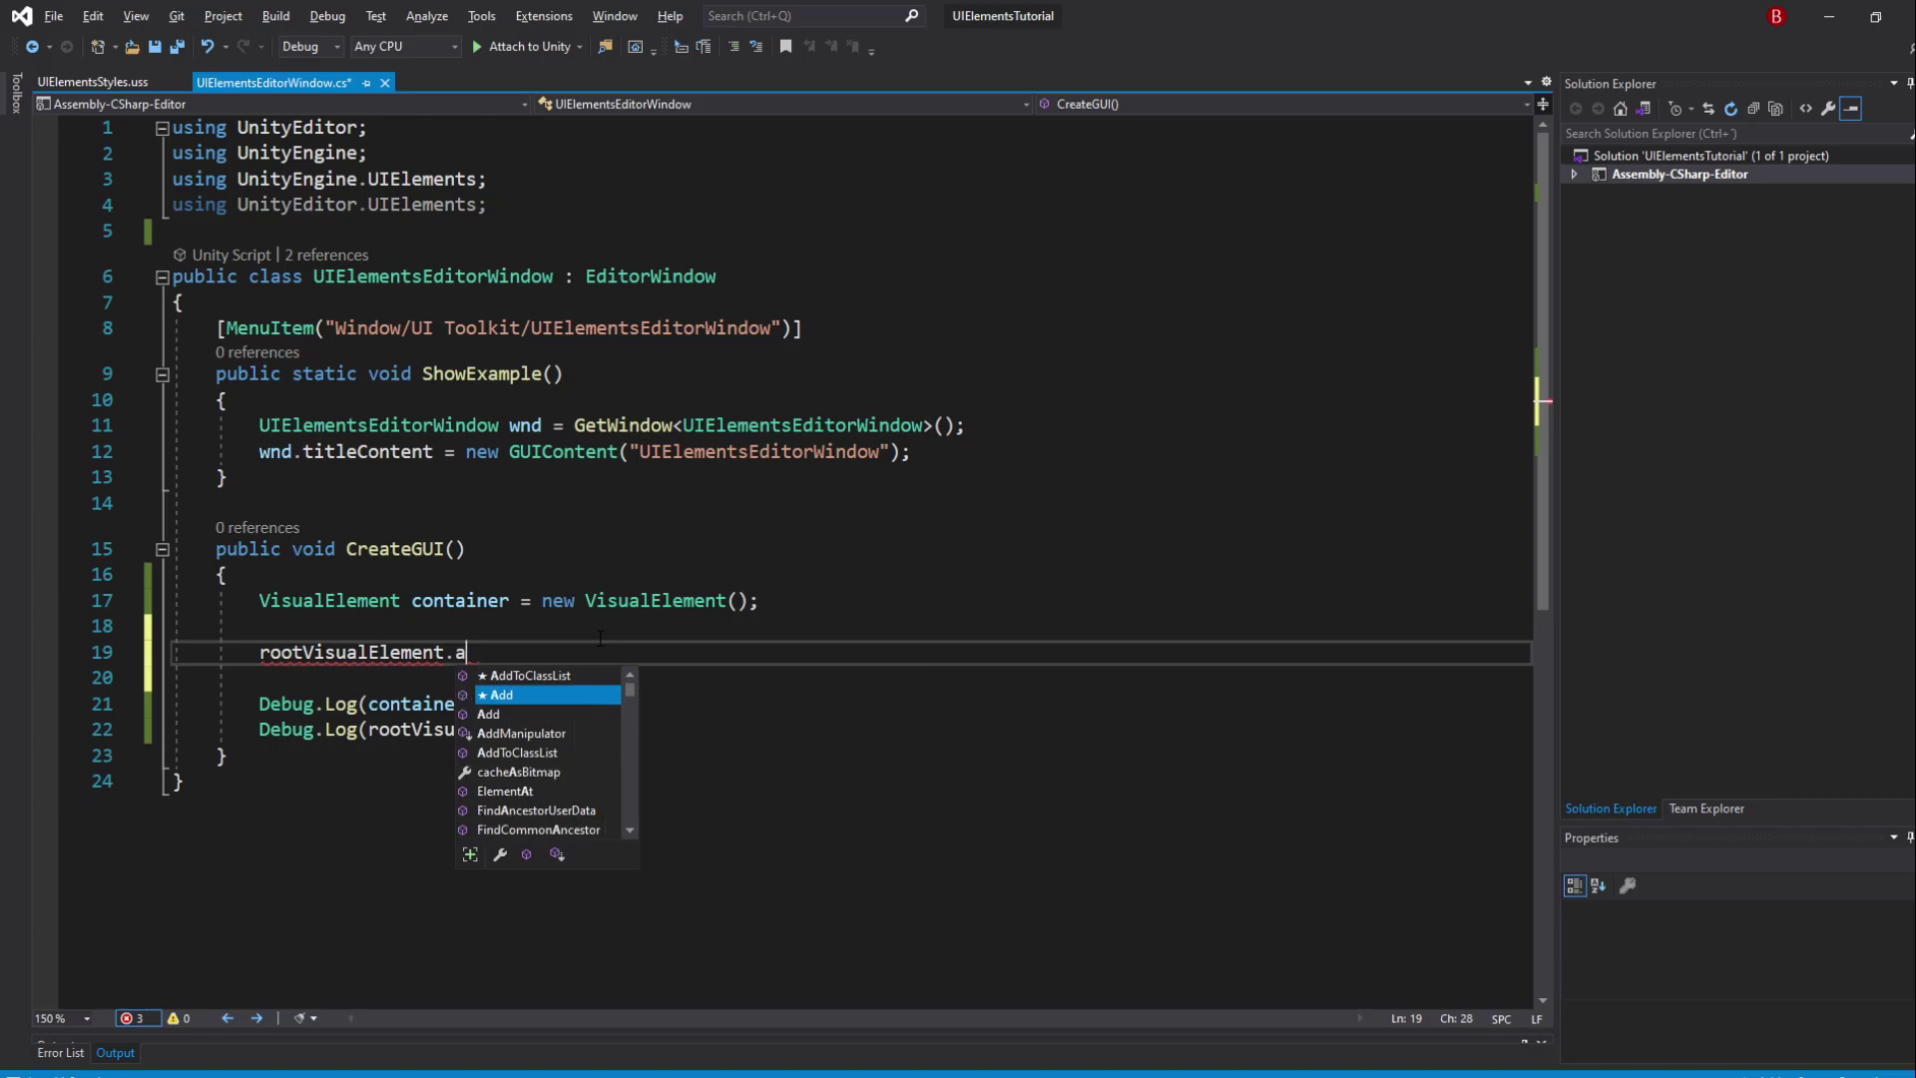
type("dd(con")
key("Tab")
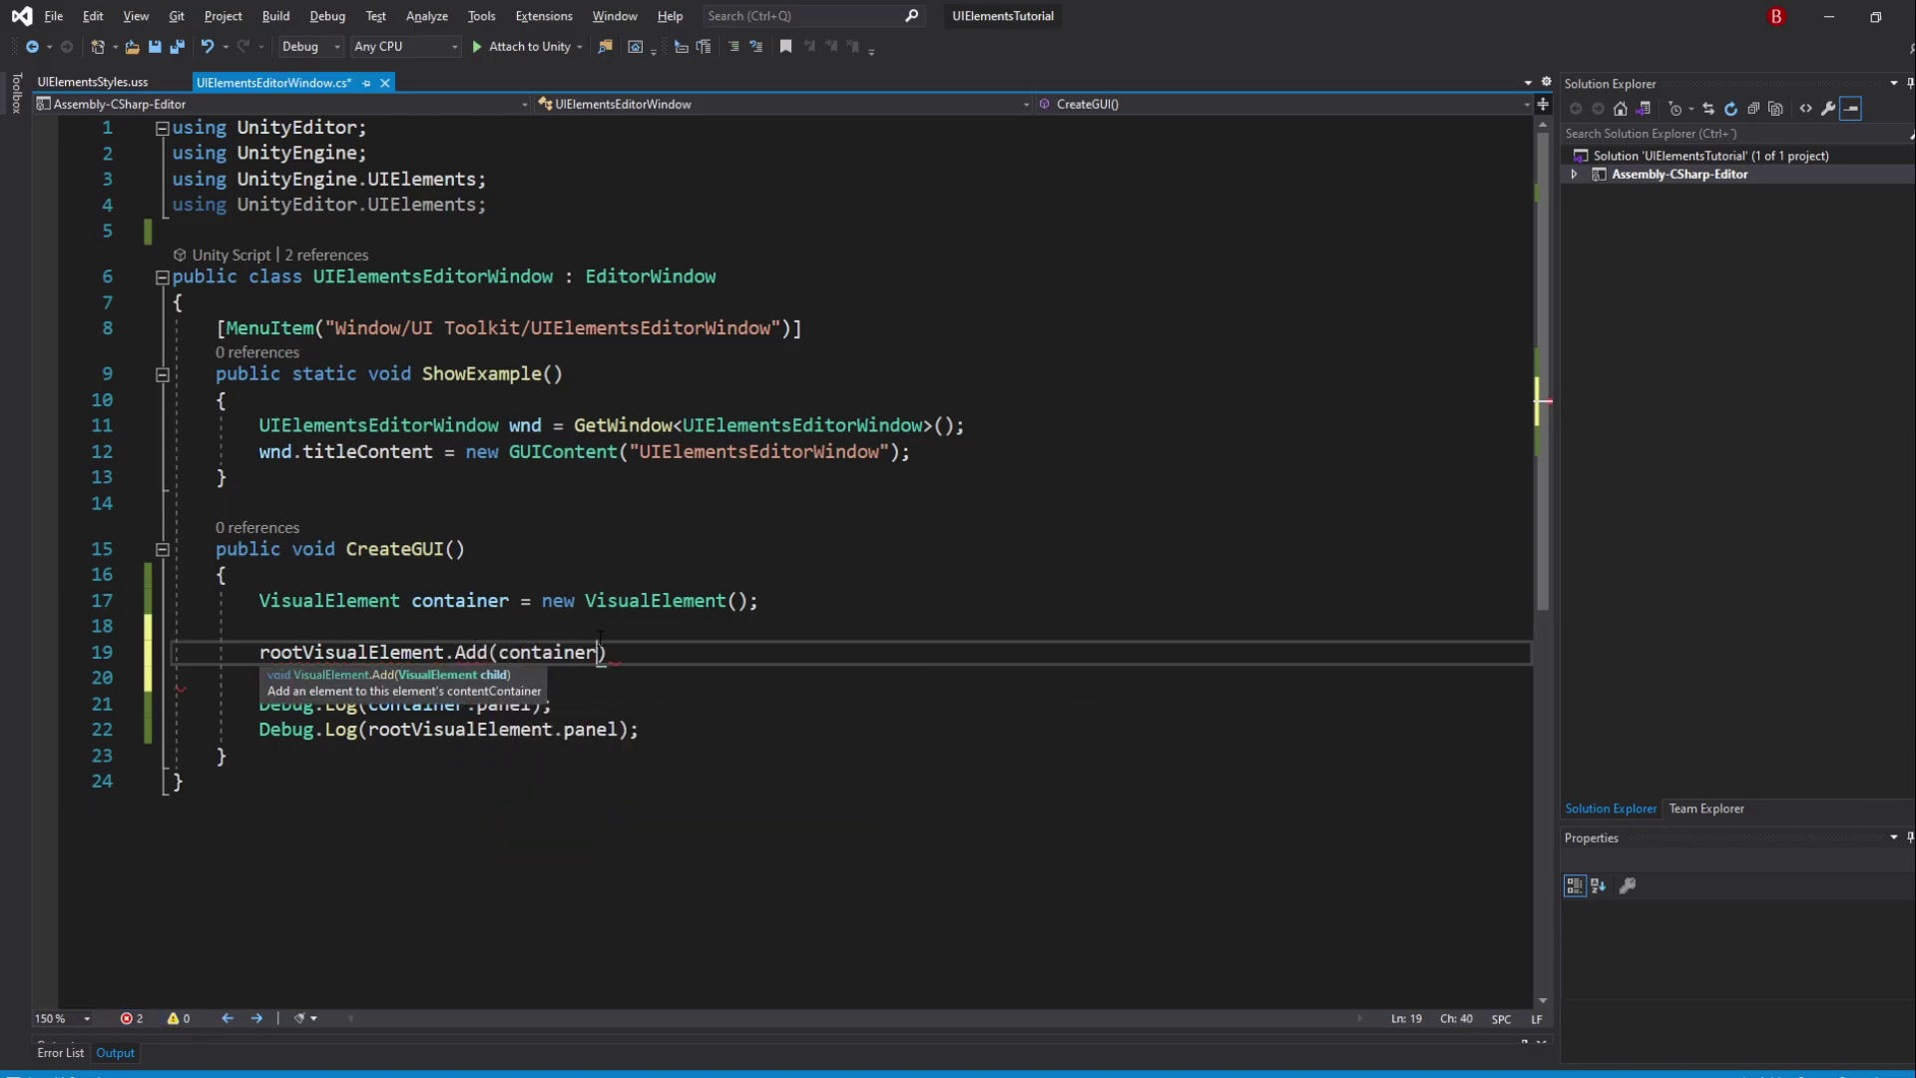
type(");")
key("ctrl+s")
key("alt+Tab")
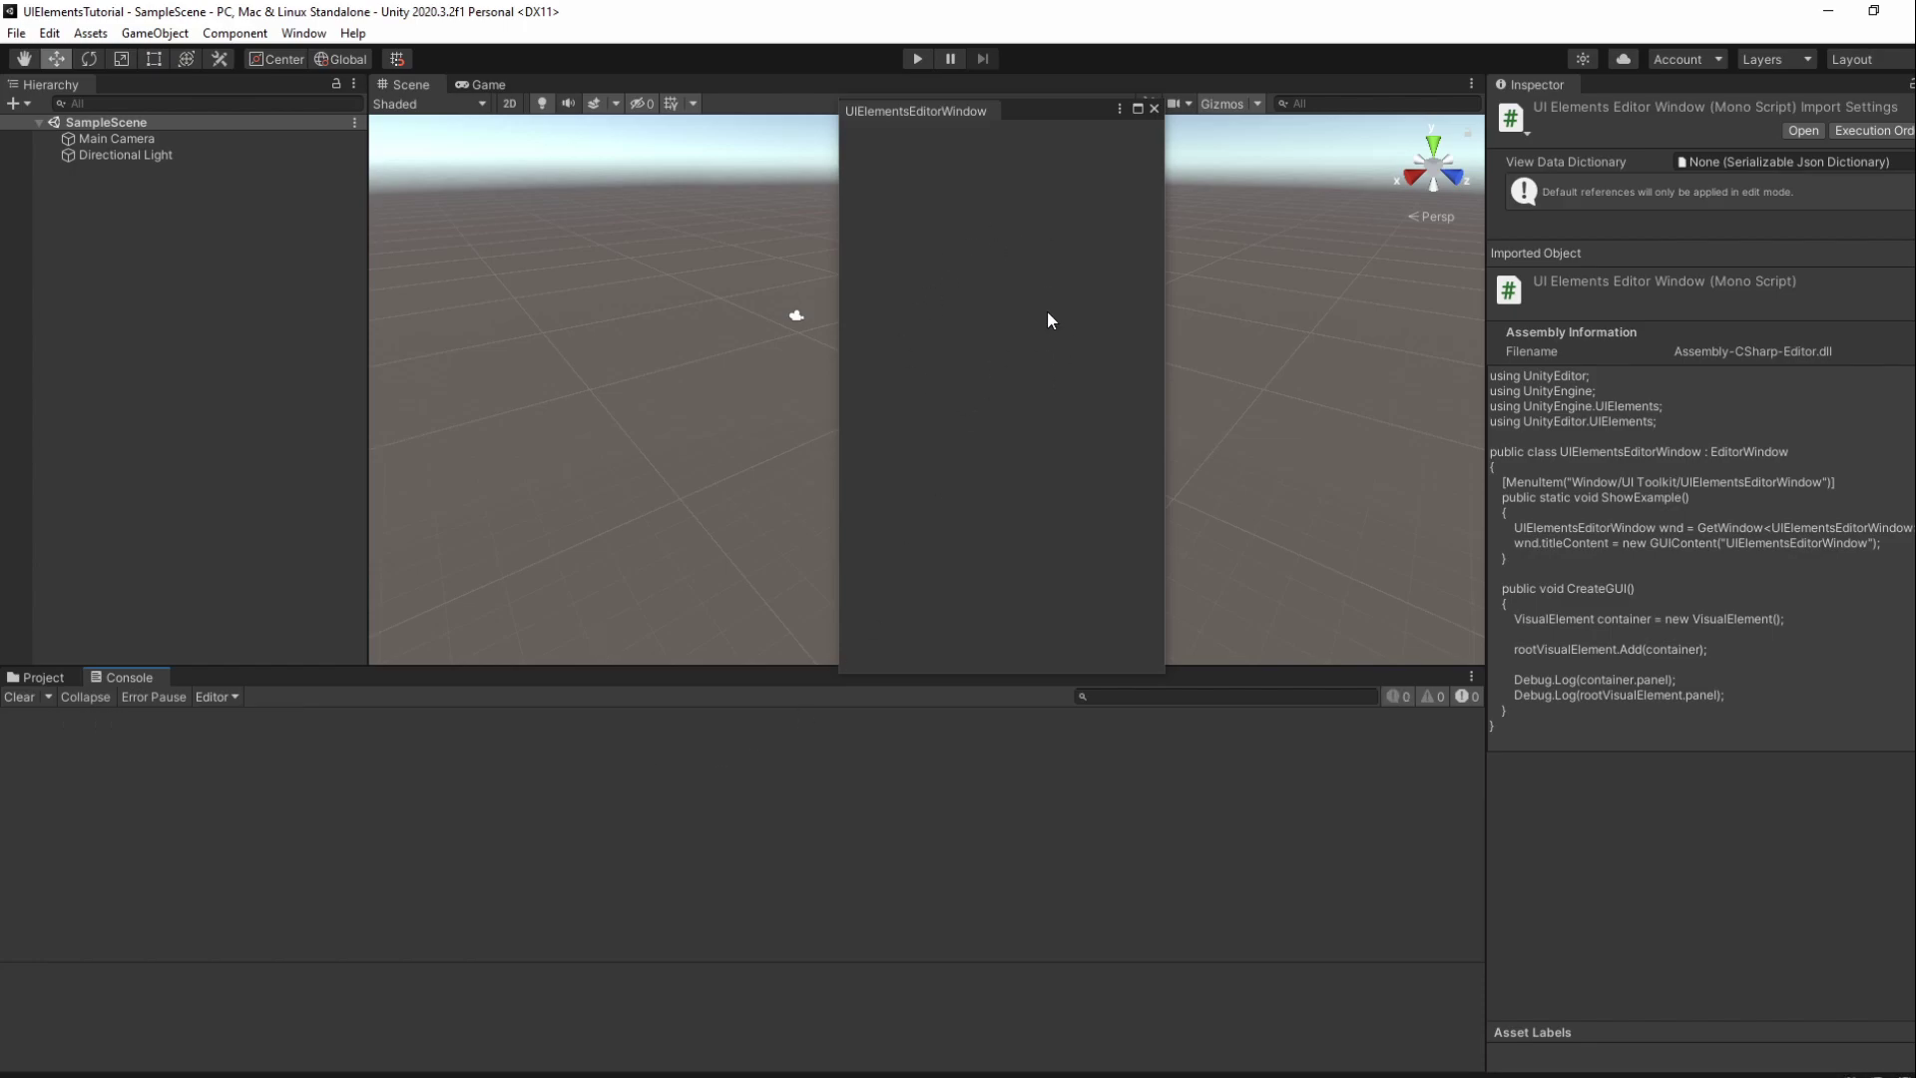
Declare Label title = new Label("UI Elements") and save the script
key("alt+Tab")
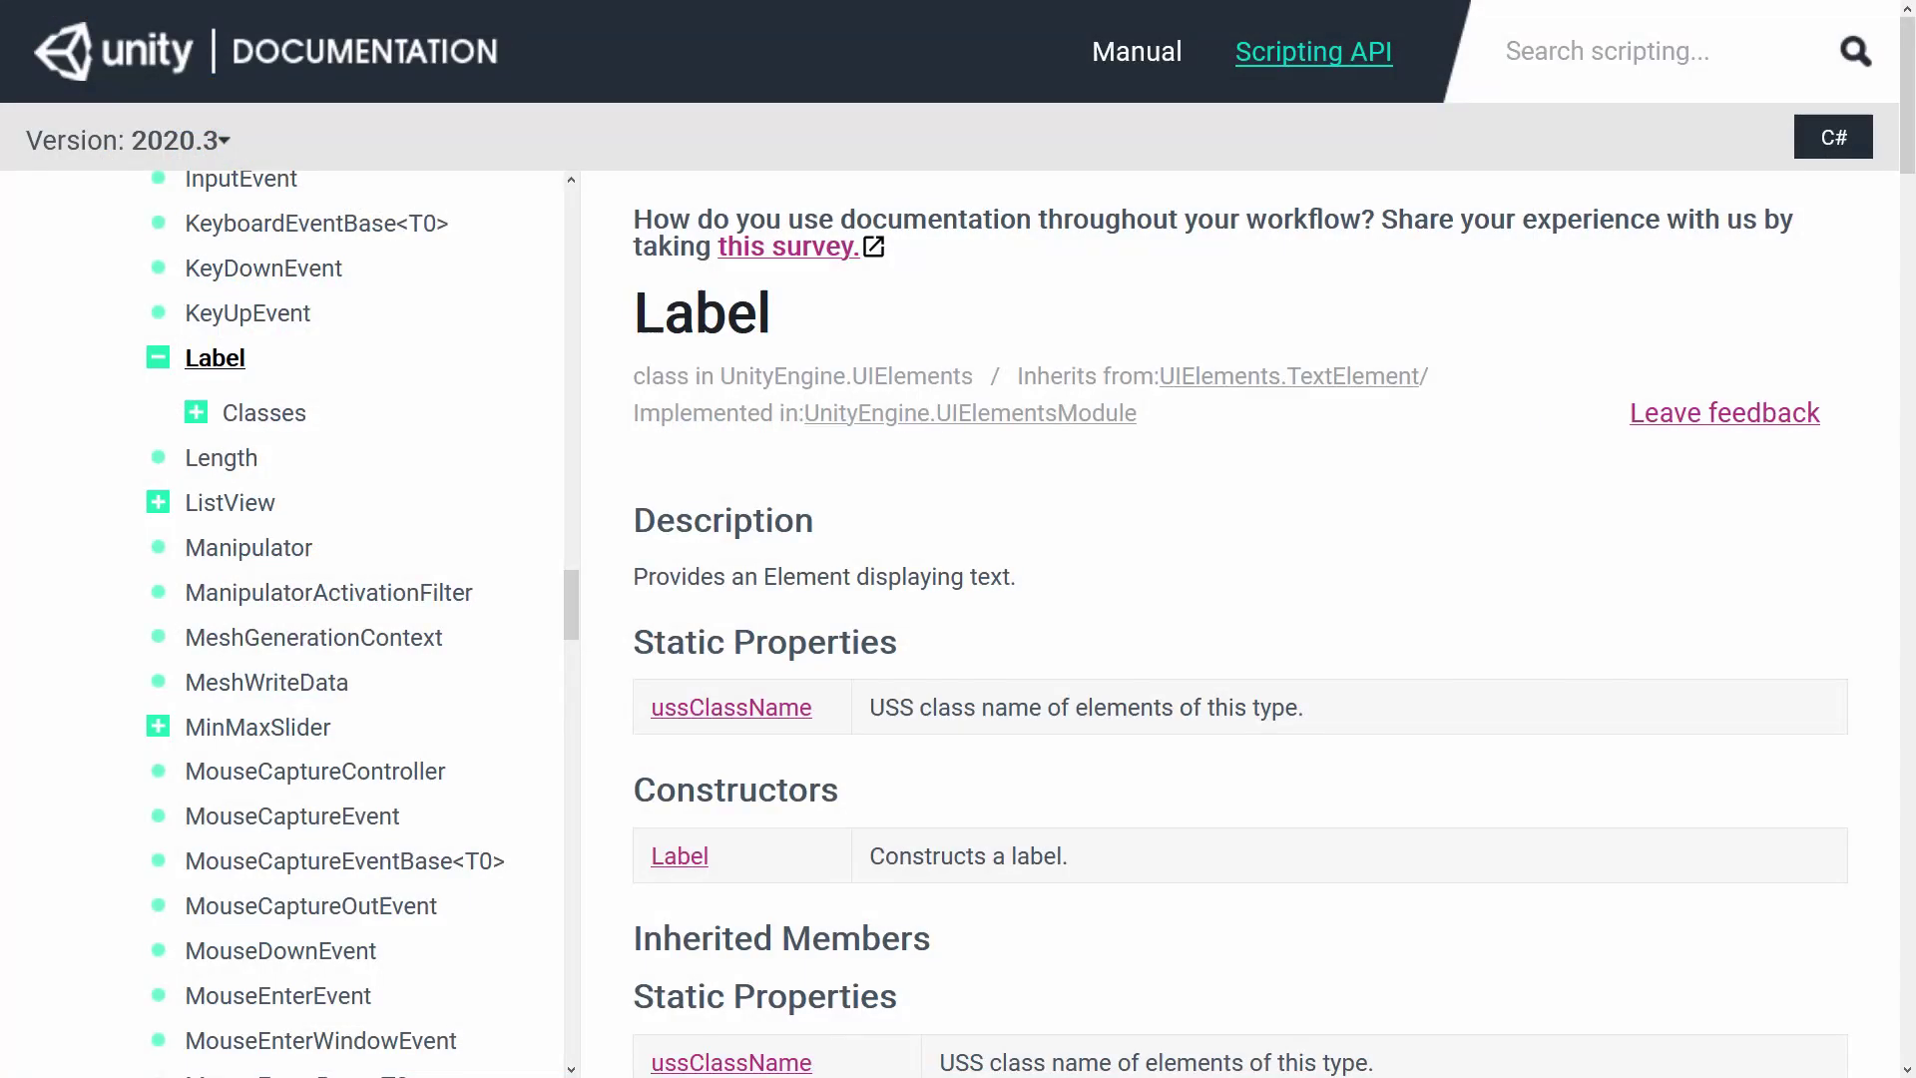
key("Return")
key("Return")
type("La")
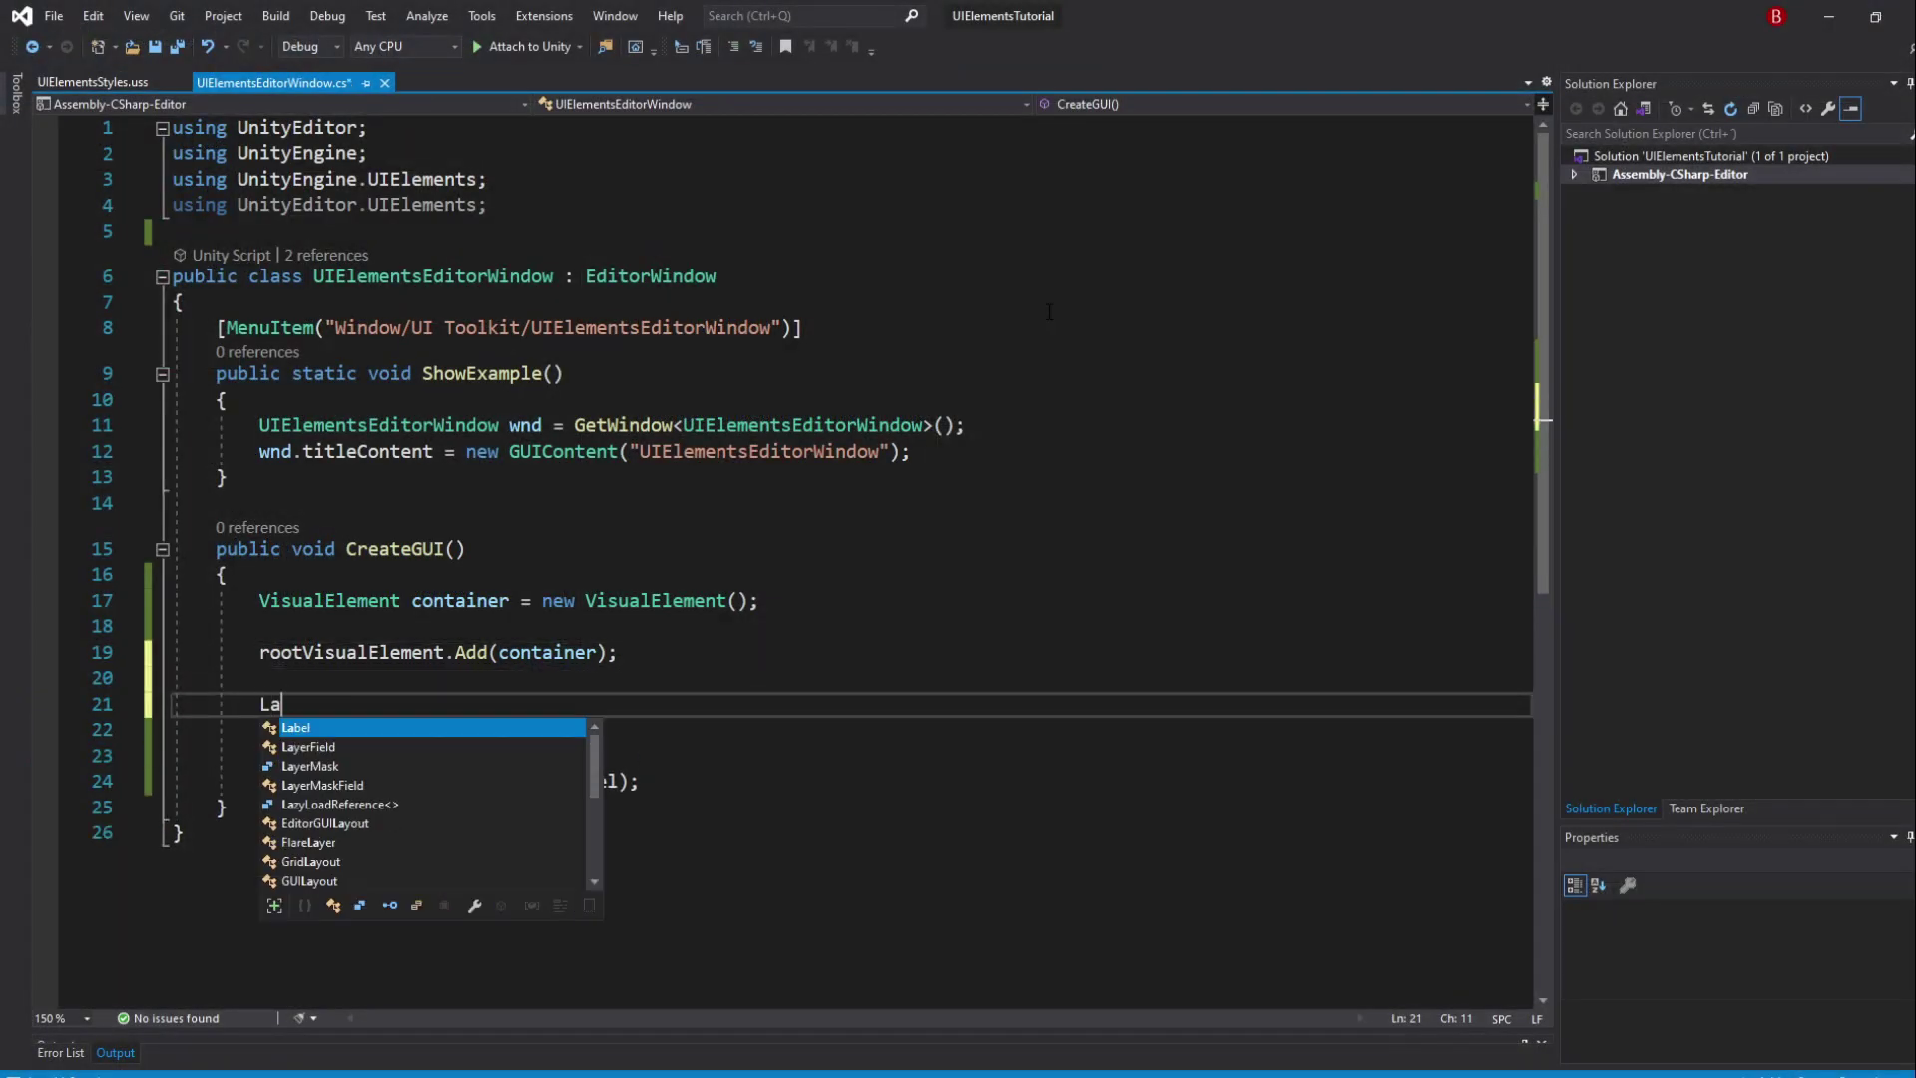
type("bel title = ne")
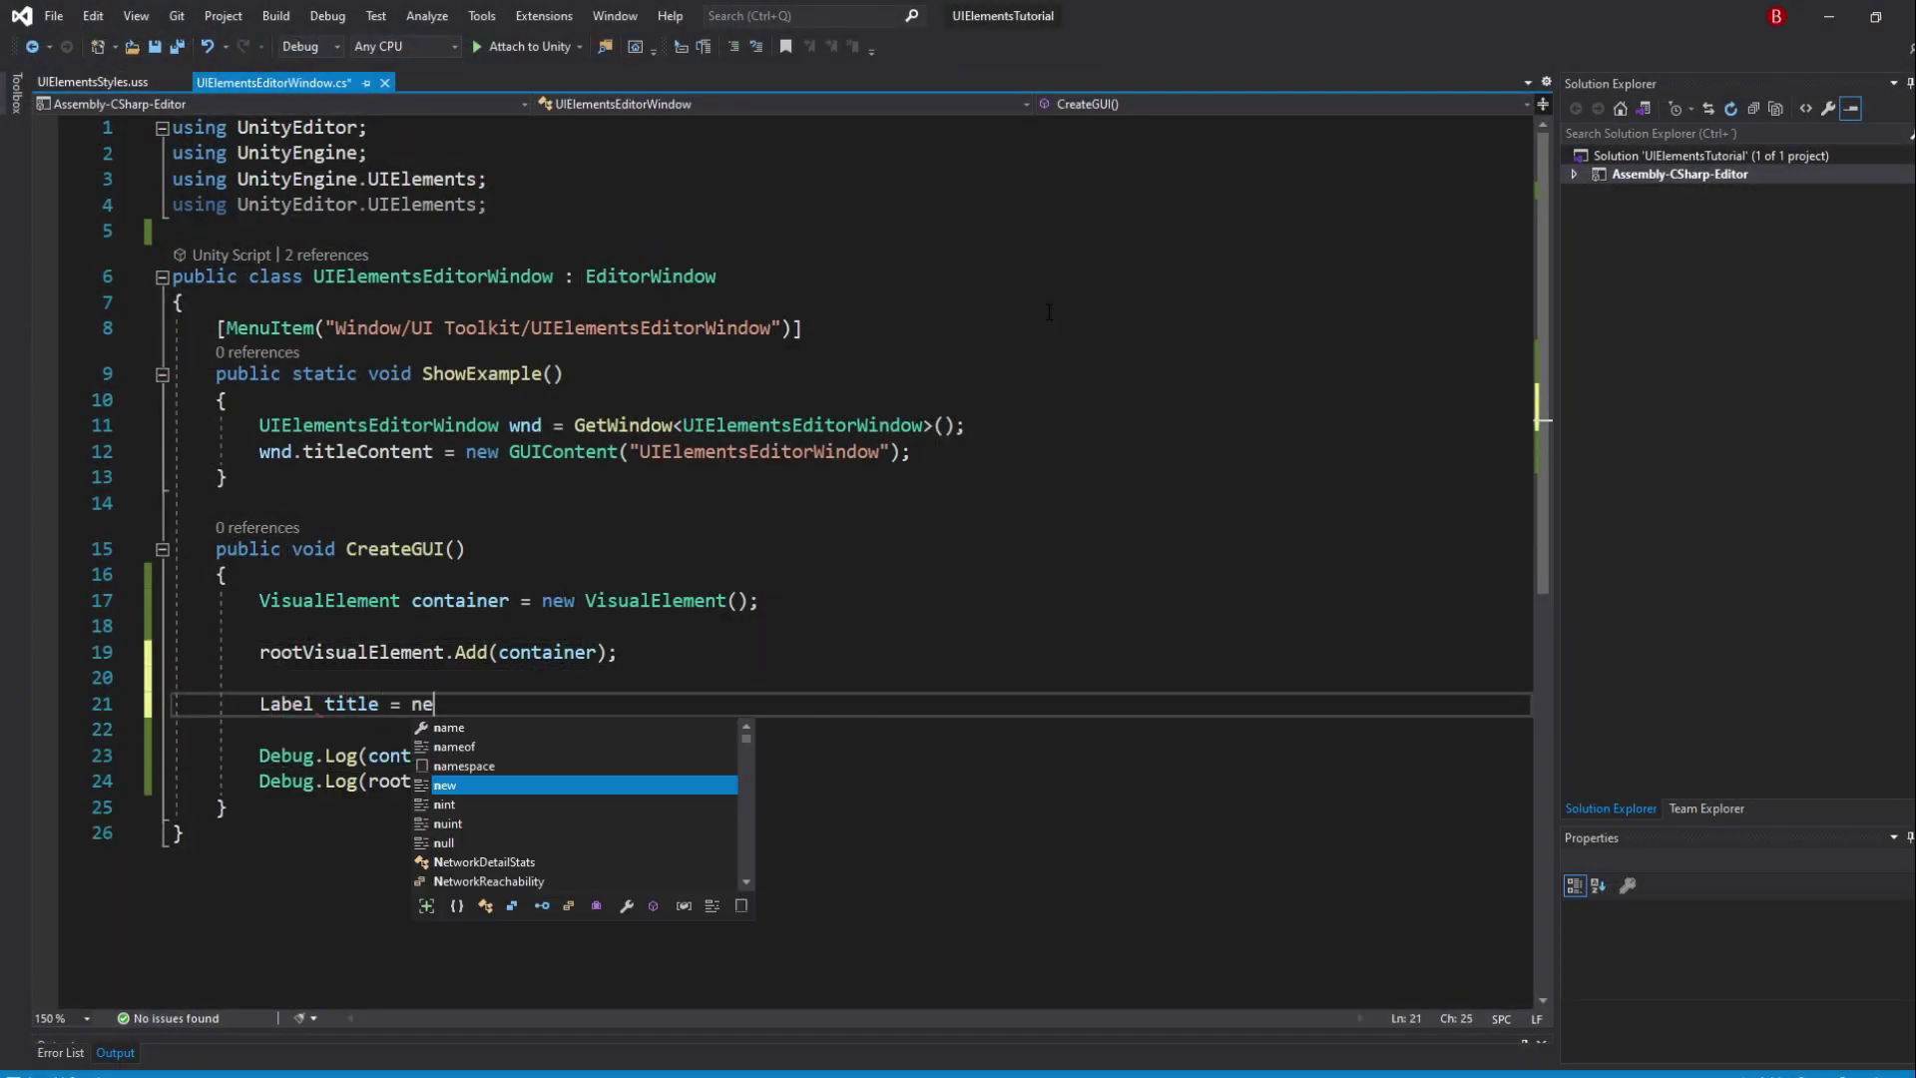
type("w Label();")
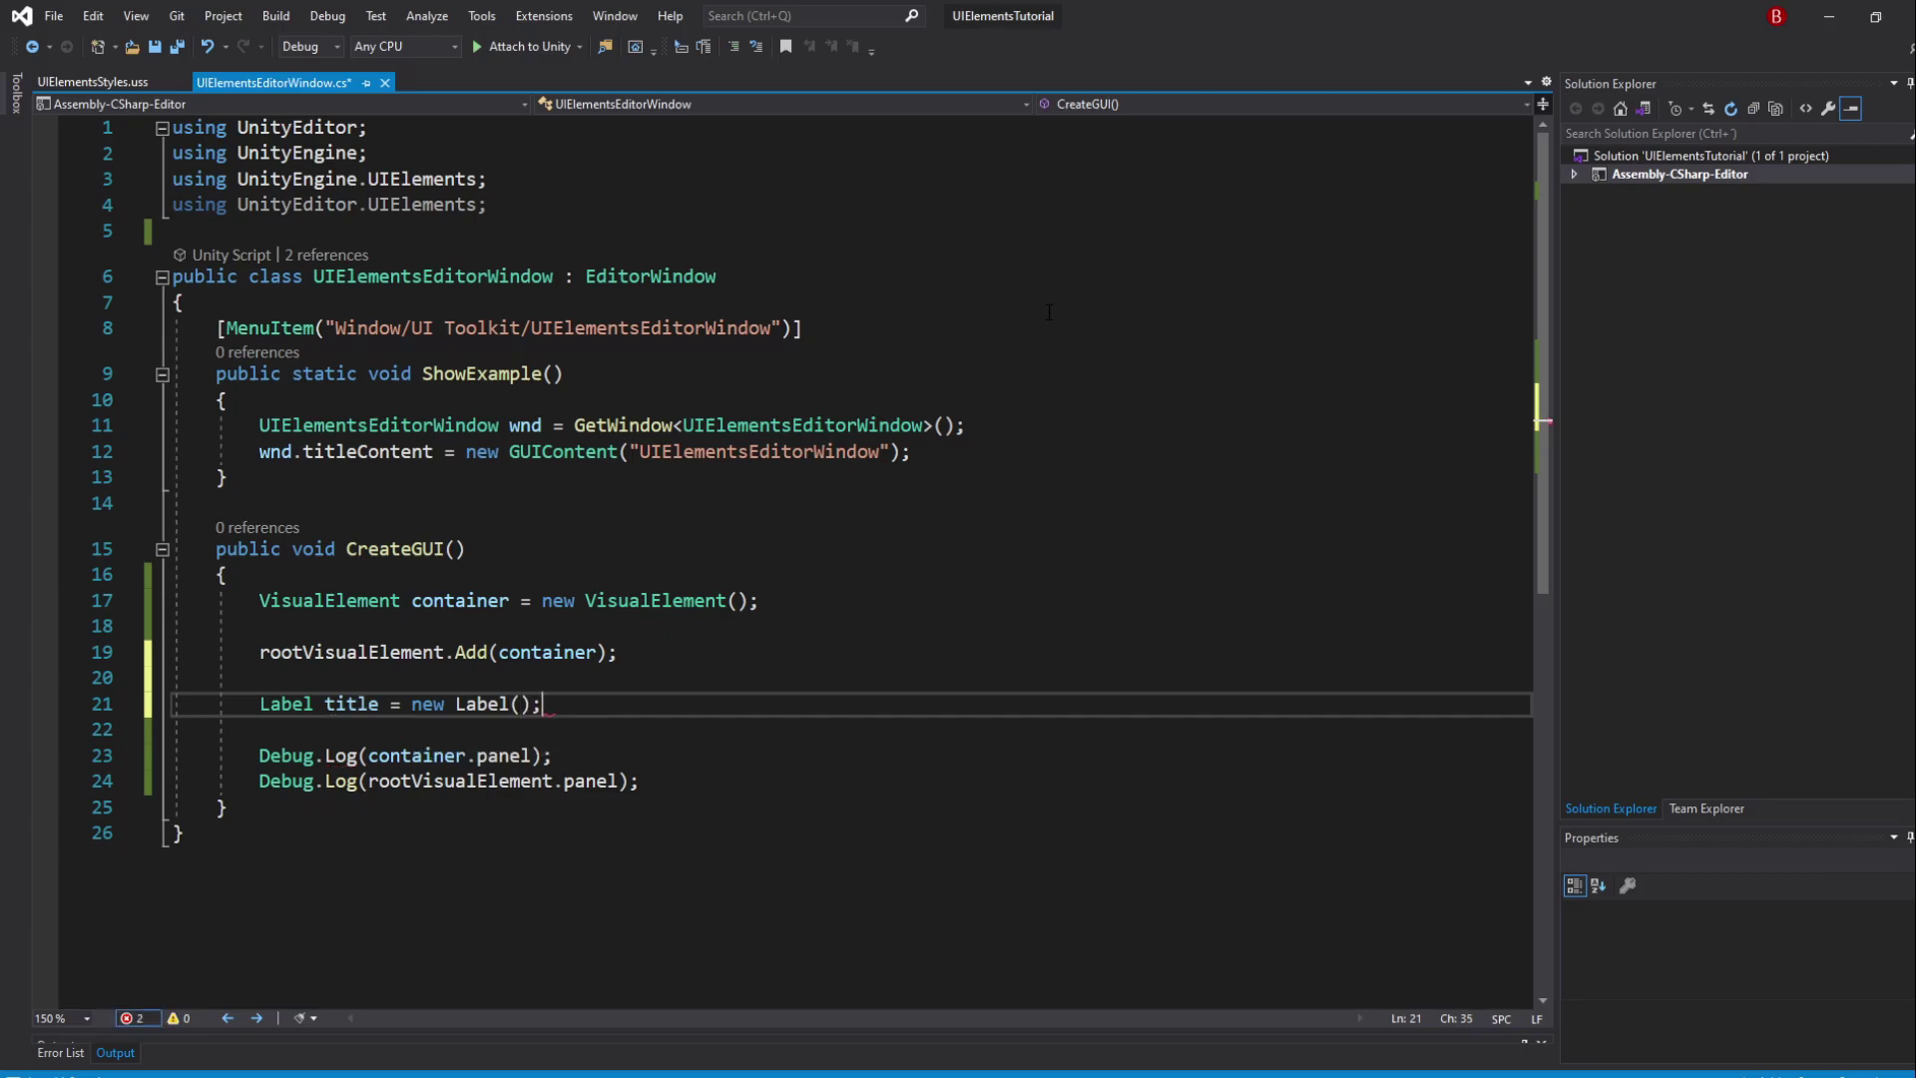
type("\"U")
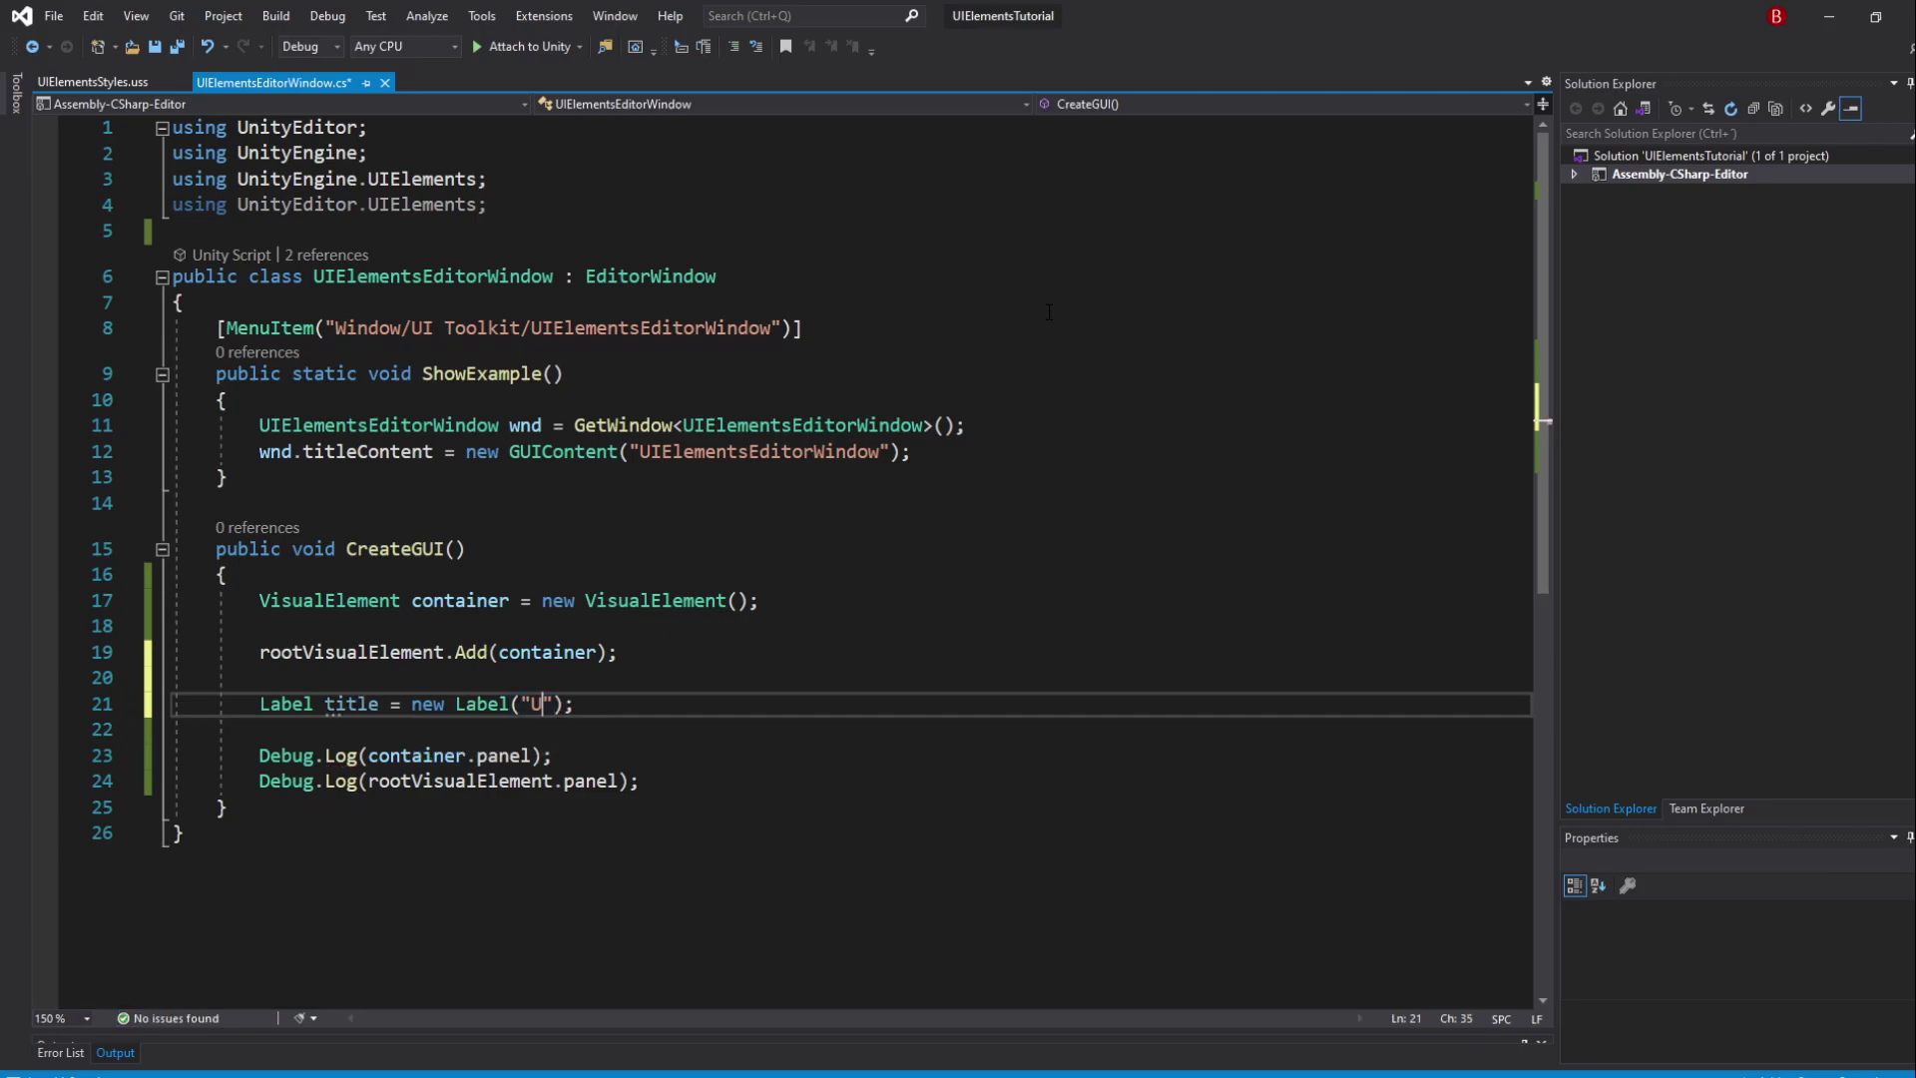
type("I Elements")
key("ctrl+s")
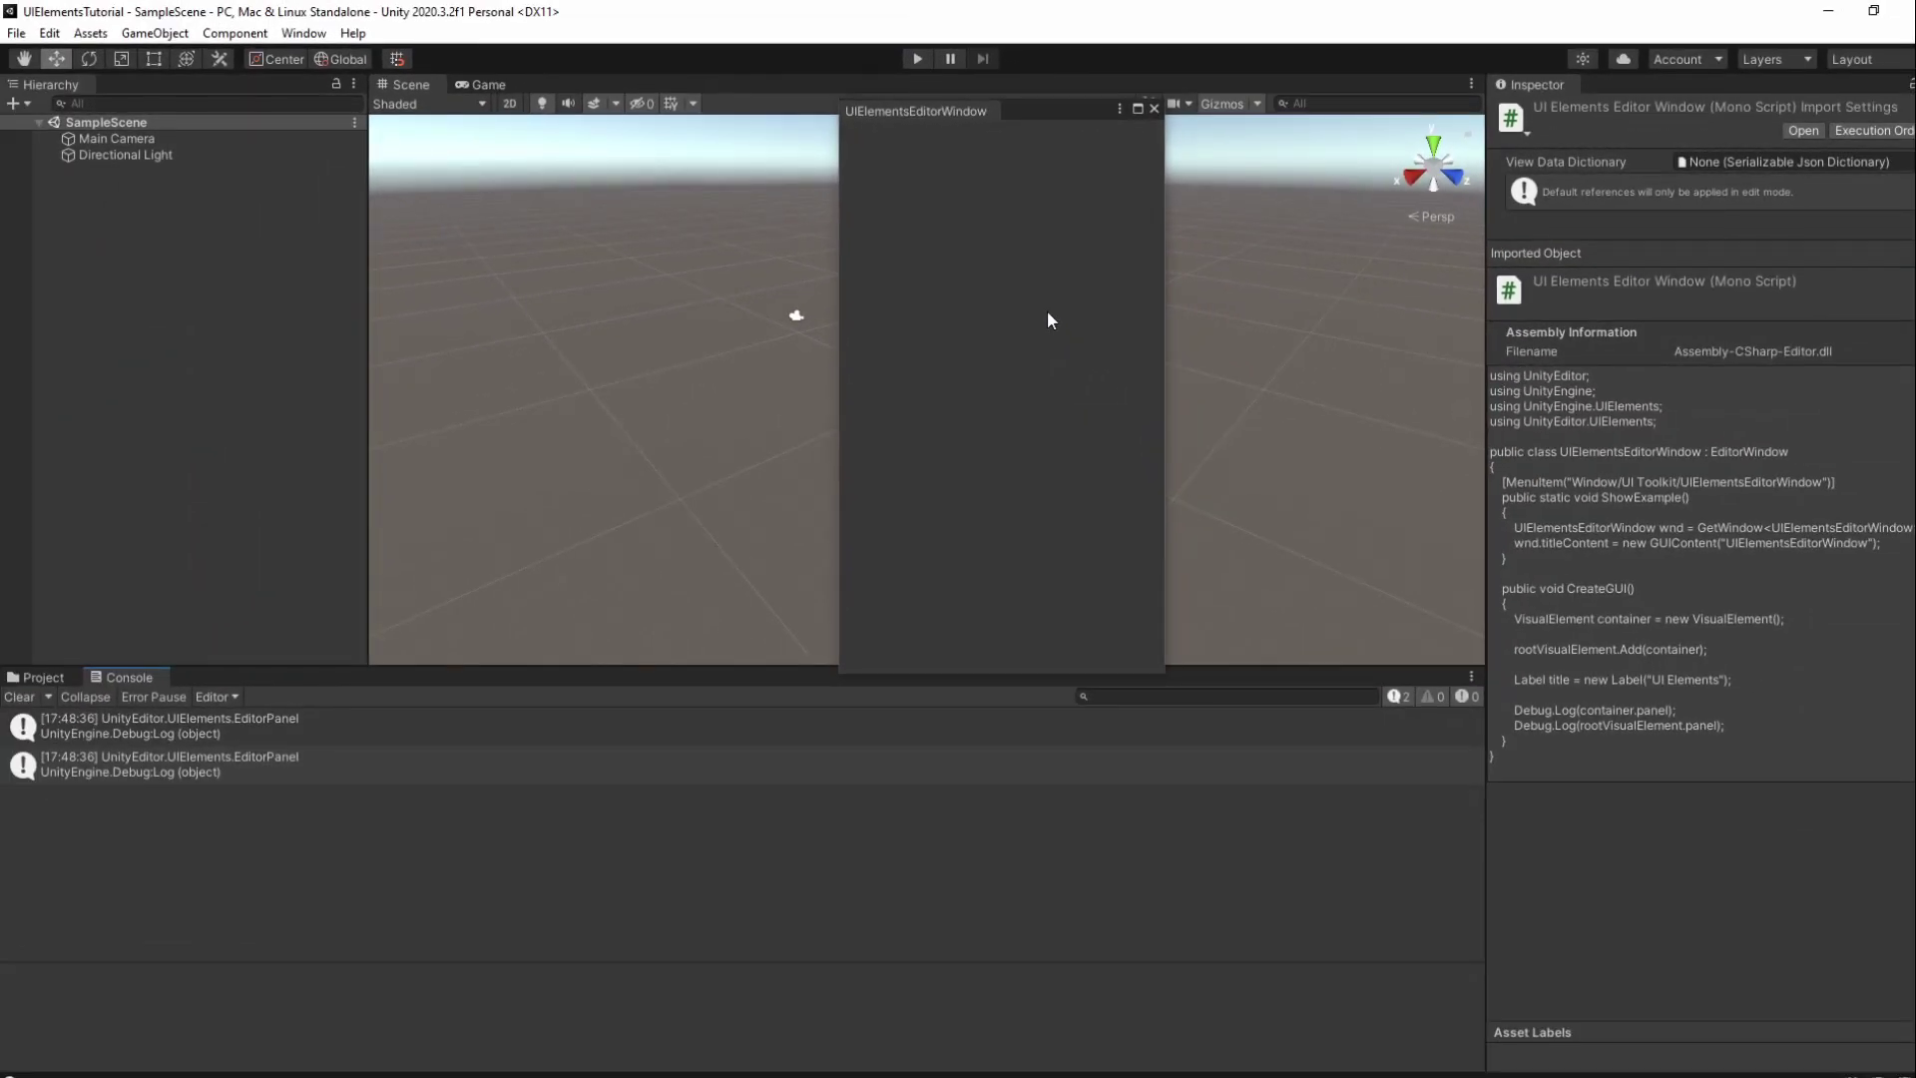
Add container.Add(title), save, and reload Unity to show the label
key("alt+Tab")
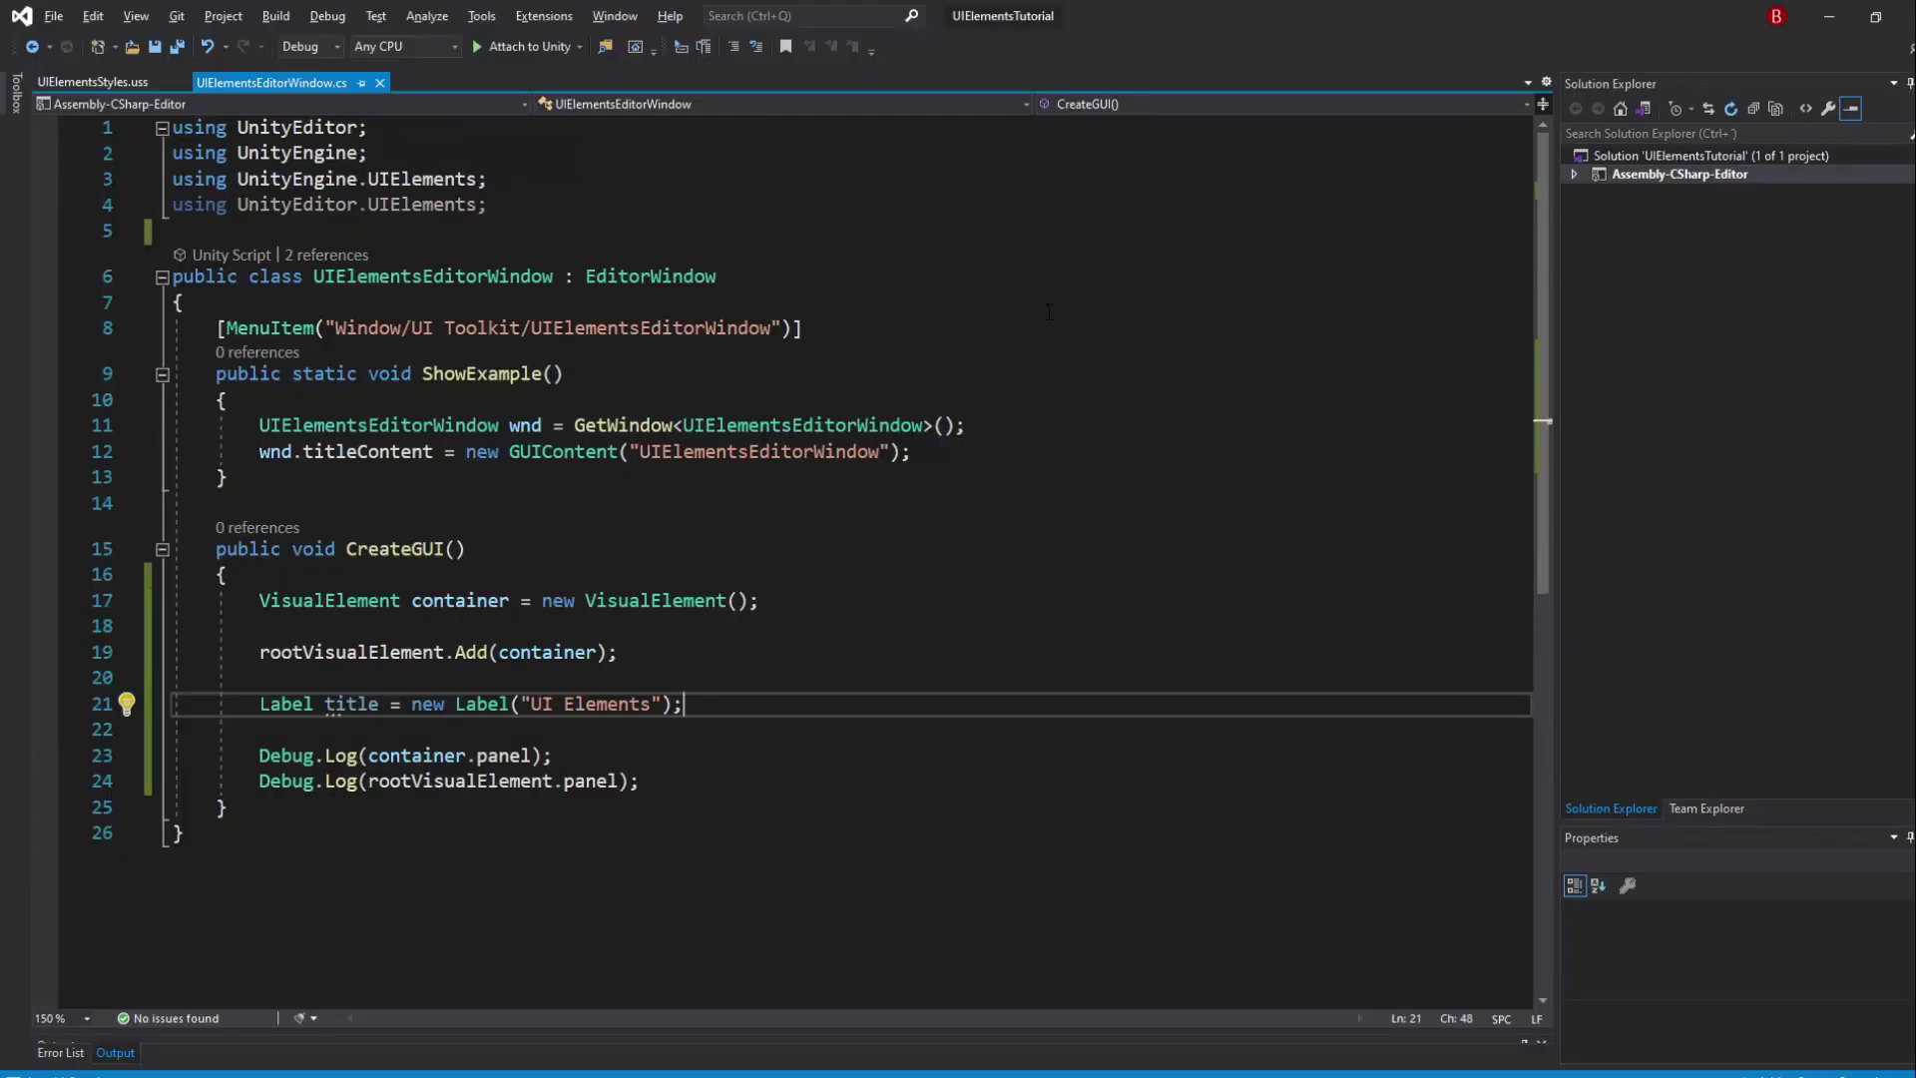
key("Return")
key("Return")
type("container.")
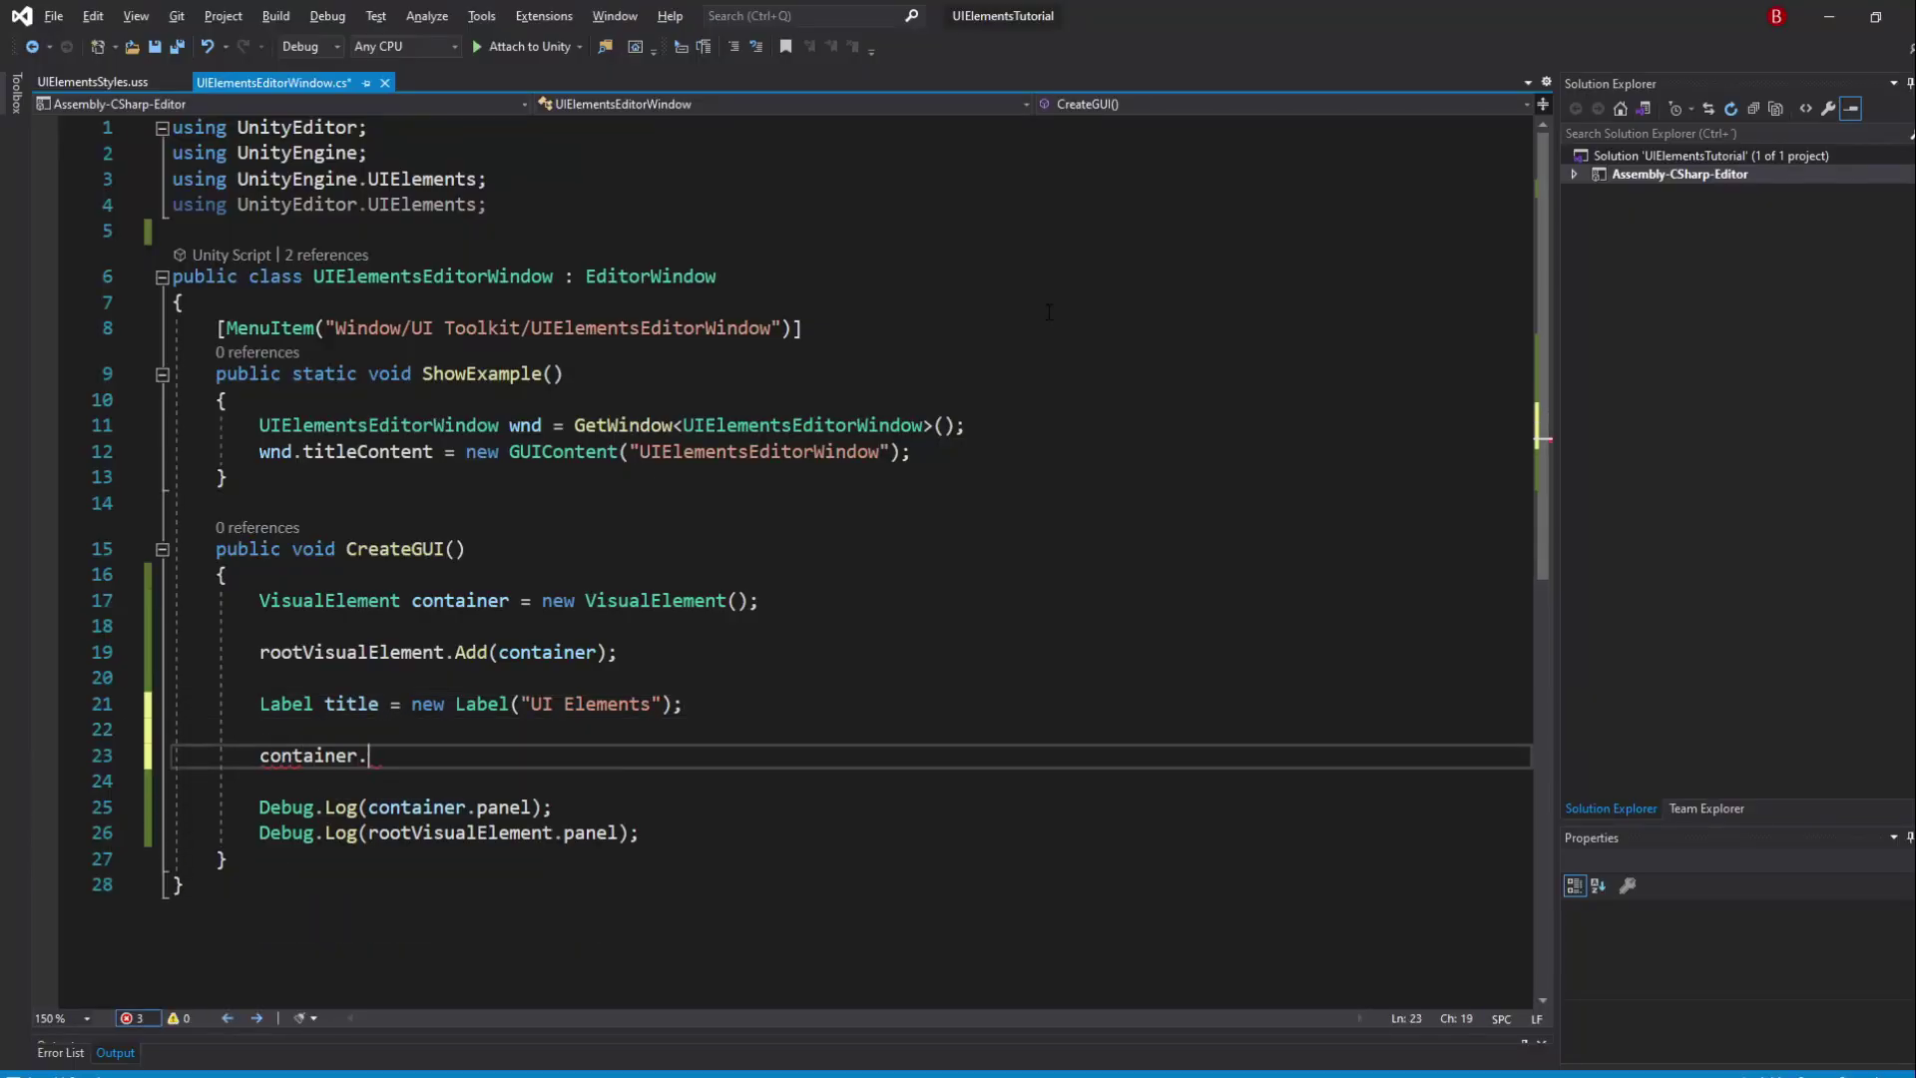
type("ad")
key("Tab")
type("(tit")
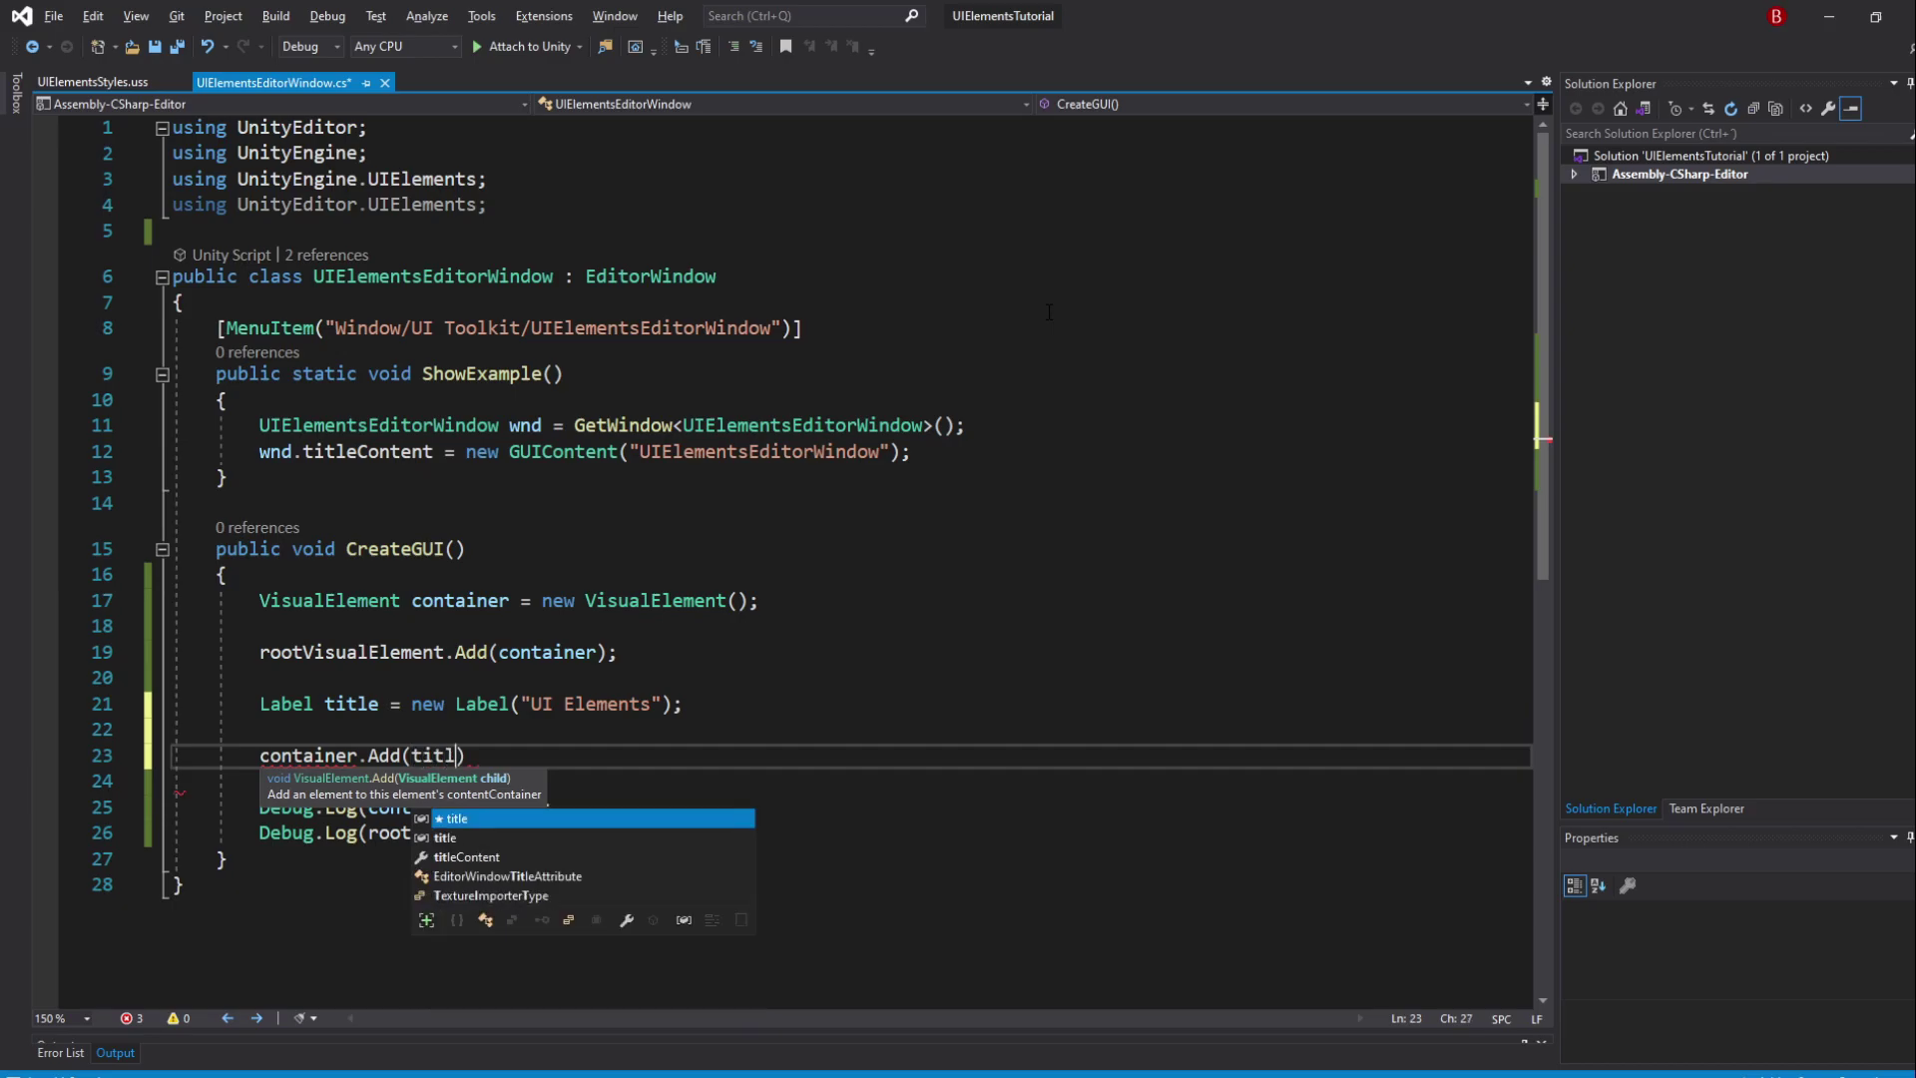
type("le);")
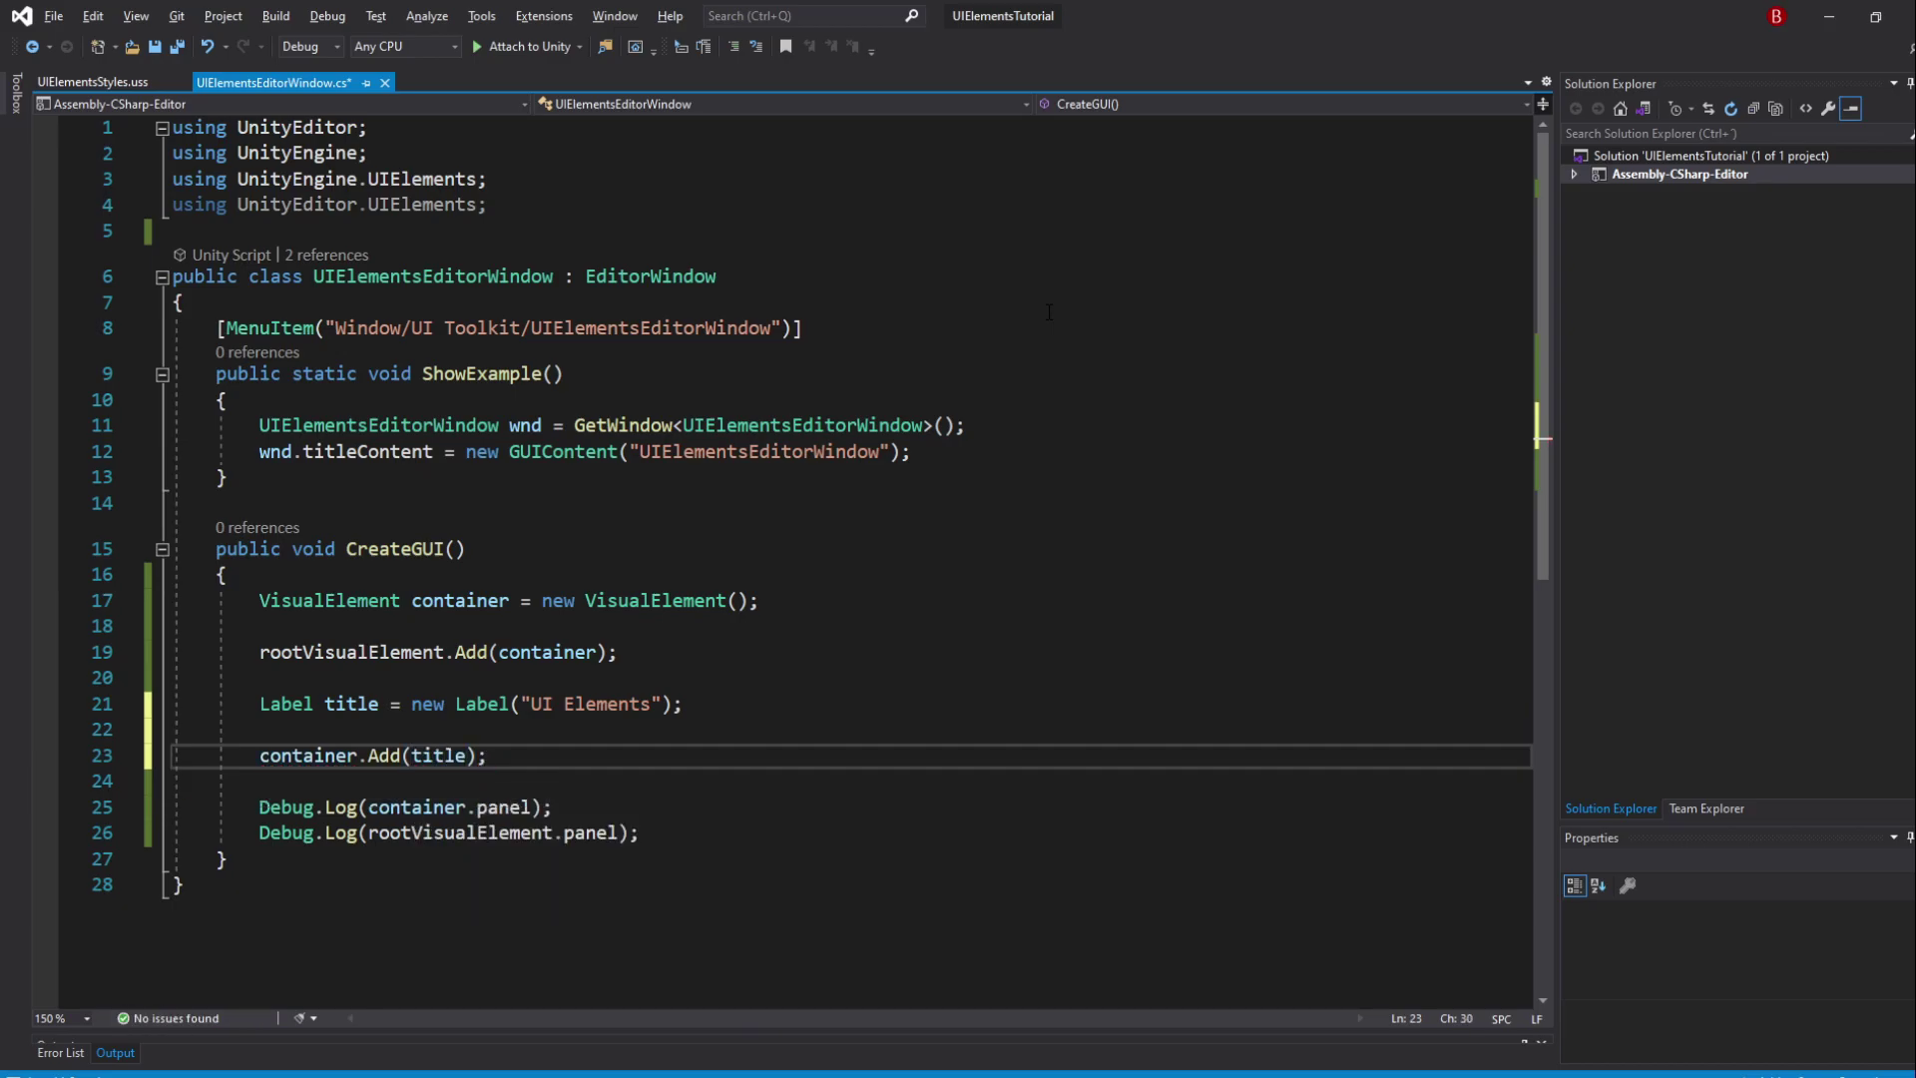
key("ctrl+s")
key("alt+Tab")
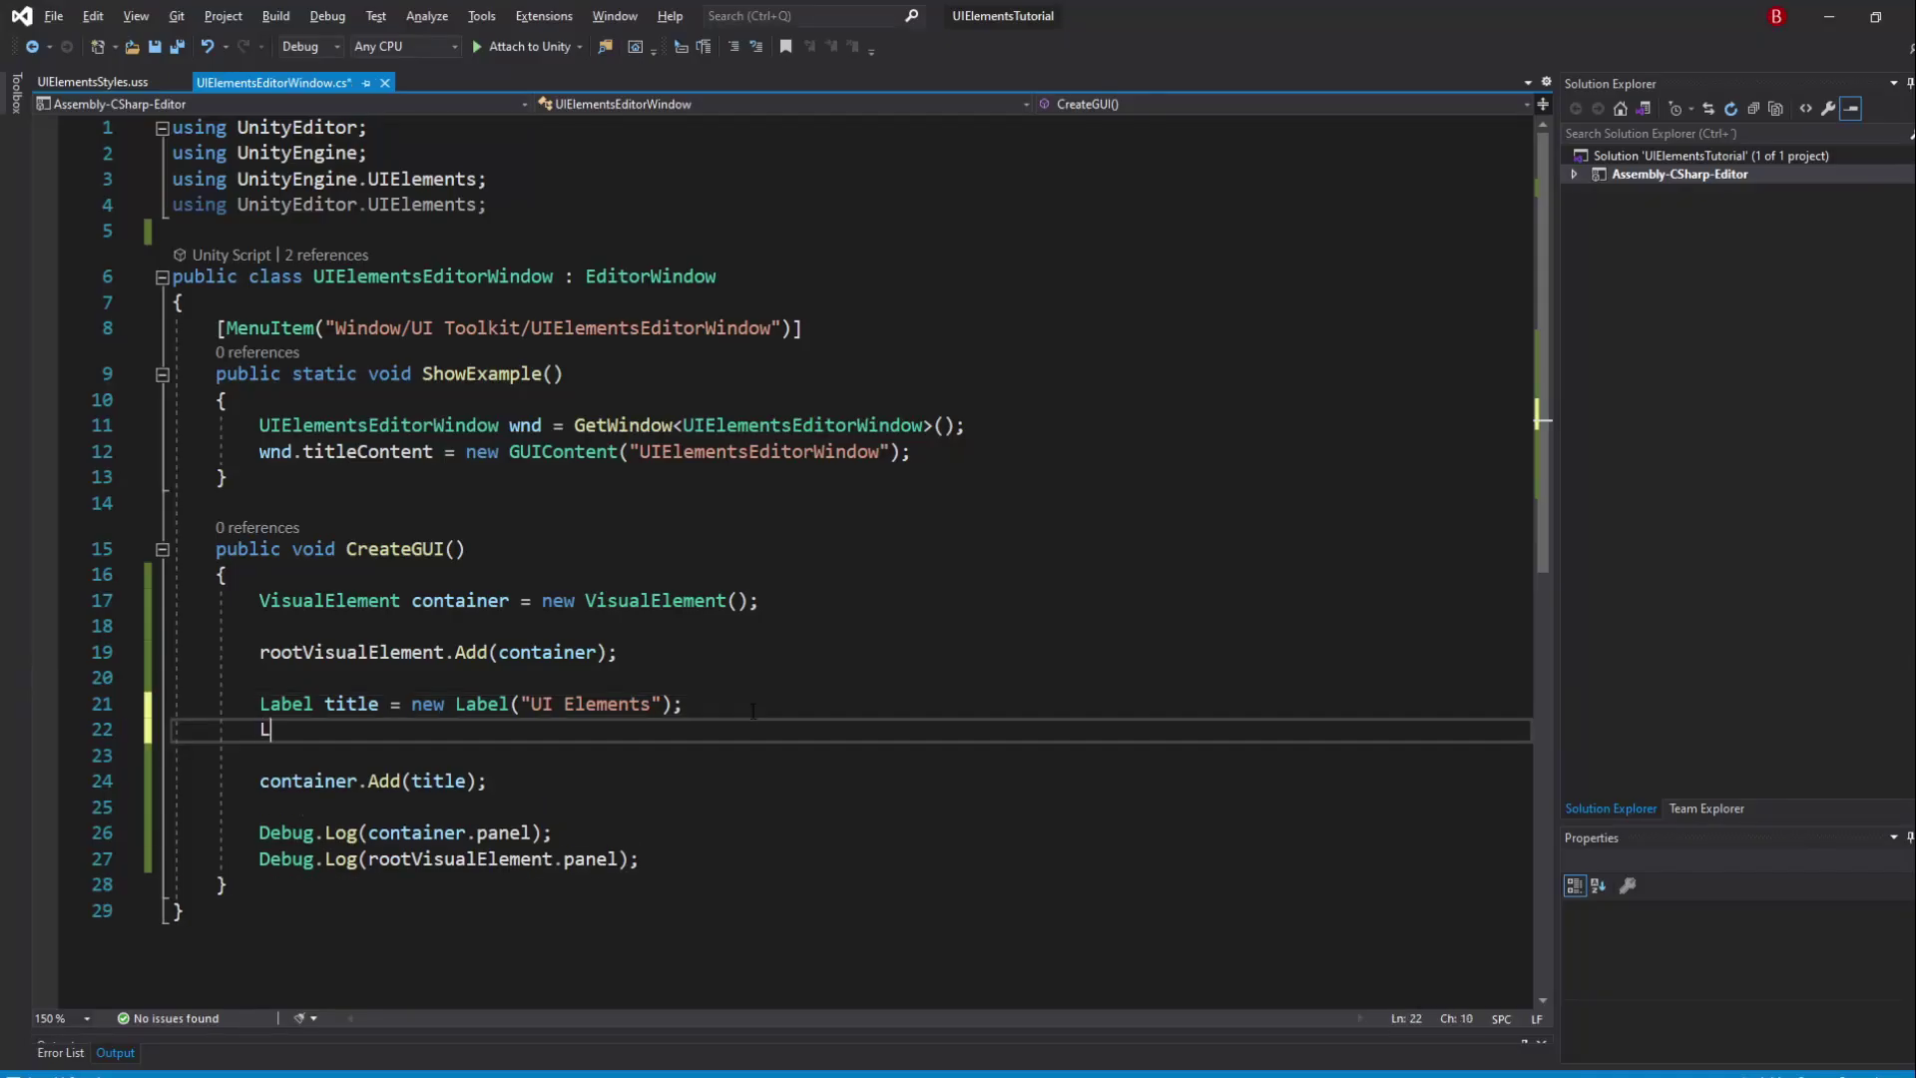
type("Label biggerTit")
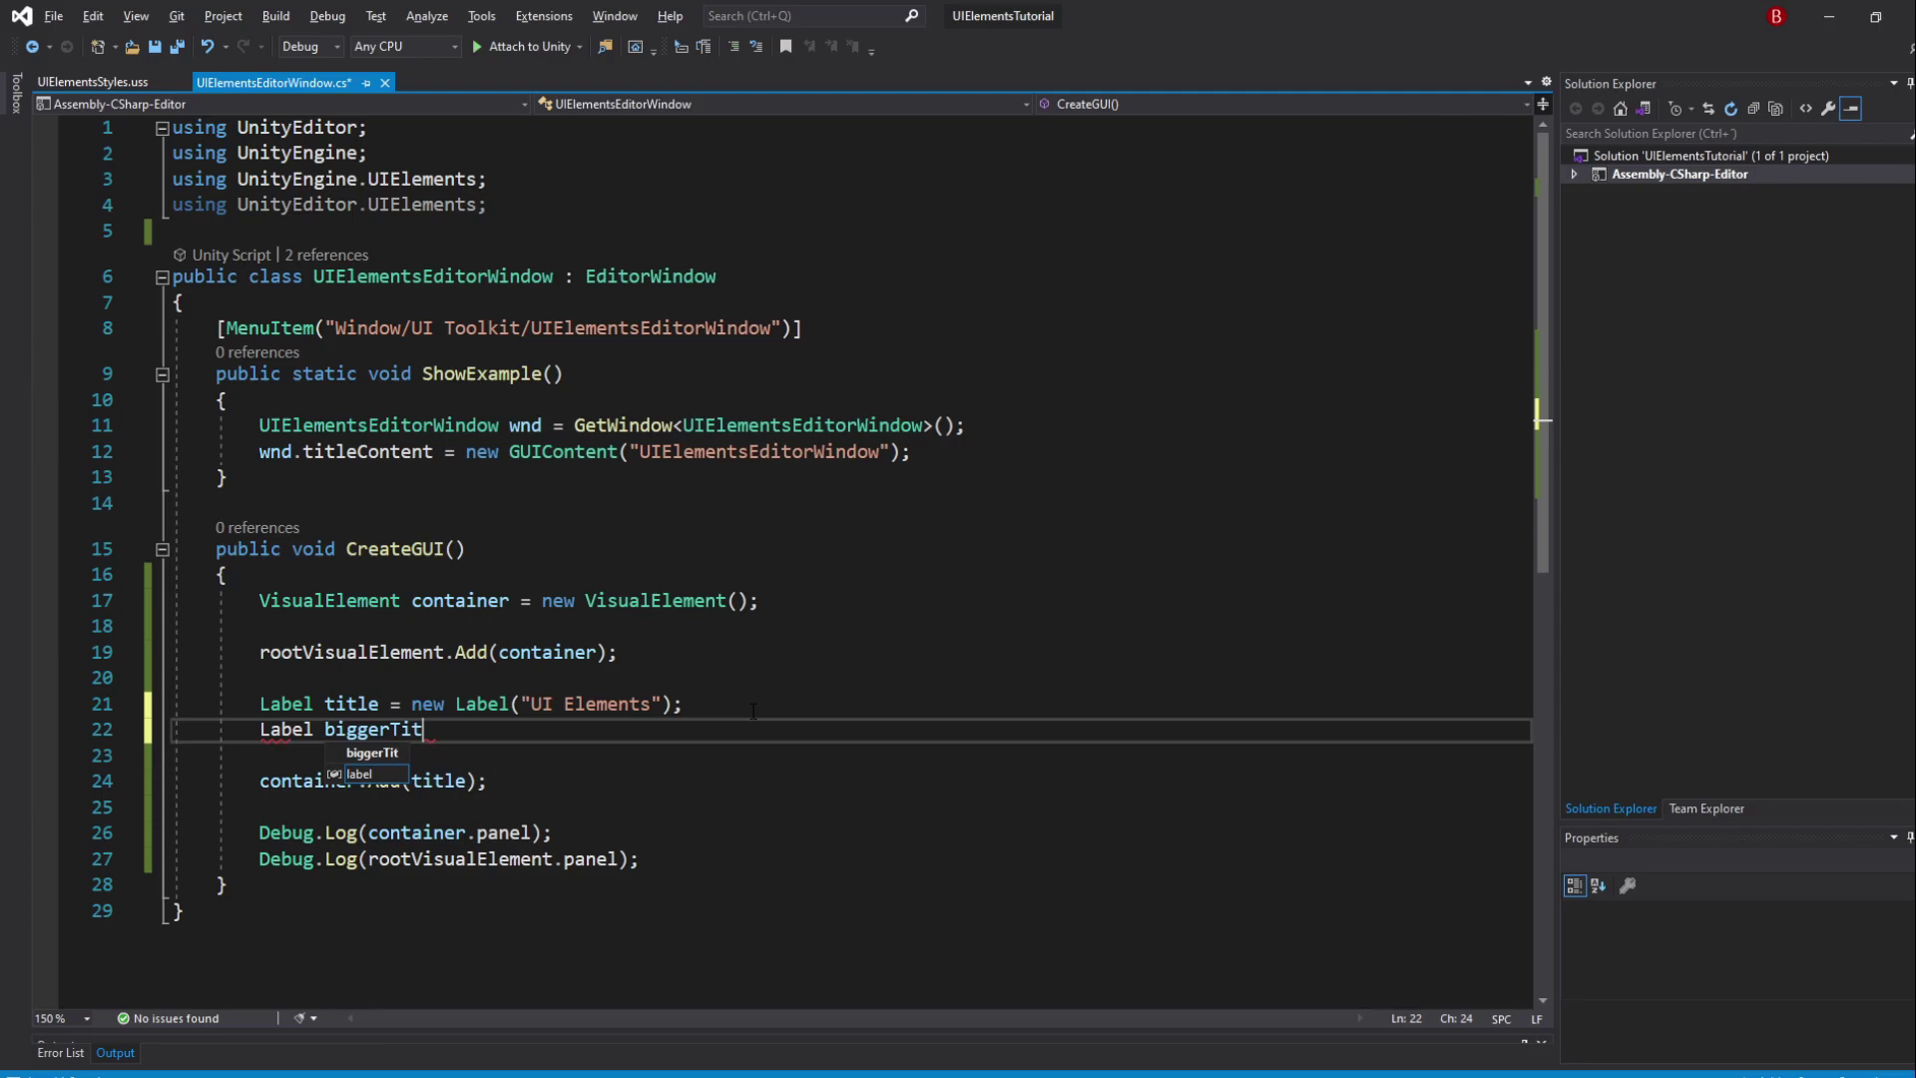
type("le = new Label(")
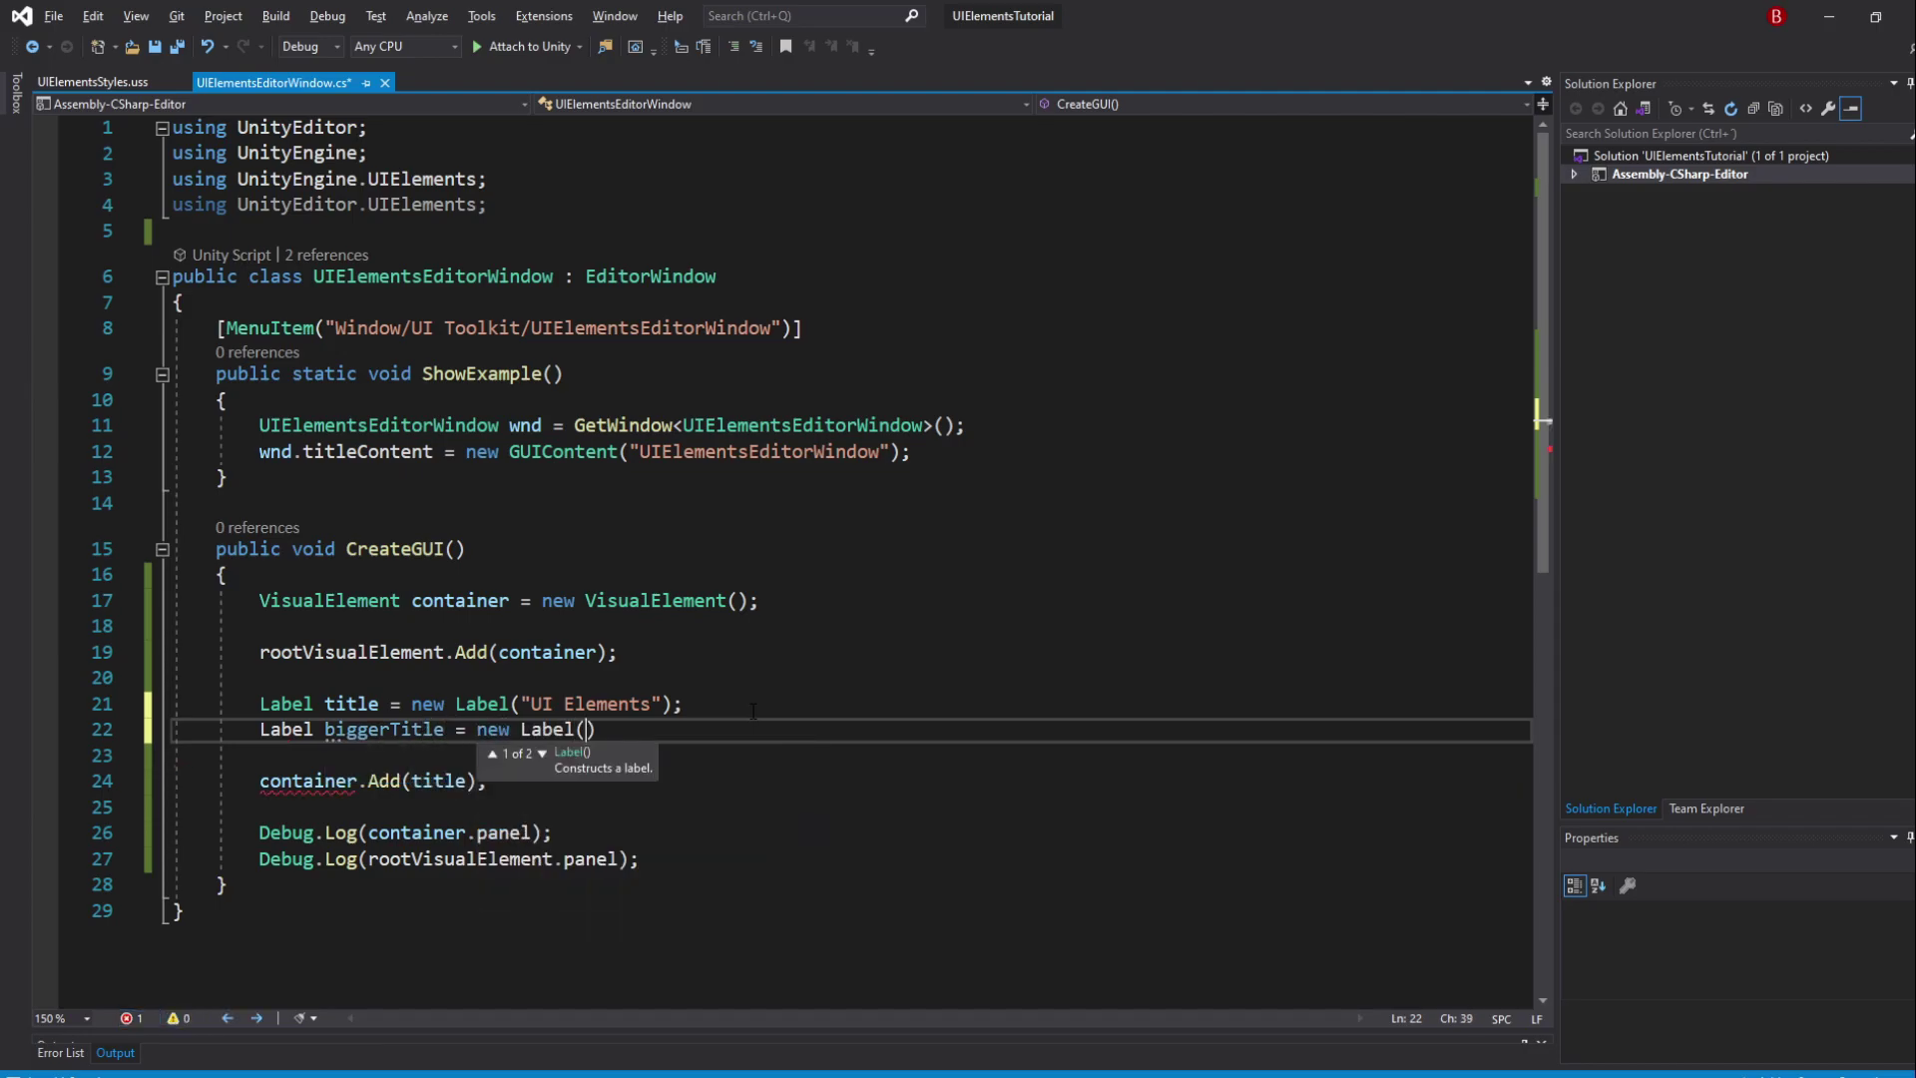
type("\"Bigger Titl")
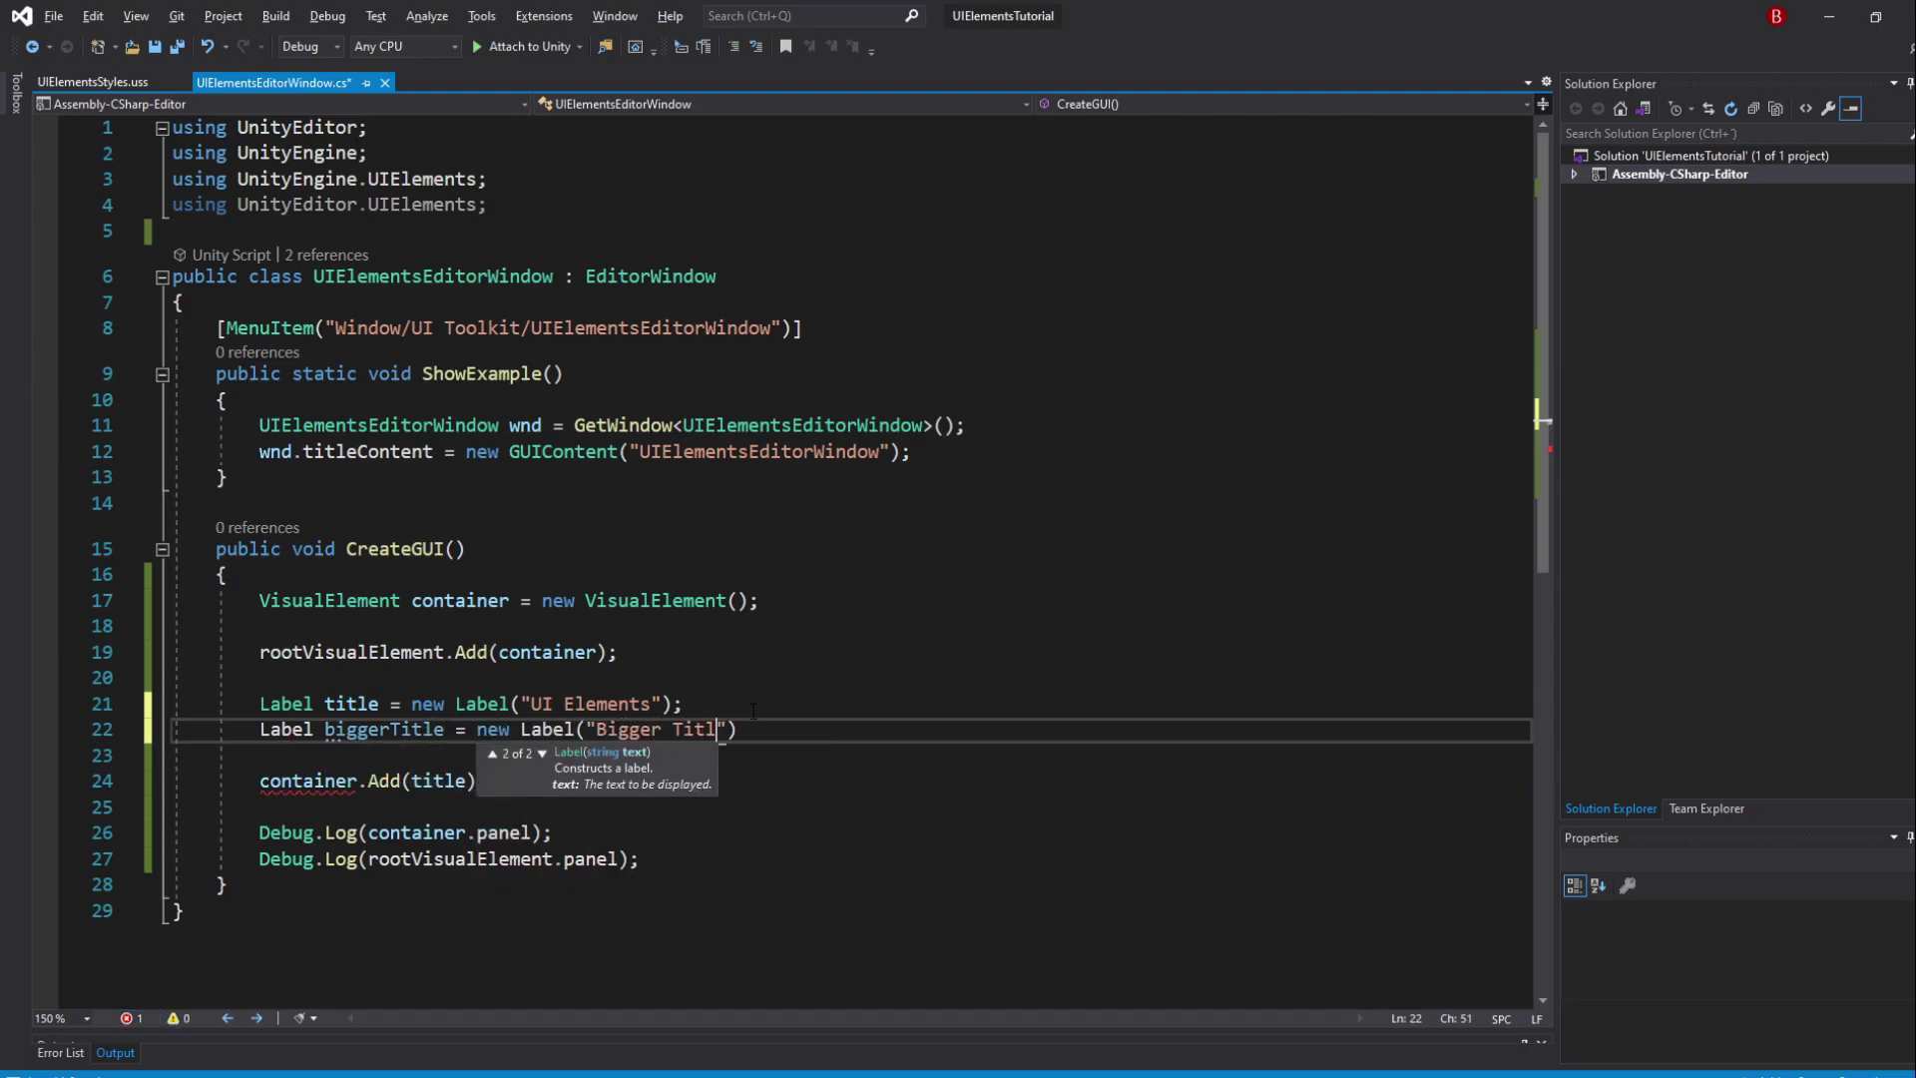
type("e")
Declare the 'Bigger Title' label and write container.Insert(0, biggerTitle)
key("End")
type(";")
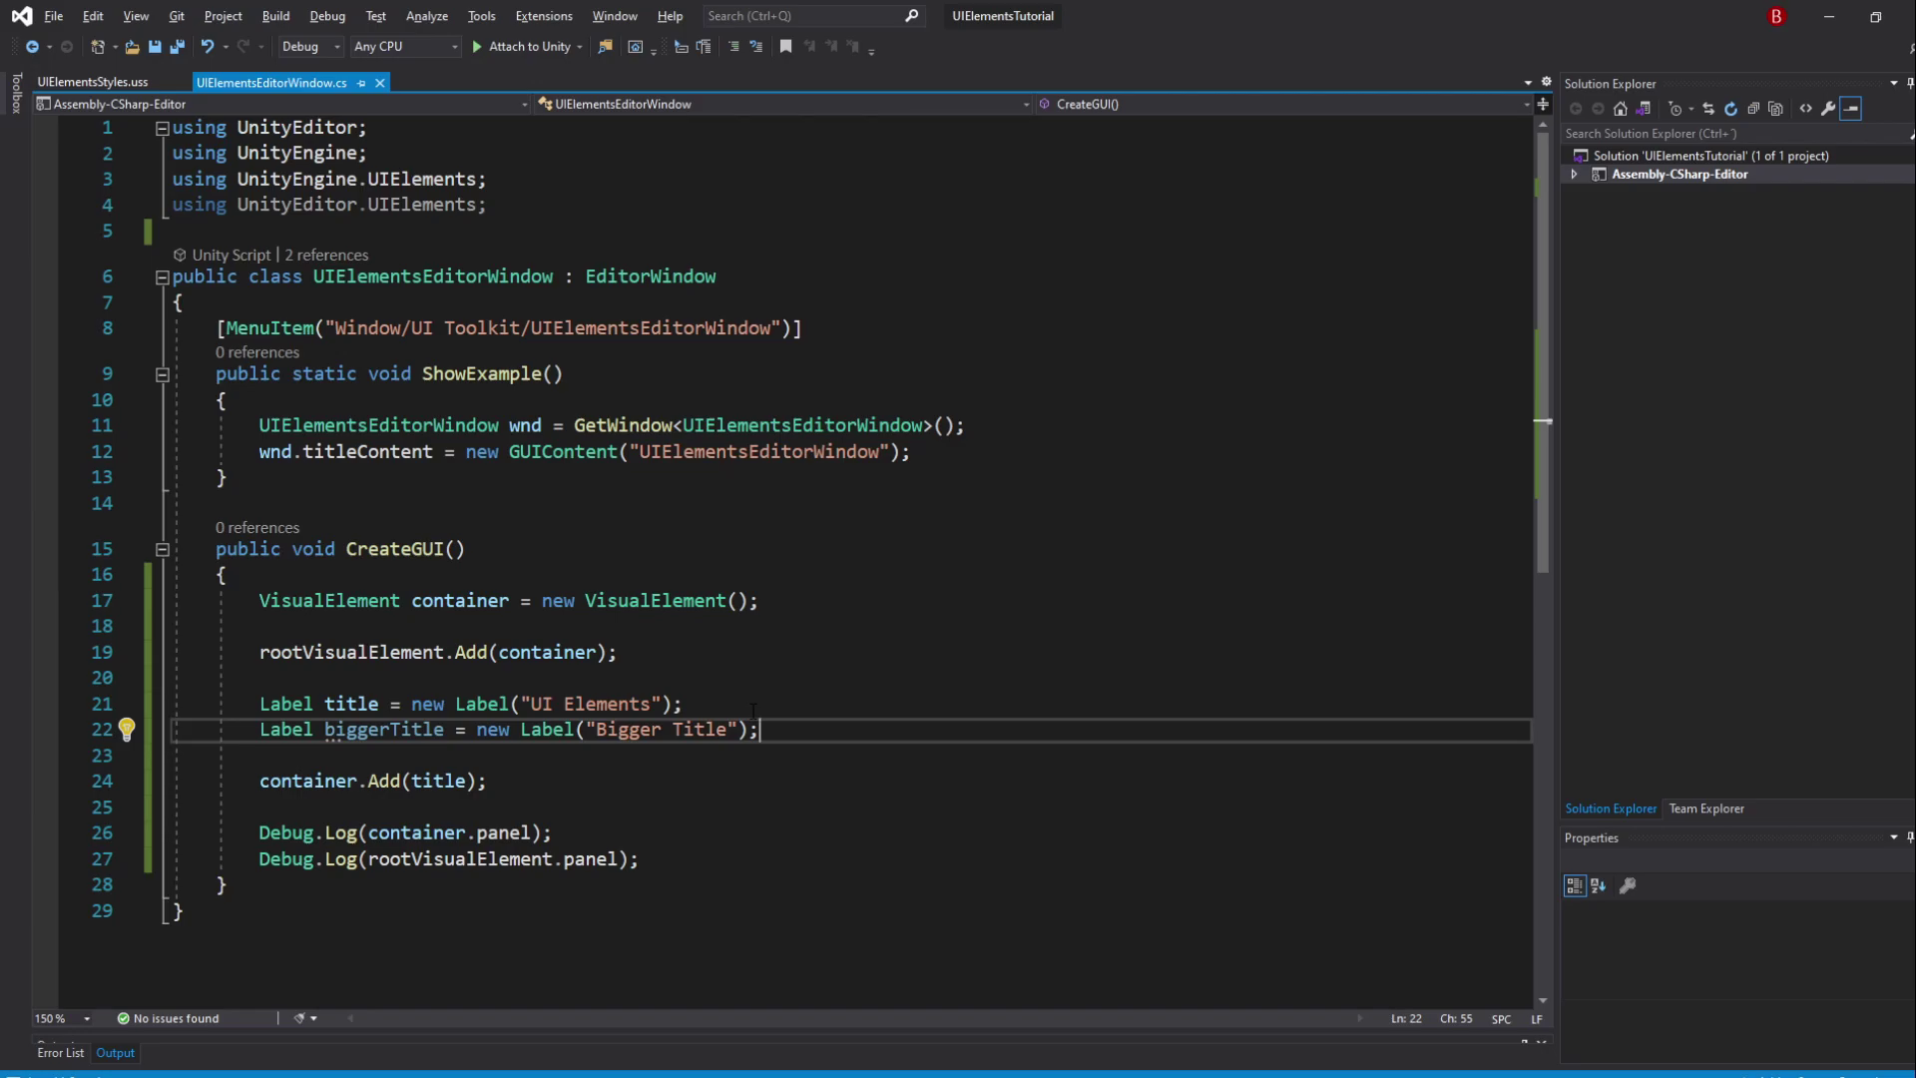
key("Down")
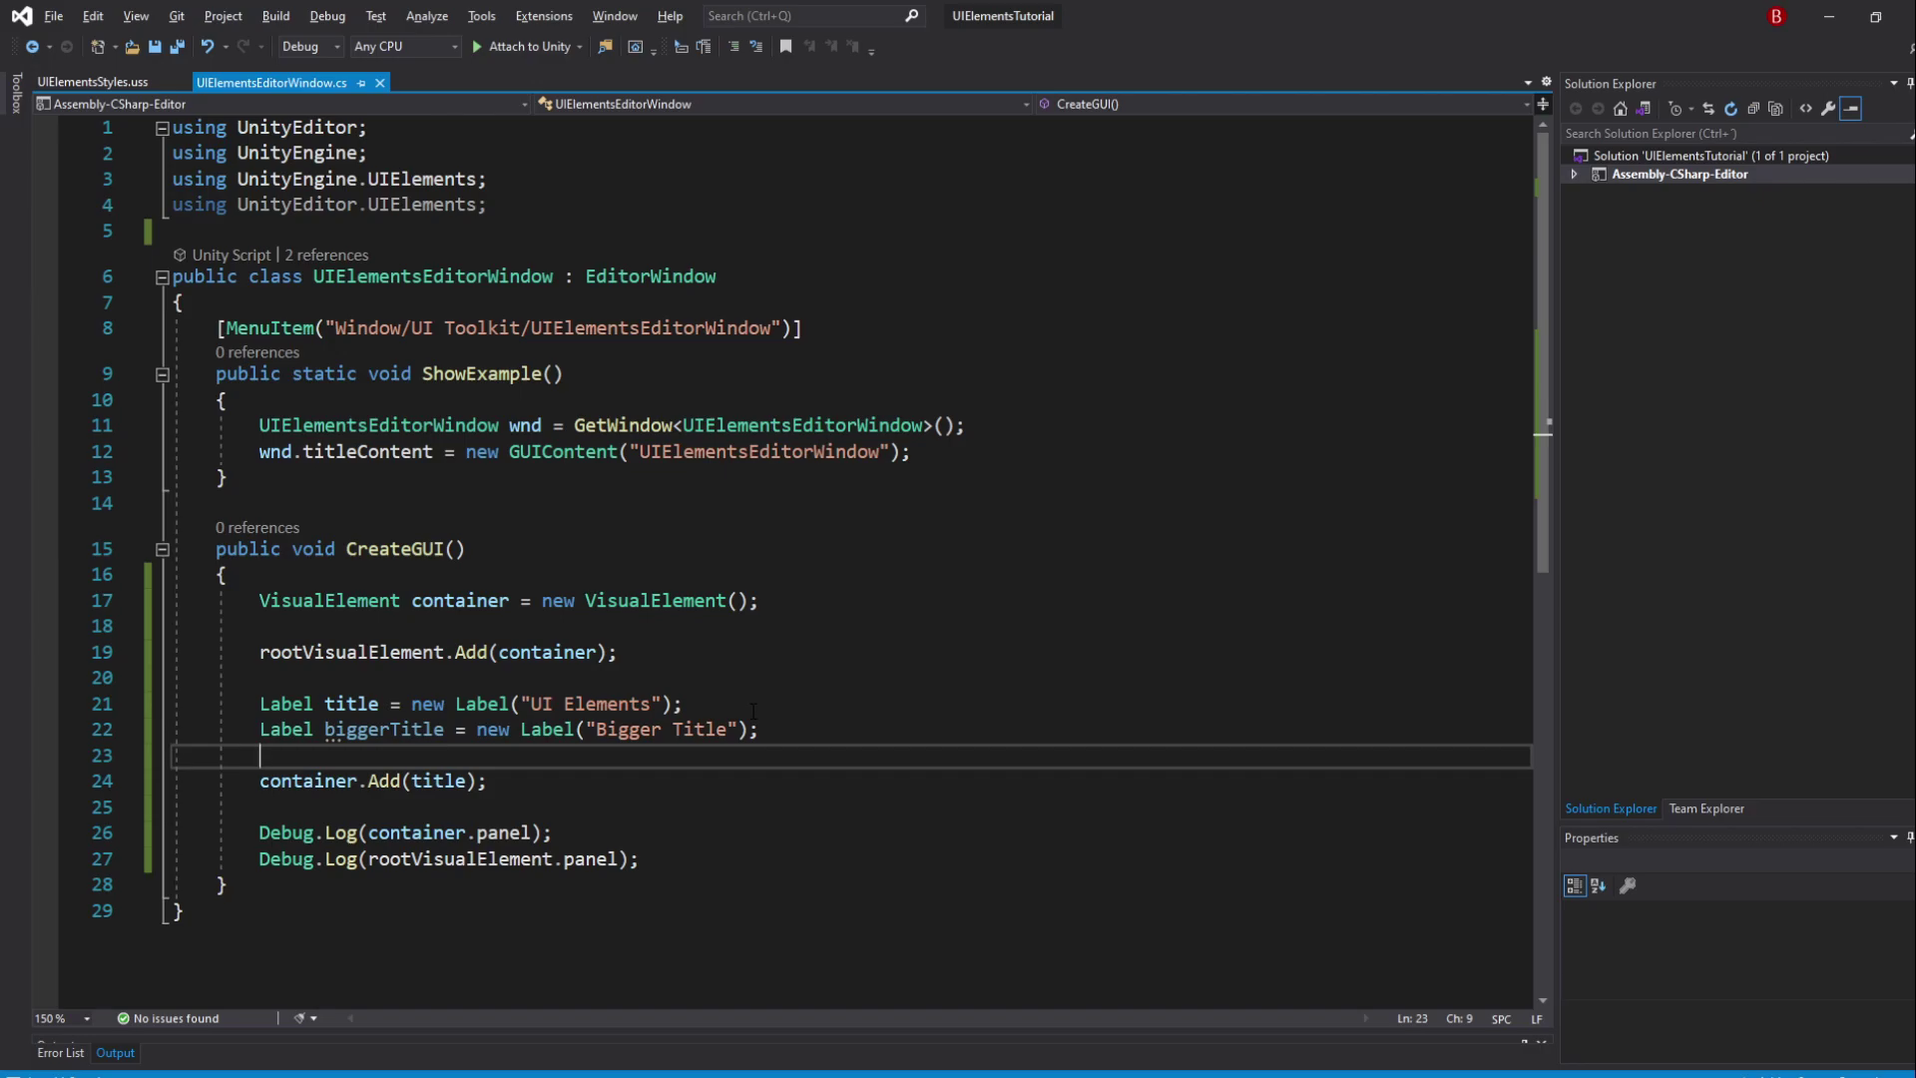
key("Down")
key("Down")
type("container")
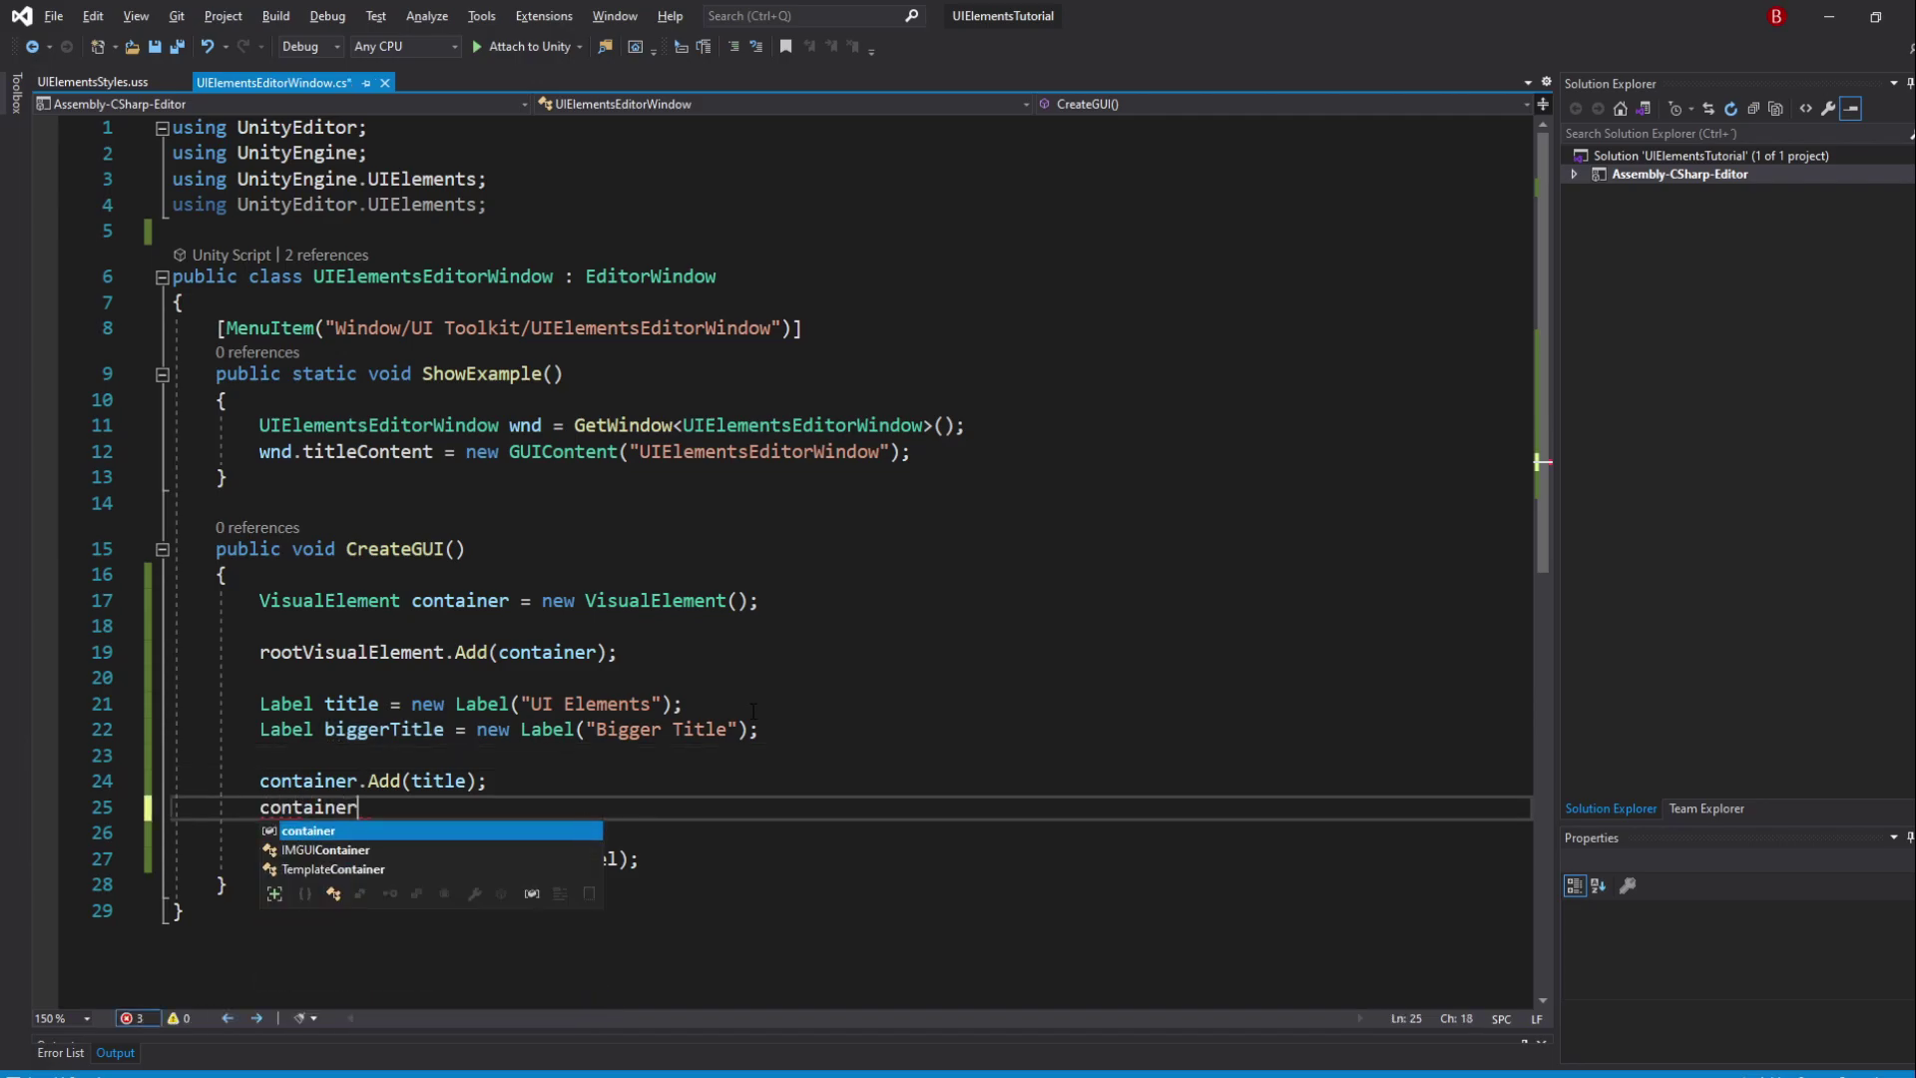
type(".Ins")
key("Tab")
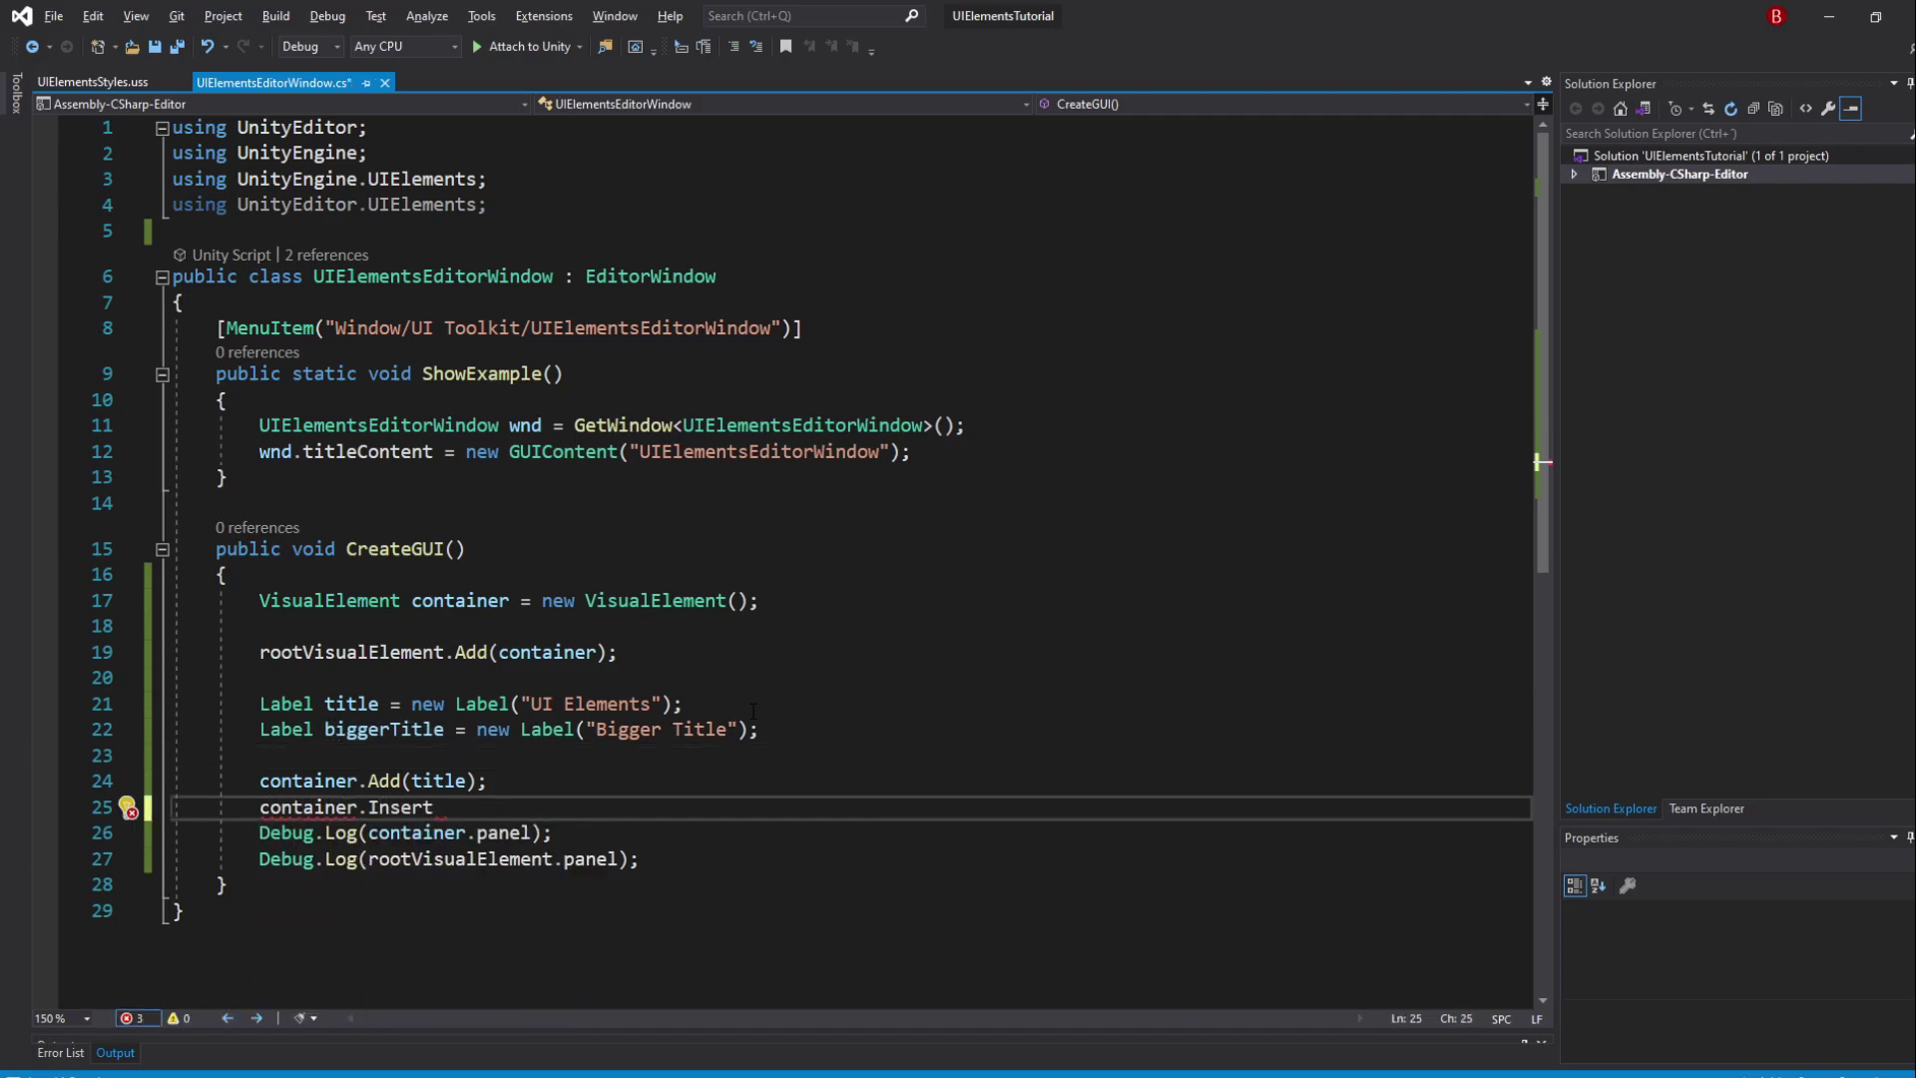
type("(big")
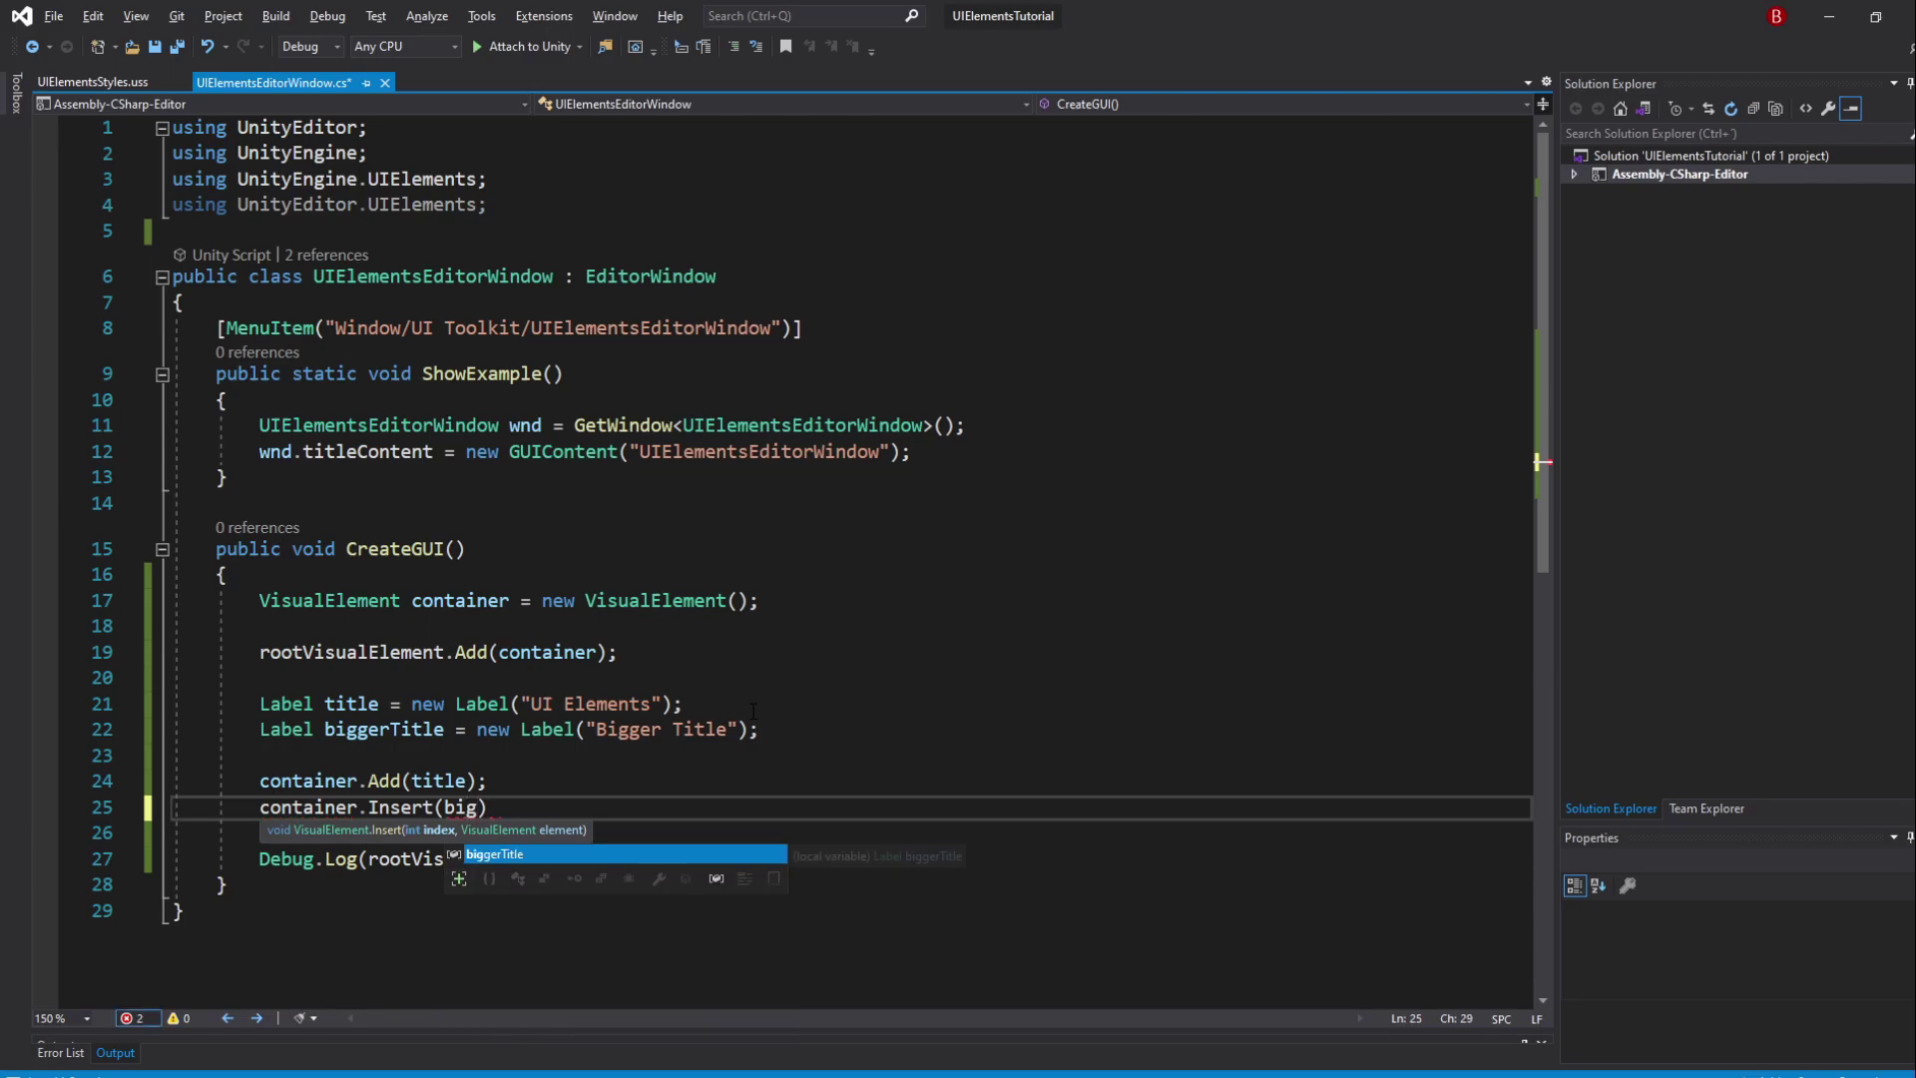
key("Tab")
key("End")
type(";")
key("ctrl+Left")
key("ctrl+Left")
key("ctrl+Left")
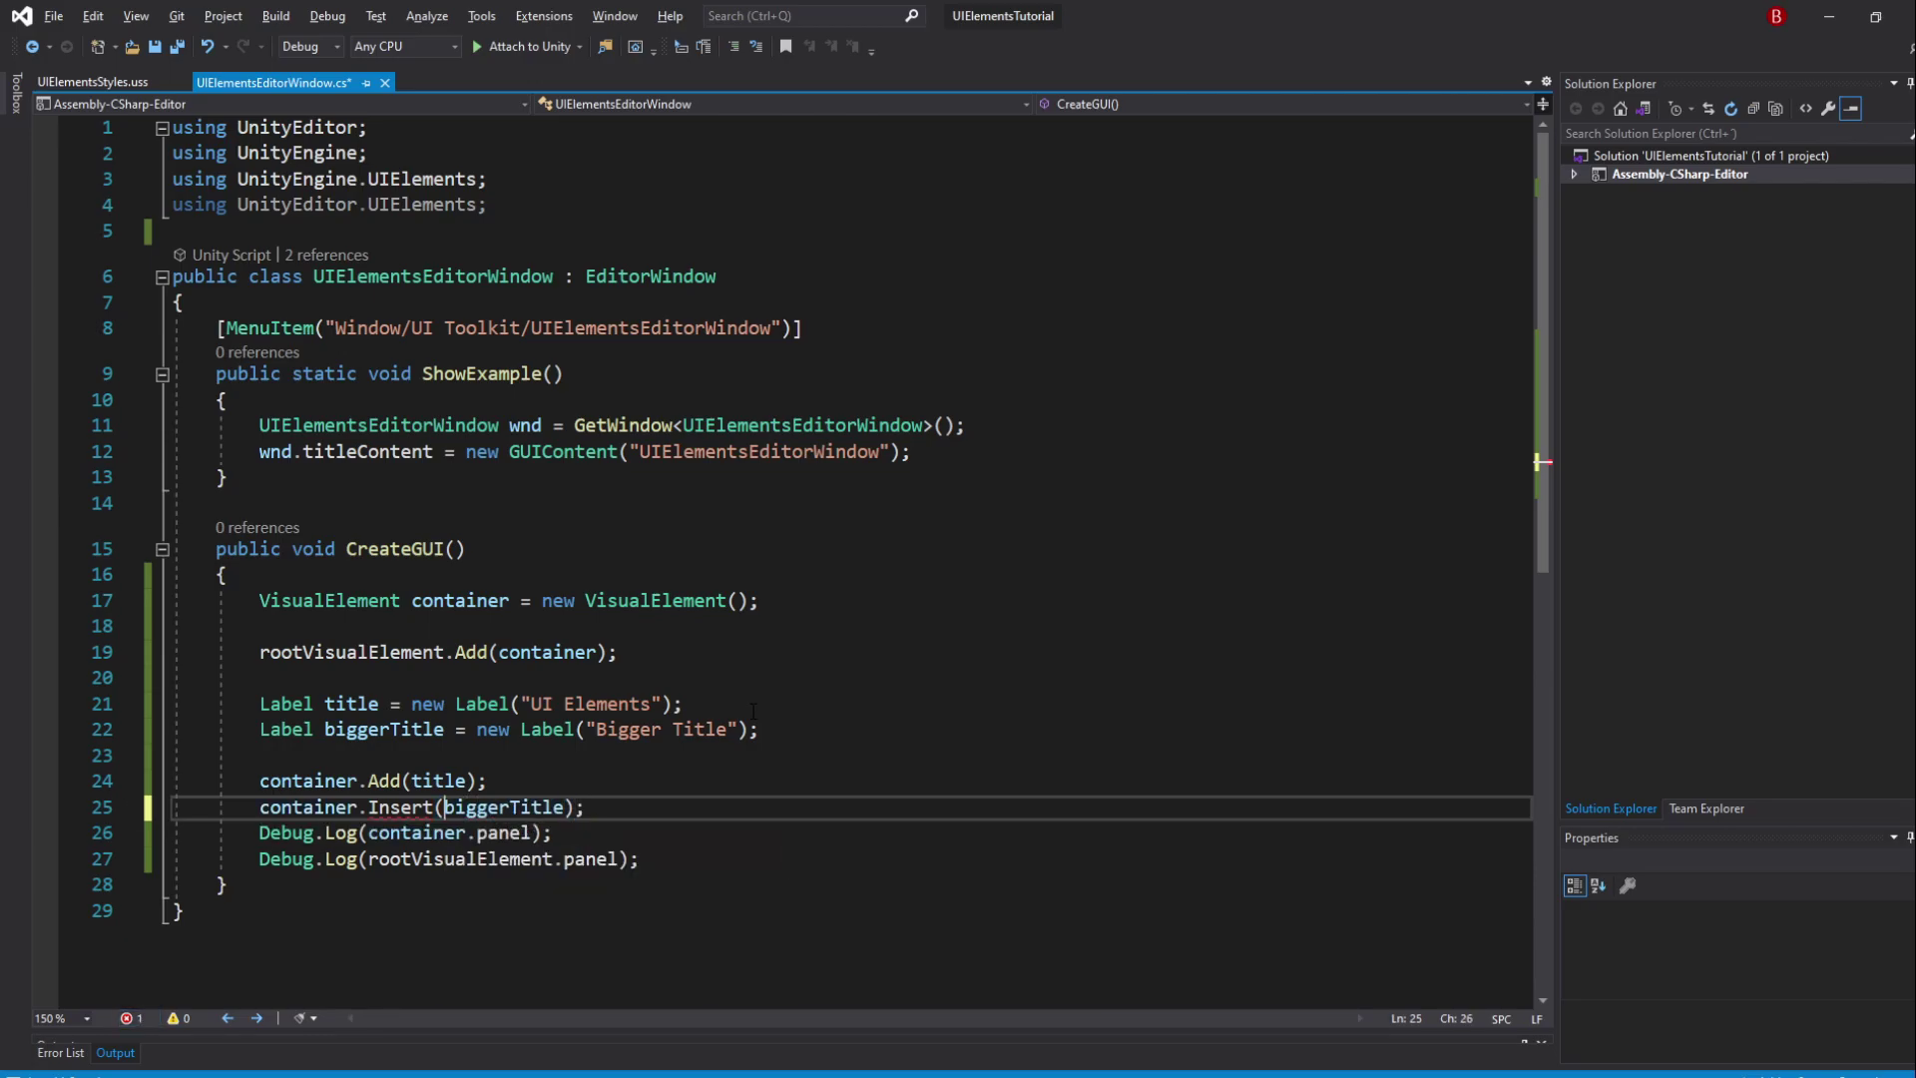
type(",")
key("Left")
key("Left")
type("0")
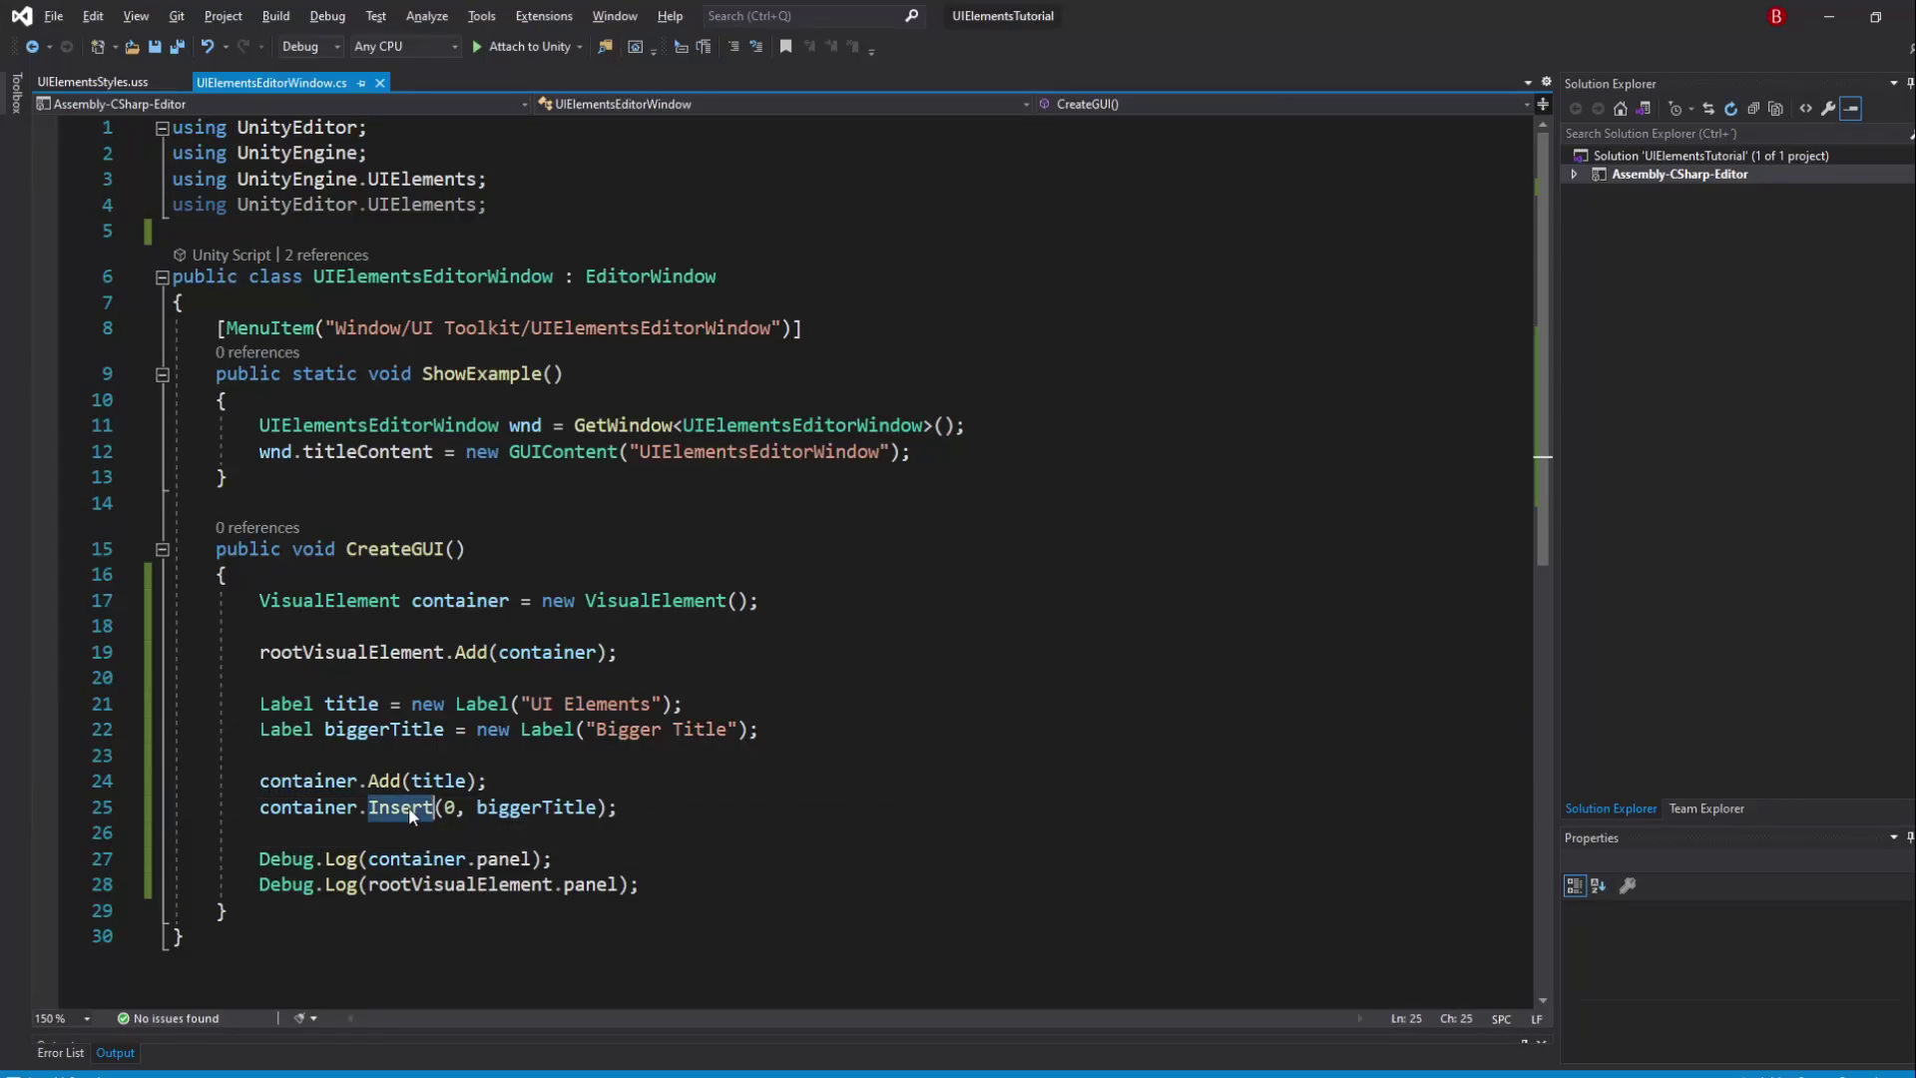
type("Add(")
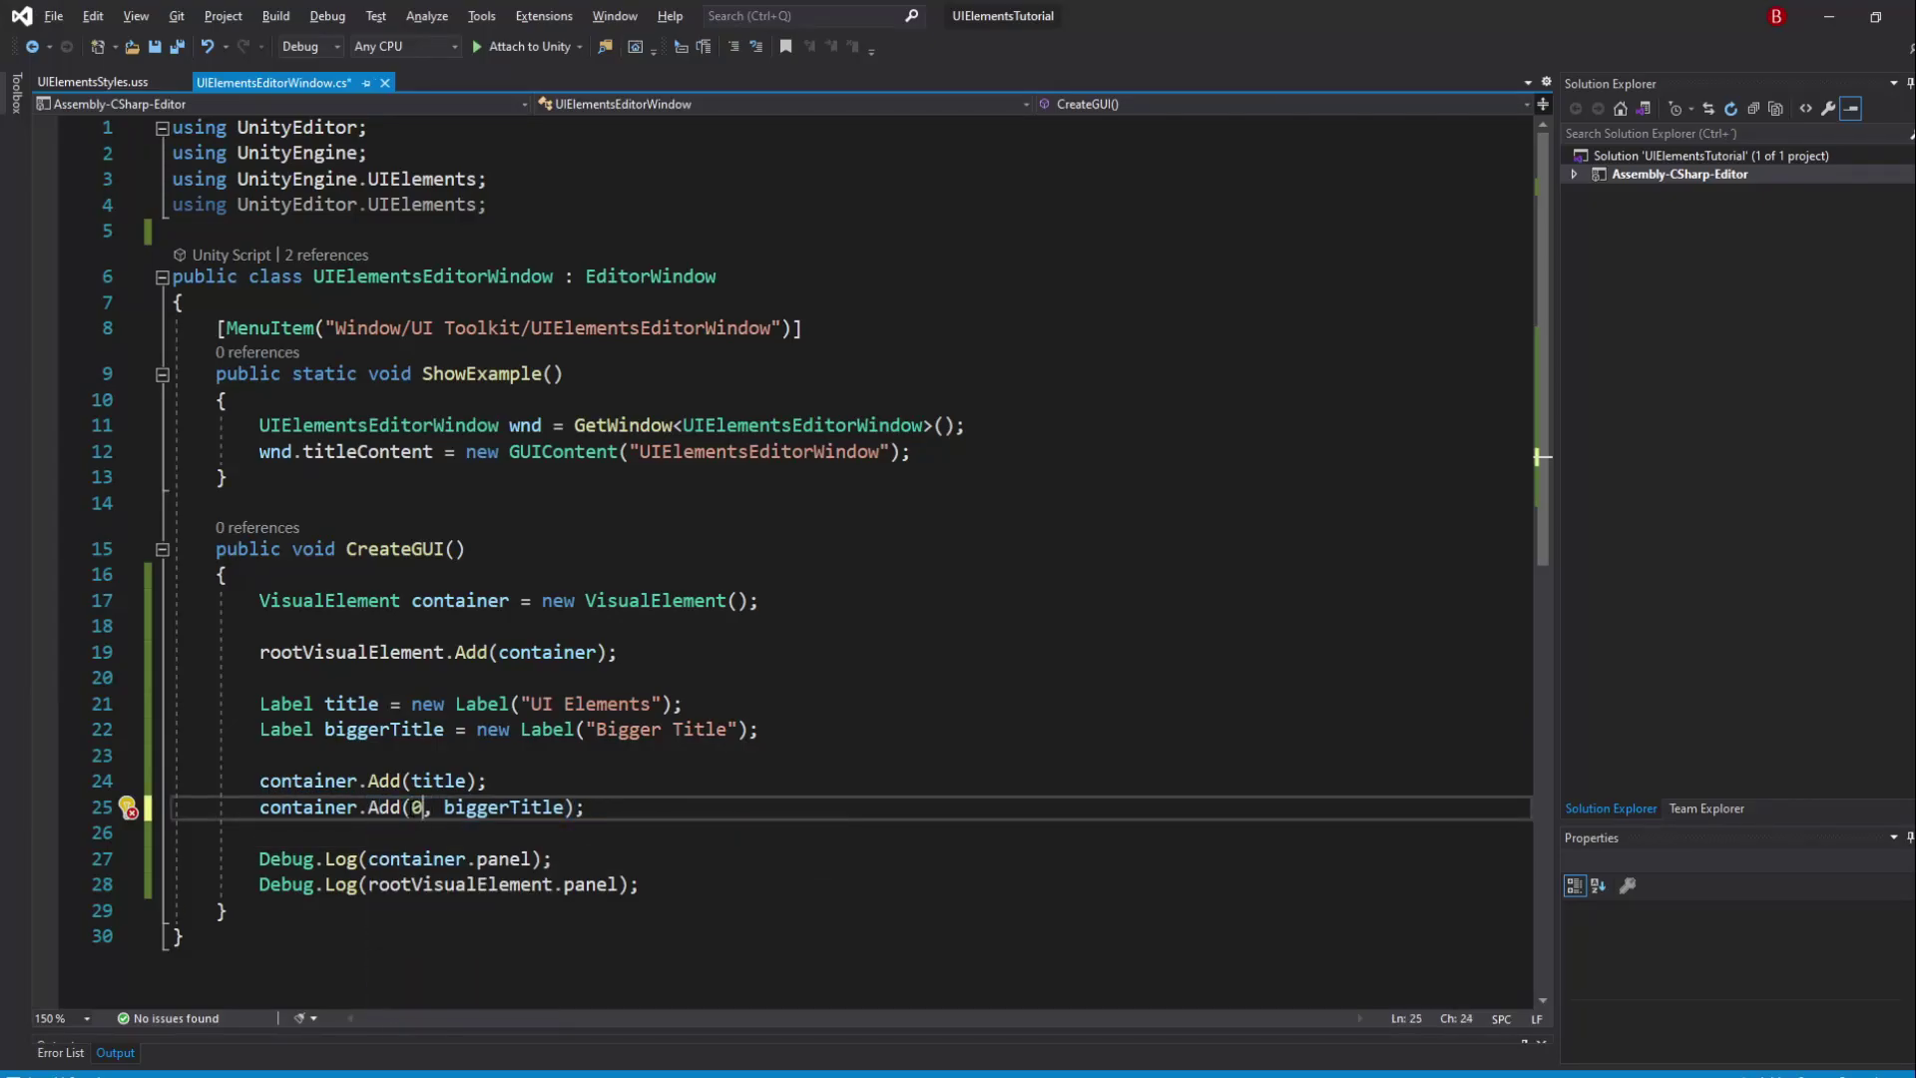
Turn the call into container.Add(biggerTitle) and move it above Add(title)
key("Delete")
key("Delete")
key("Delete")
key("alt+Up")
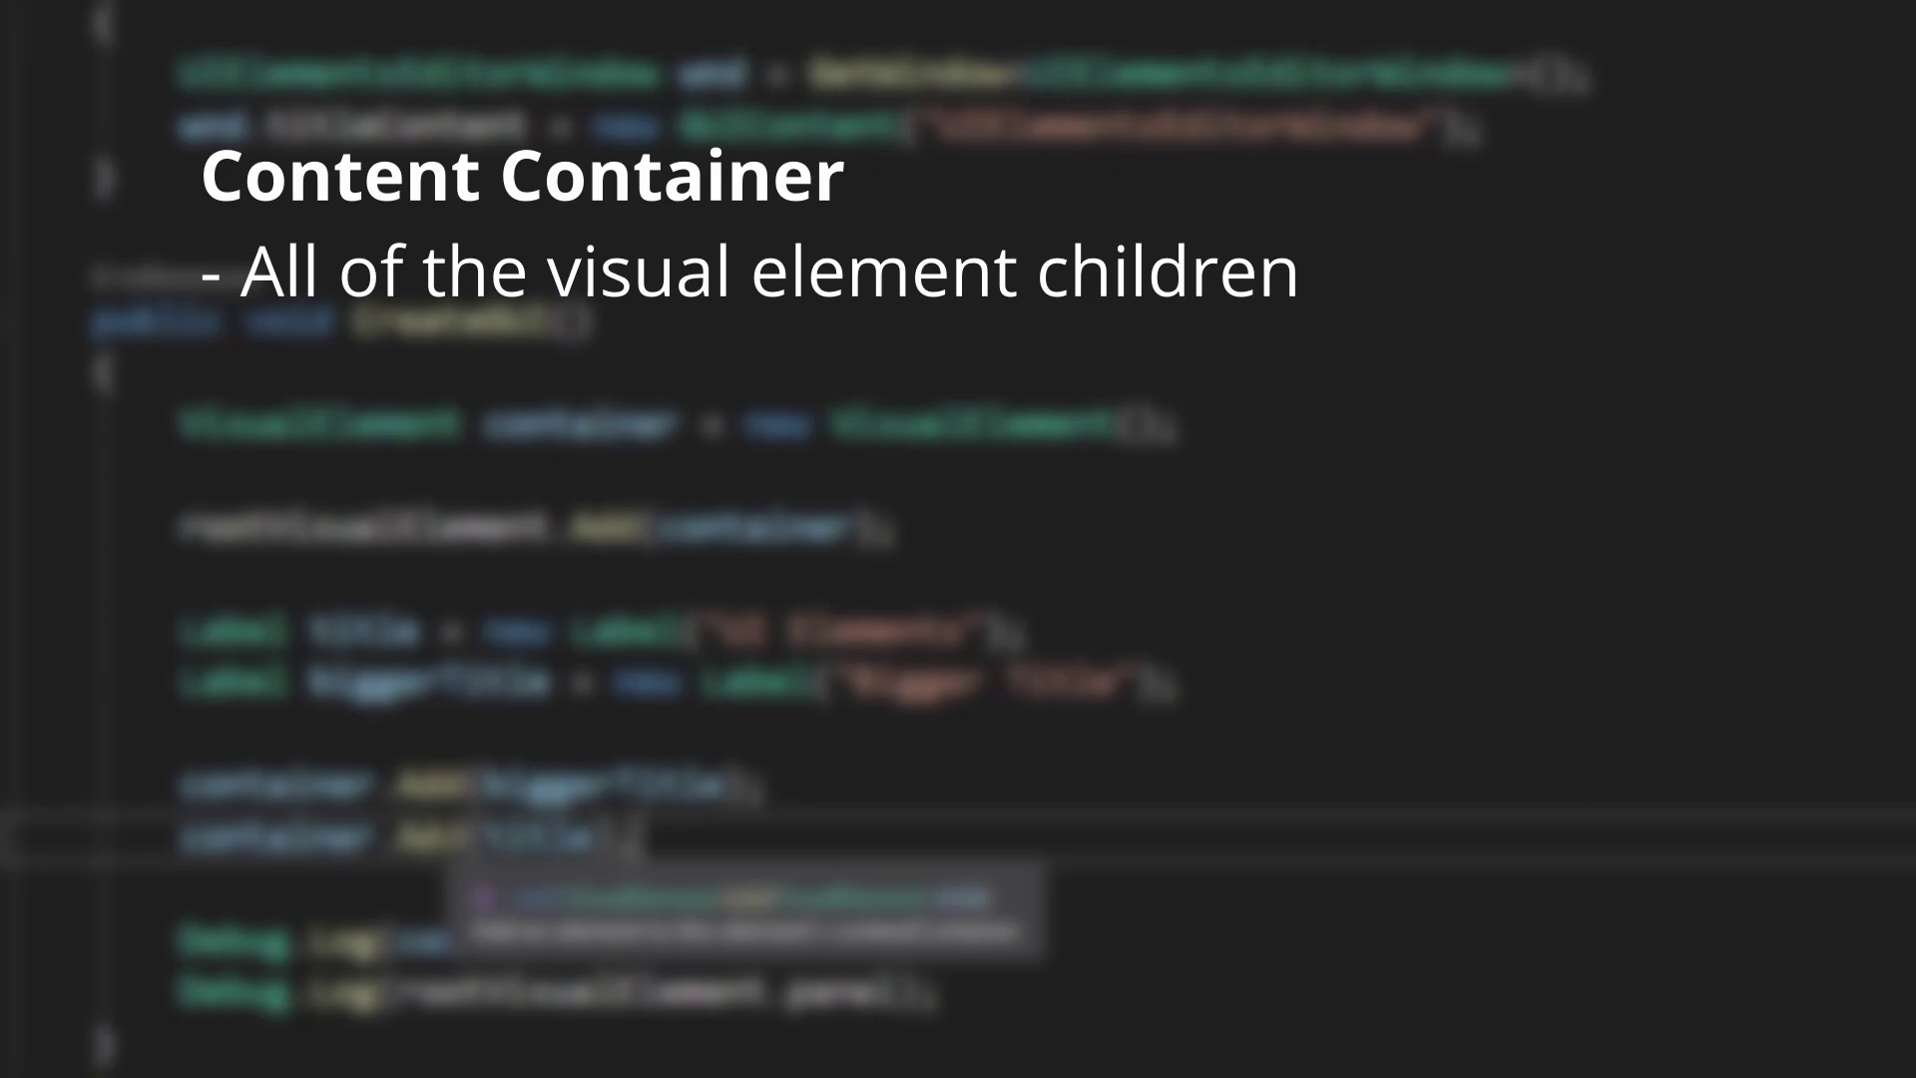
Insert a new line below container.Add(title) in CreateGUI
key("Return")
key("Return")
type("container.")
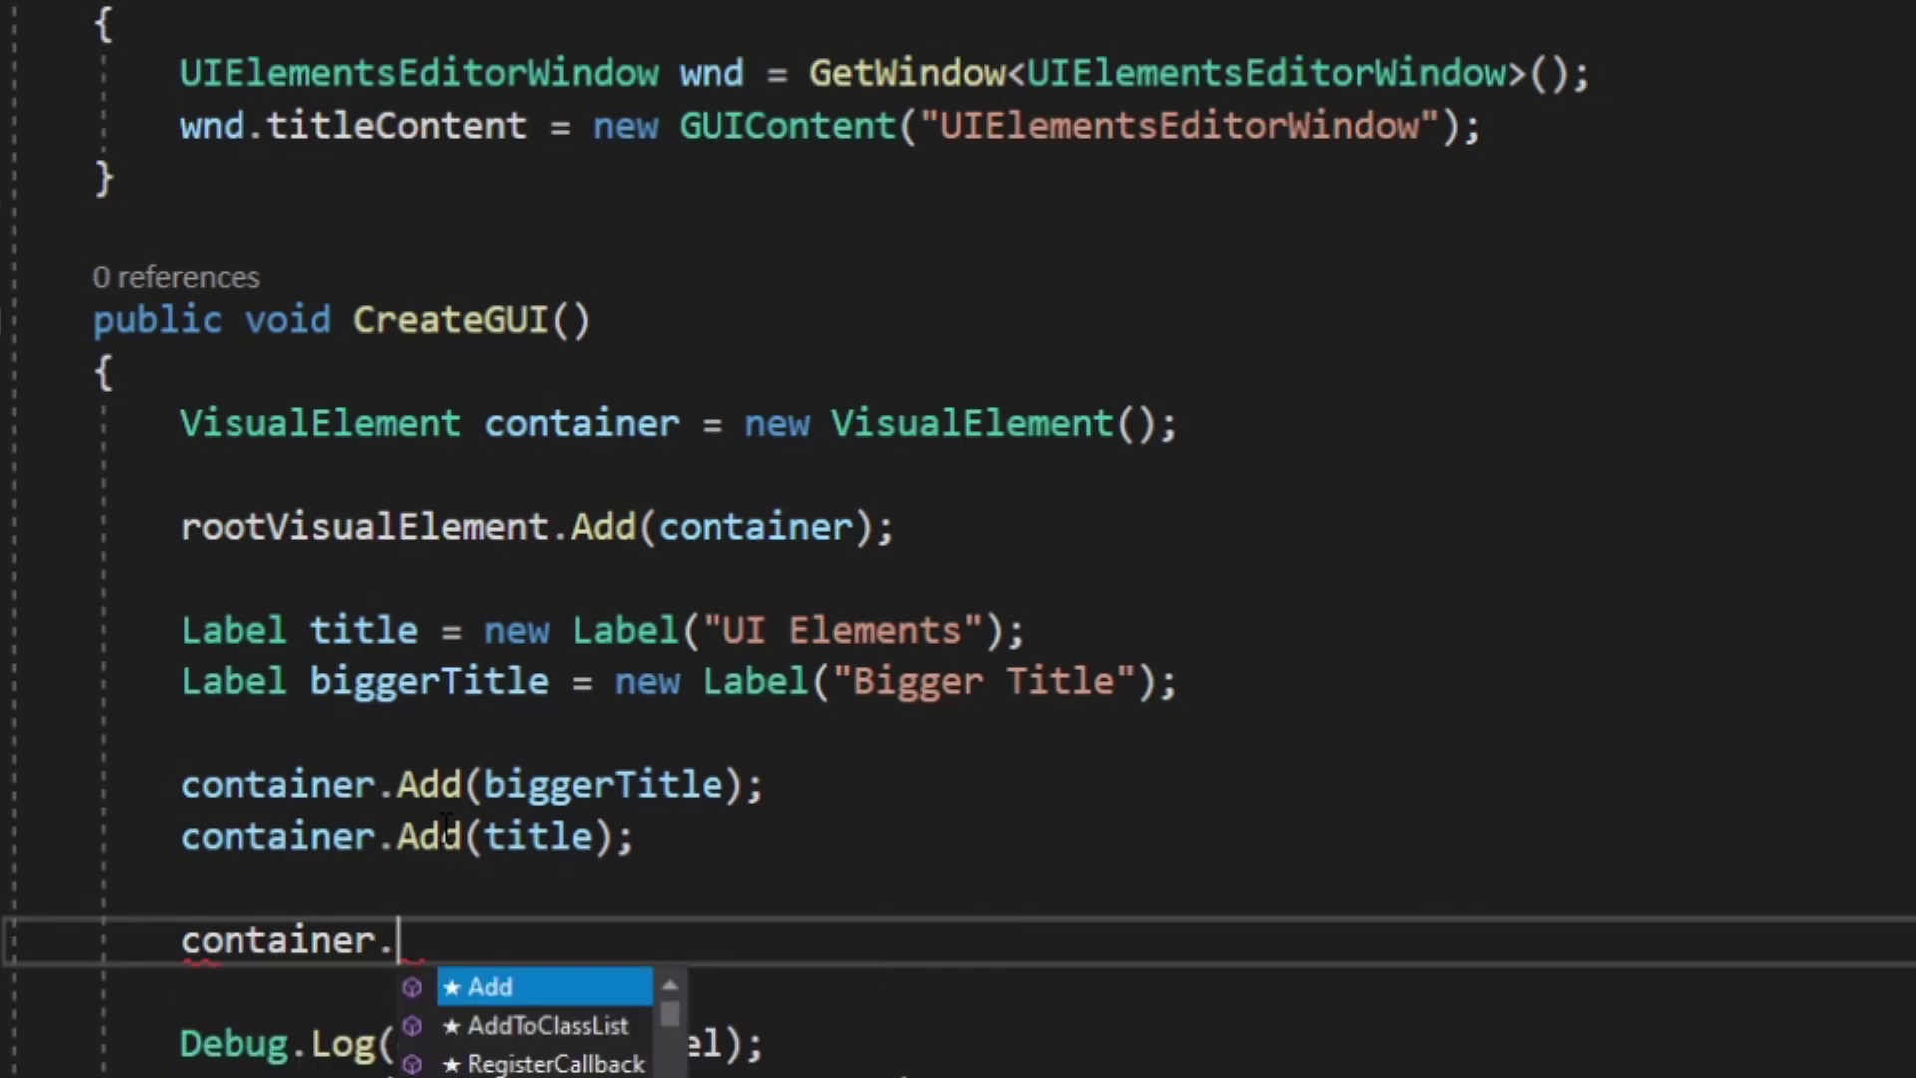
type("content")
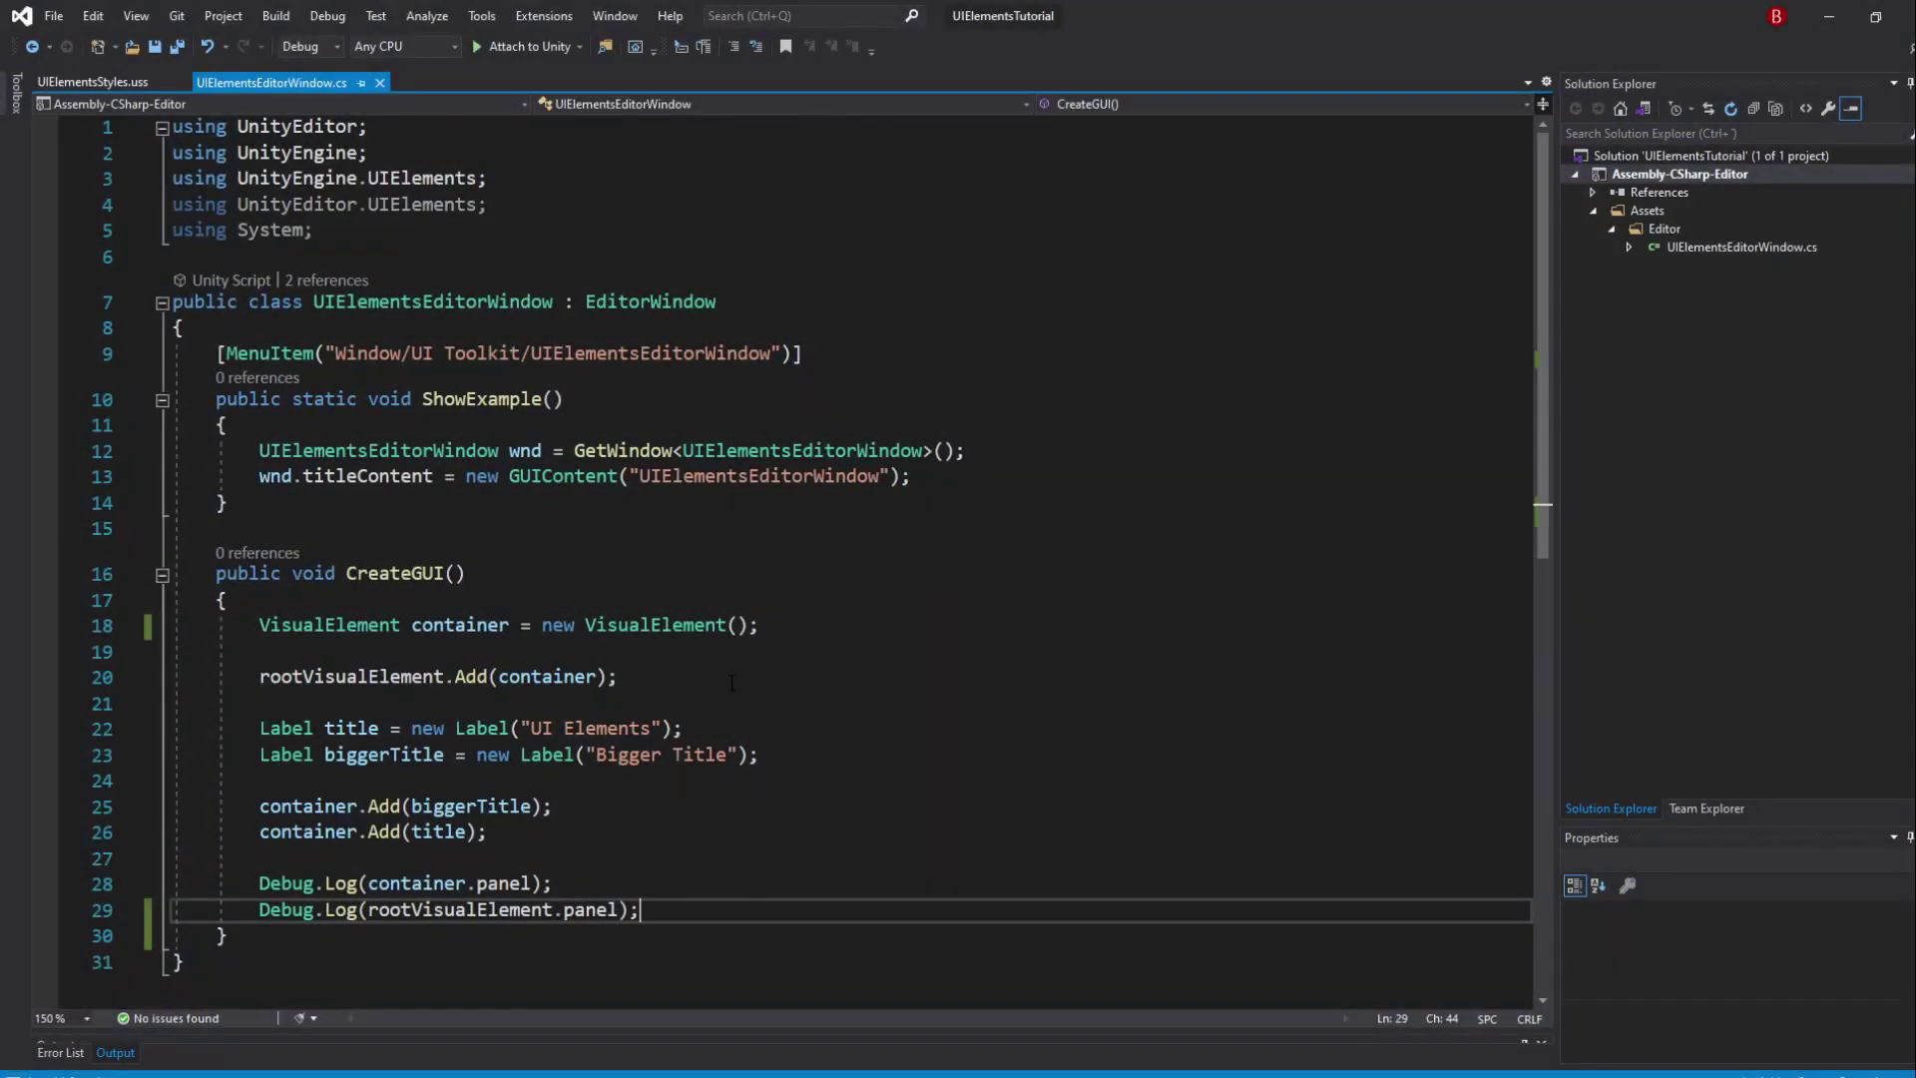
Delete the Bigger Title label declaration and its container.Add line
left_click(753, 758)
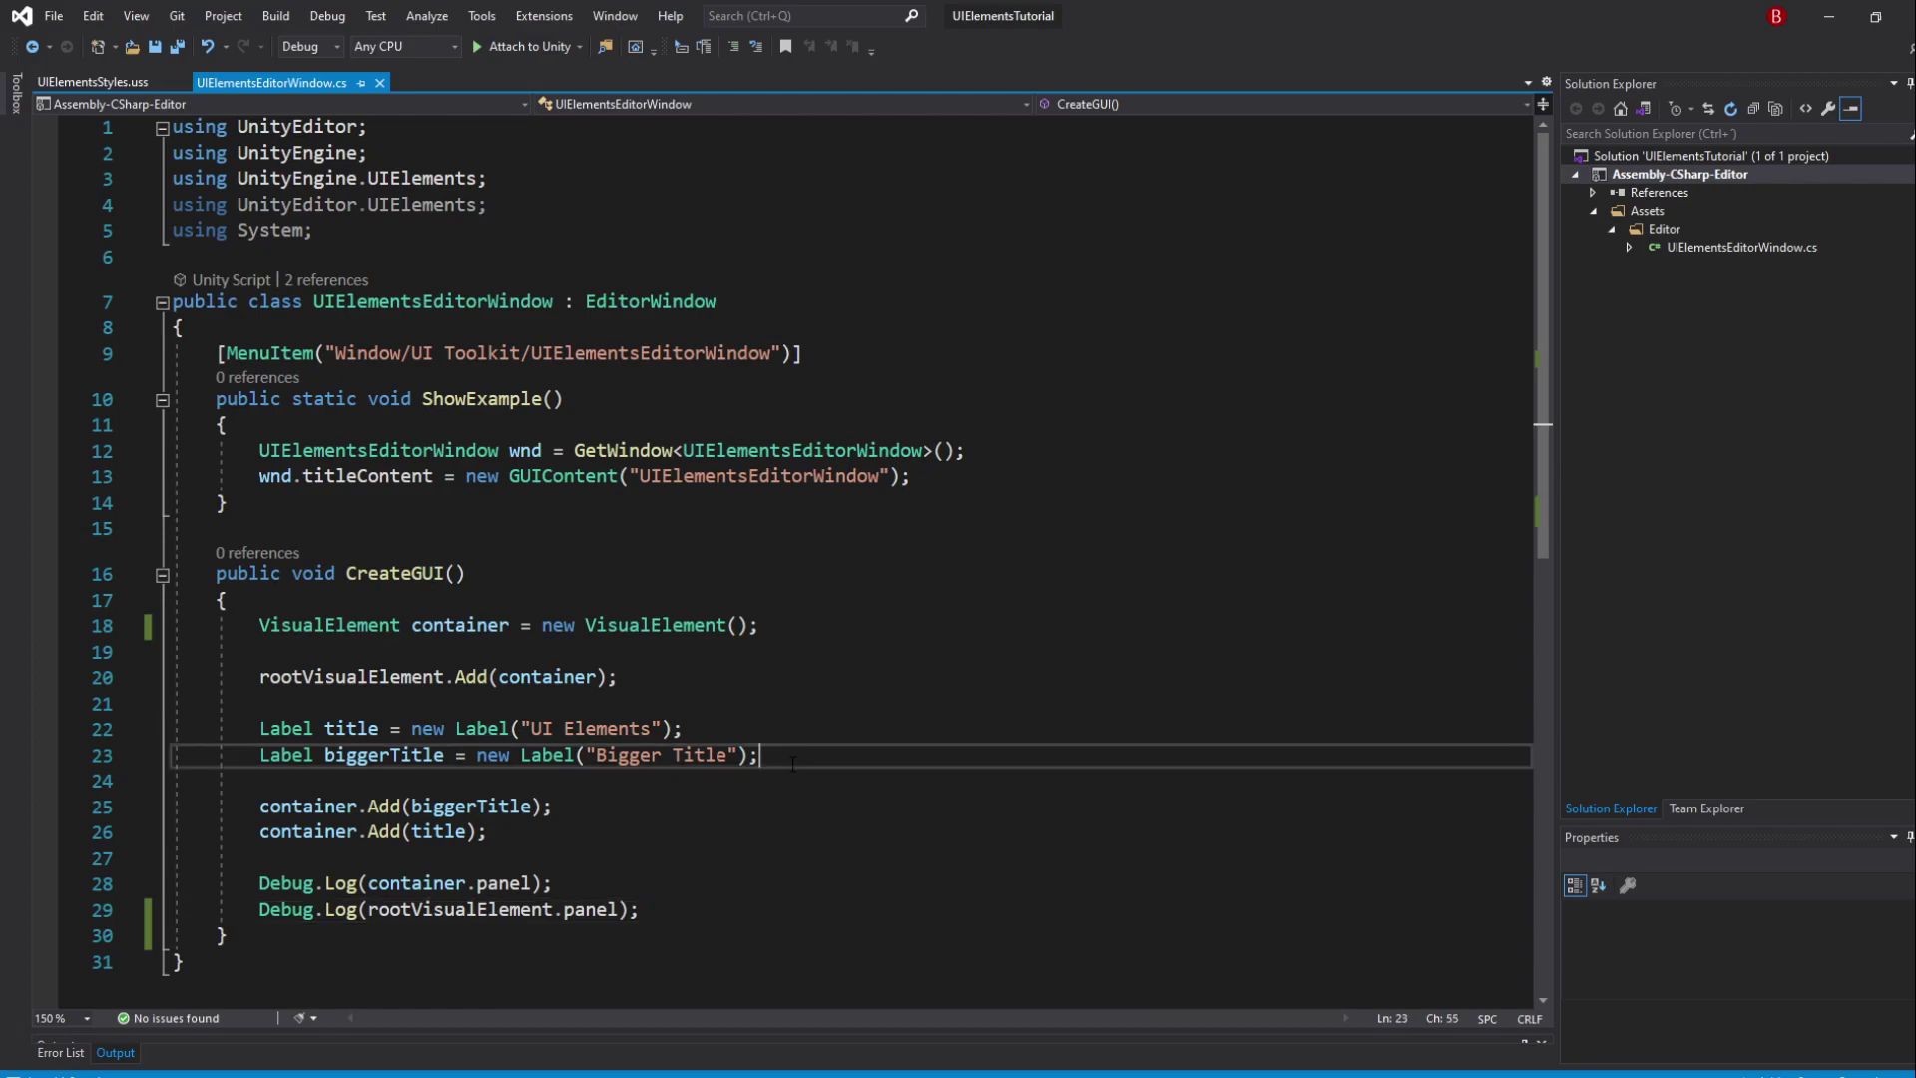
key("shift+Up")
key("BackSpace")
left_click(698, 780)
key("shift+Up")
key("BackSpace")
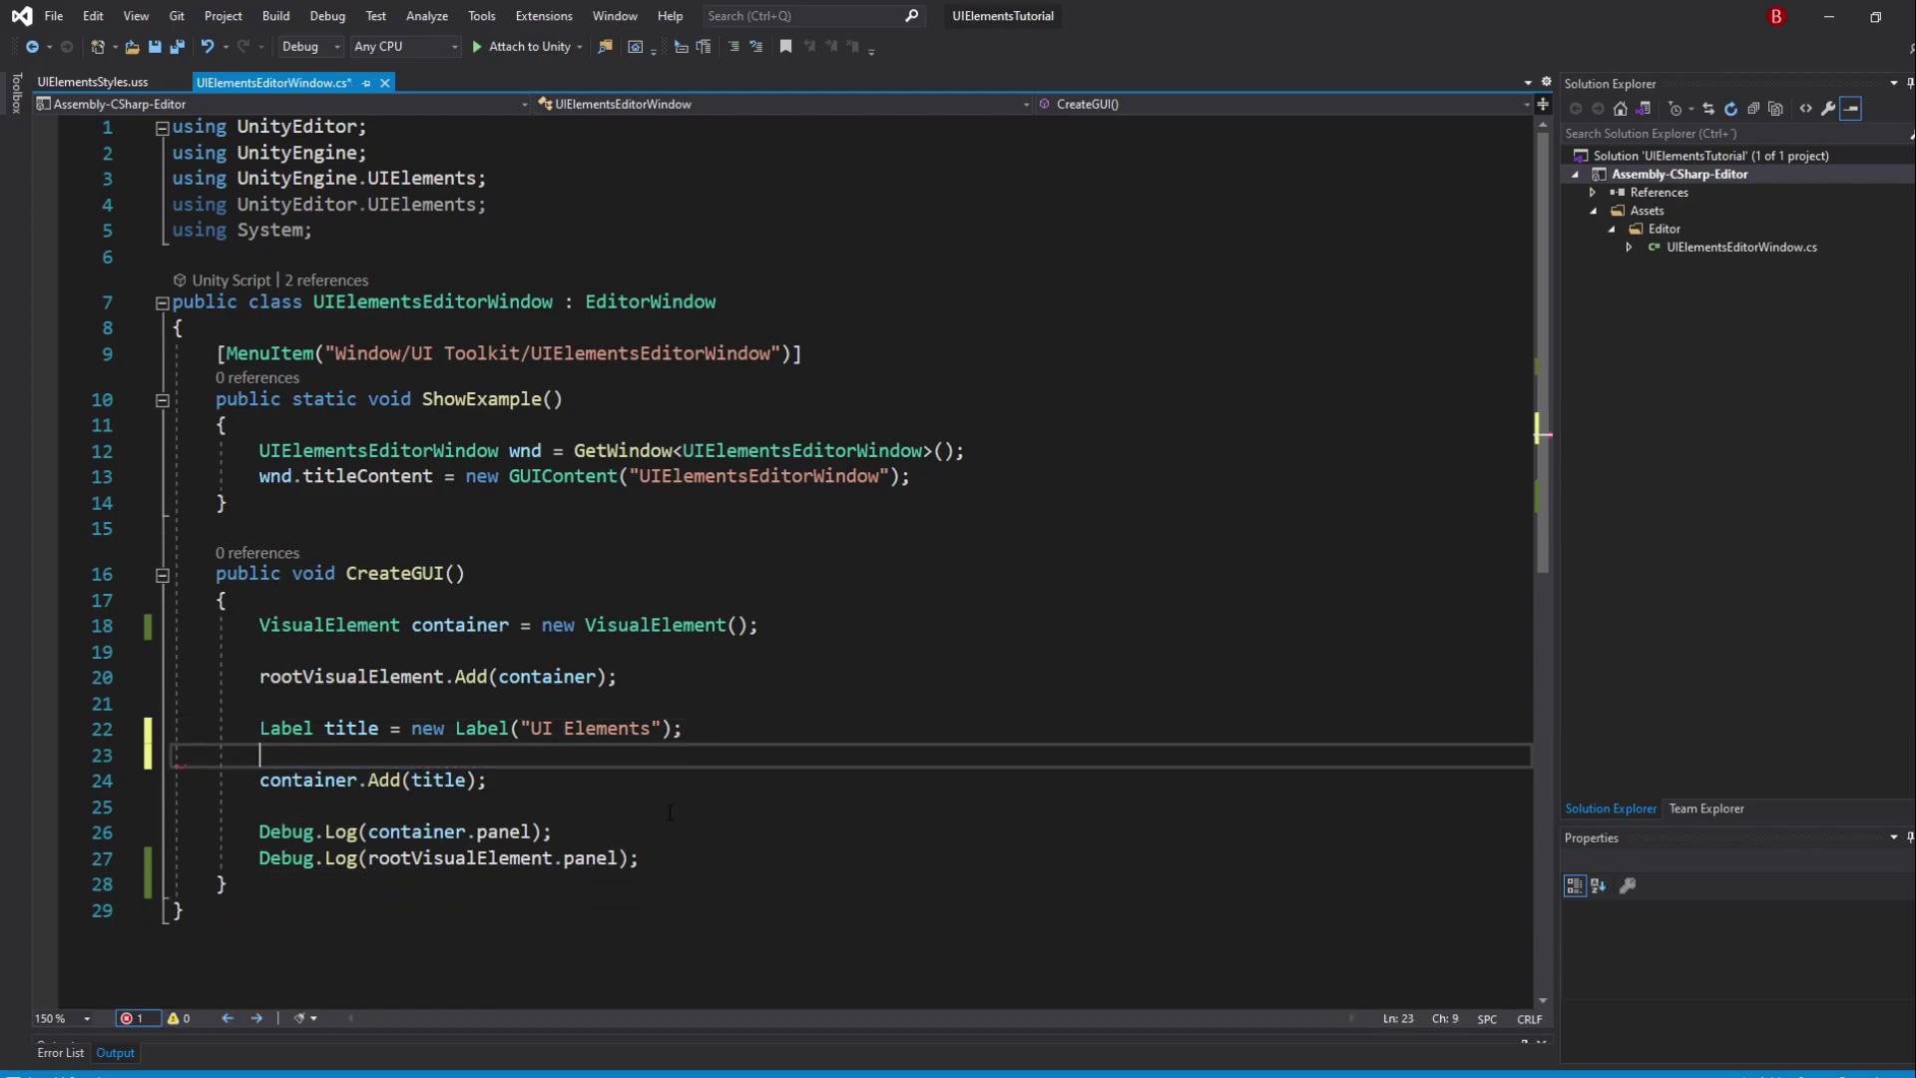
Remove the Debug.Log lines and change the title label text to 'Color Picker'
left_click(659, 857)
left_click(704, 781, "shift")
key("BackSpace")
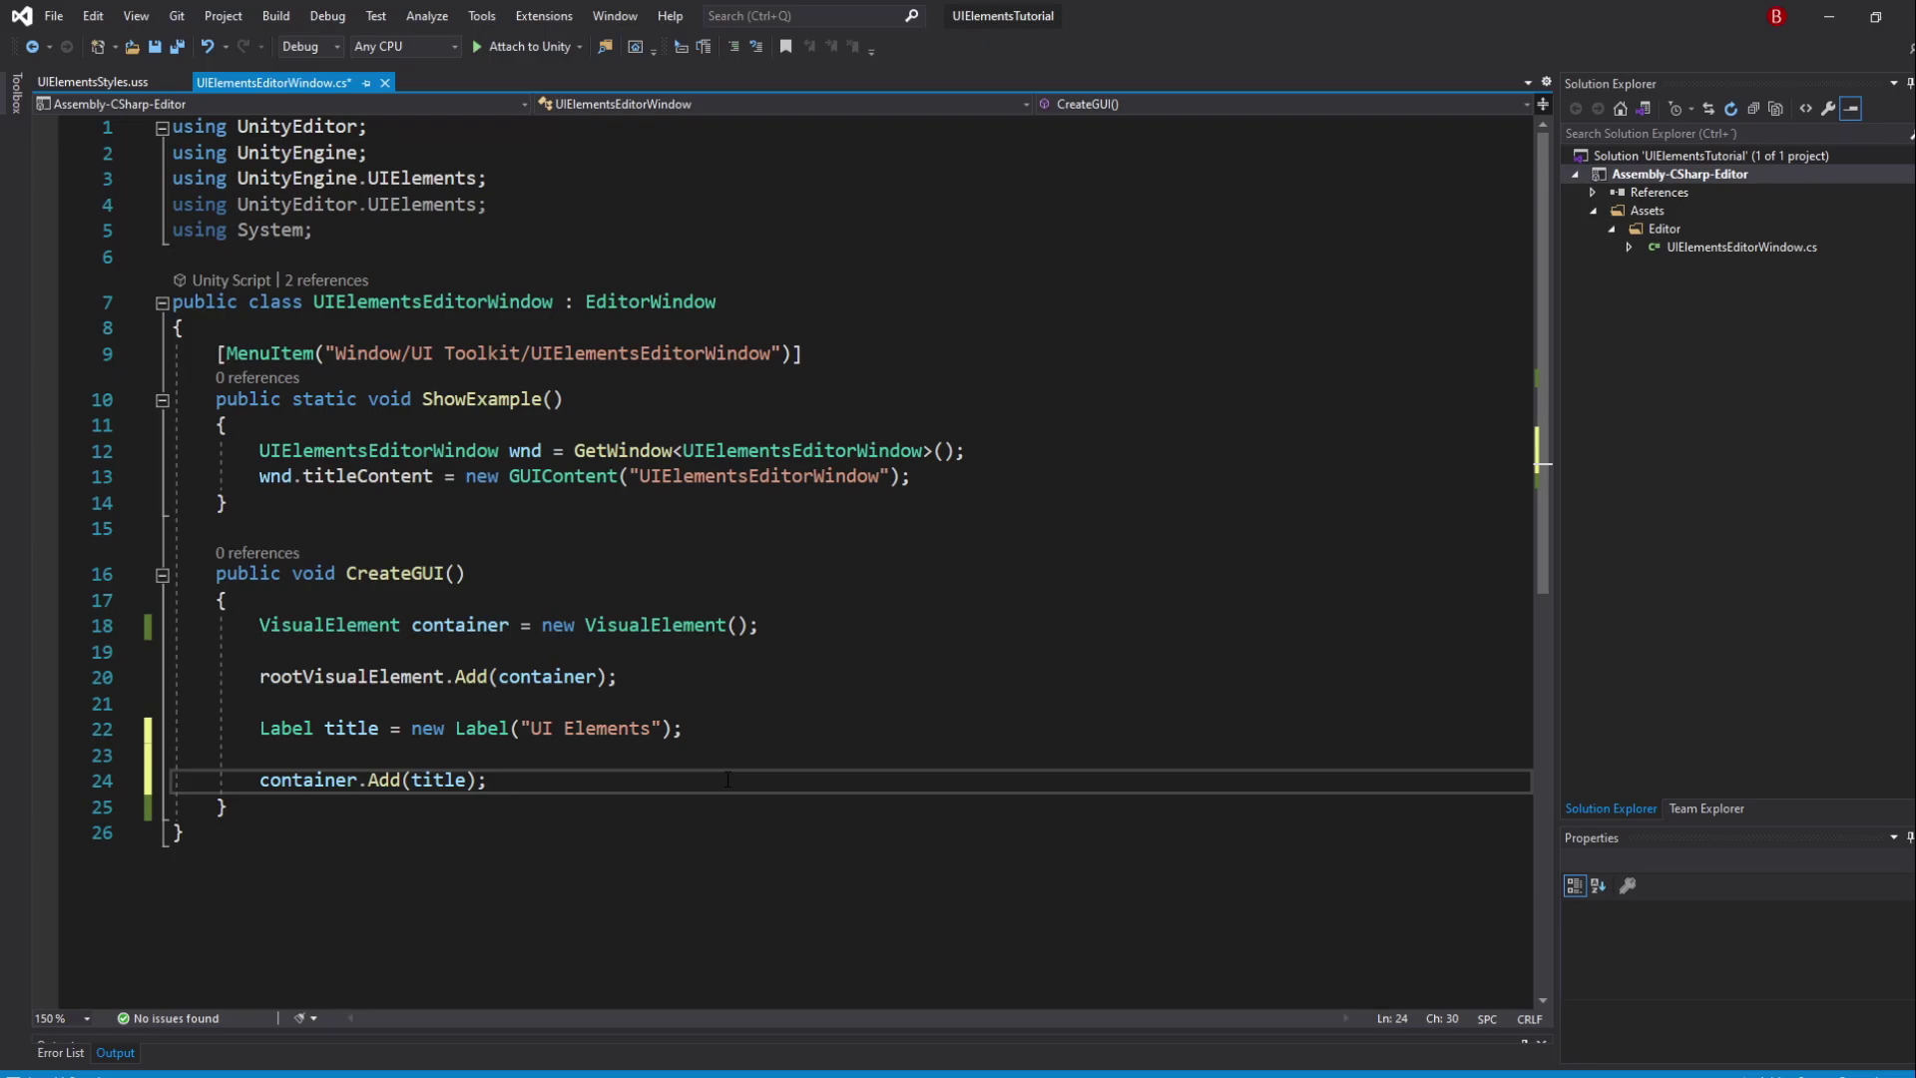
left_click_drag(661, 728, 519, 729)
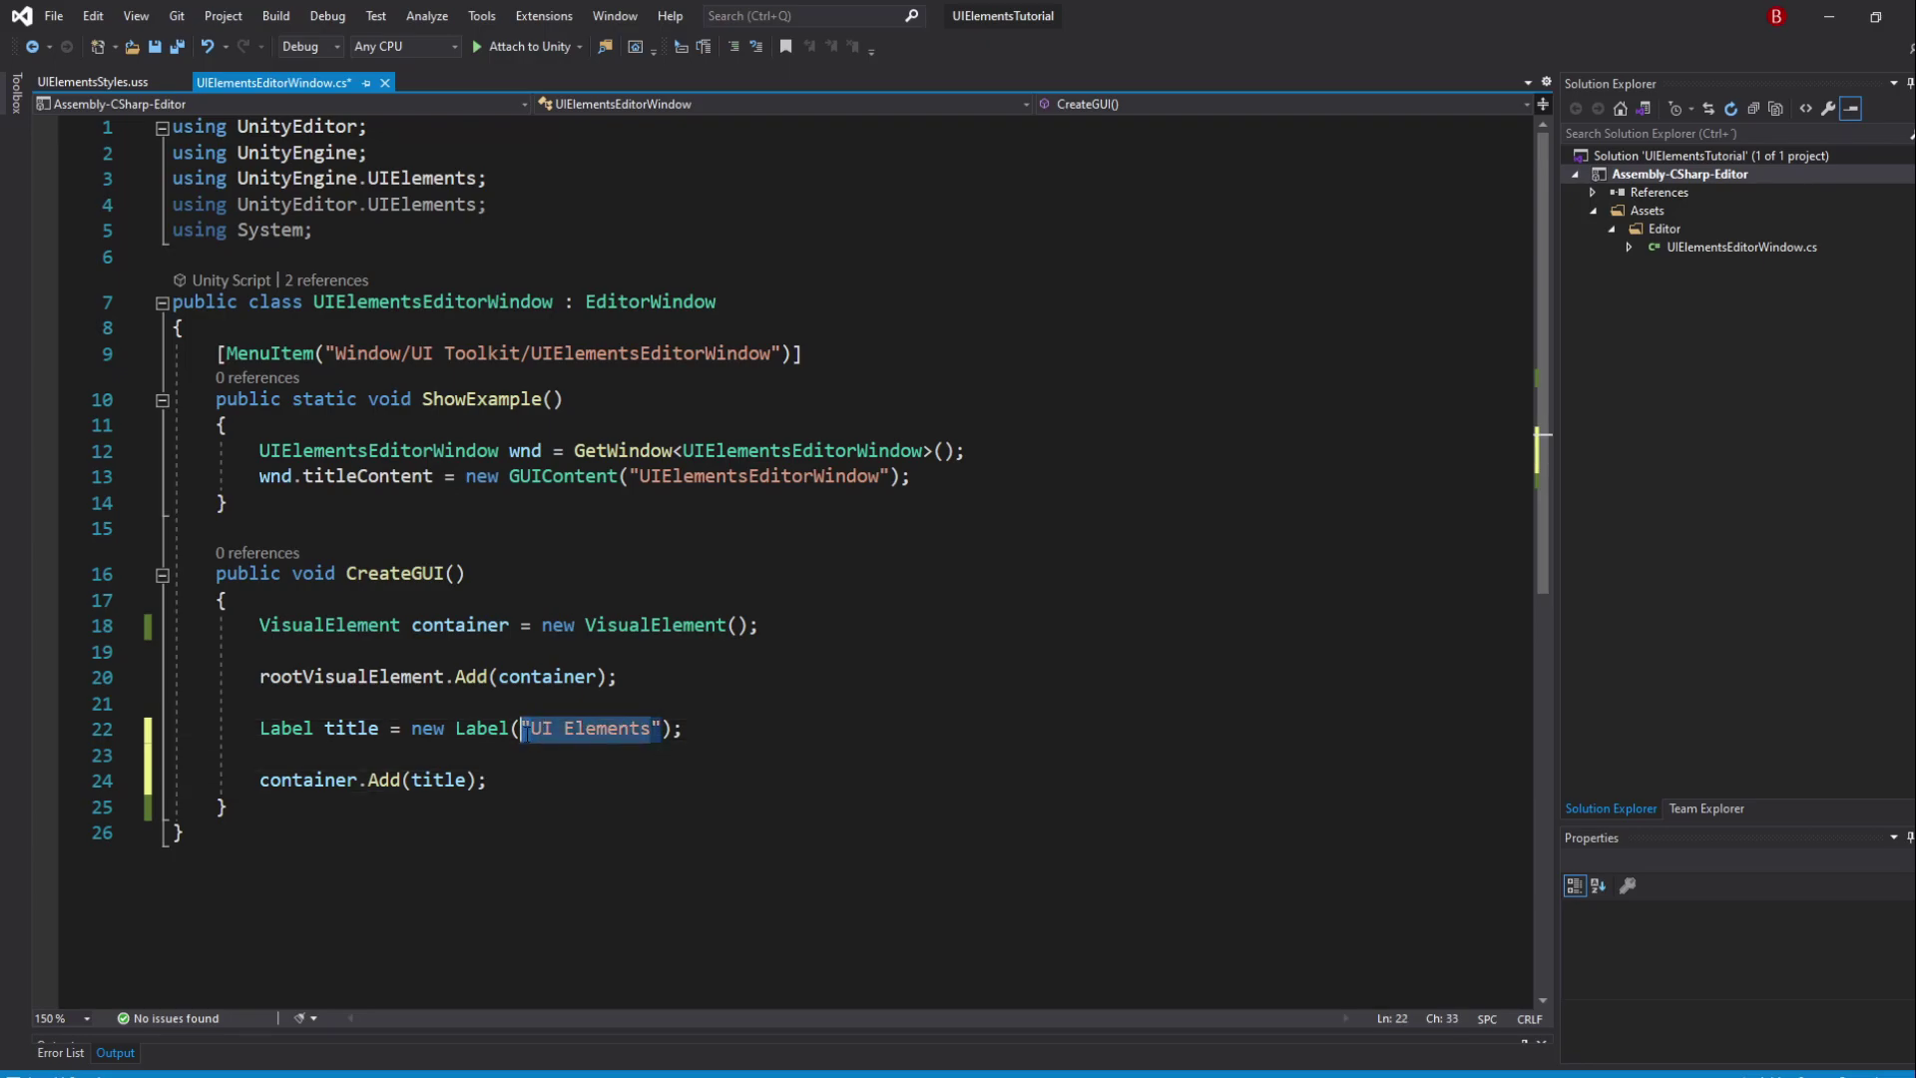
type("Color Pick")
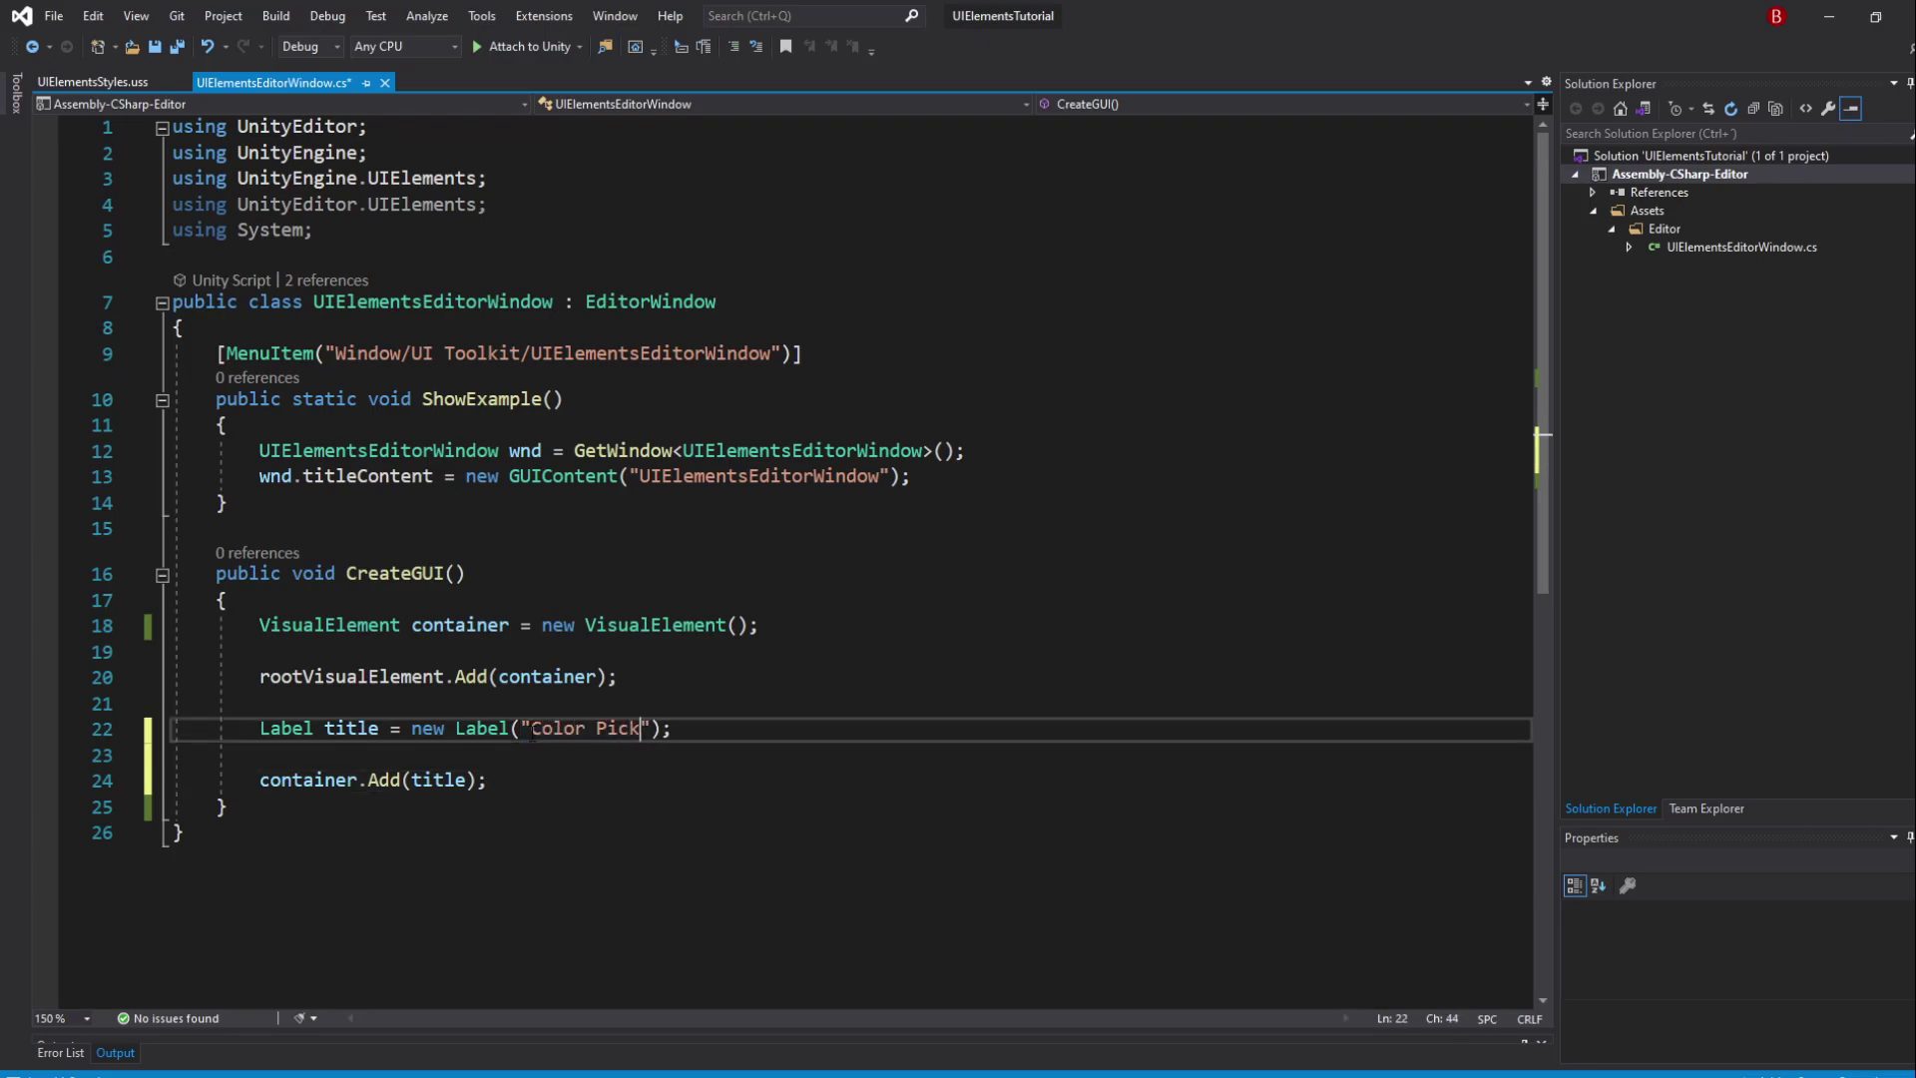
type("er")
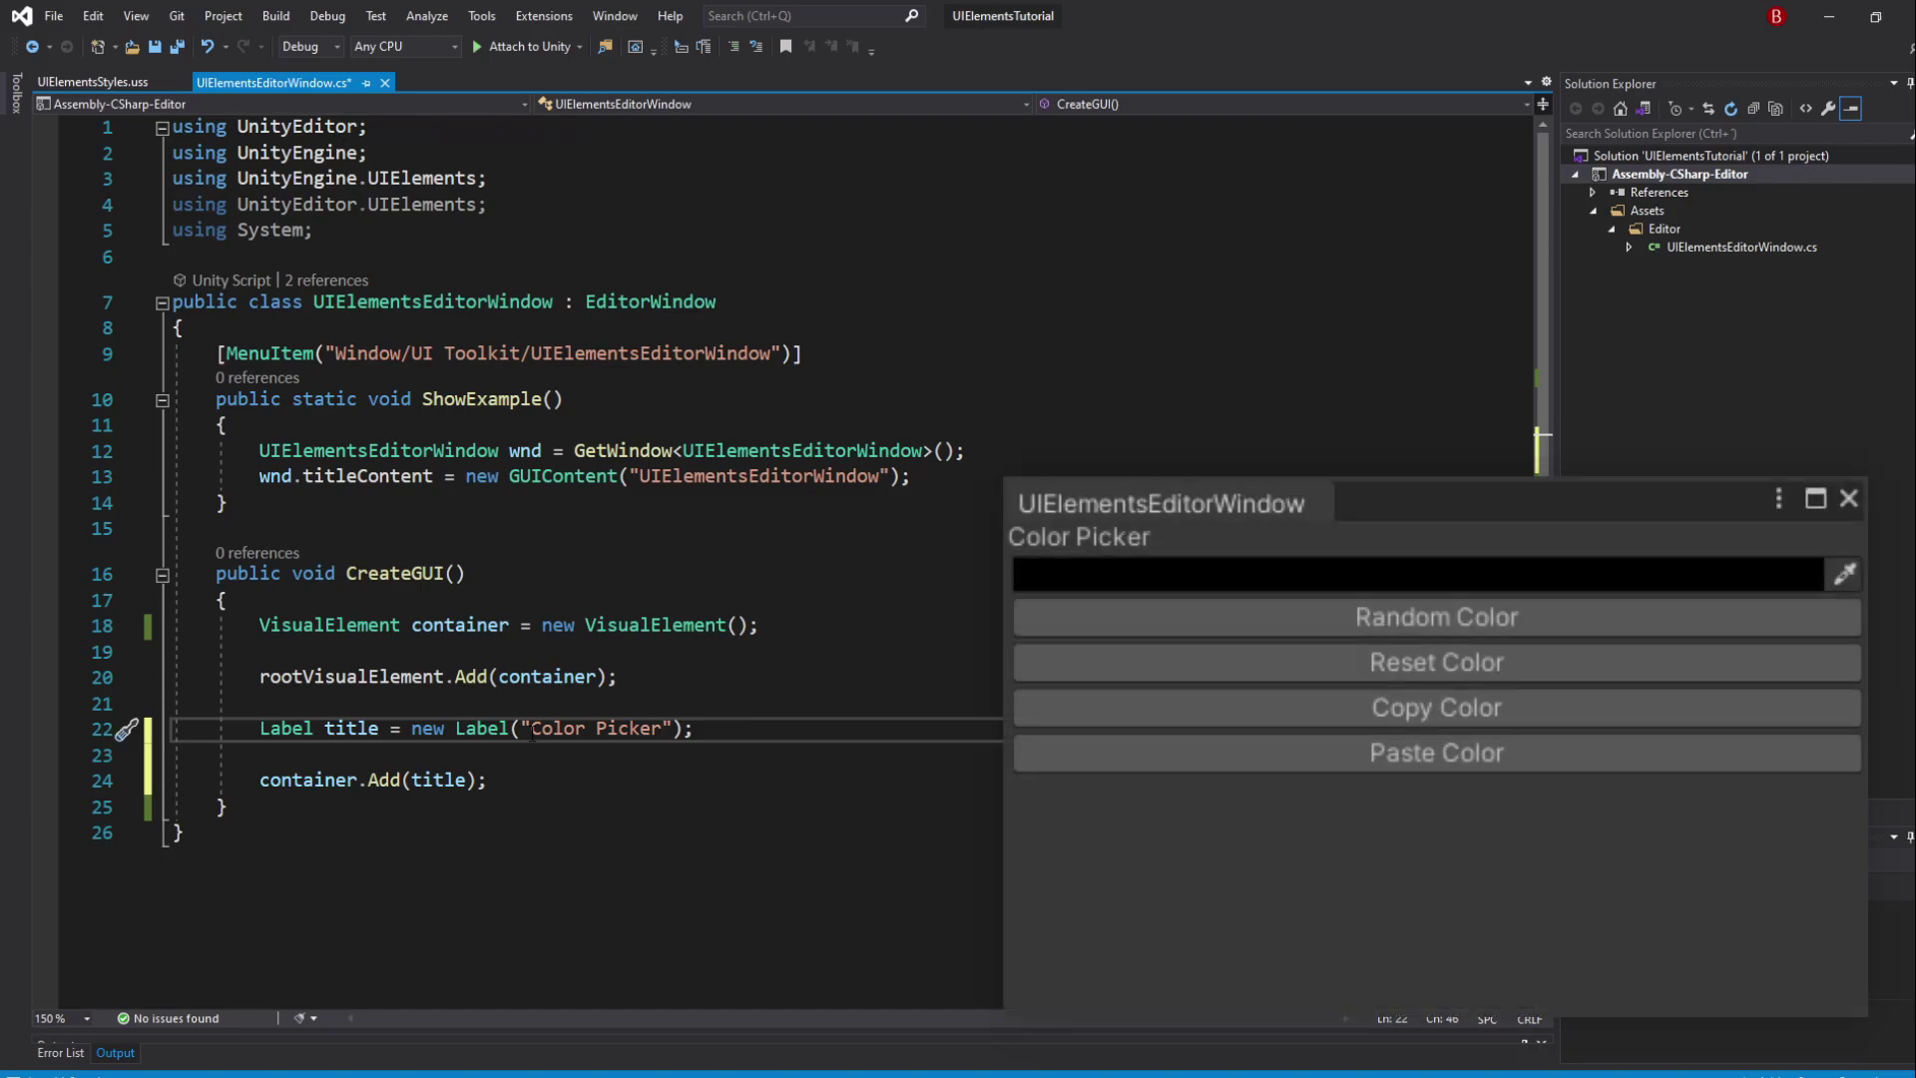
left_click(757, 727)
Declare colorField as a new ColorField below the title label
key("Return")
type("Colo")
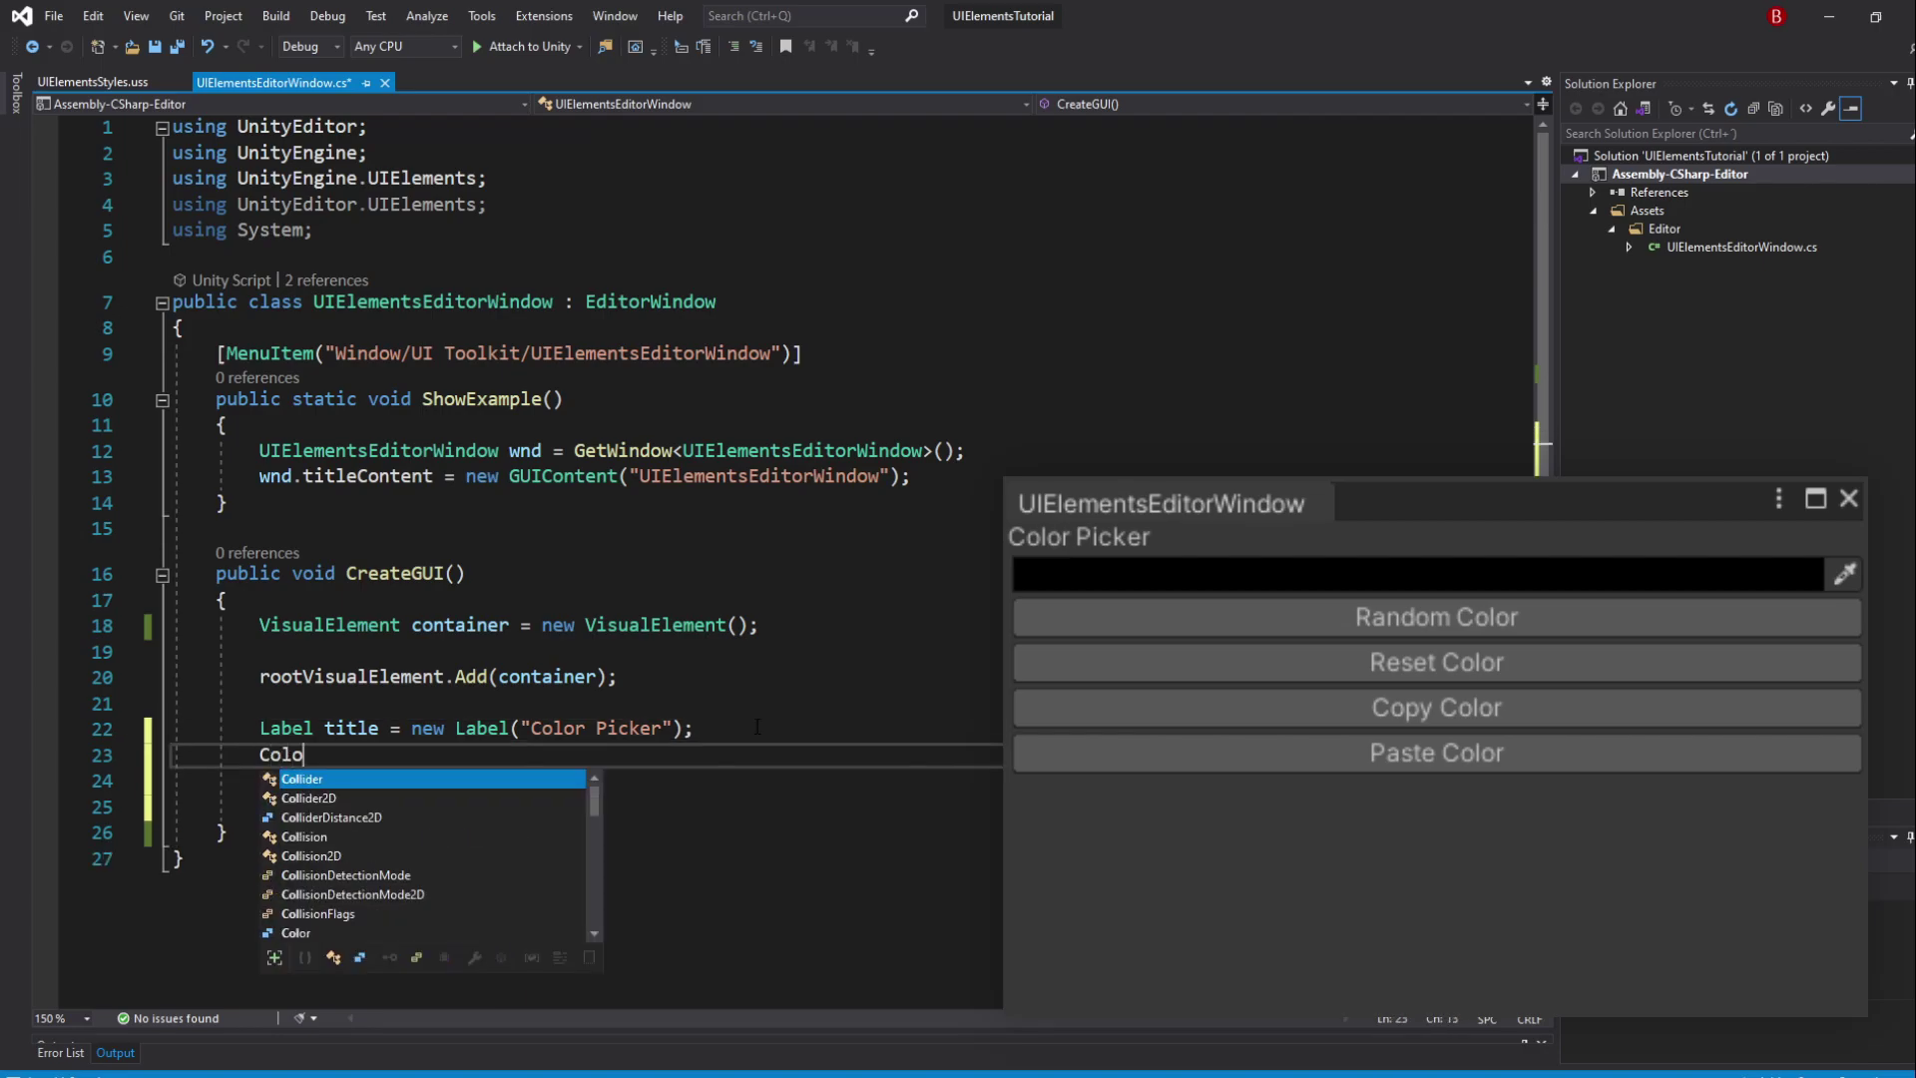
type("rField")
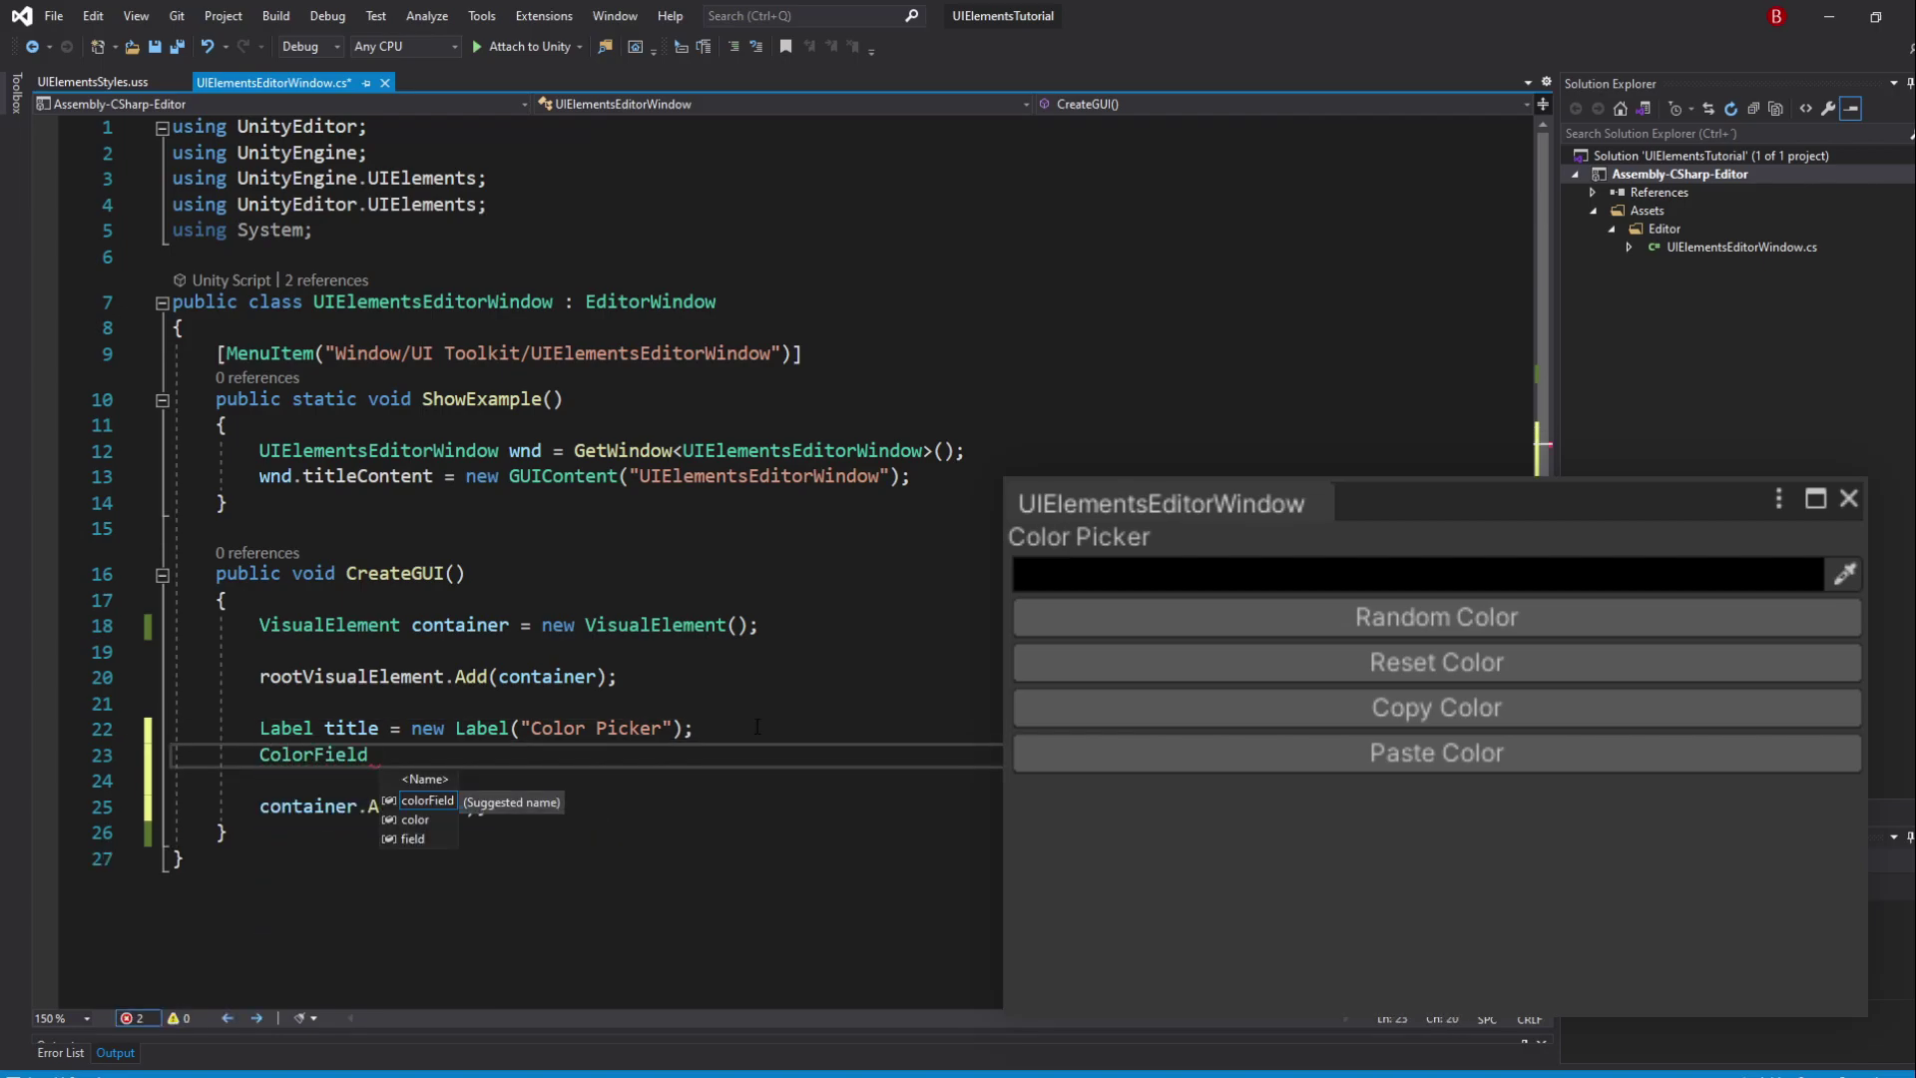
key("Tab")
type("= new")
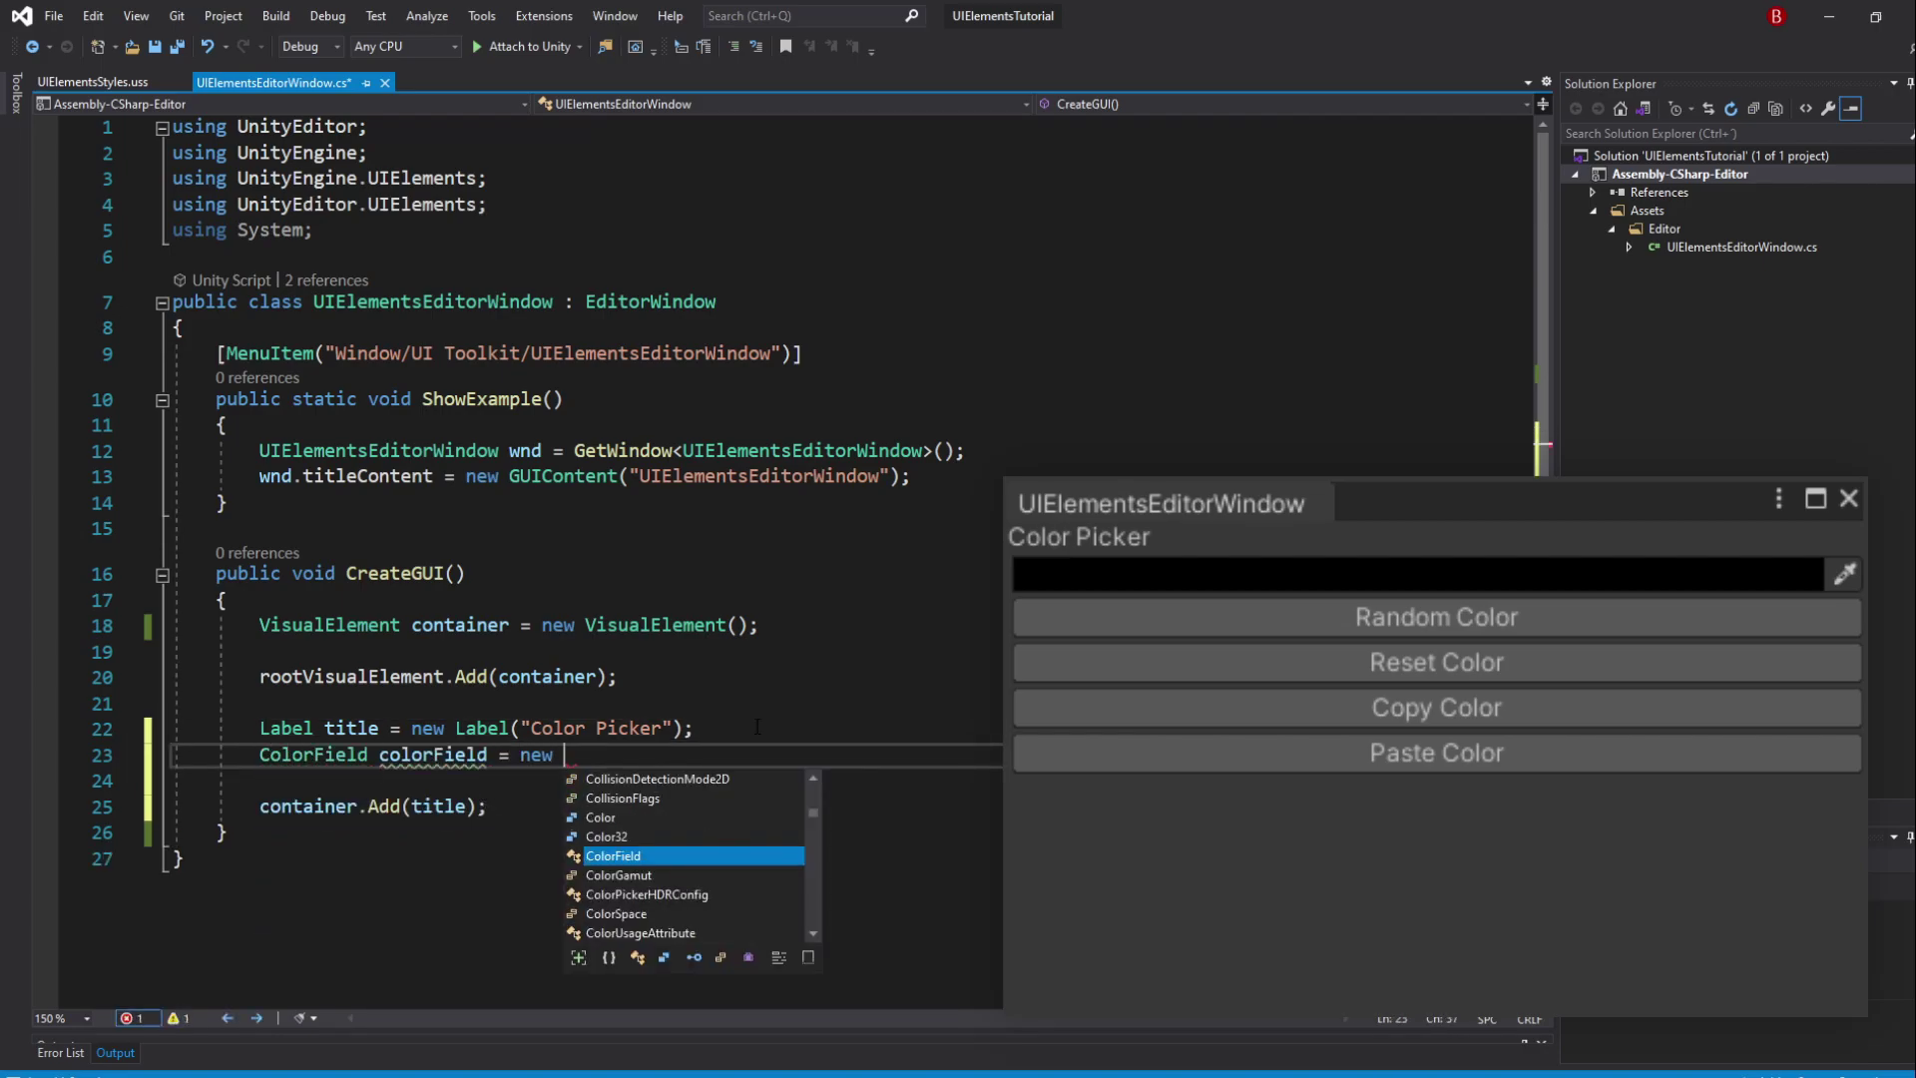
key("Tab")
type("();")
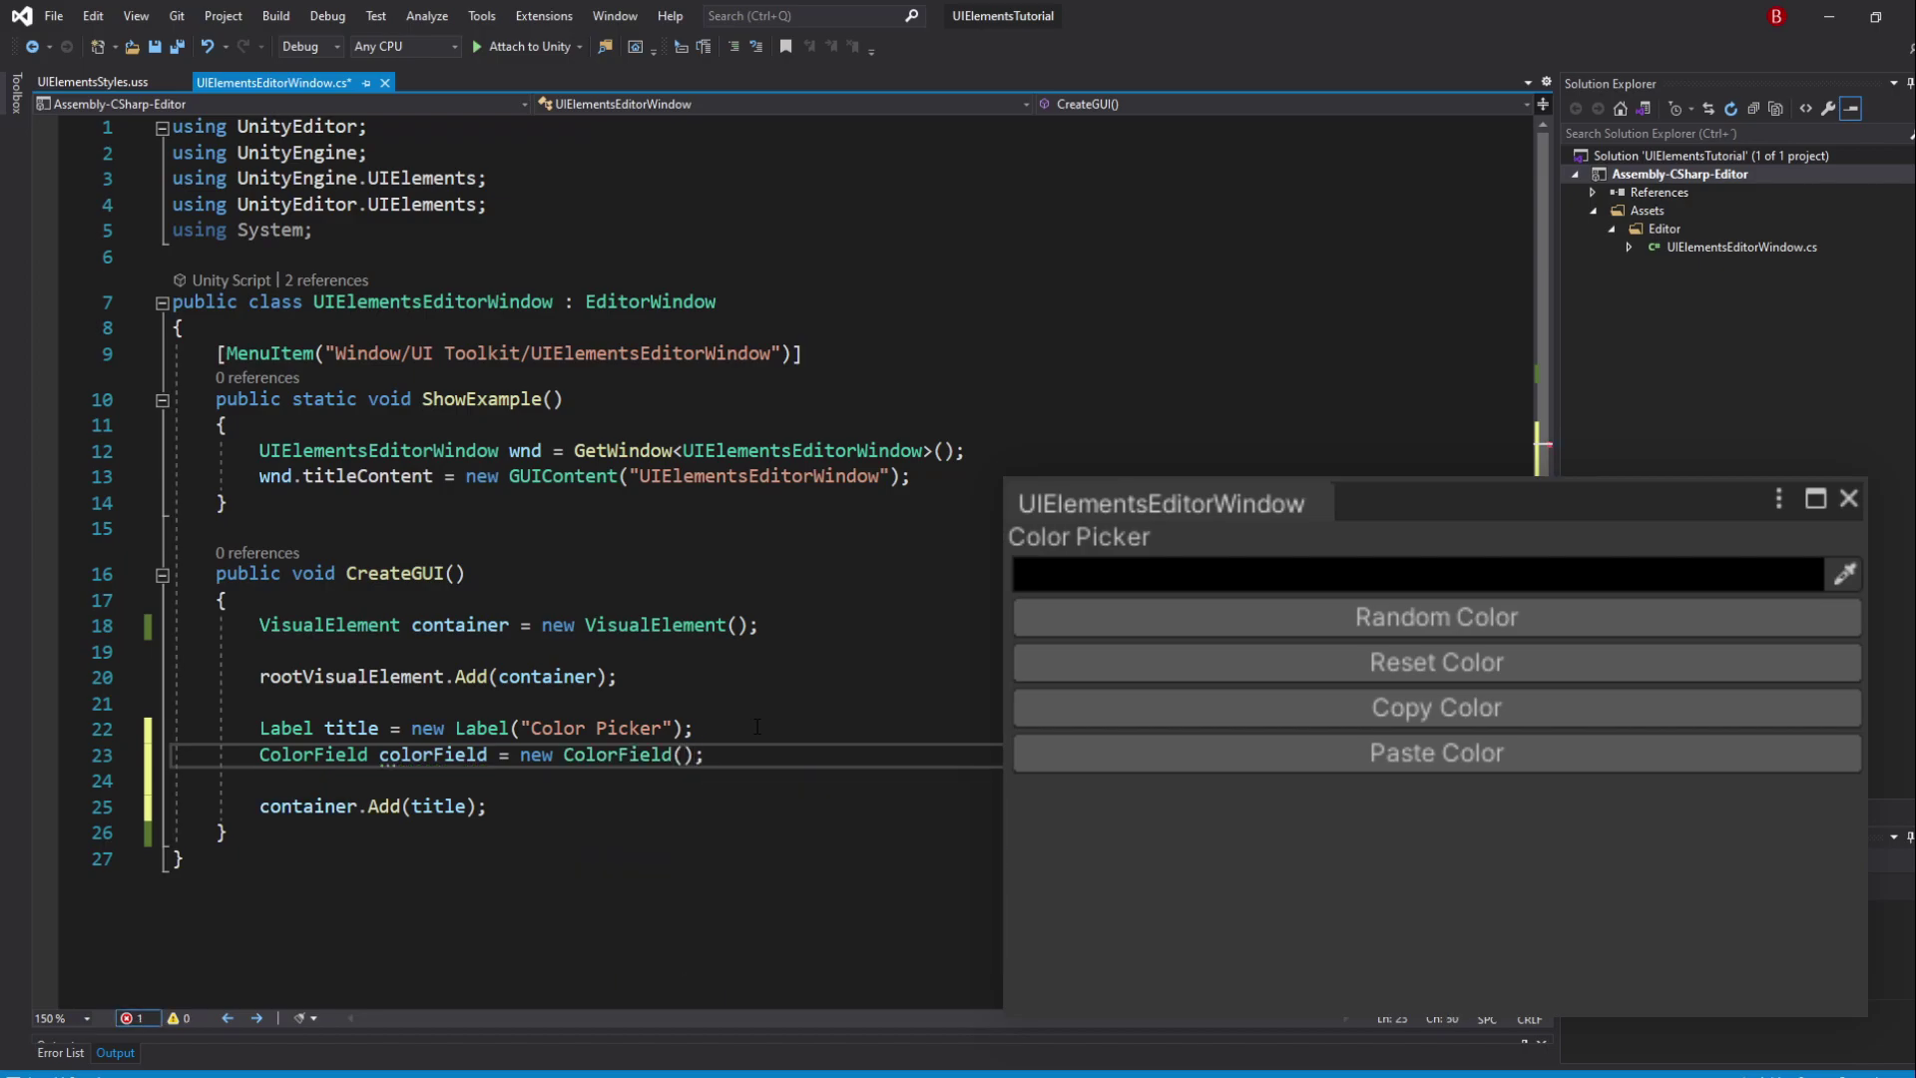
Duplicate container.Add(title) and change the copy to add colorField
key("Down")
key("Down")
key("End")
key("shift+Up")
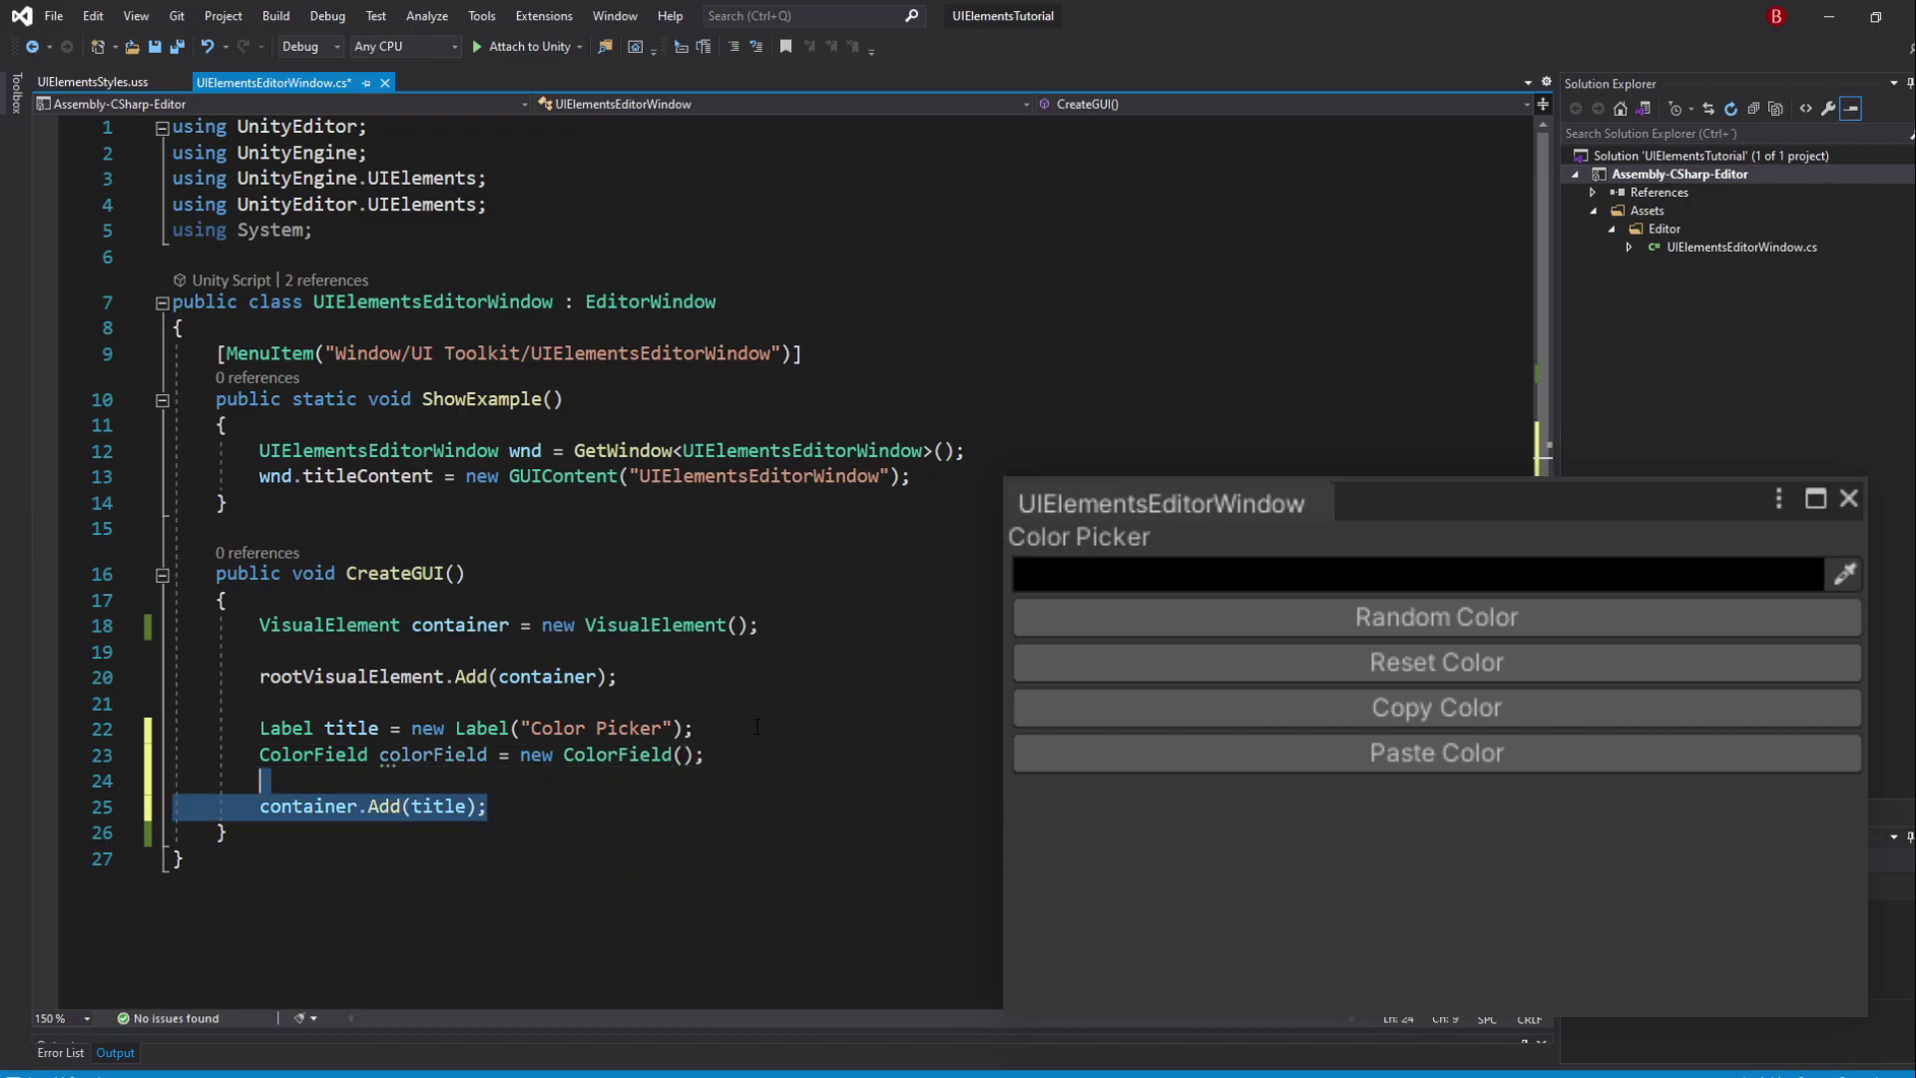
key("ctrl+c")
key("ctrl+v")
key("ctrl+v")
double_click(438, 832)
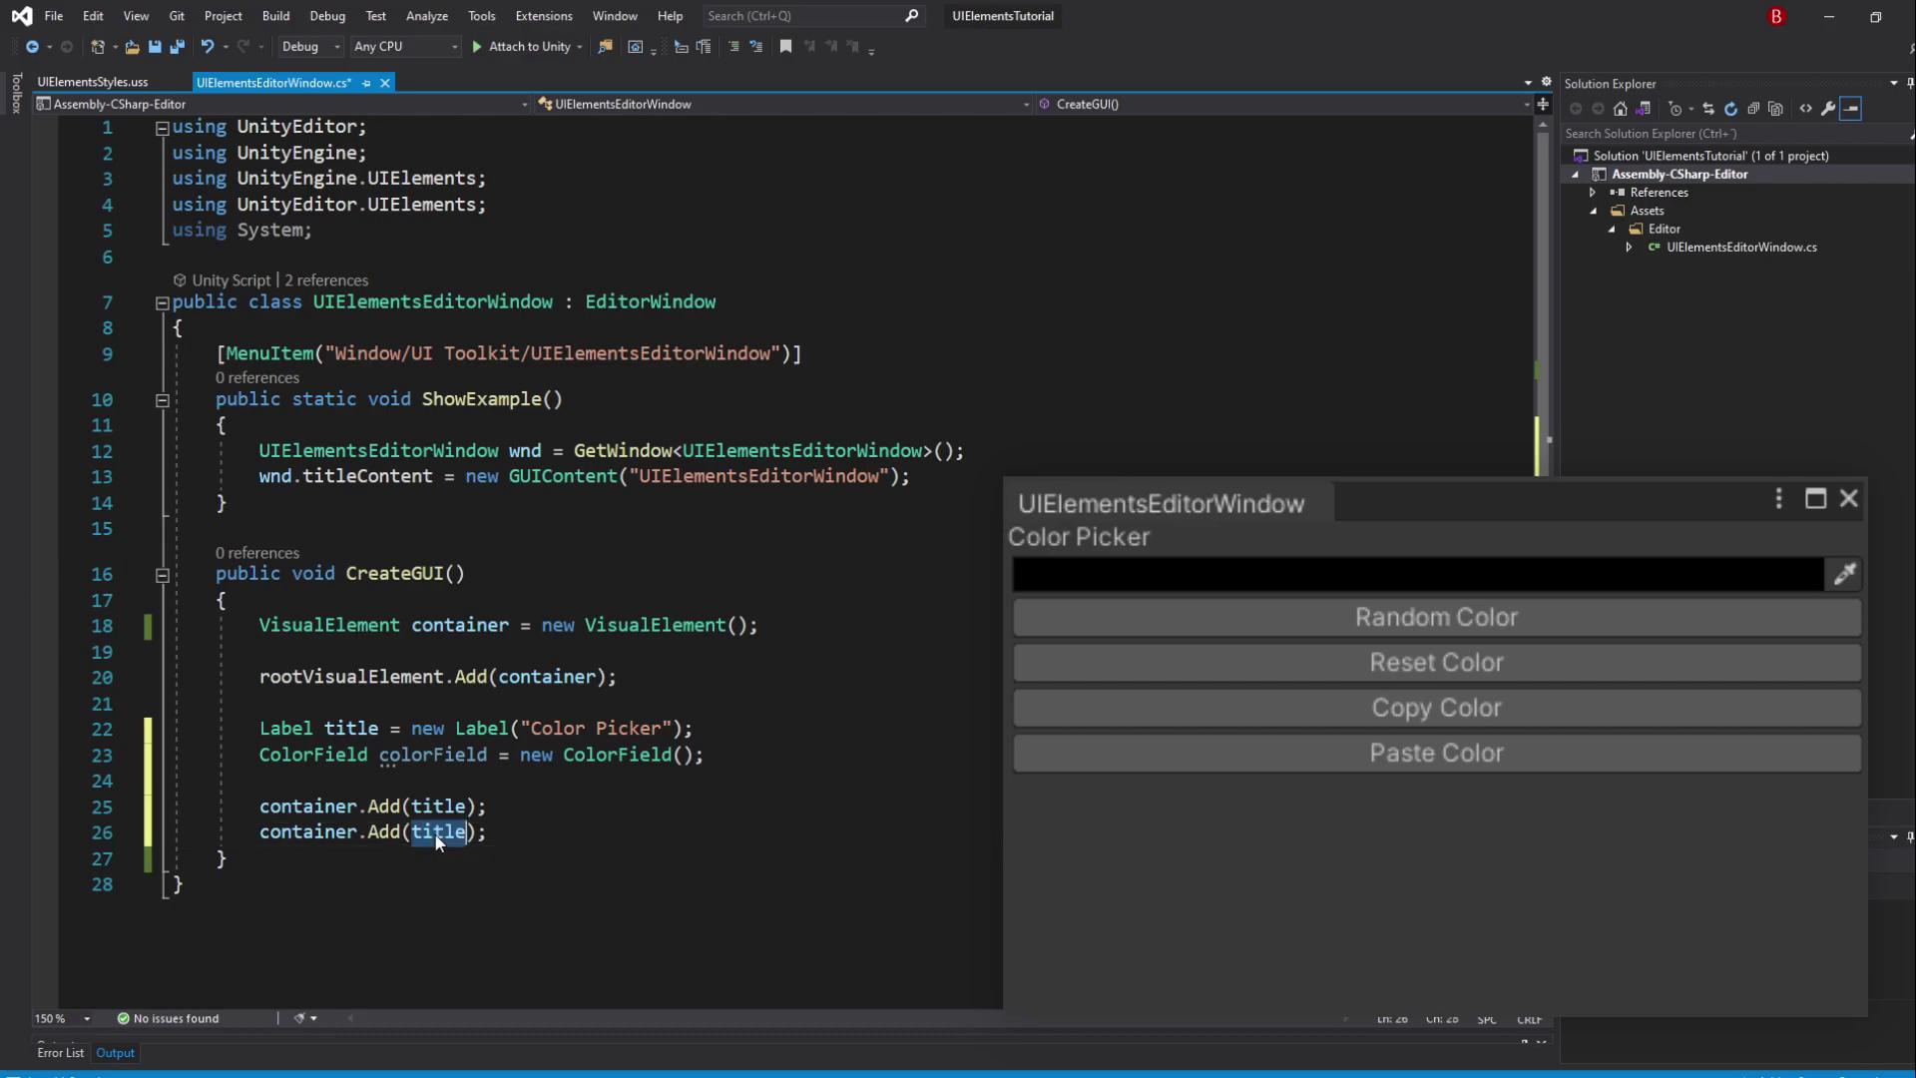
type("colorF")
key("Tab")
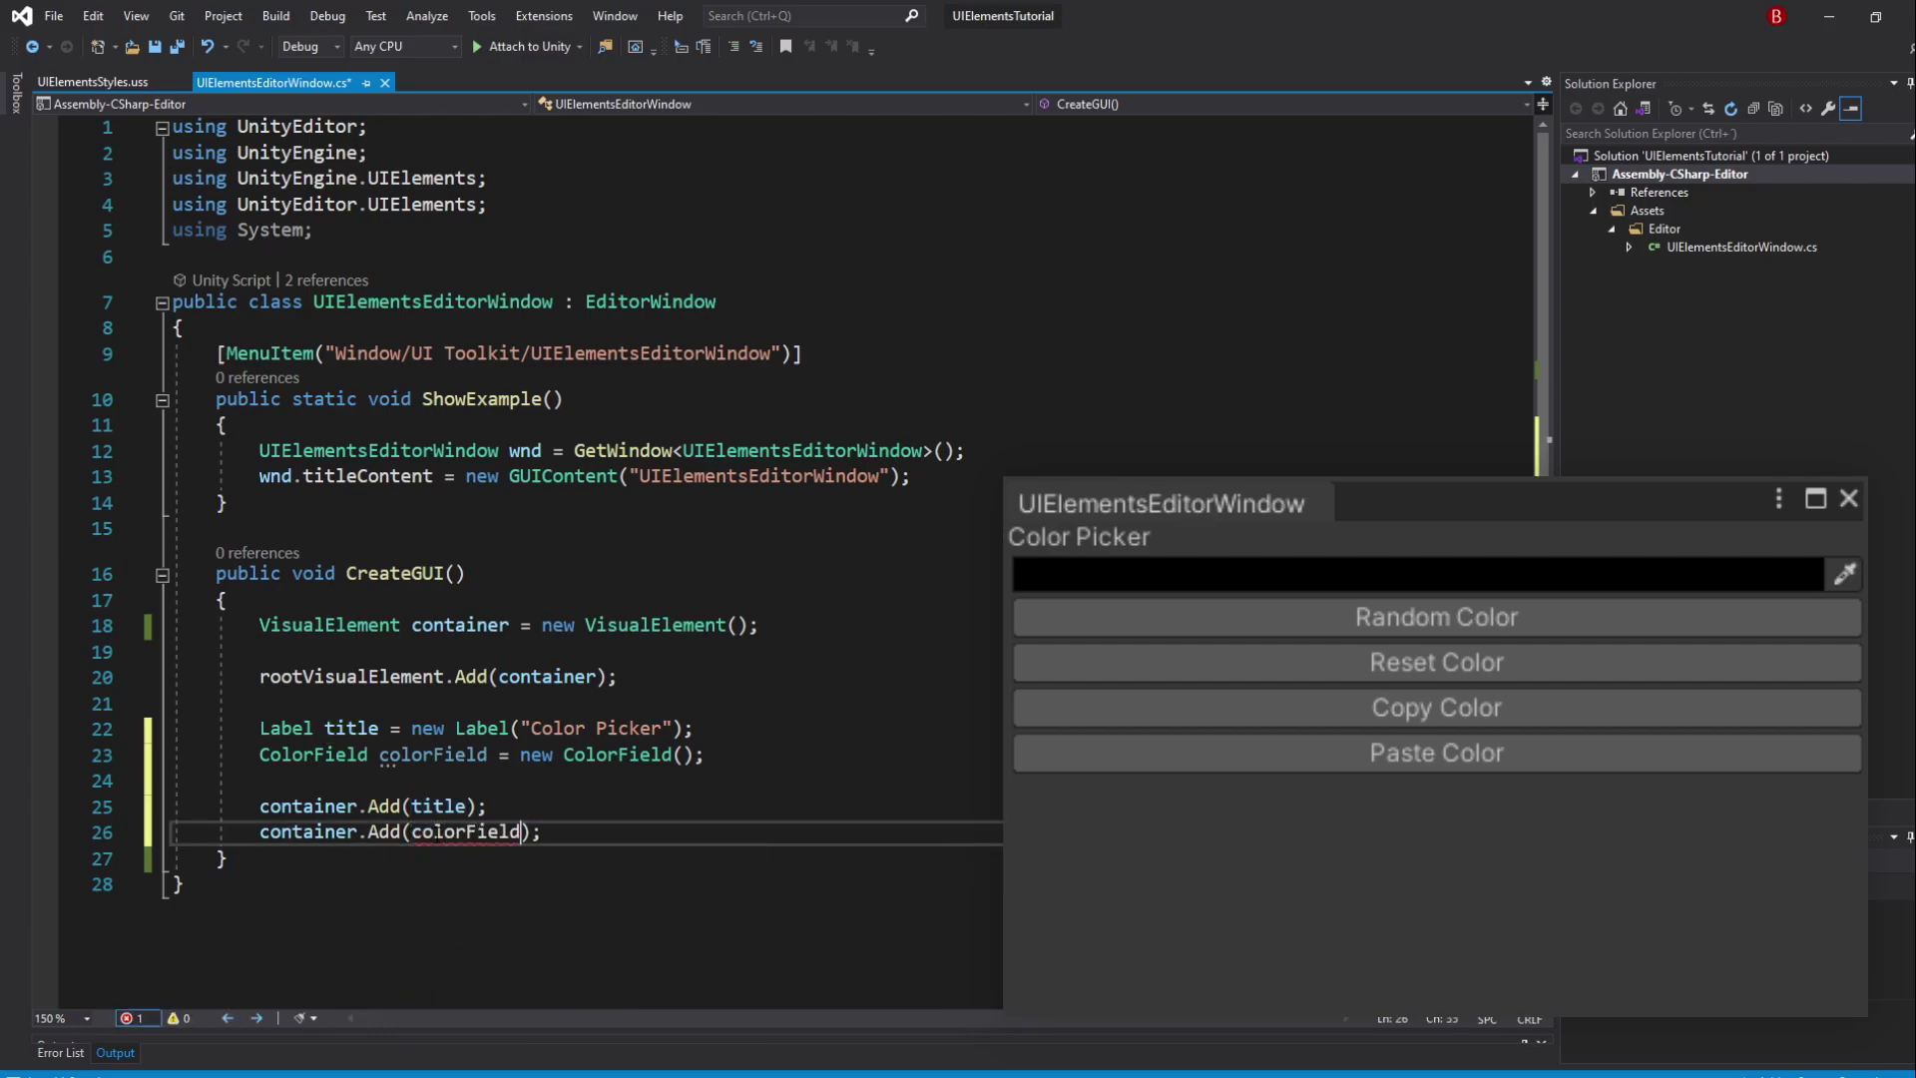
key("End")
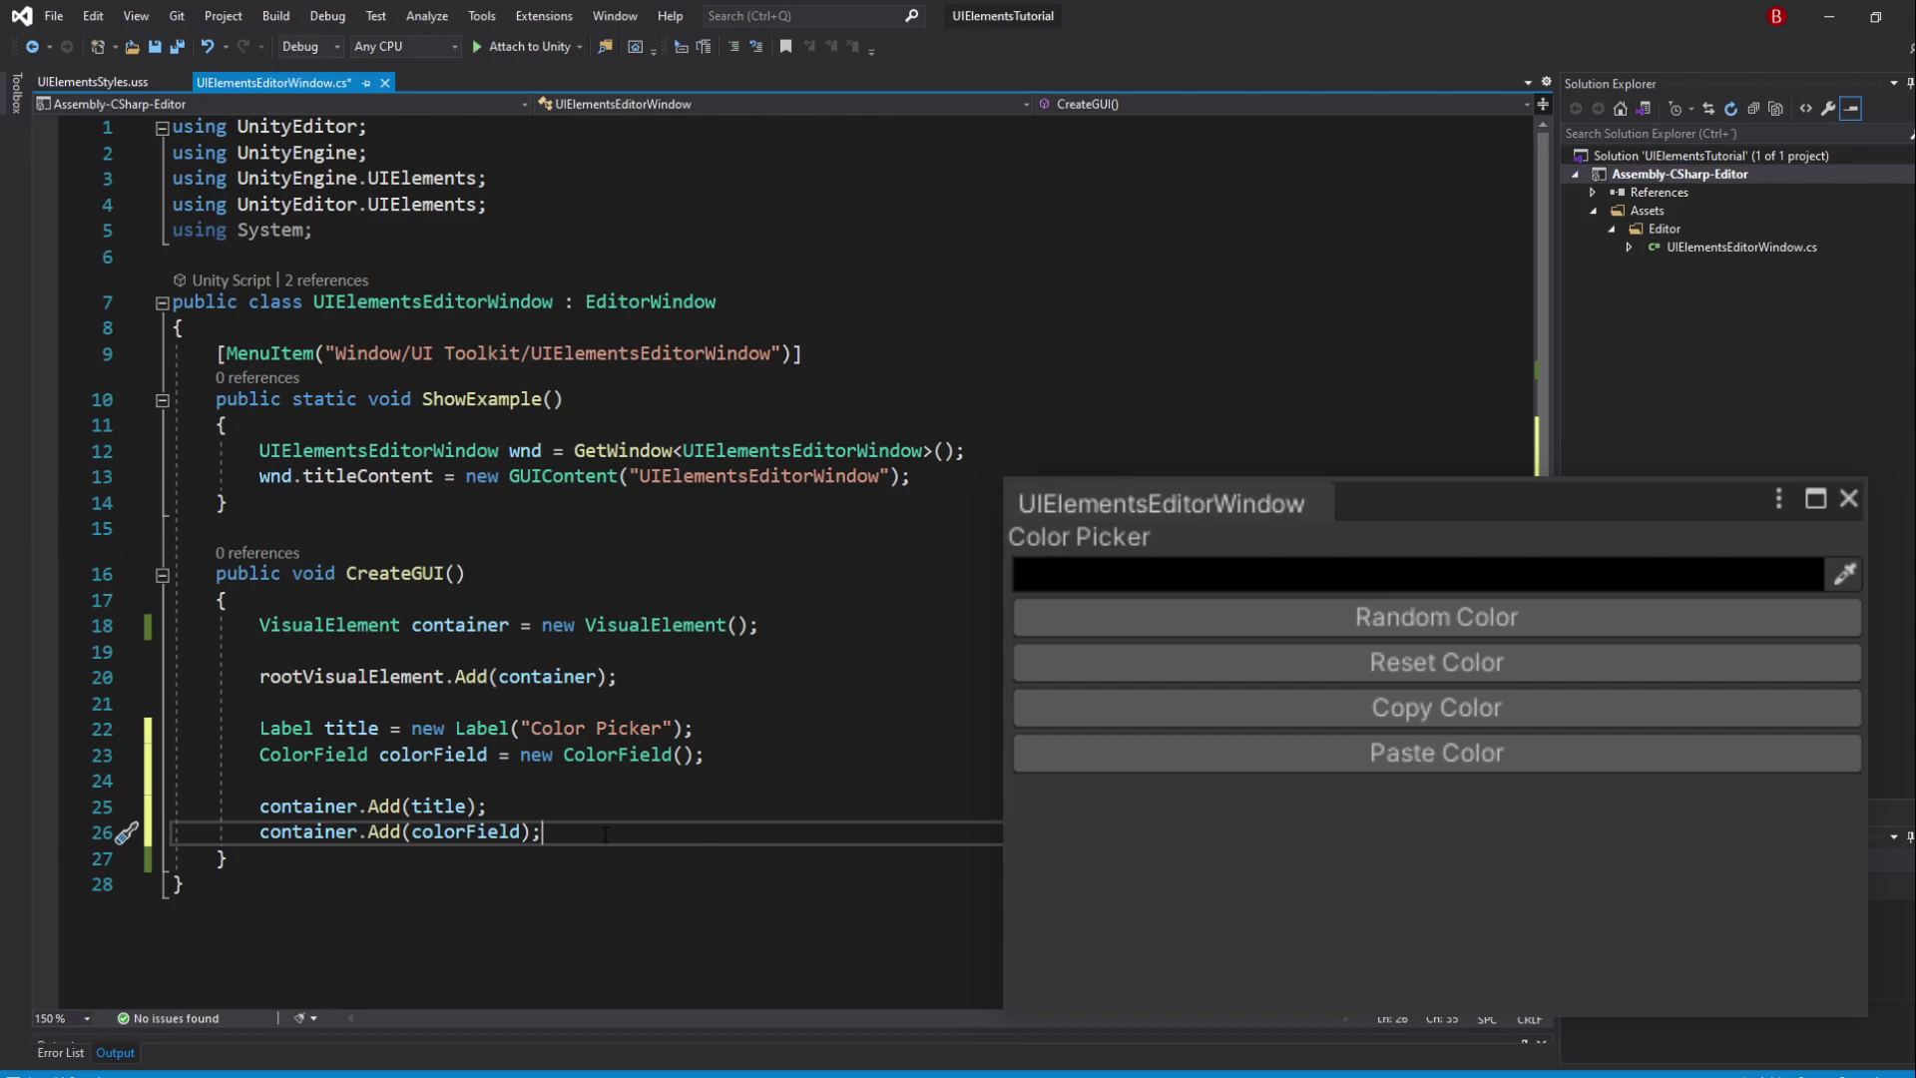
Declare buttonsContainer as a new VisualElement below the Add calls
key("Return")
key("Return")
type("VisualE")
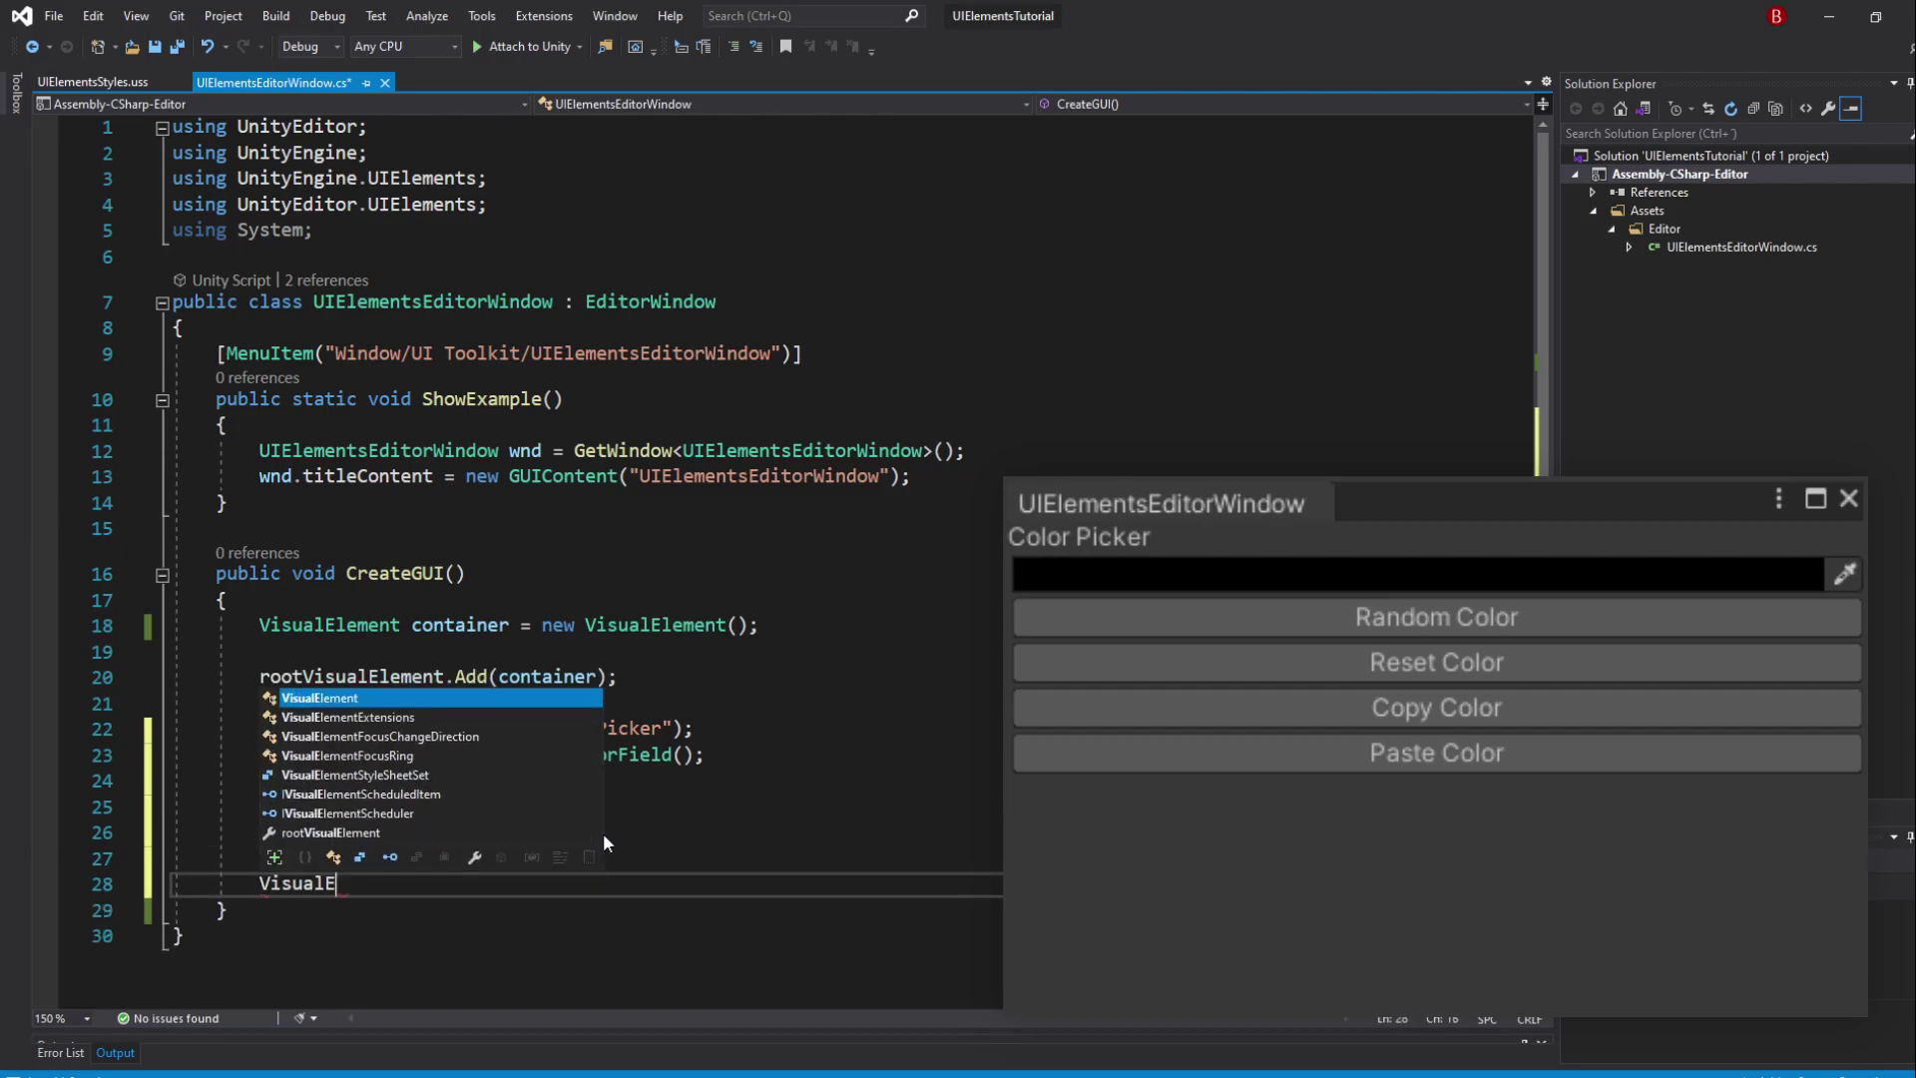
key("Tab")
type("buttonsCo")
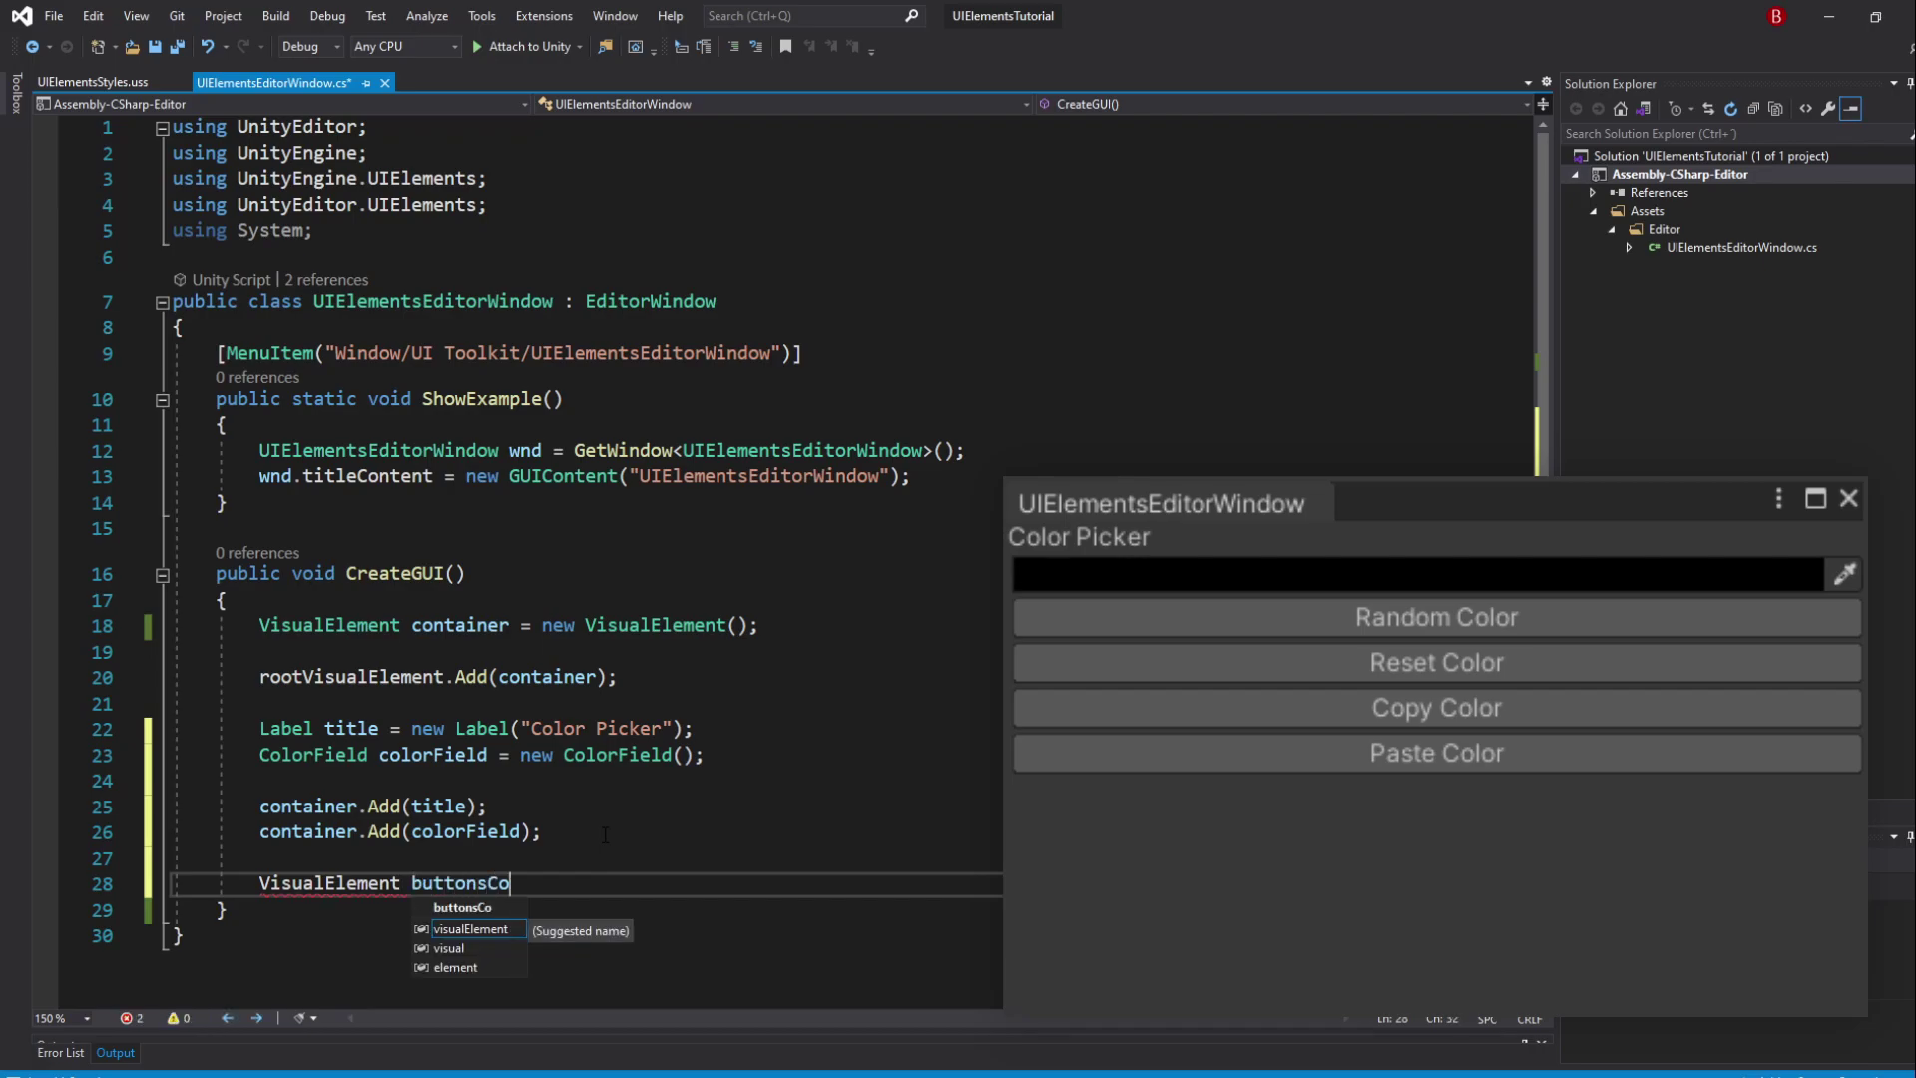
type("ntainer = new")
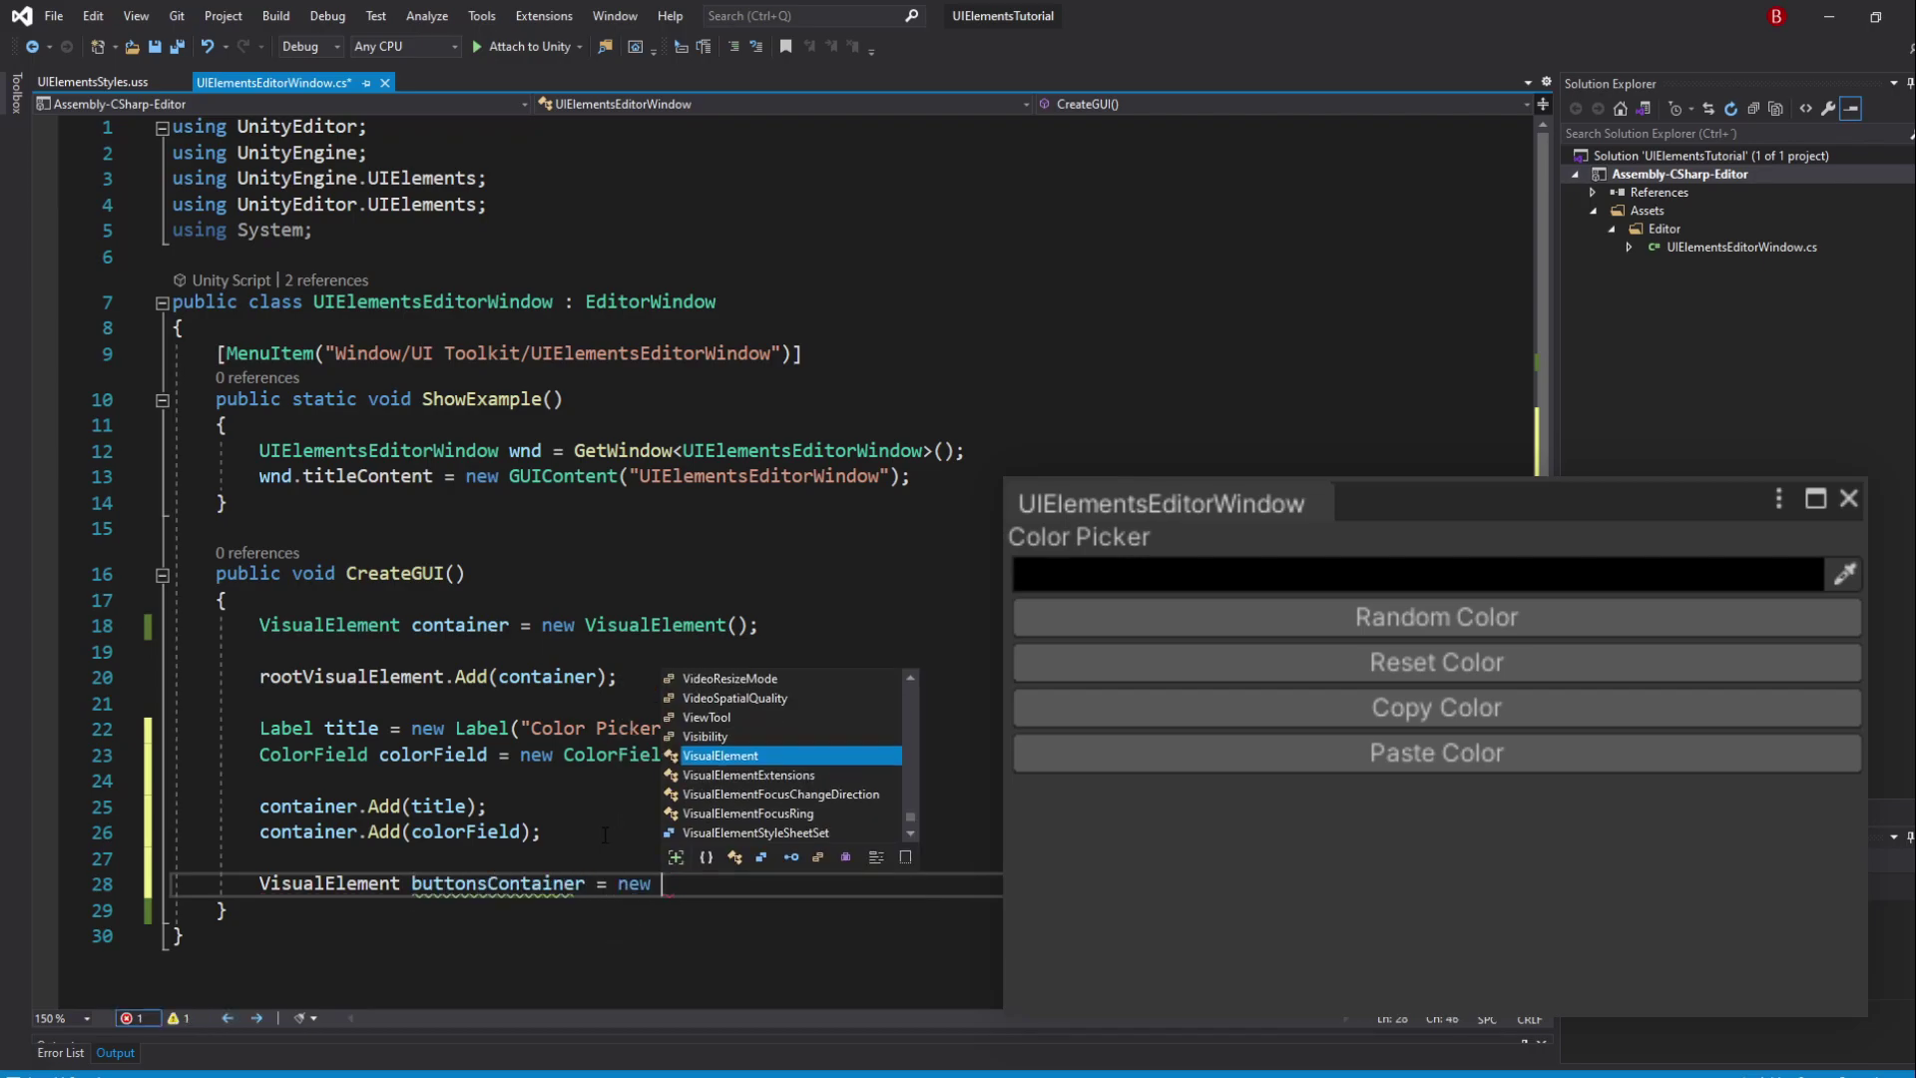
key("Tab")
type("();")
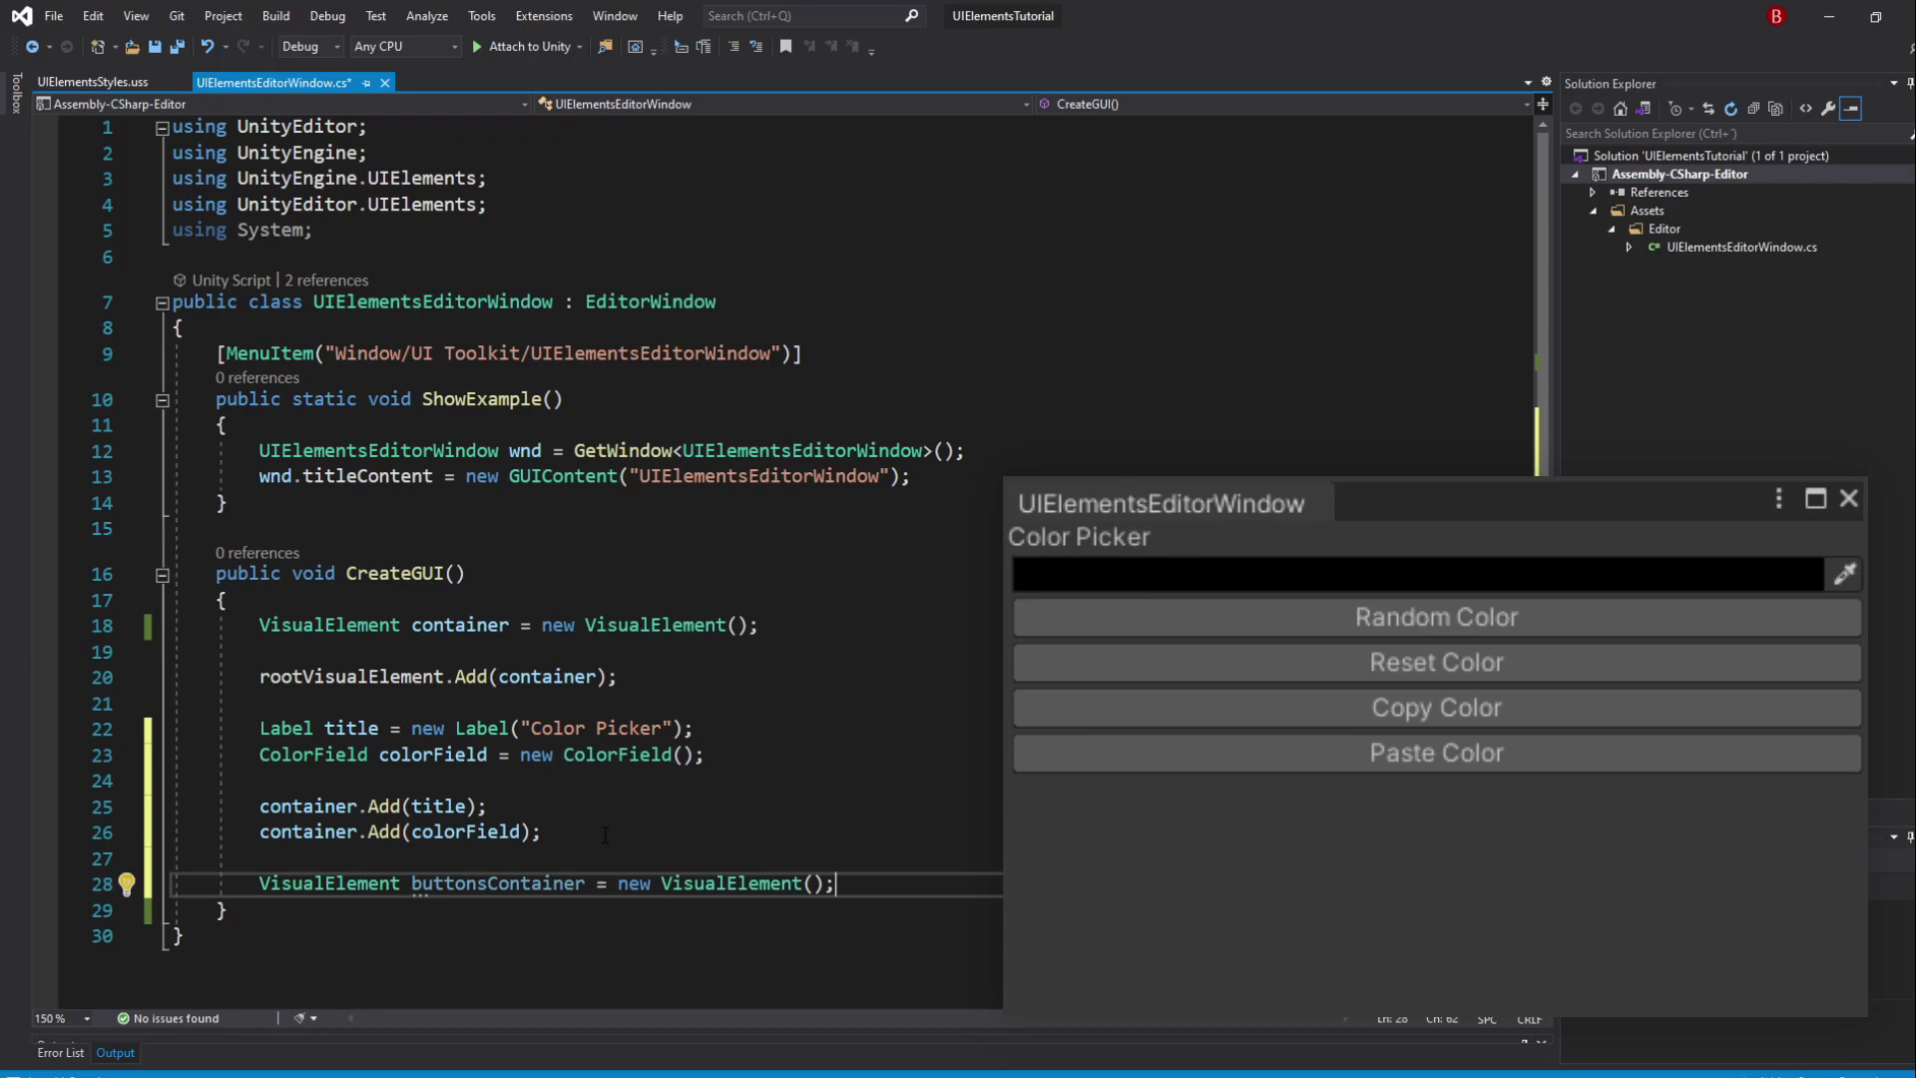
key("Down")
key("Return")
key("Return")
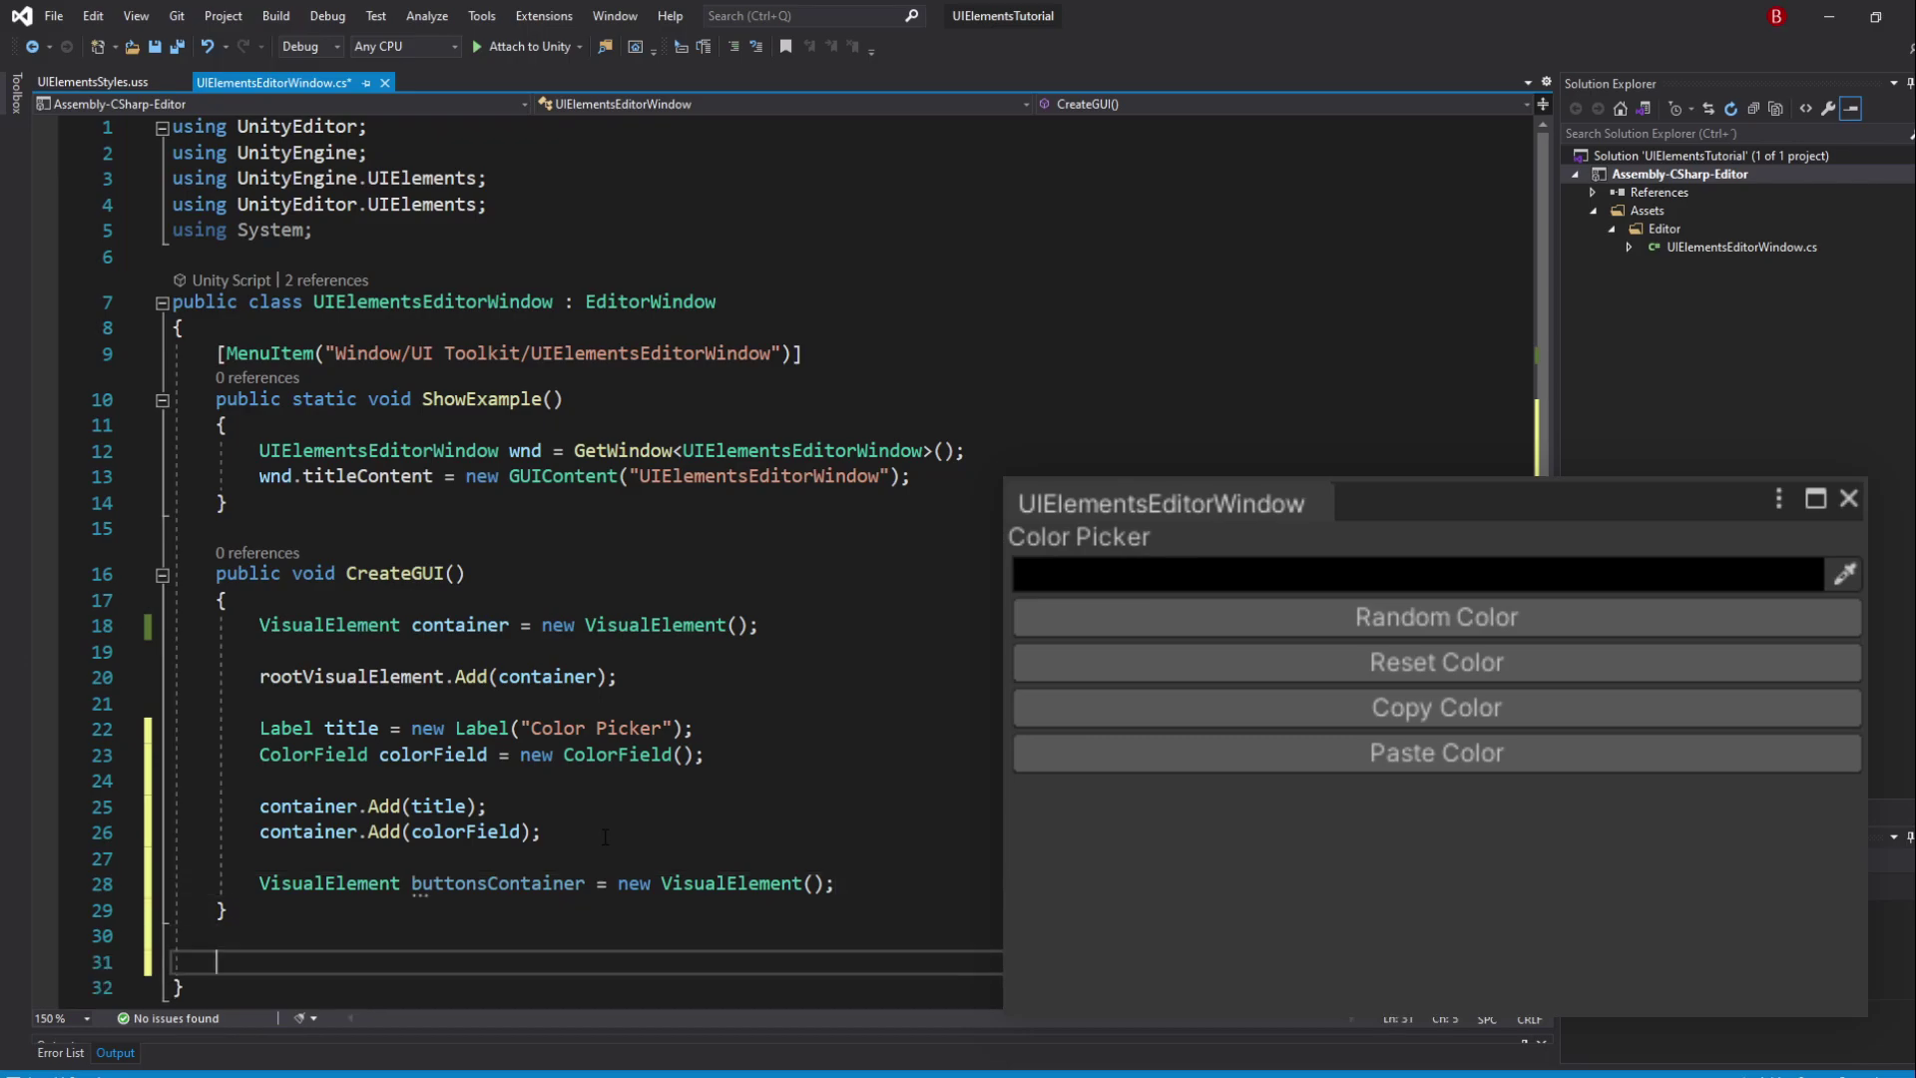
type("priva")
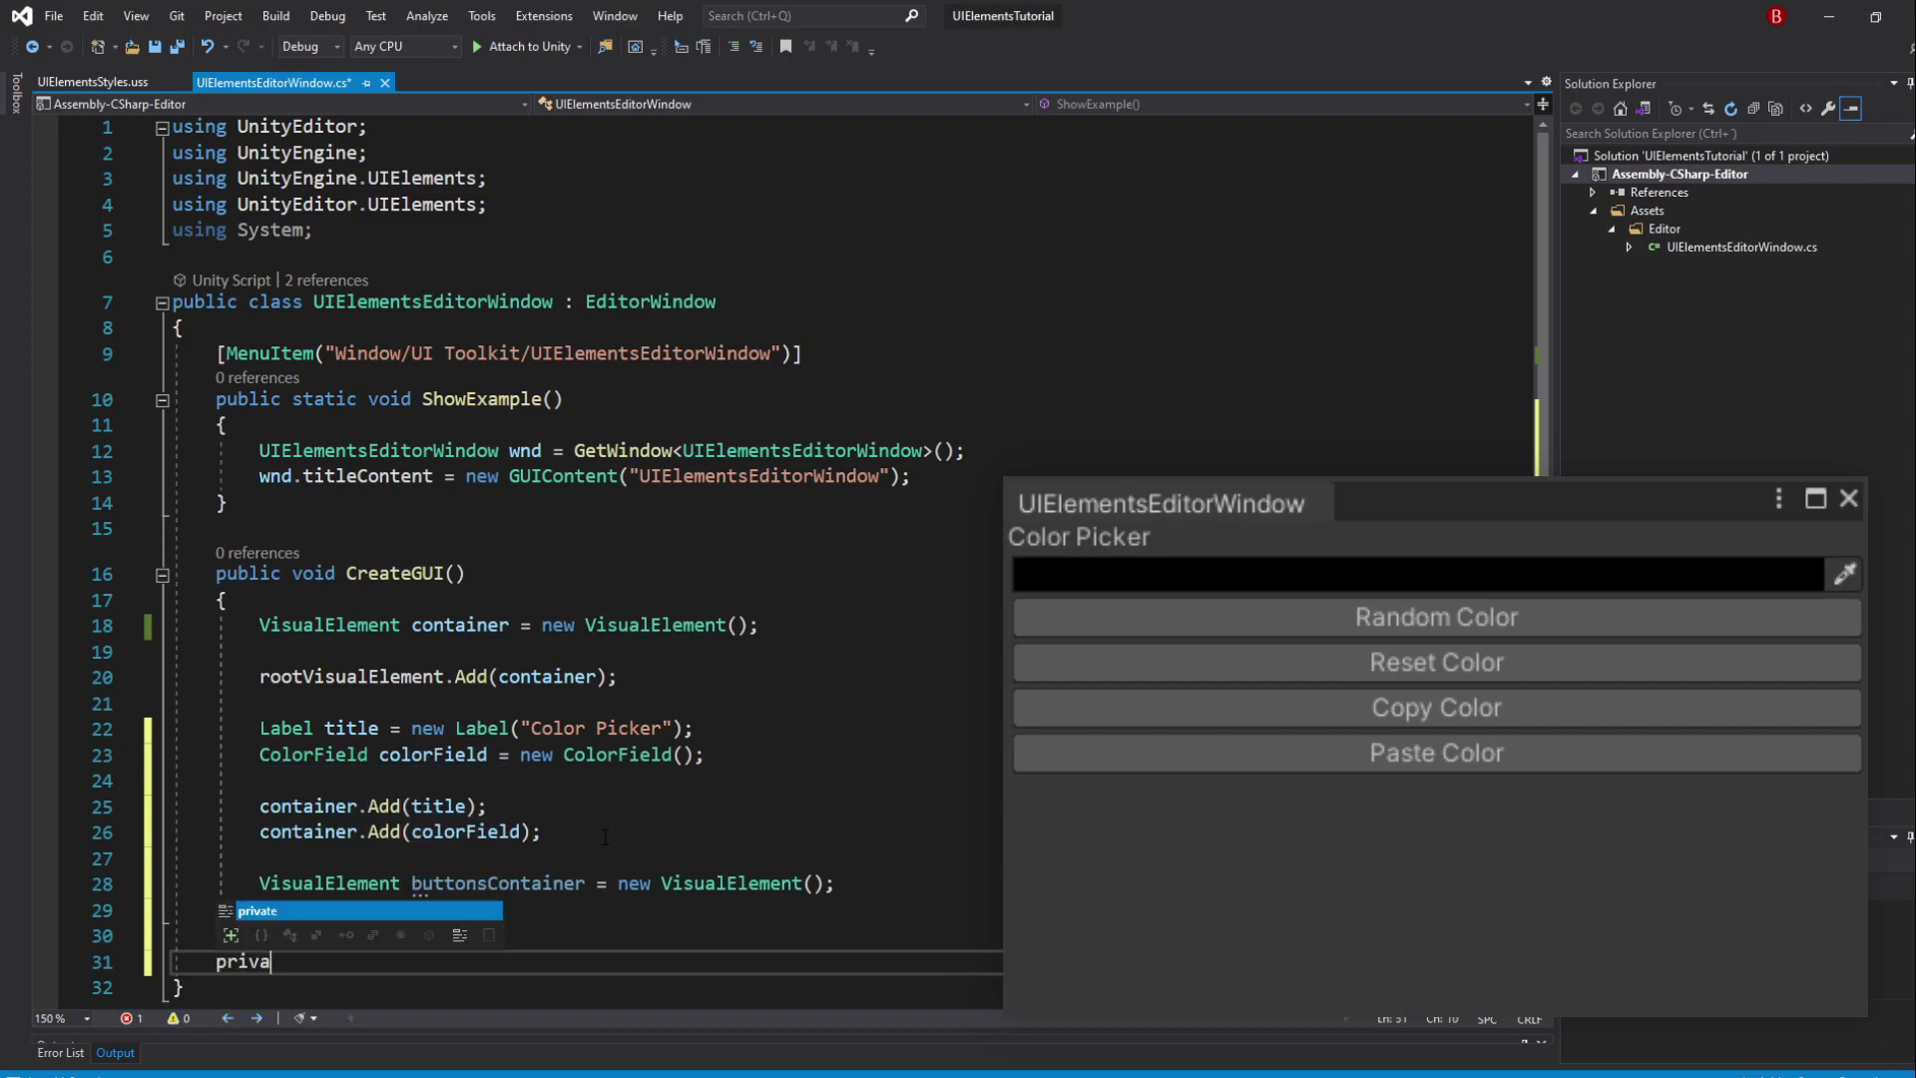
type("te Visua")
Write private VisualElement CreateButton(string text) returning new Button { text = text }
key("space")
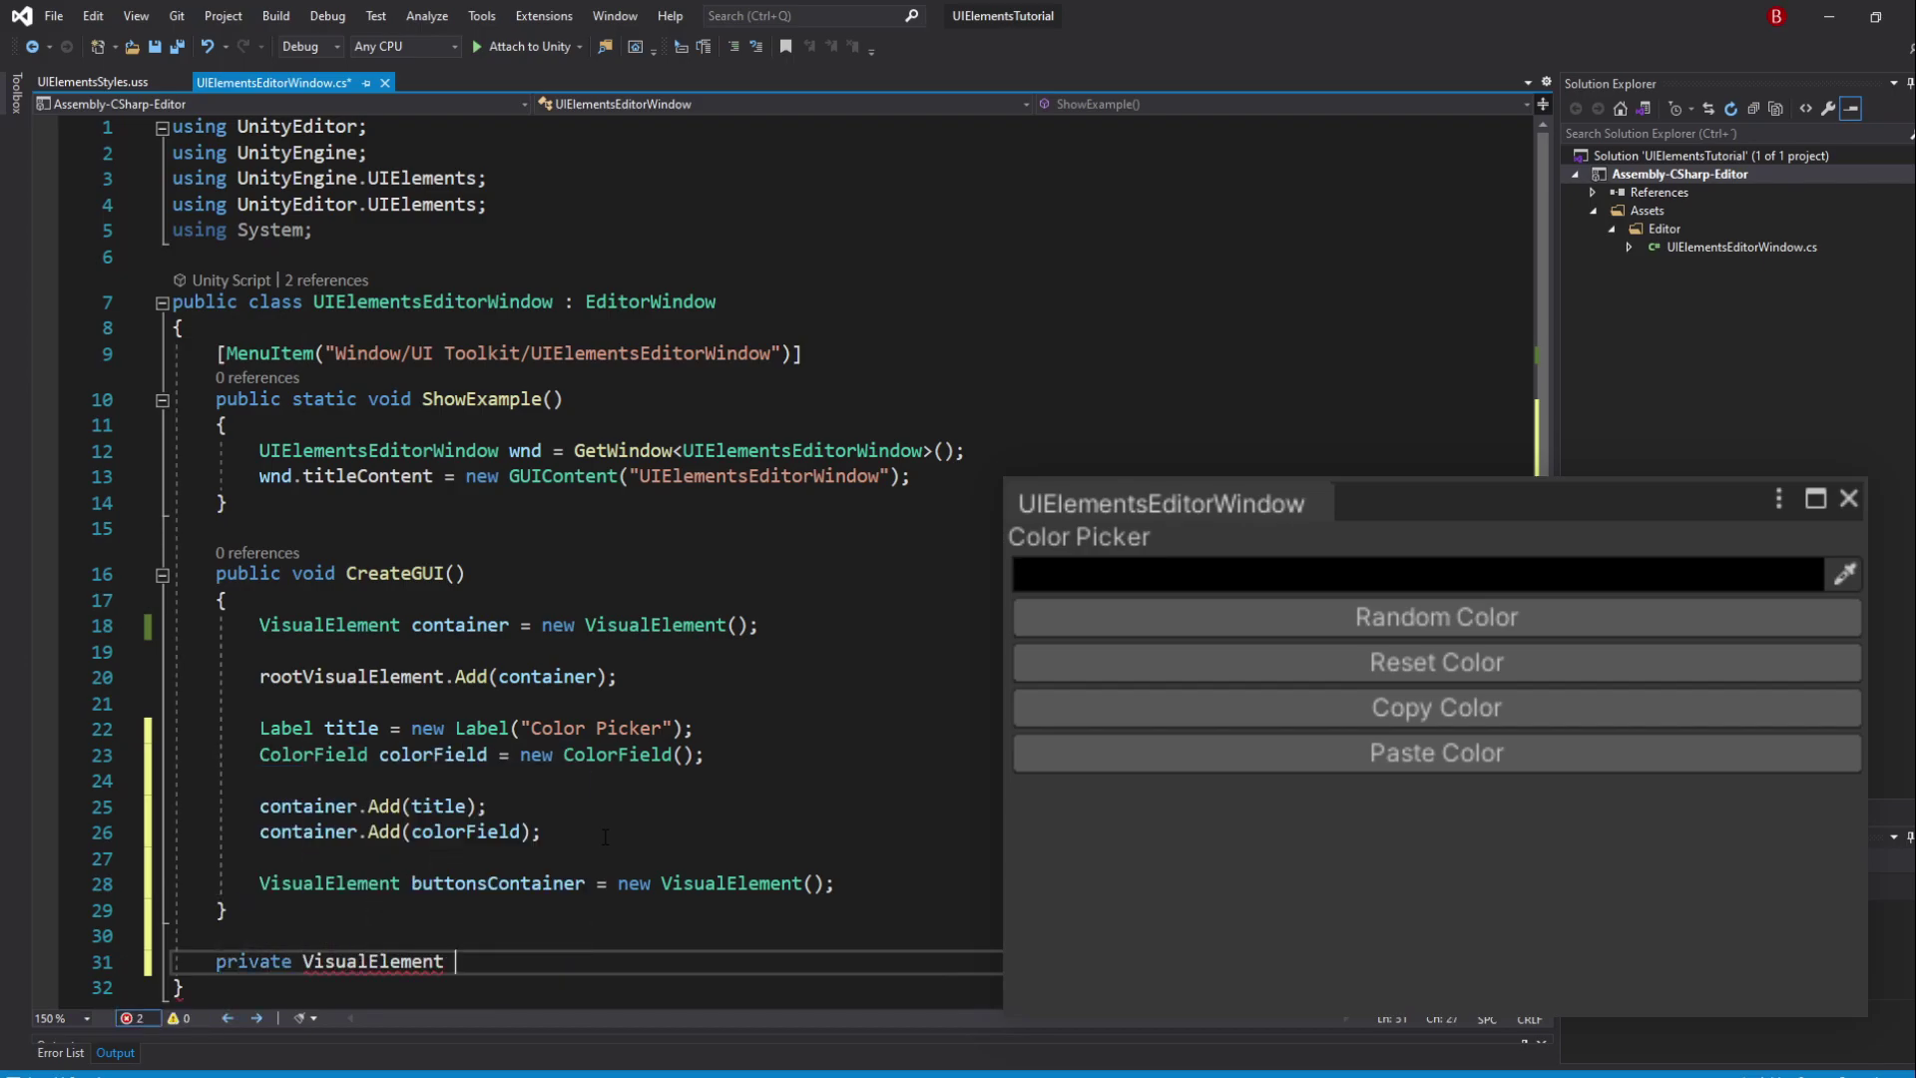
type("CreateButto")
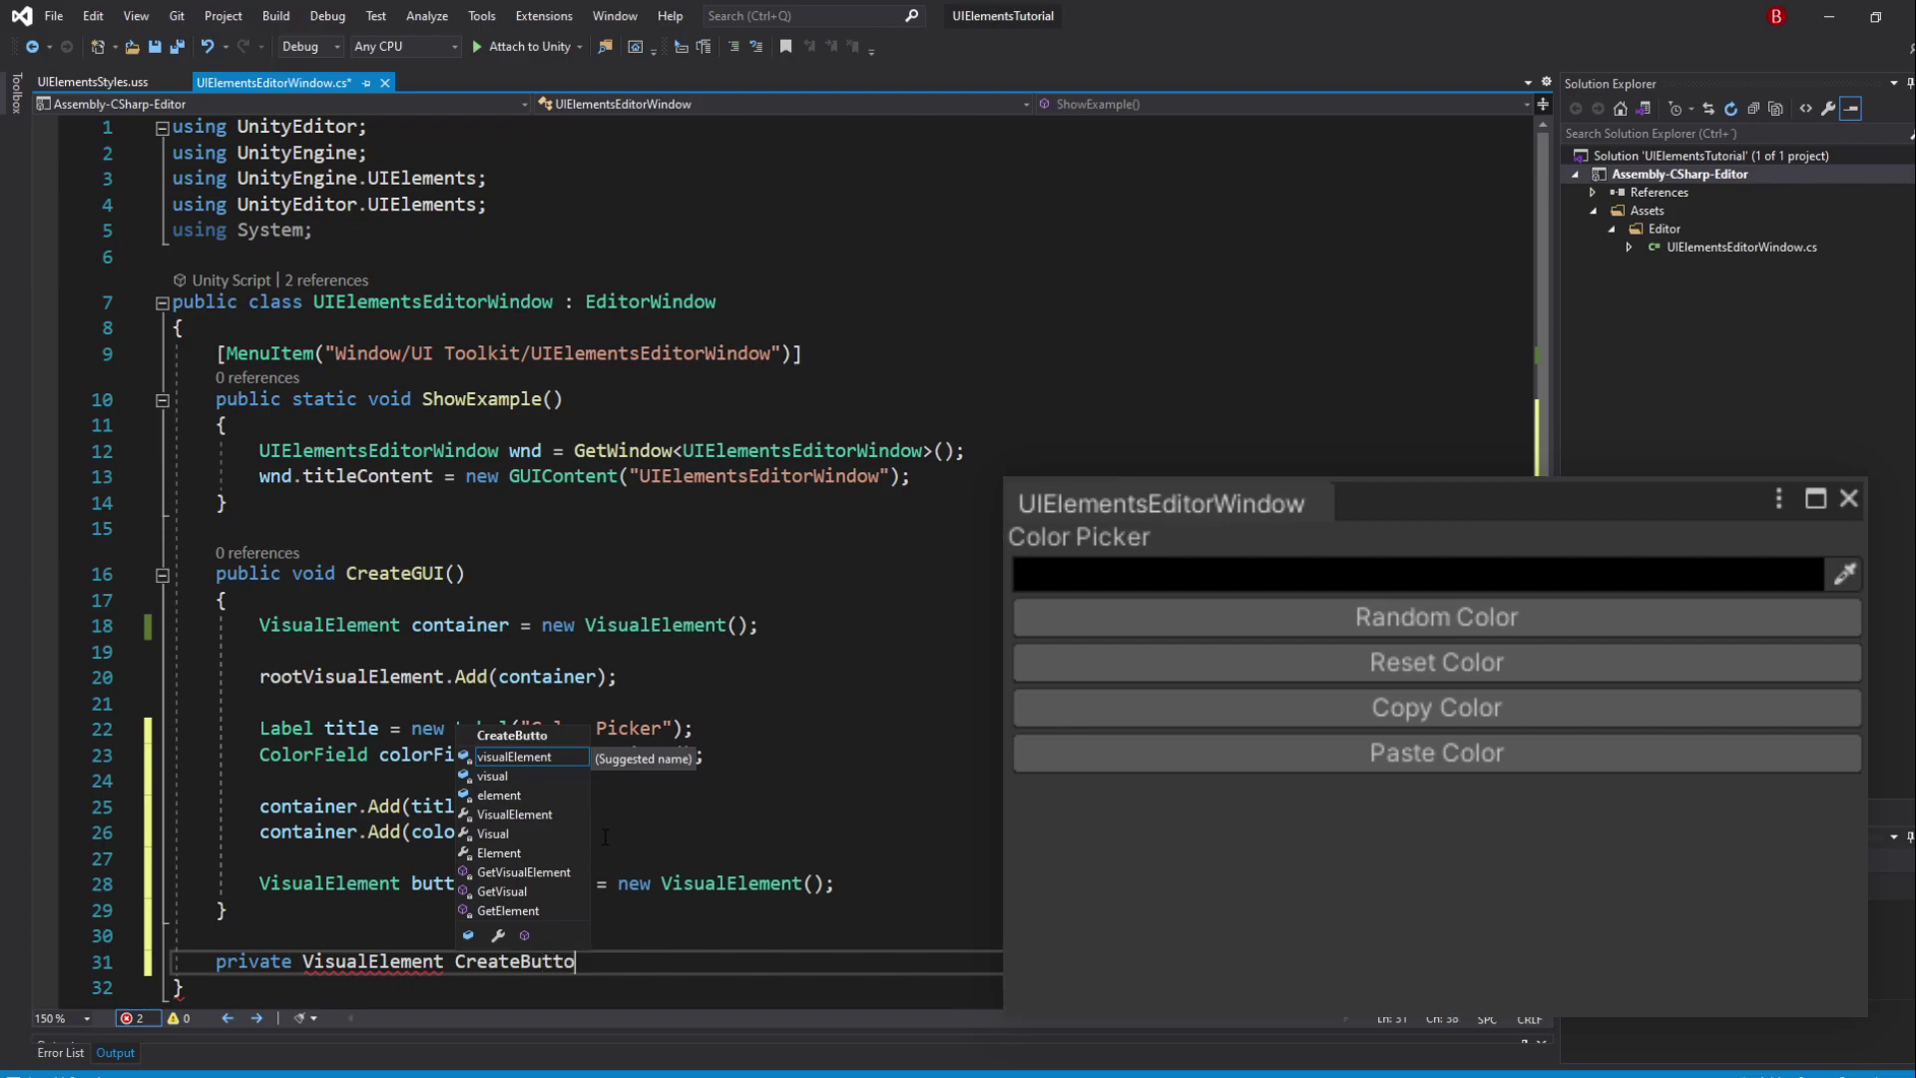
type("n(string text")
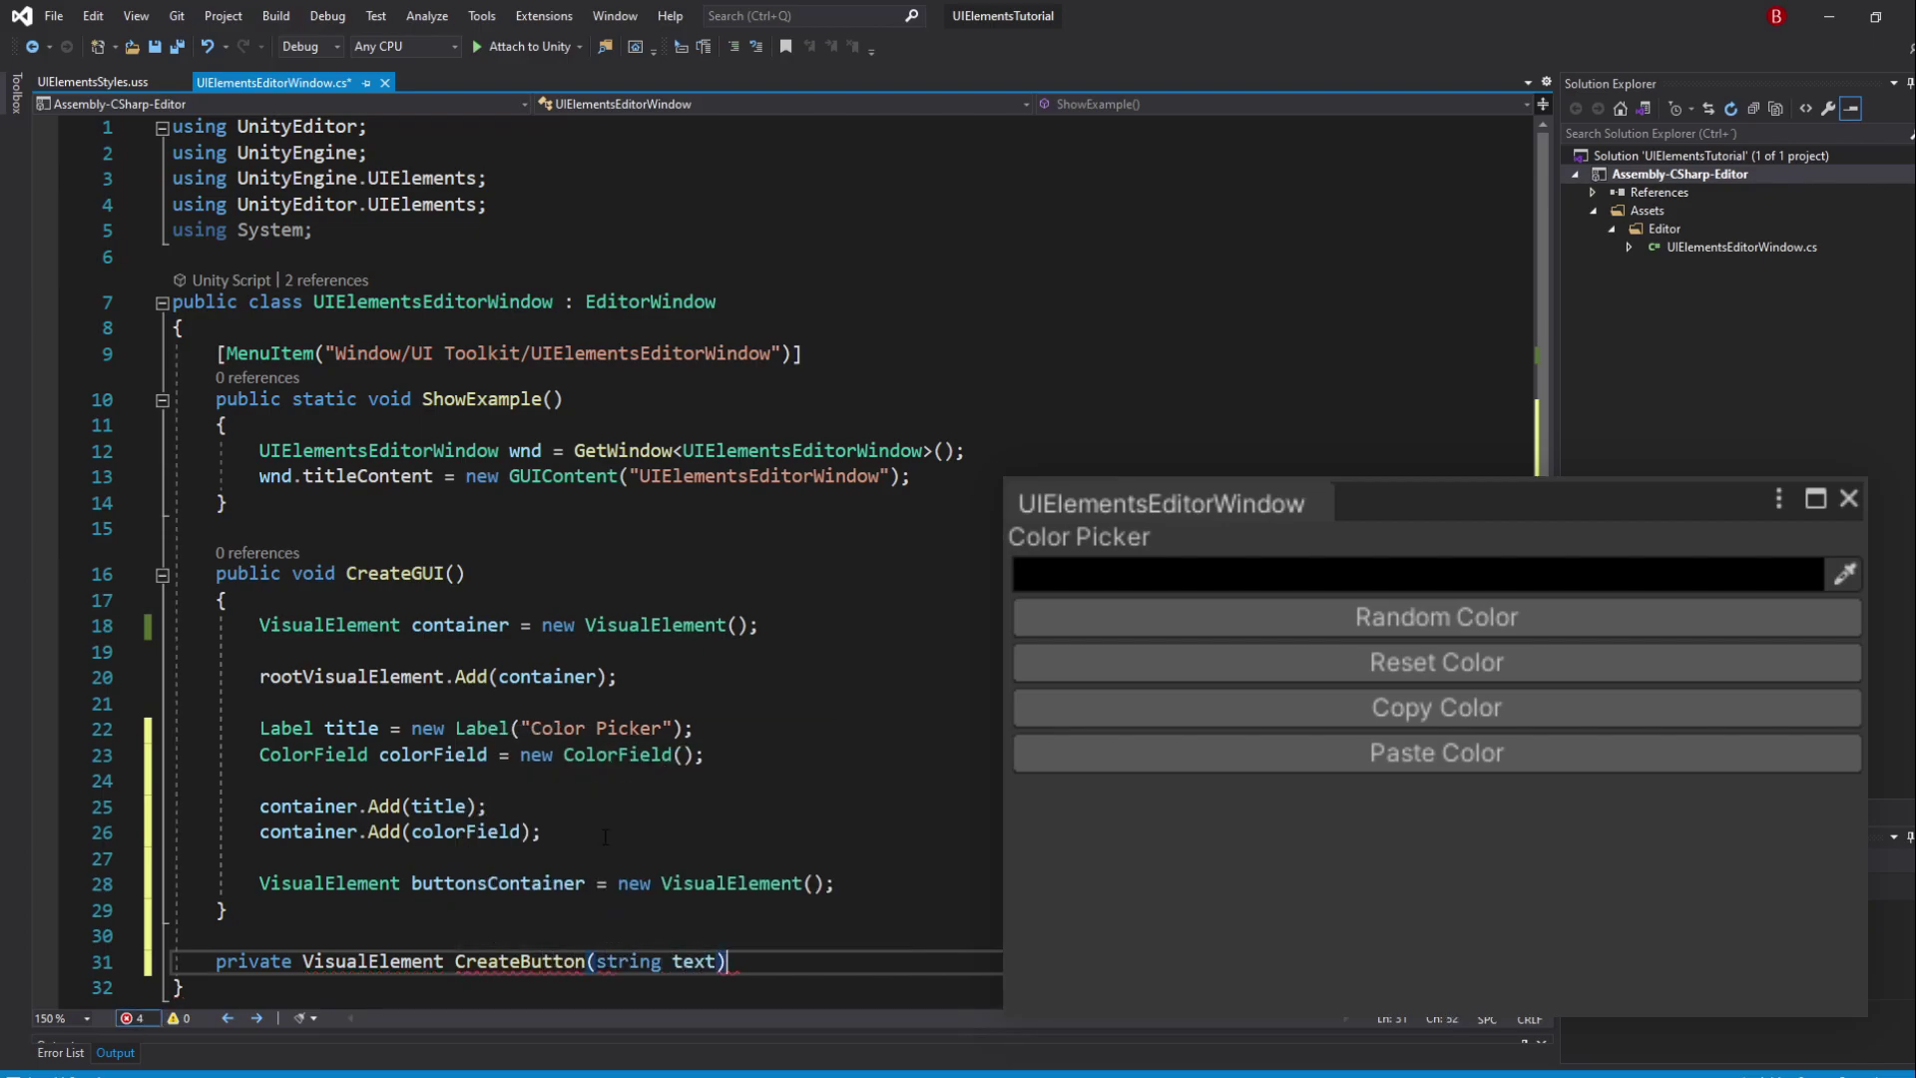
key("Return")
type("{")
key("Return")
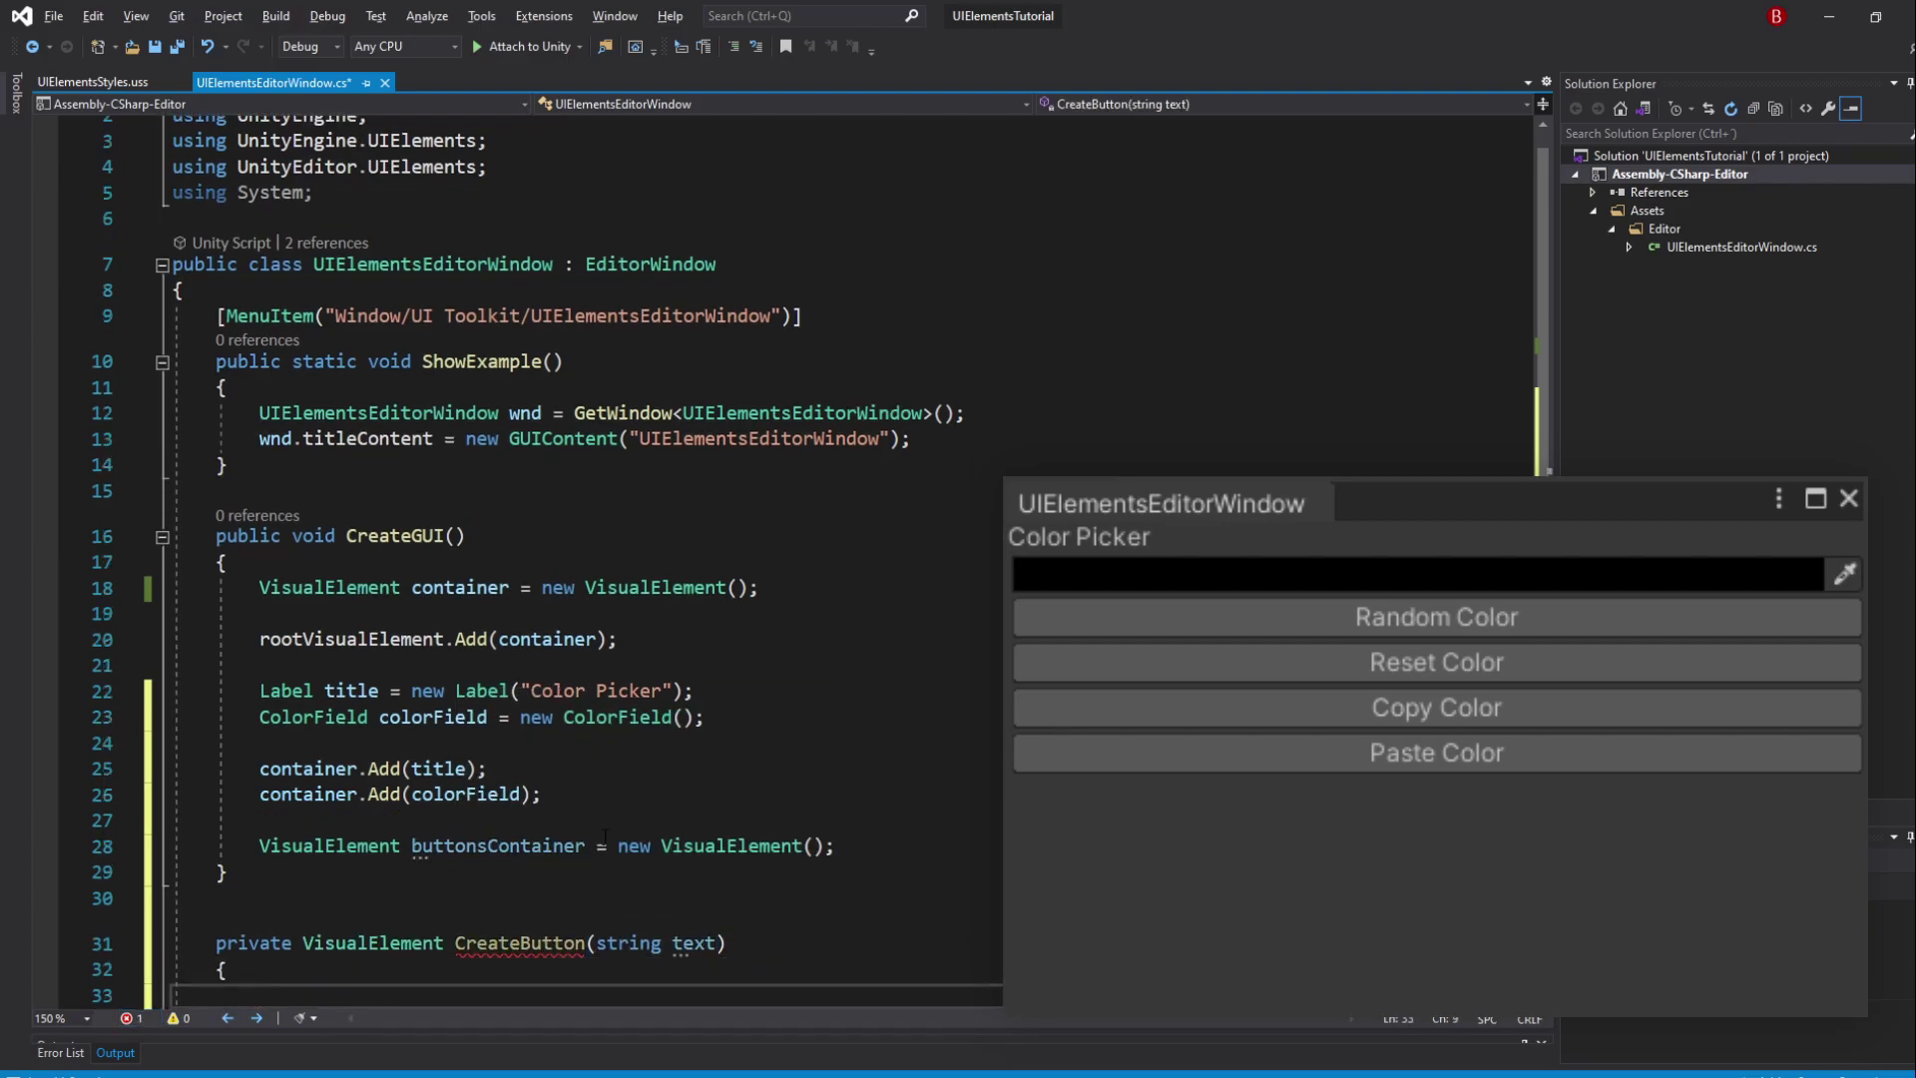
type("re")
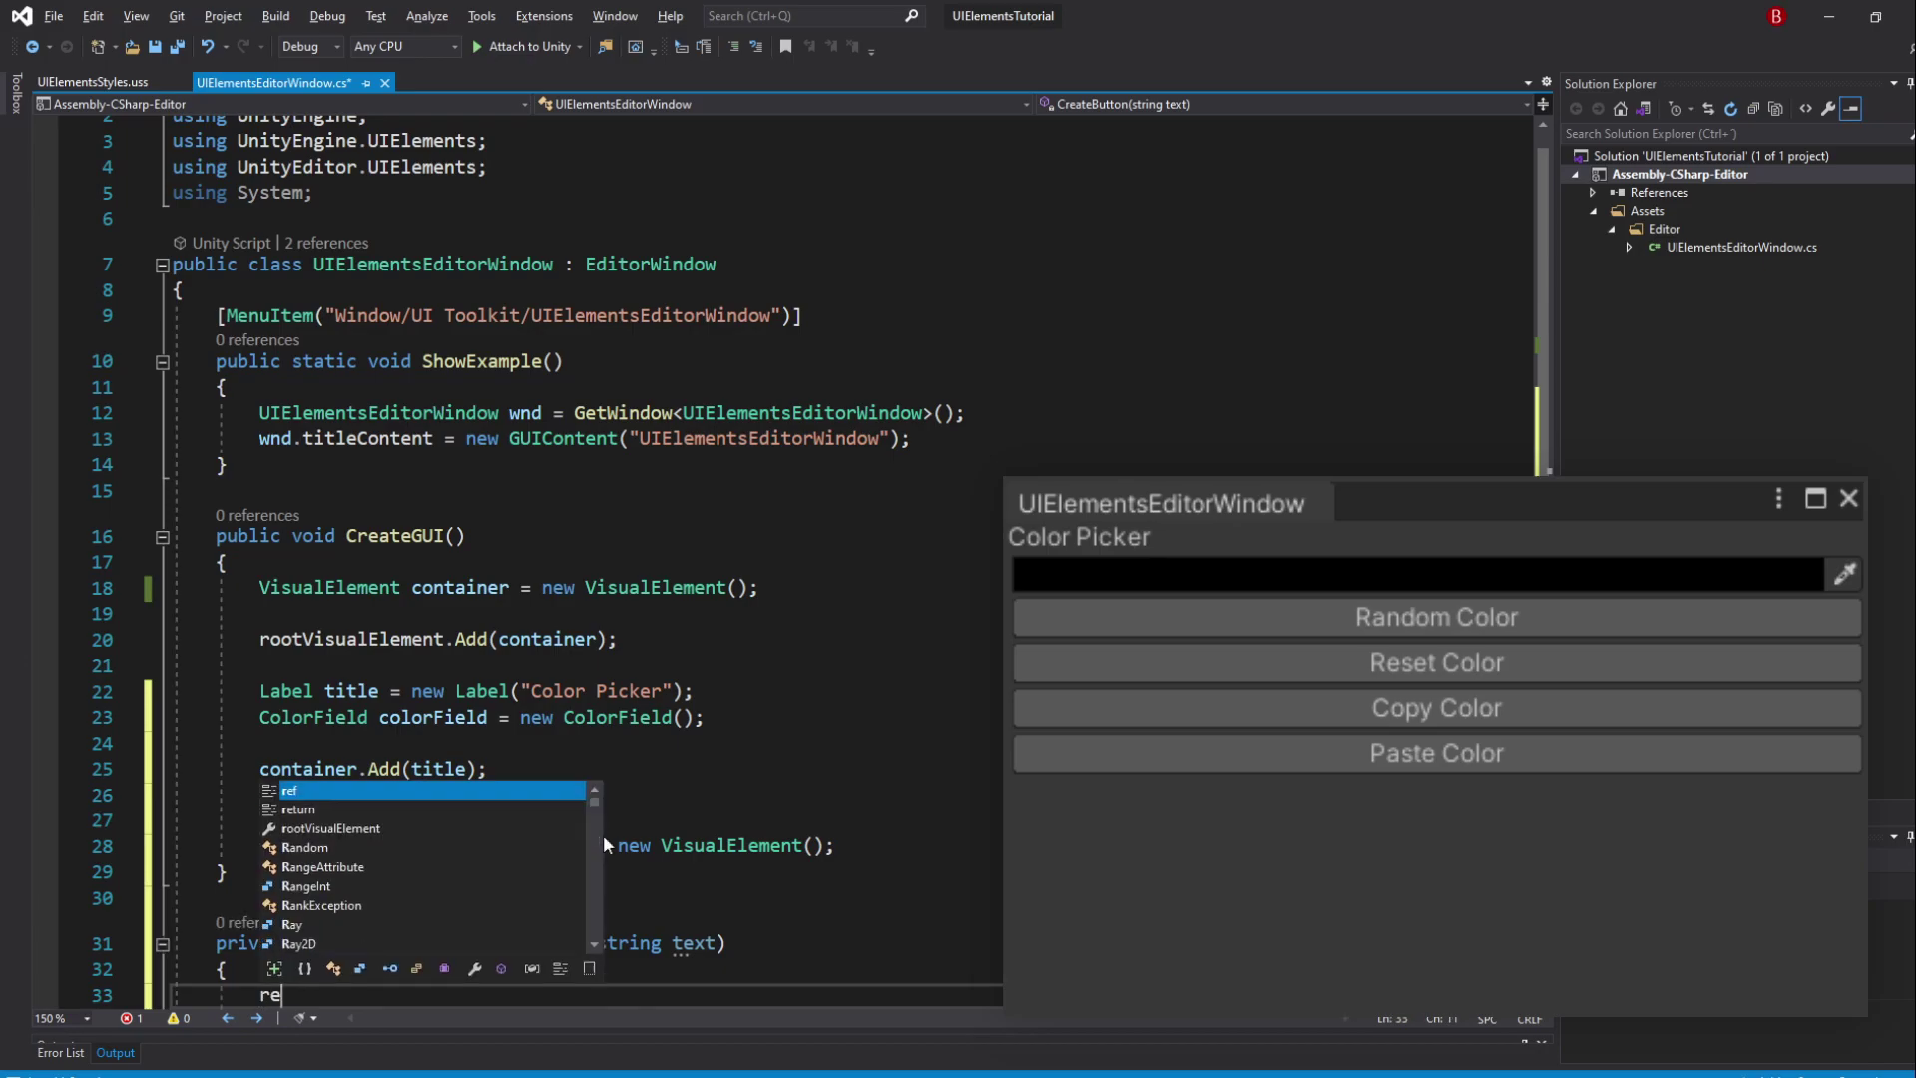
type("turn new B")
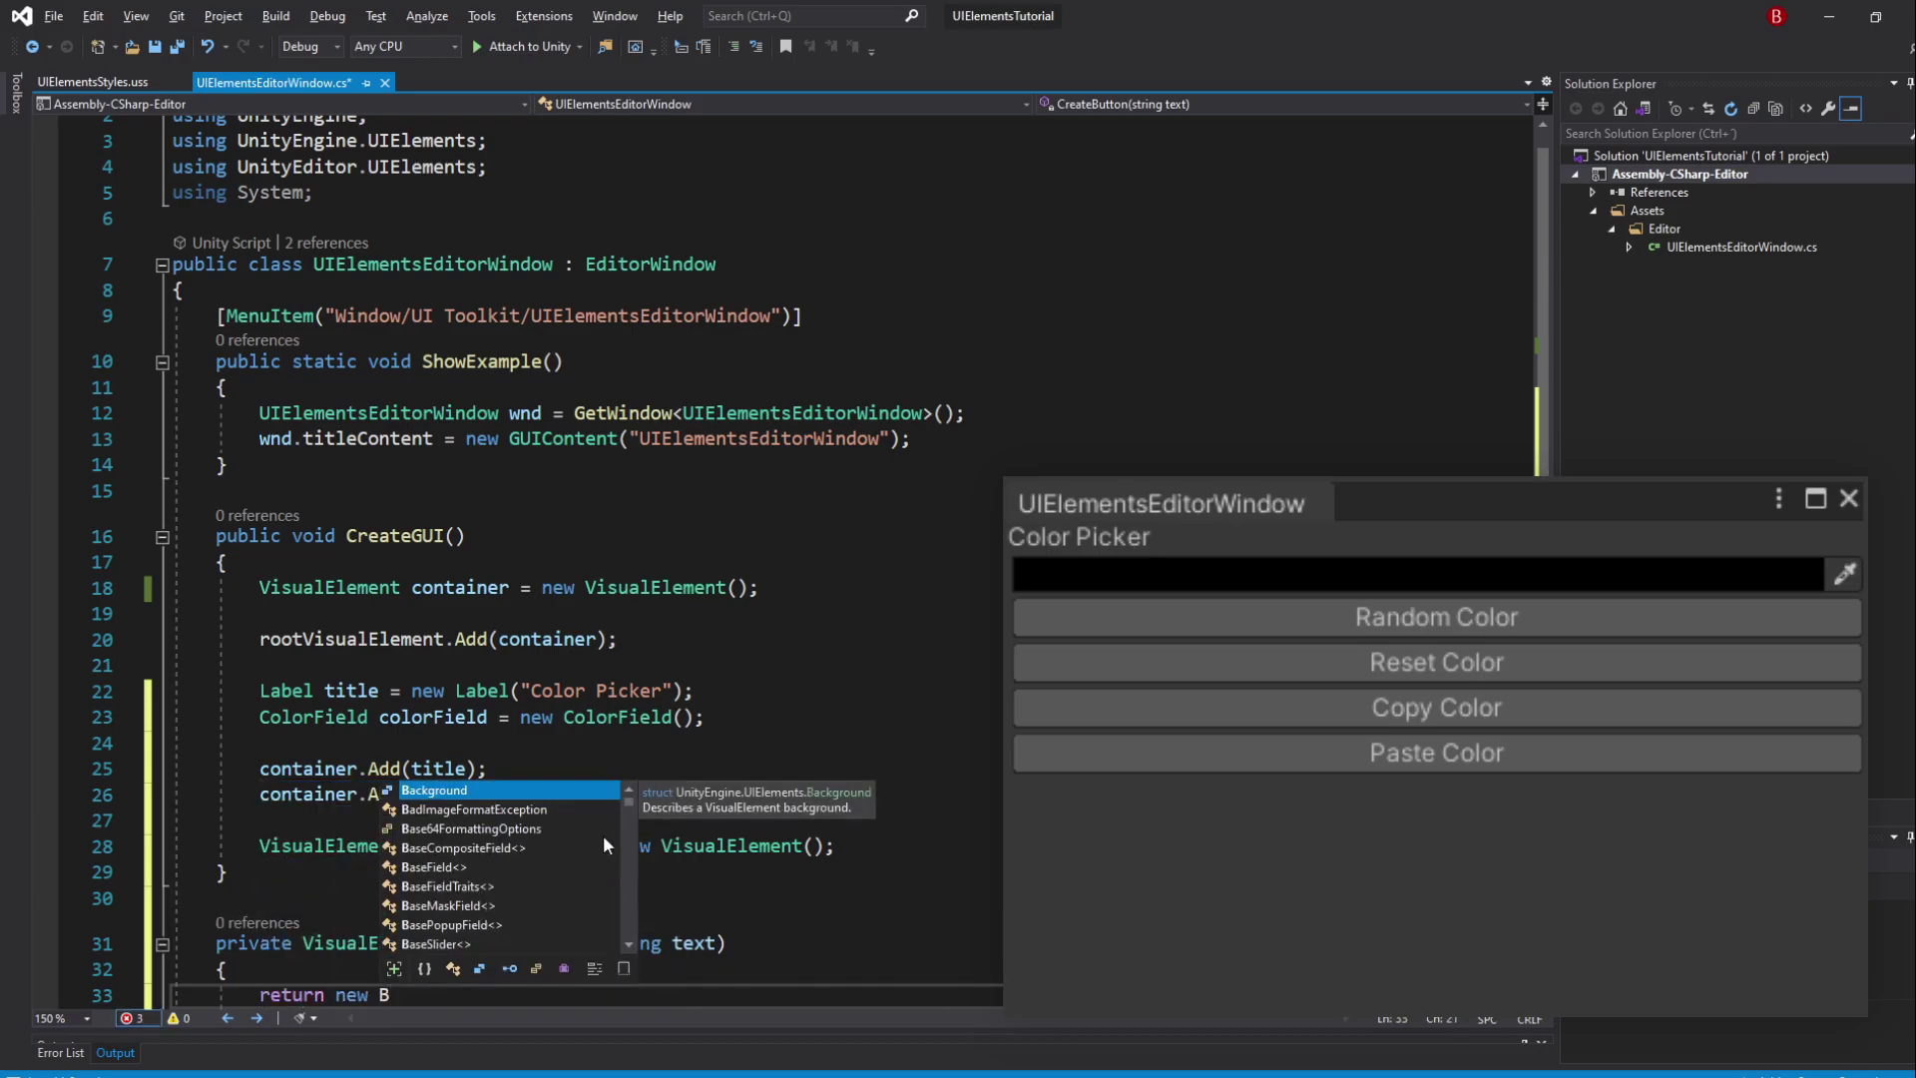
type("utt")
key("Tab")
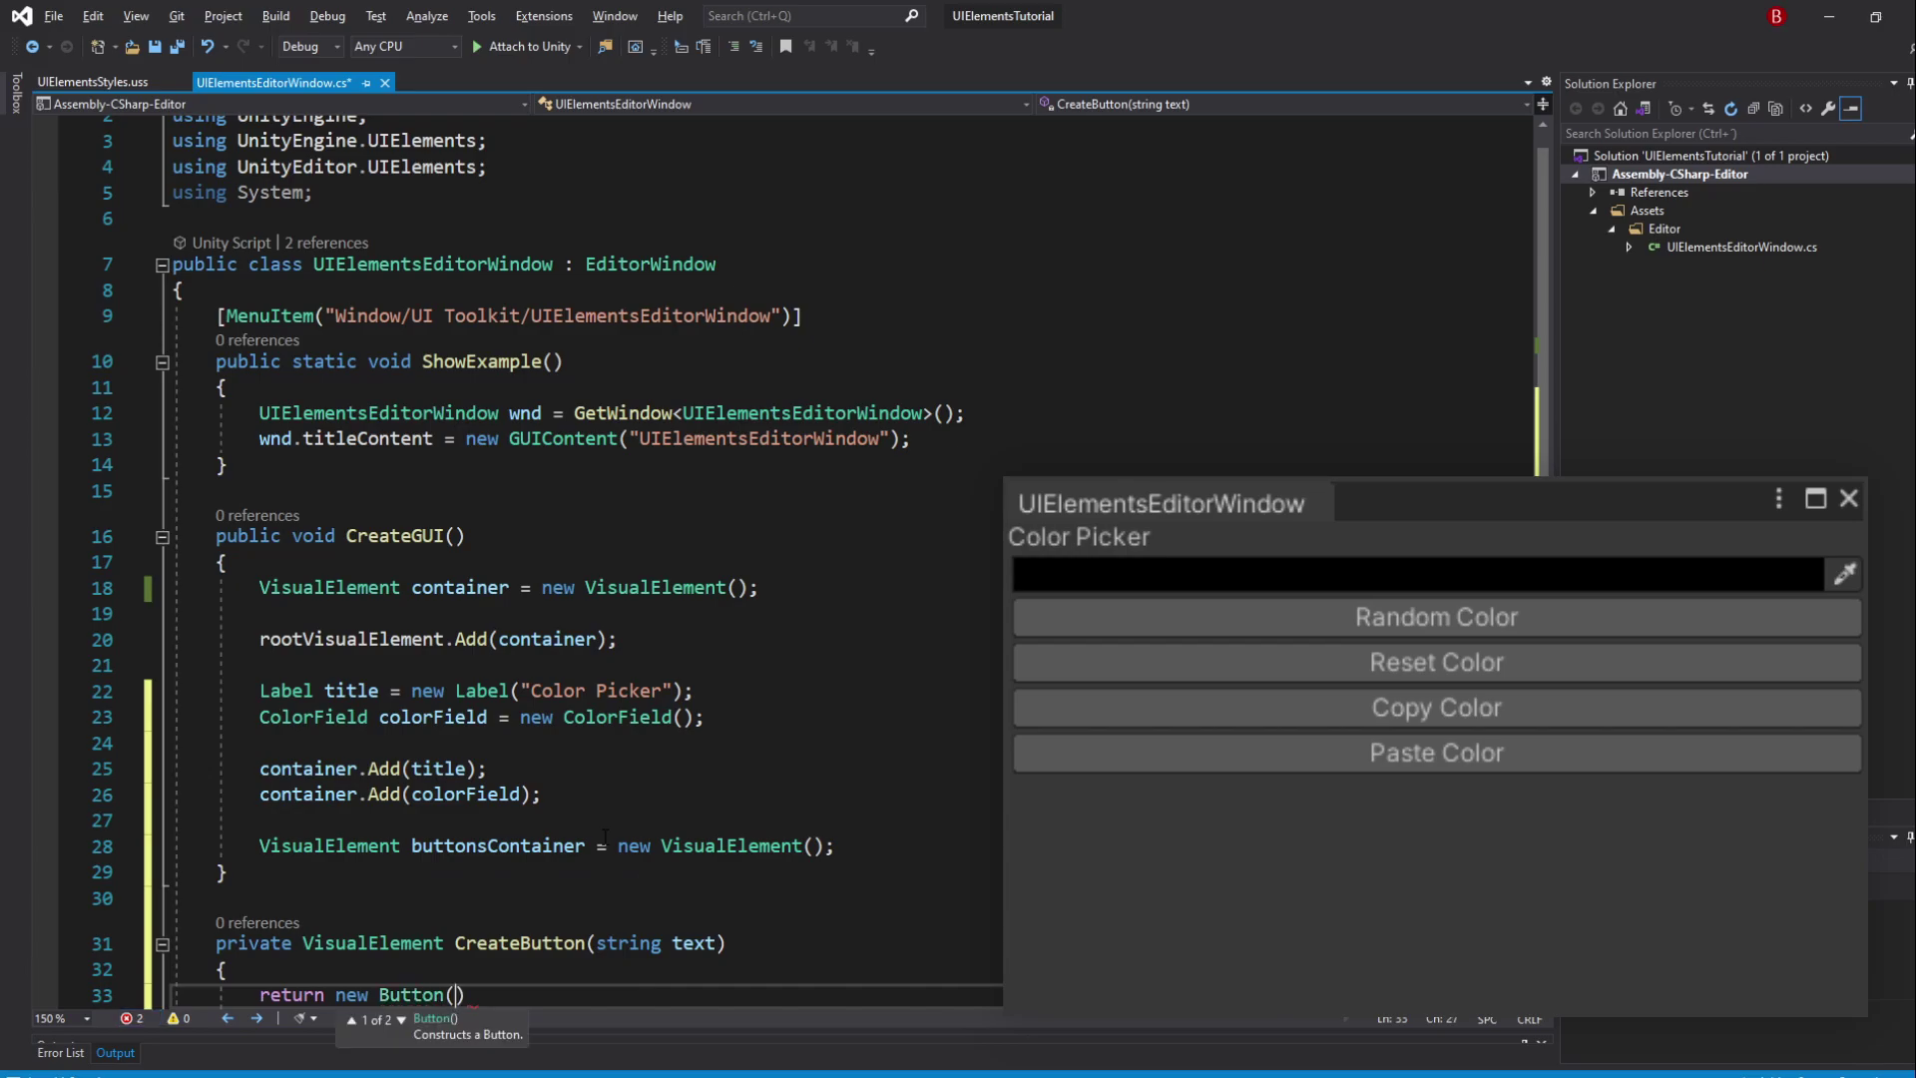
type("() { ")
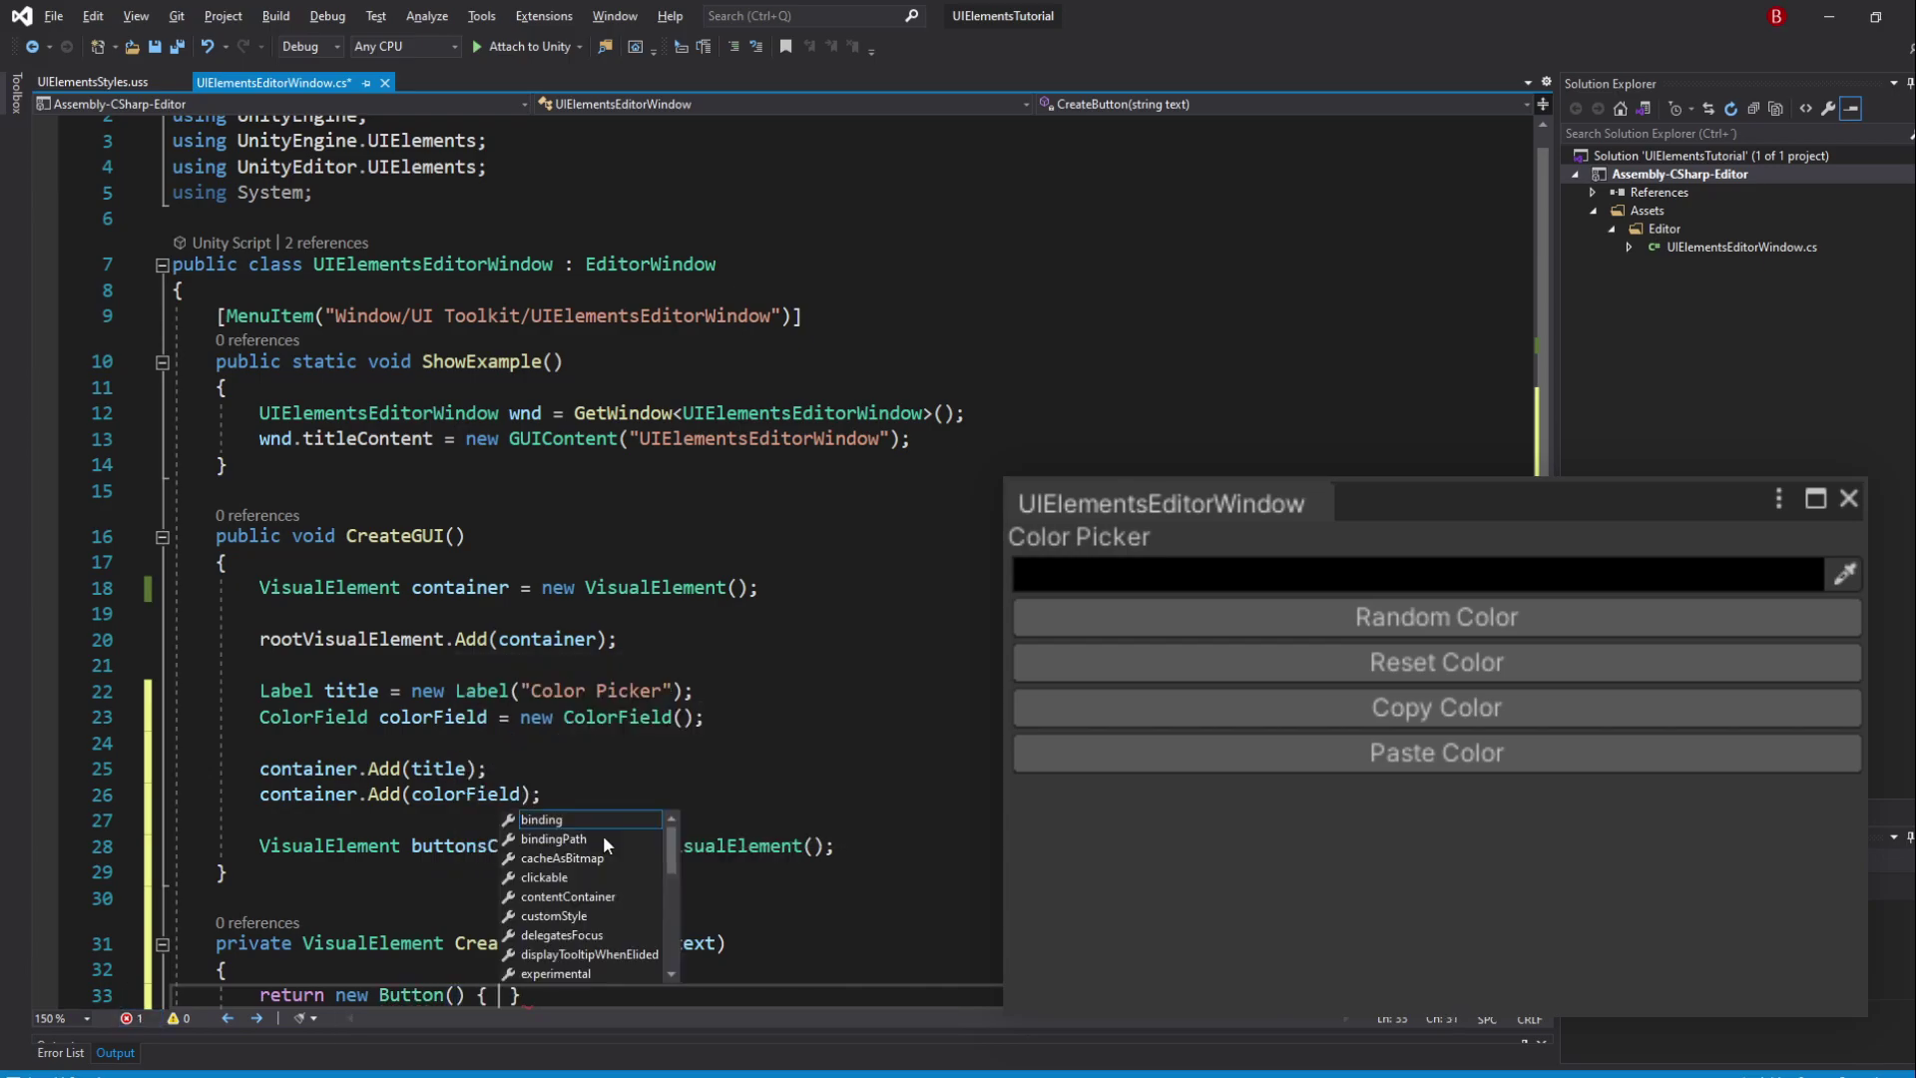
type("text")
key("Escape")
type("=")
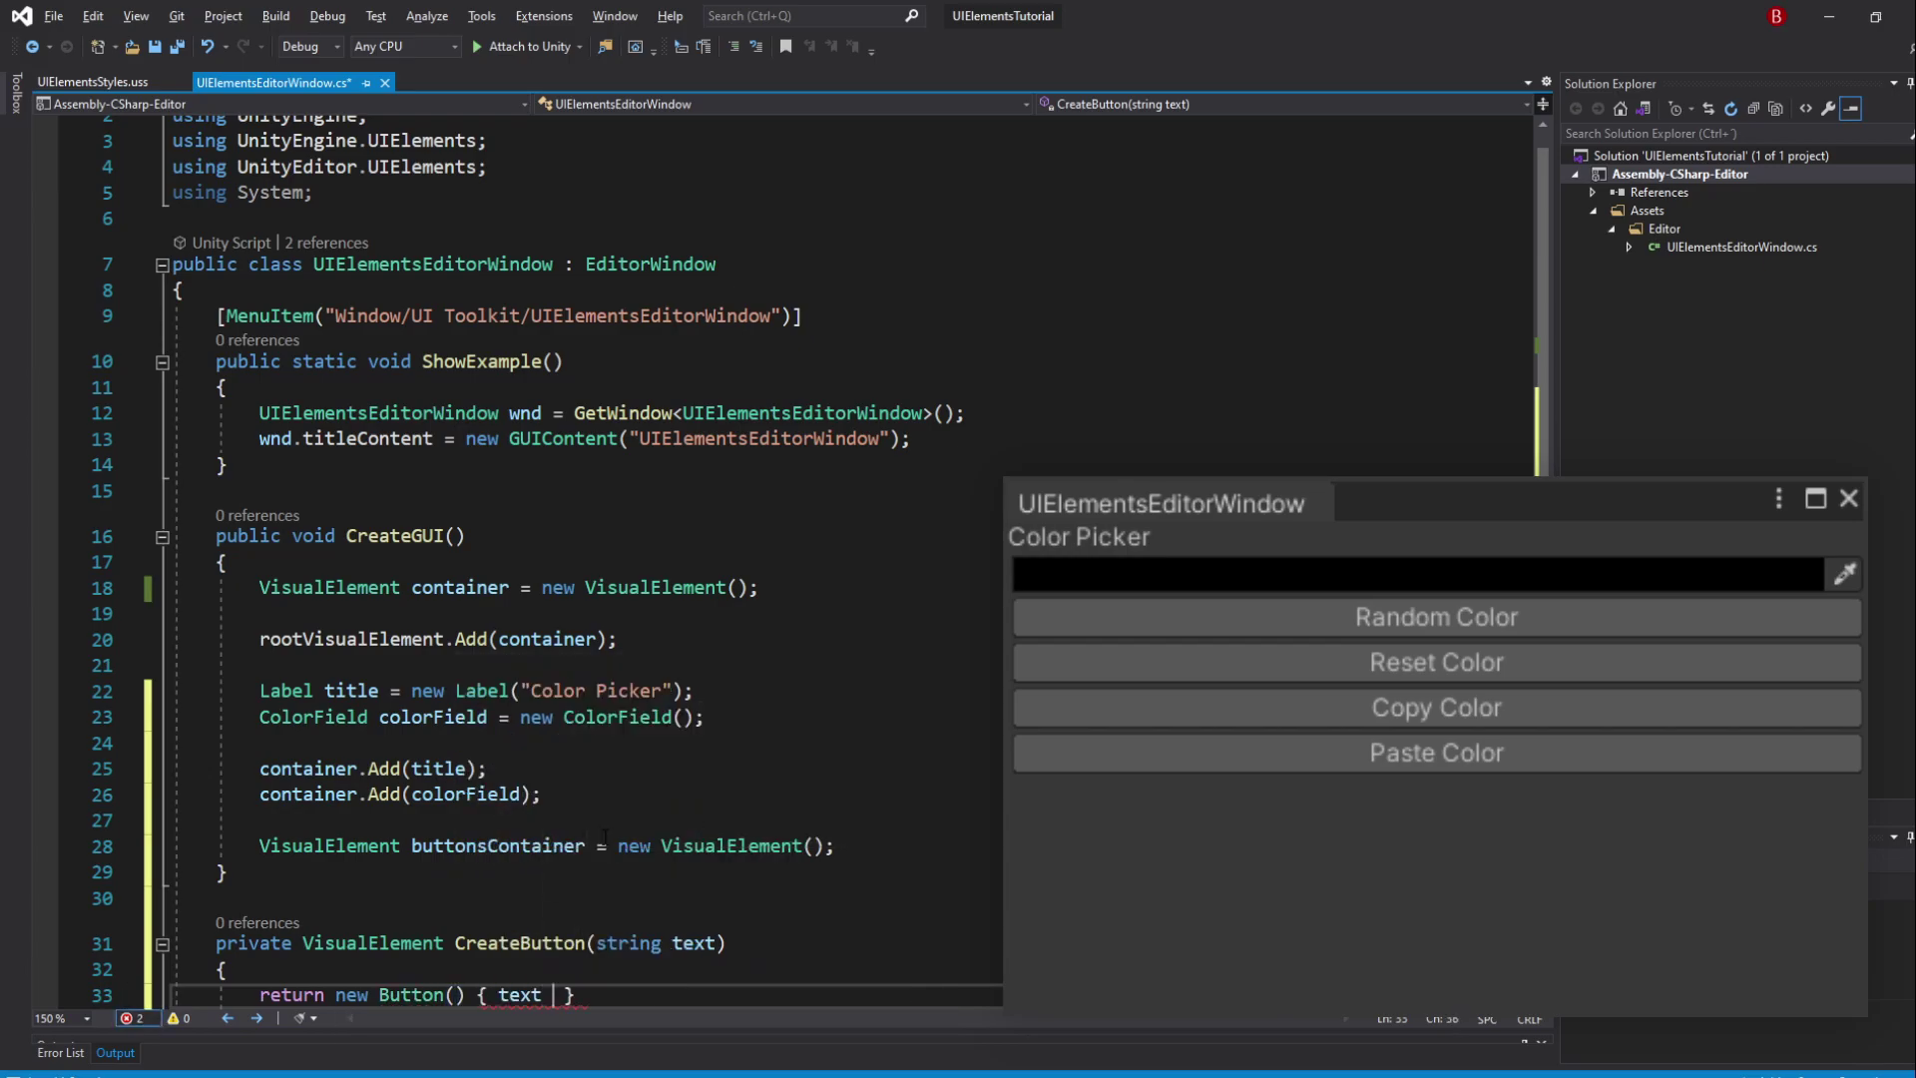
type(" text")
key("Escape")
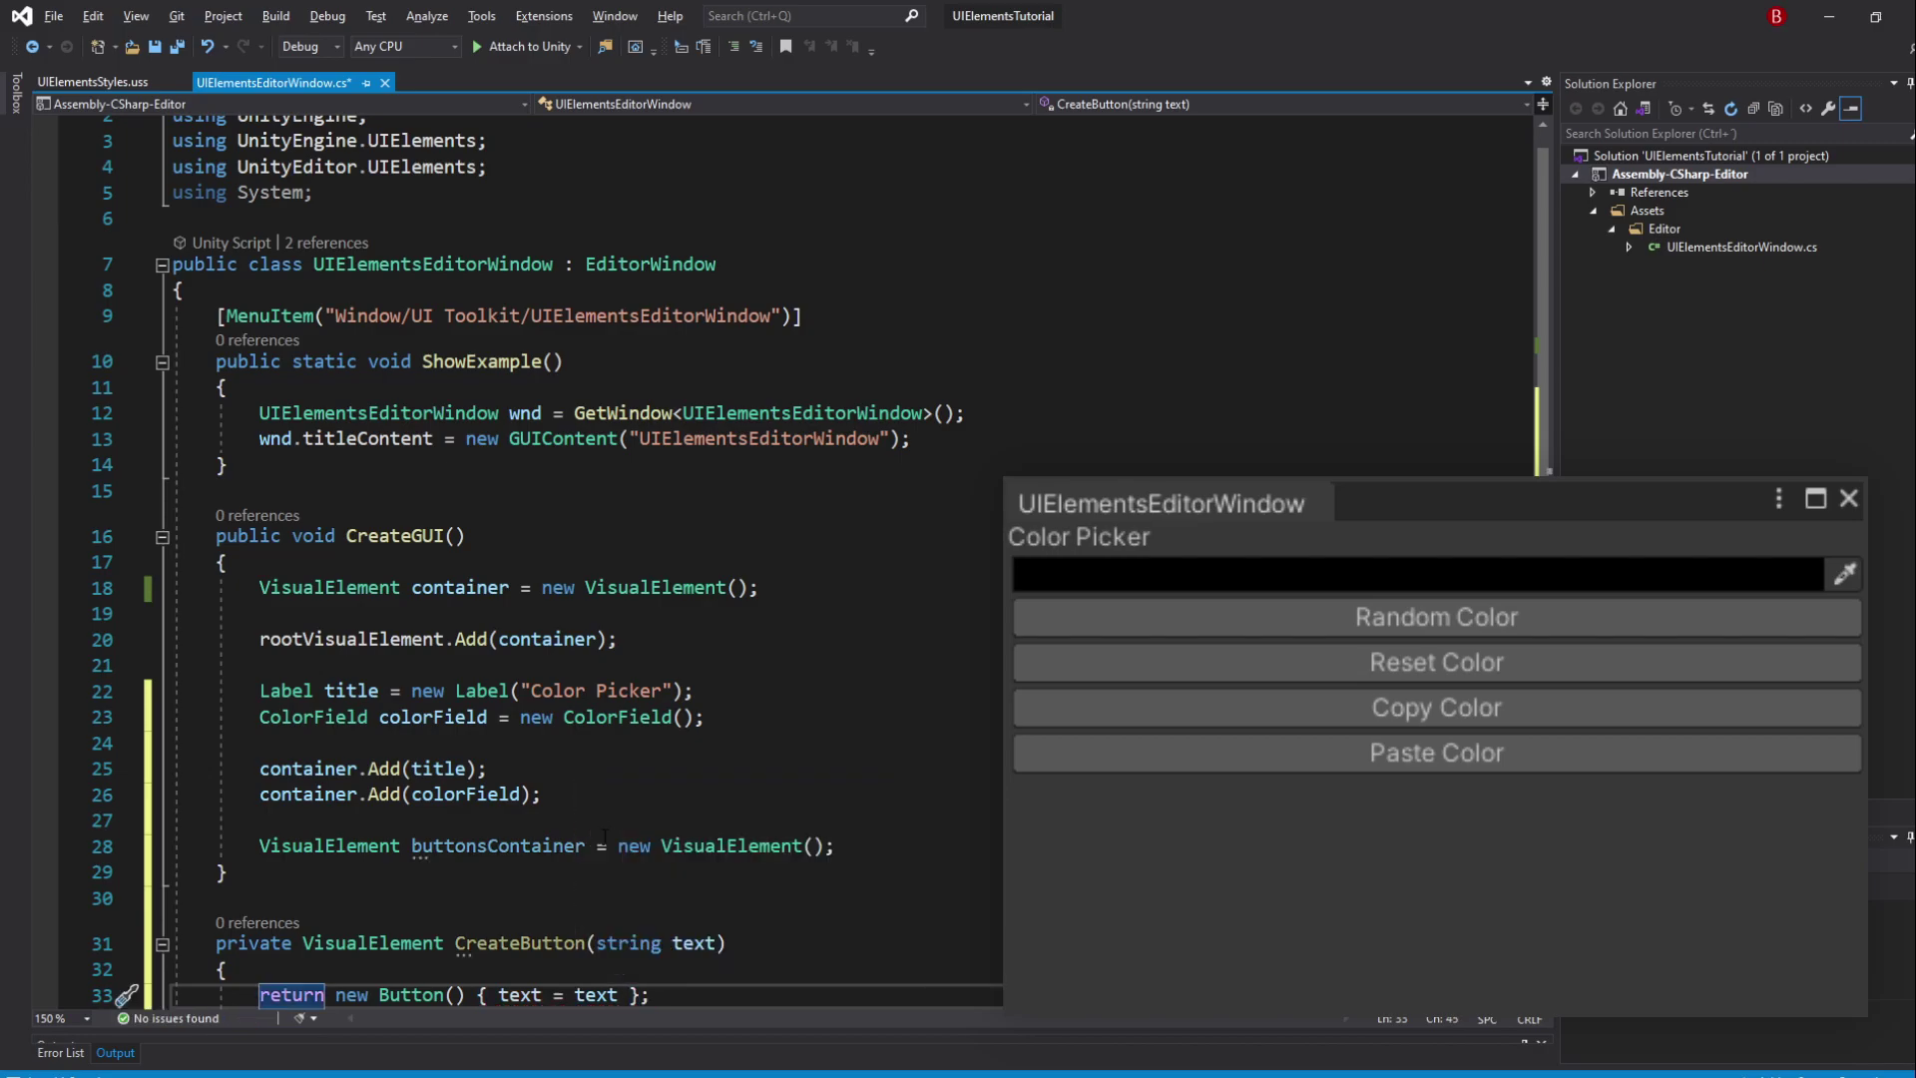
scroll(605, 835, "down", 1)
Declare a Random Color button from CreateButton, cast to Button via quick fix
left_click(879, 767)
key("Return")
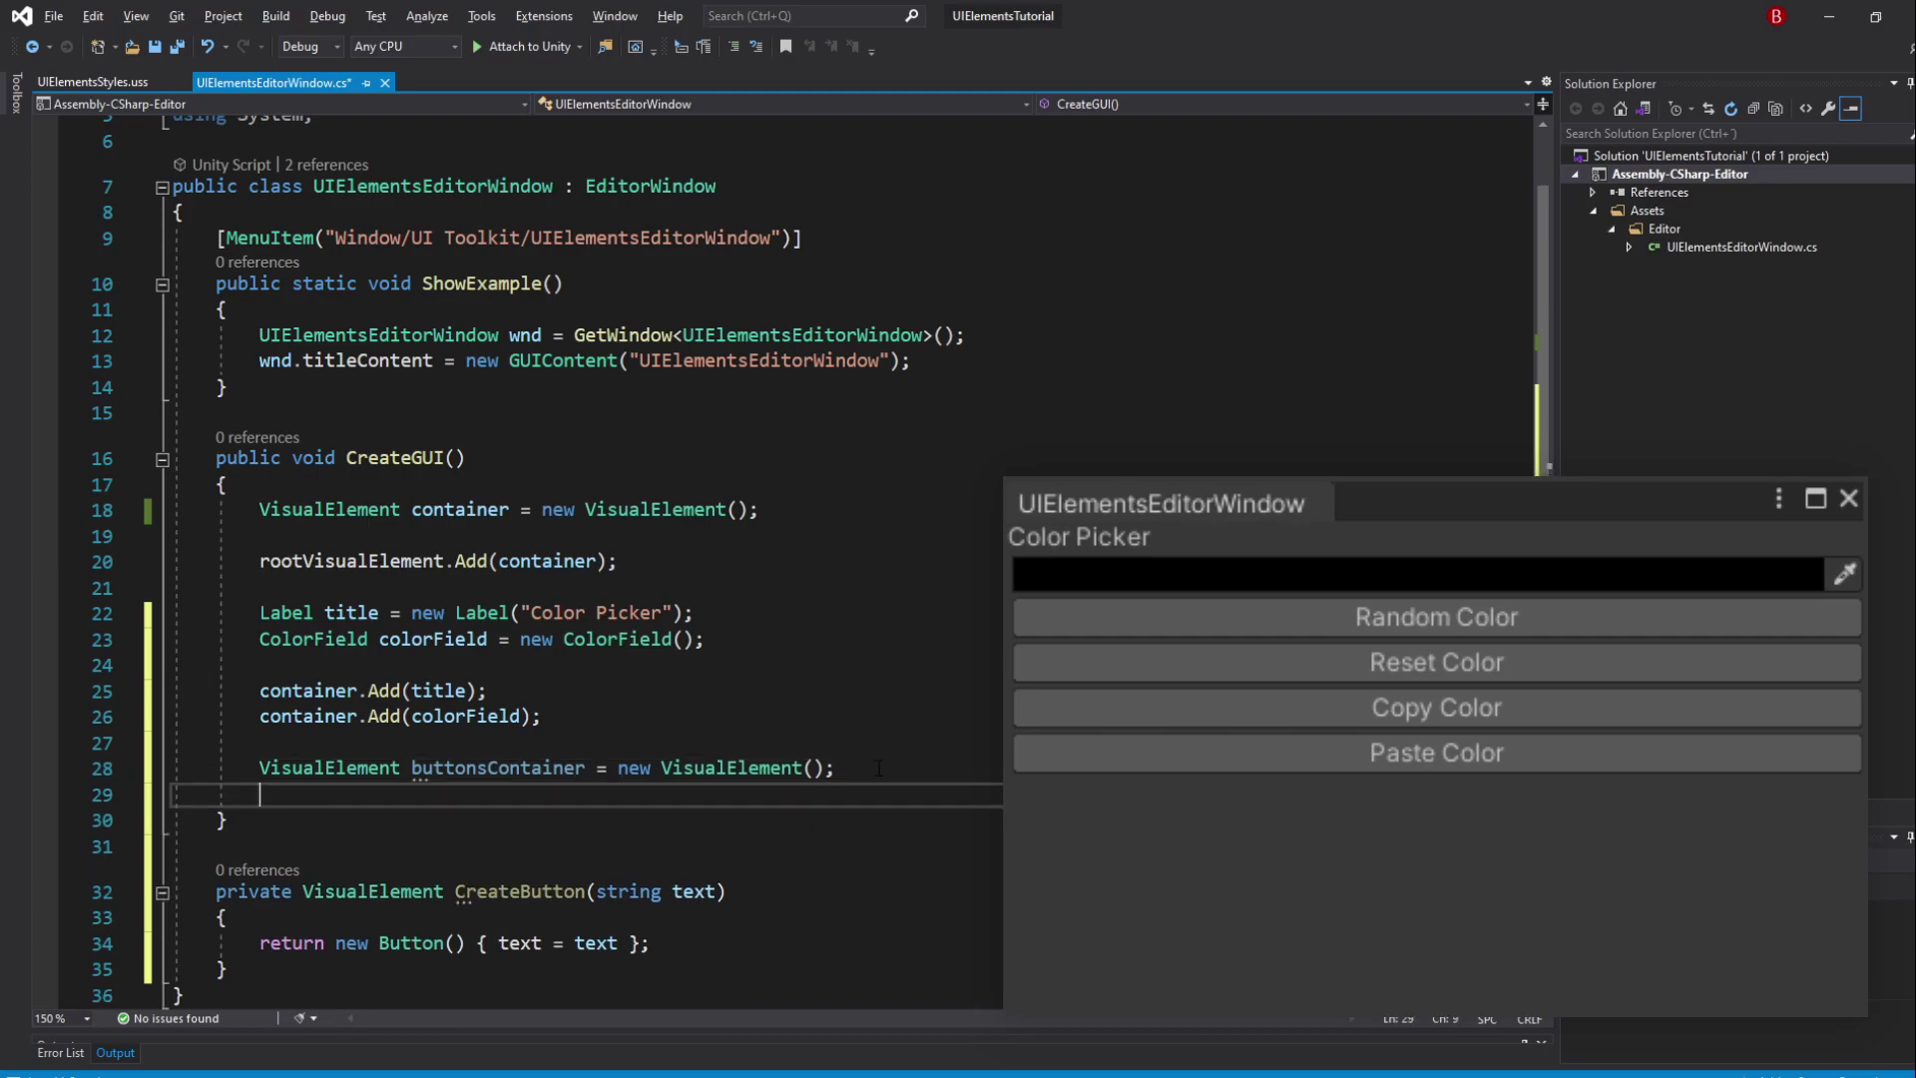
key("Return")
type("Button ran")
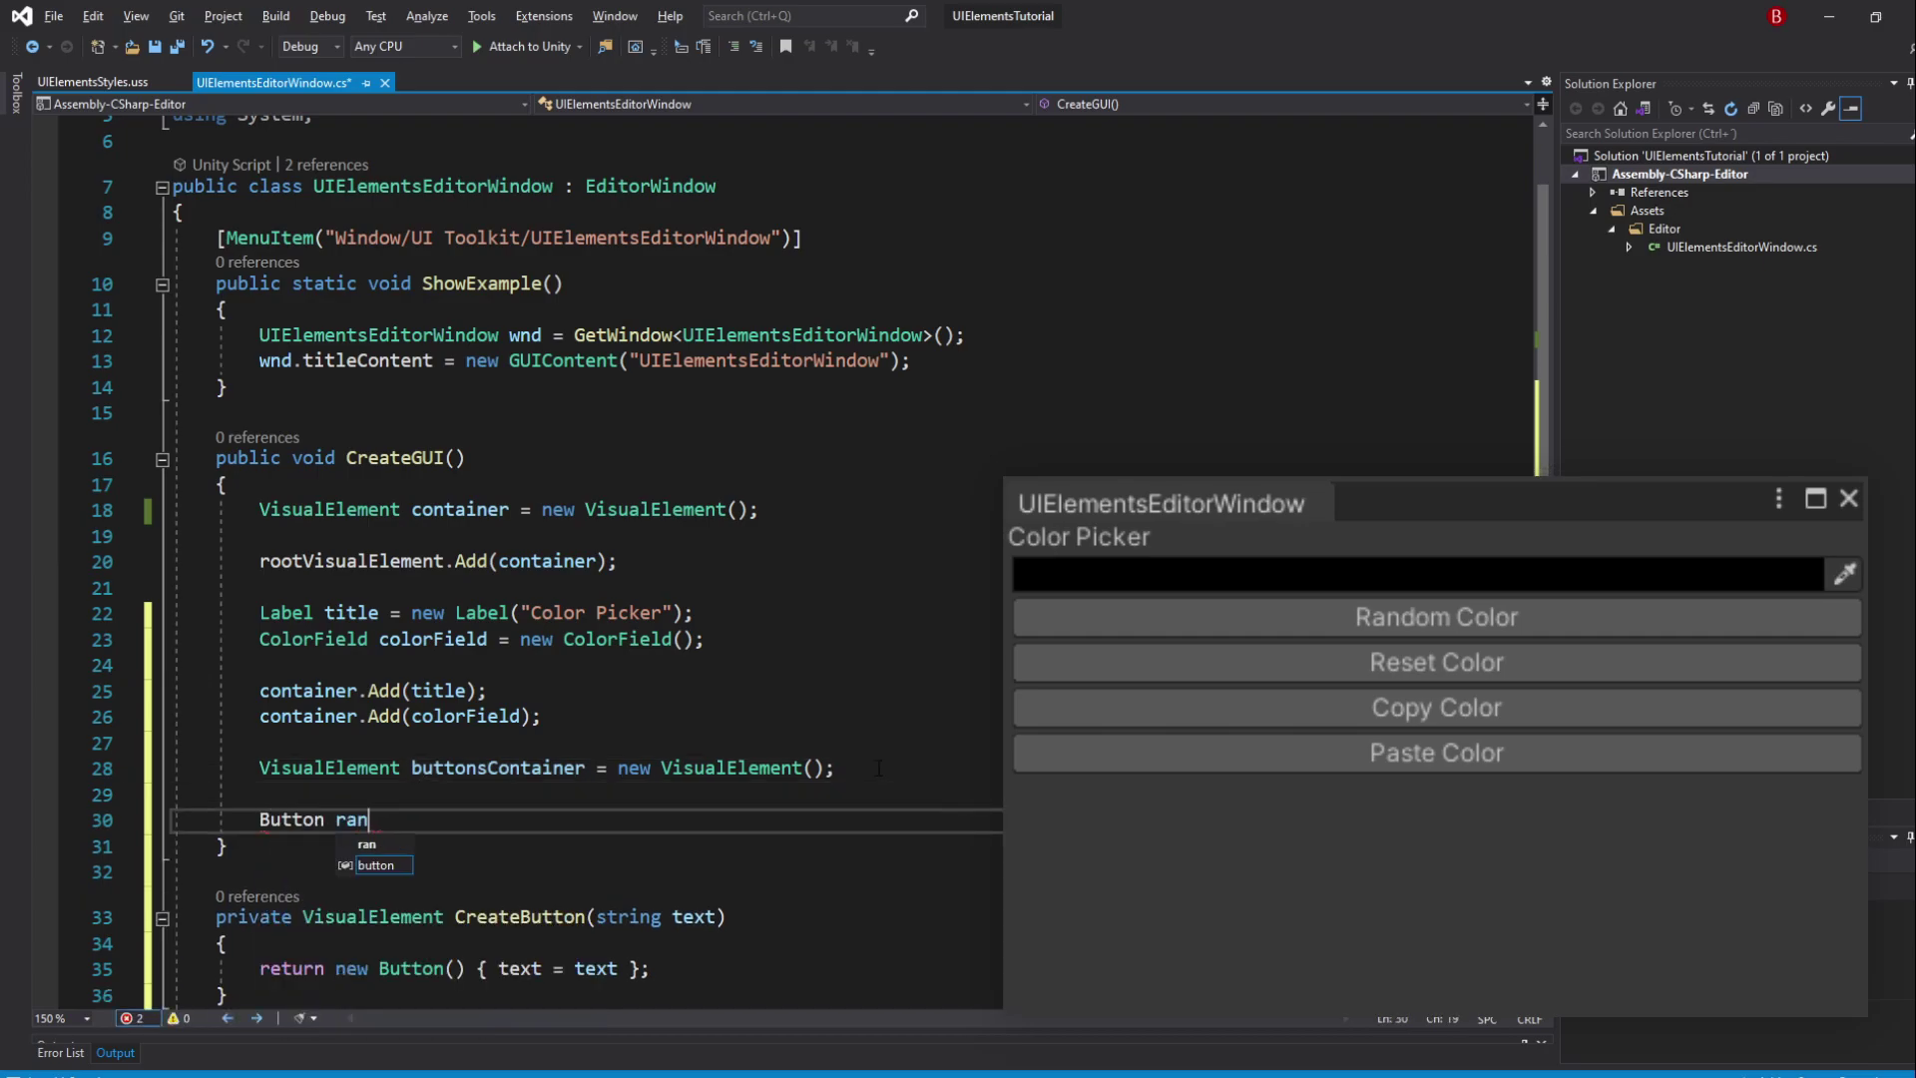
type("domColorButton")
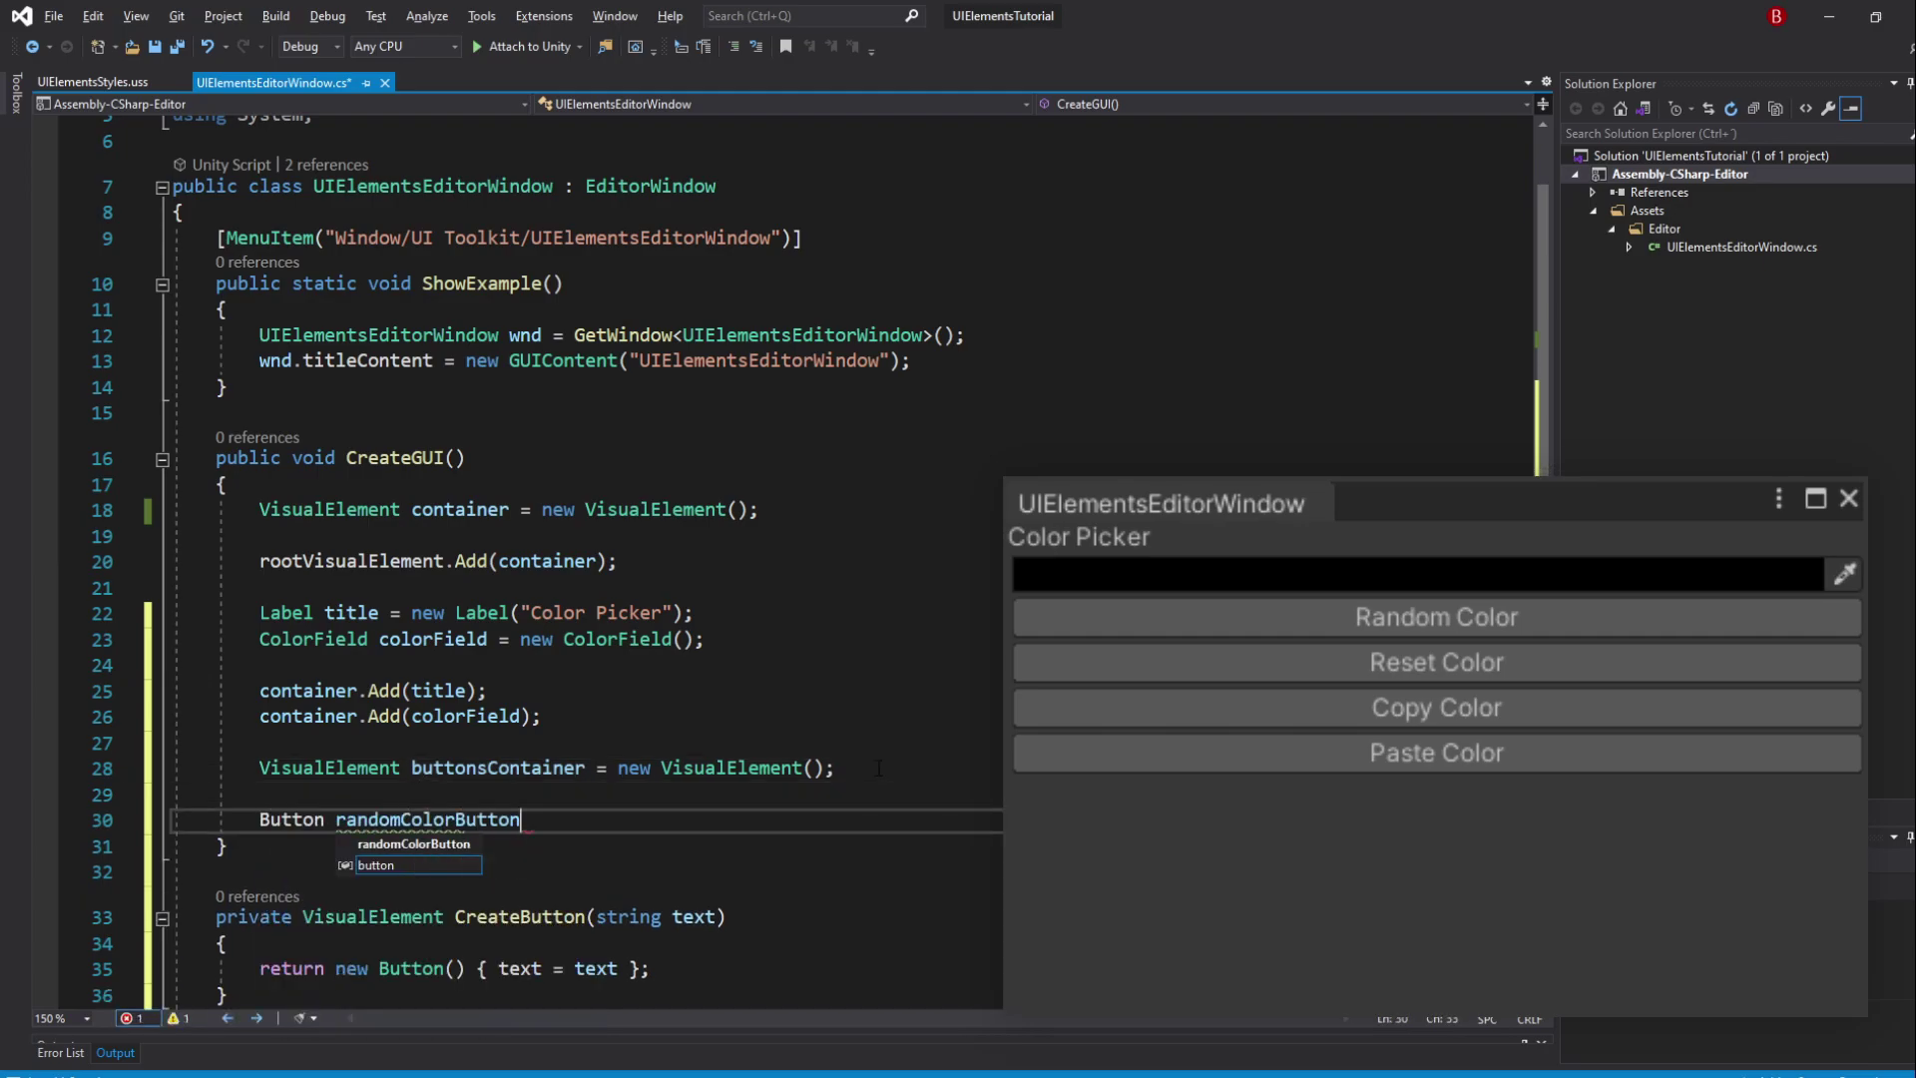
type(" = createB")
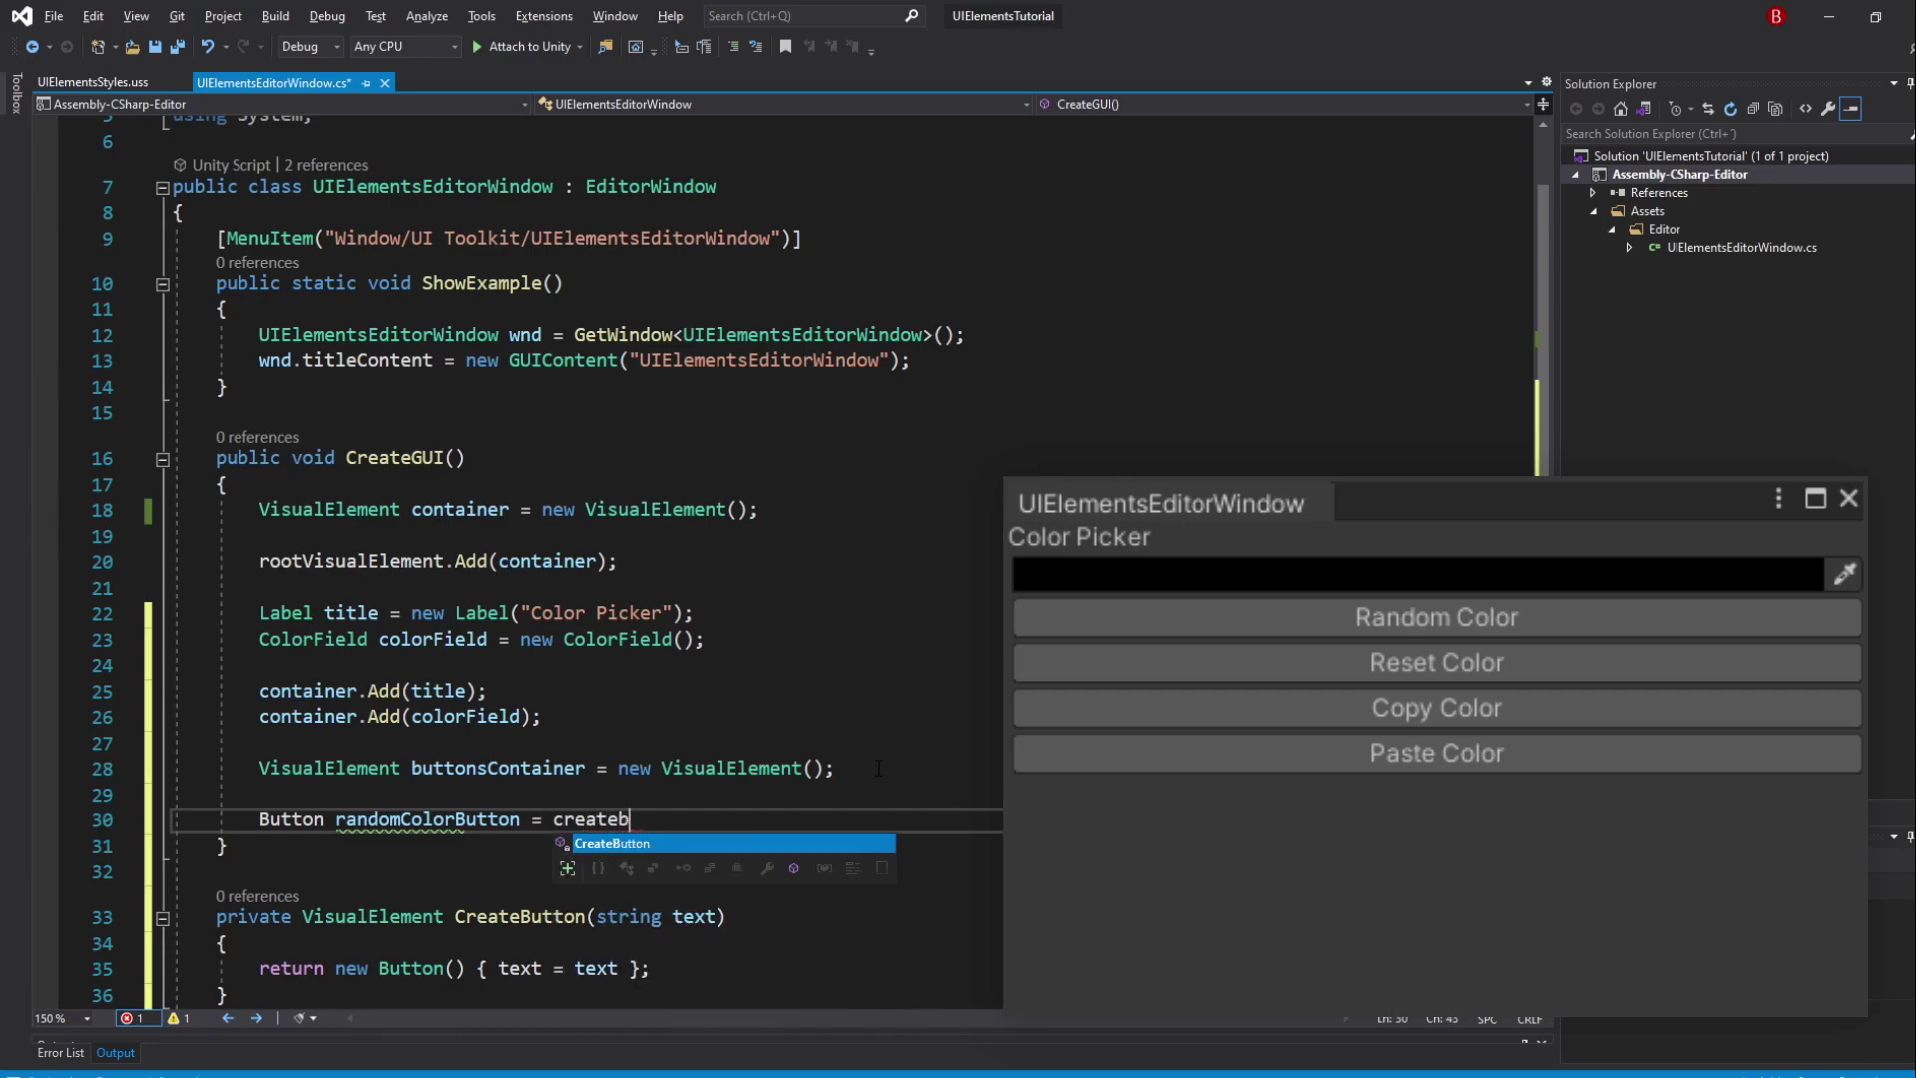
type("(")
type("\"Random Color")
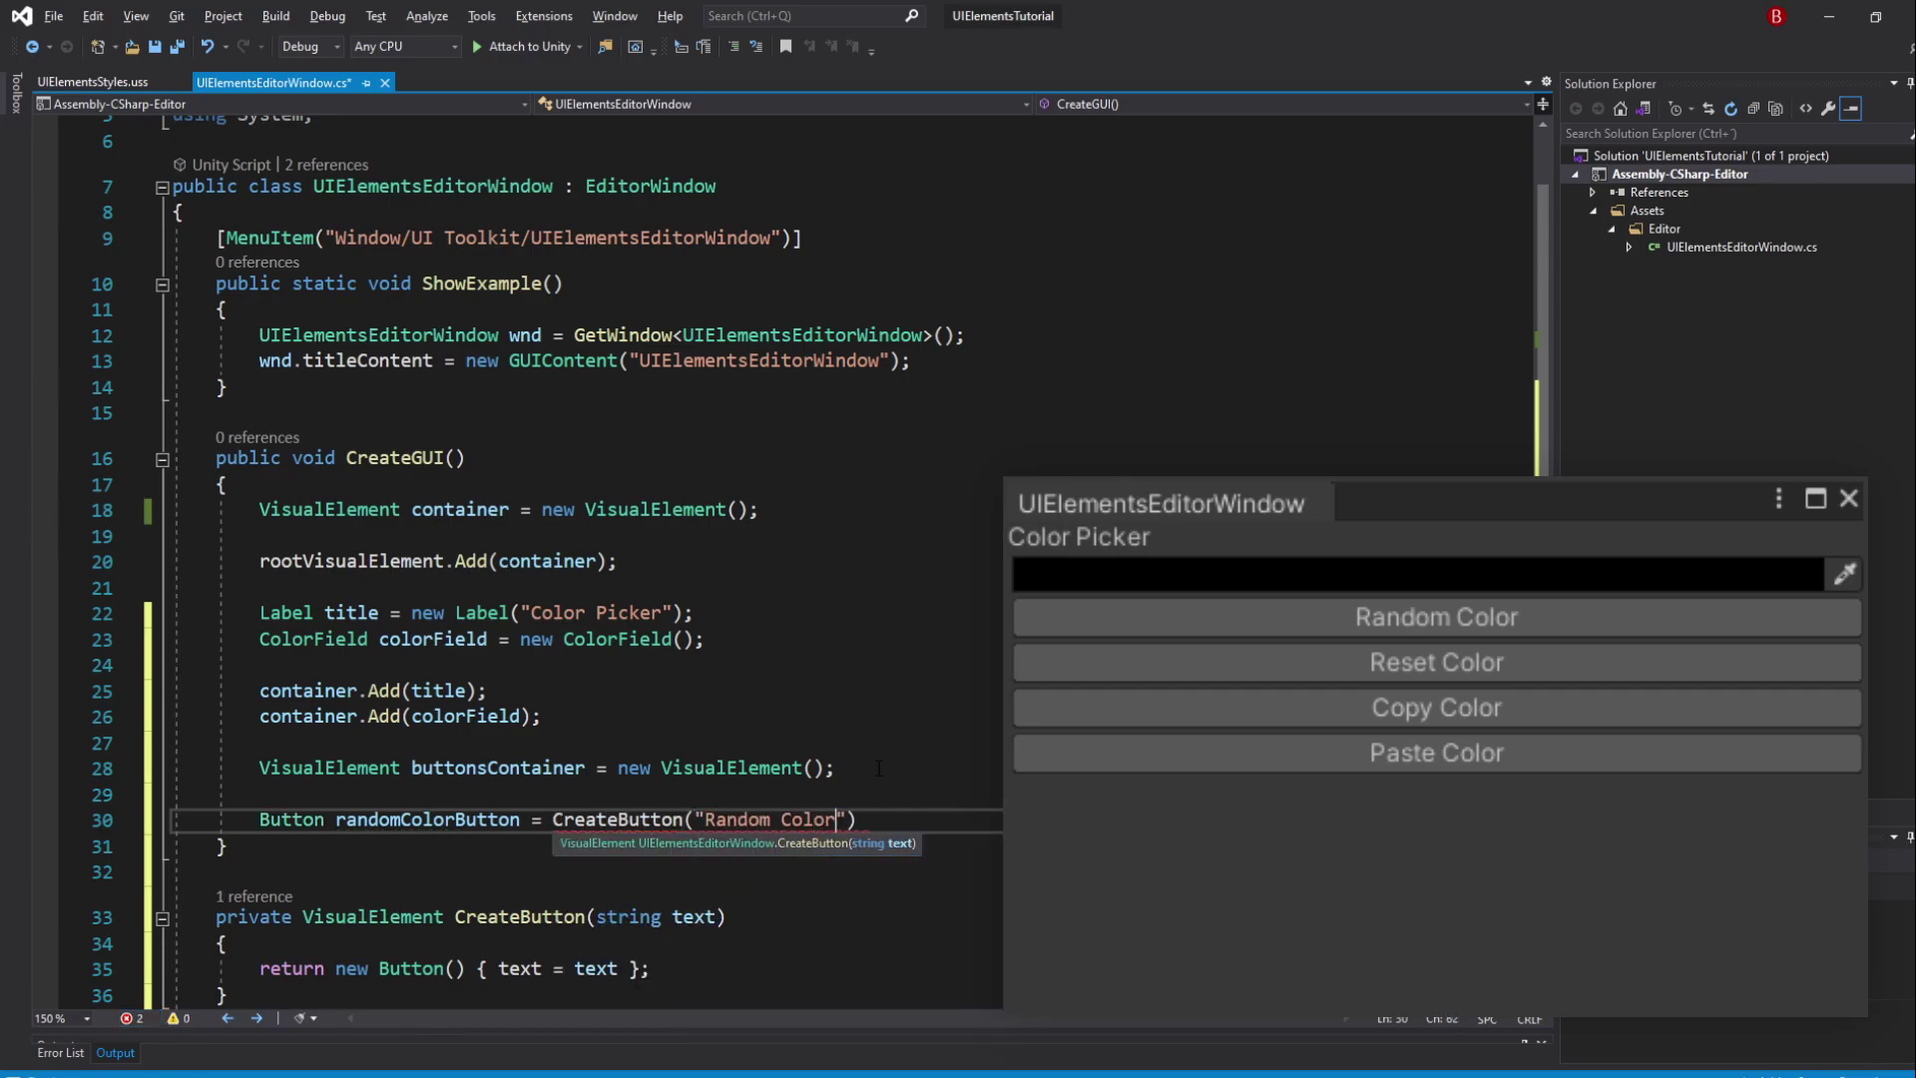
key("End")
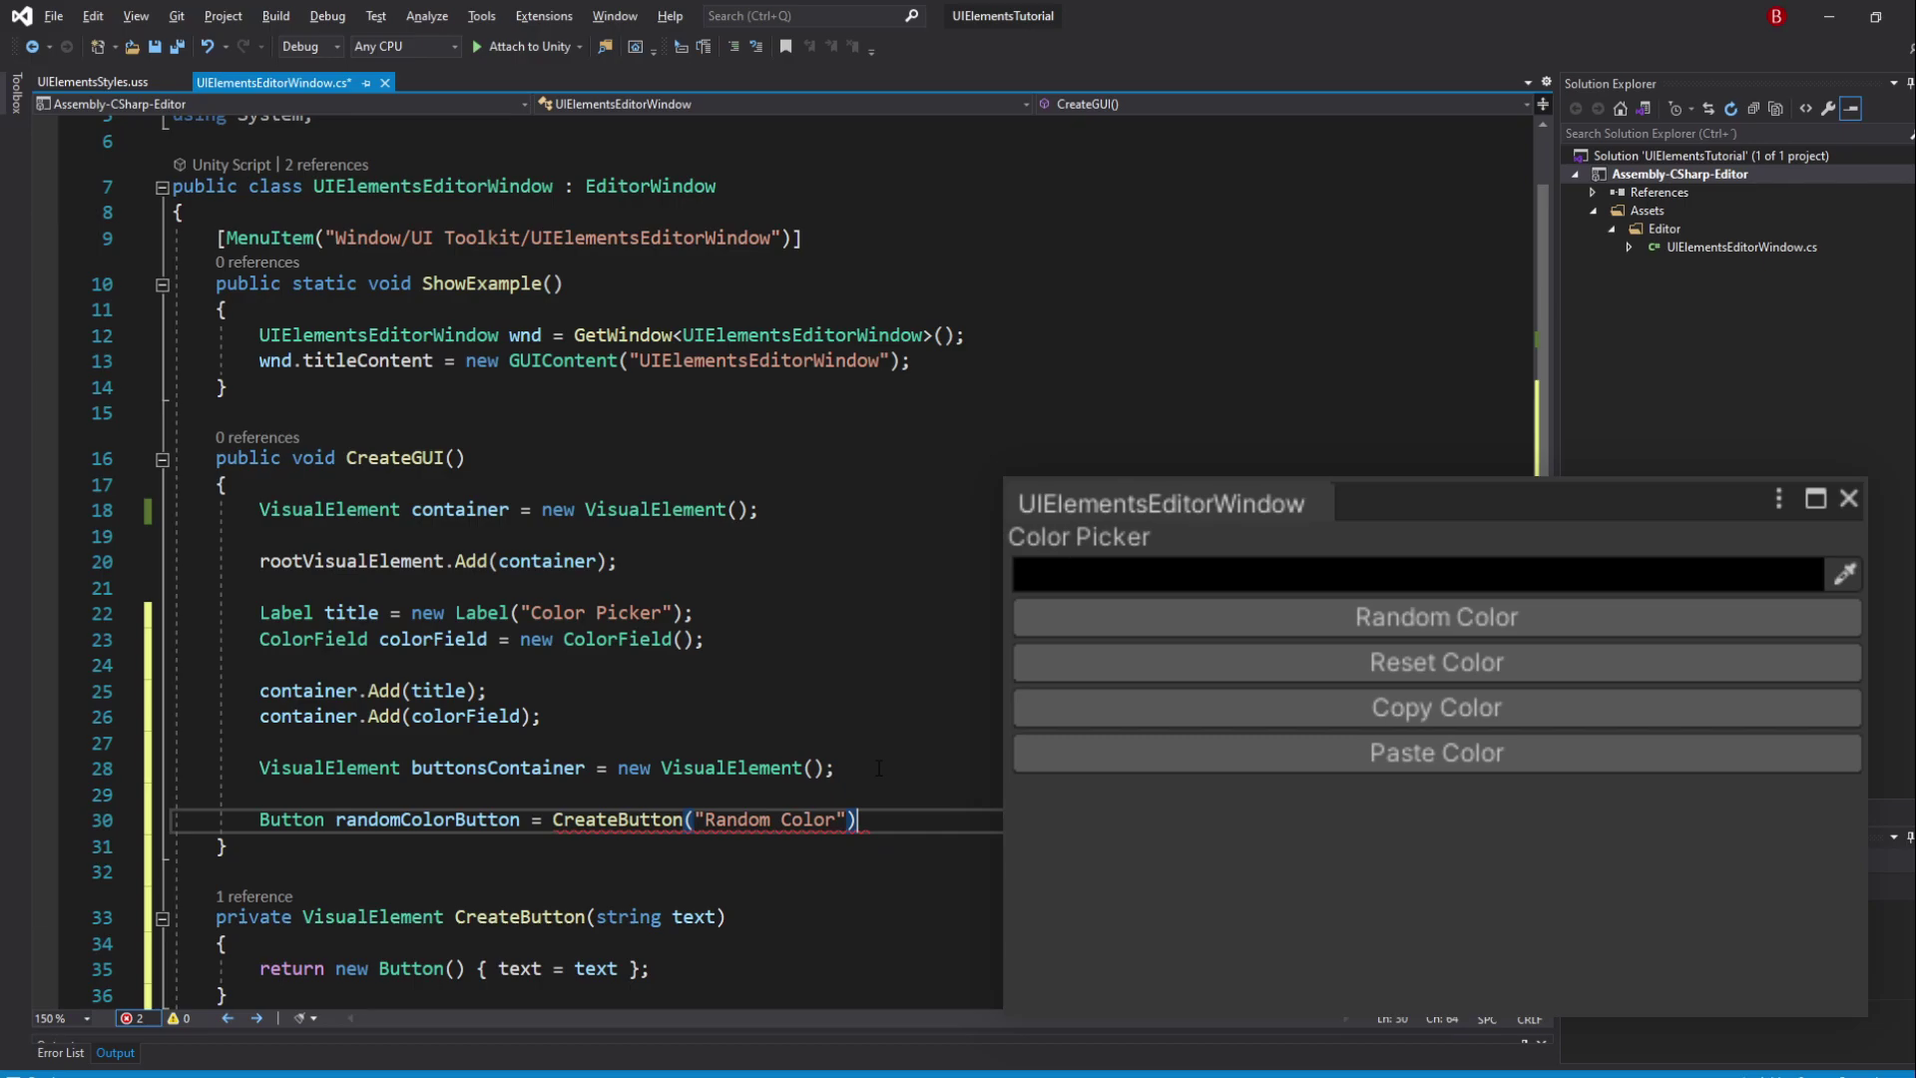
type(";")
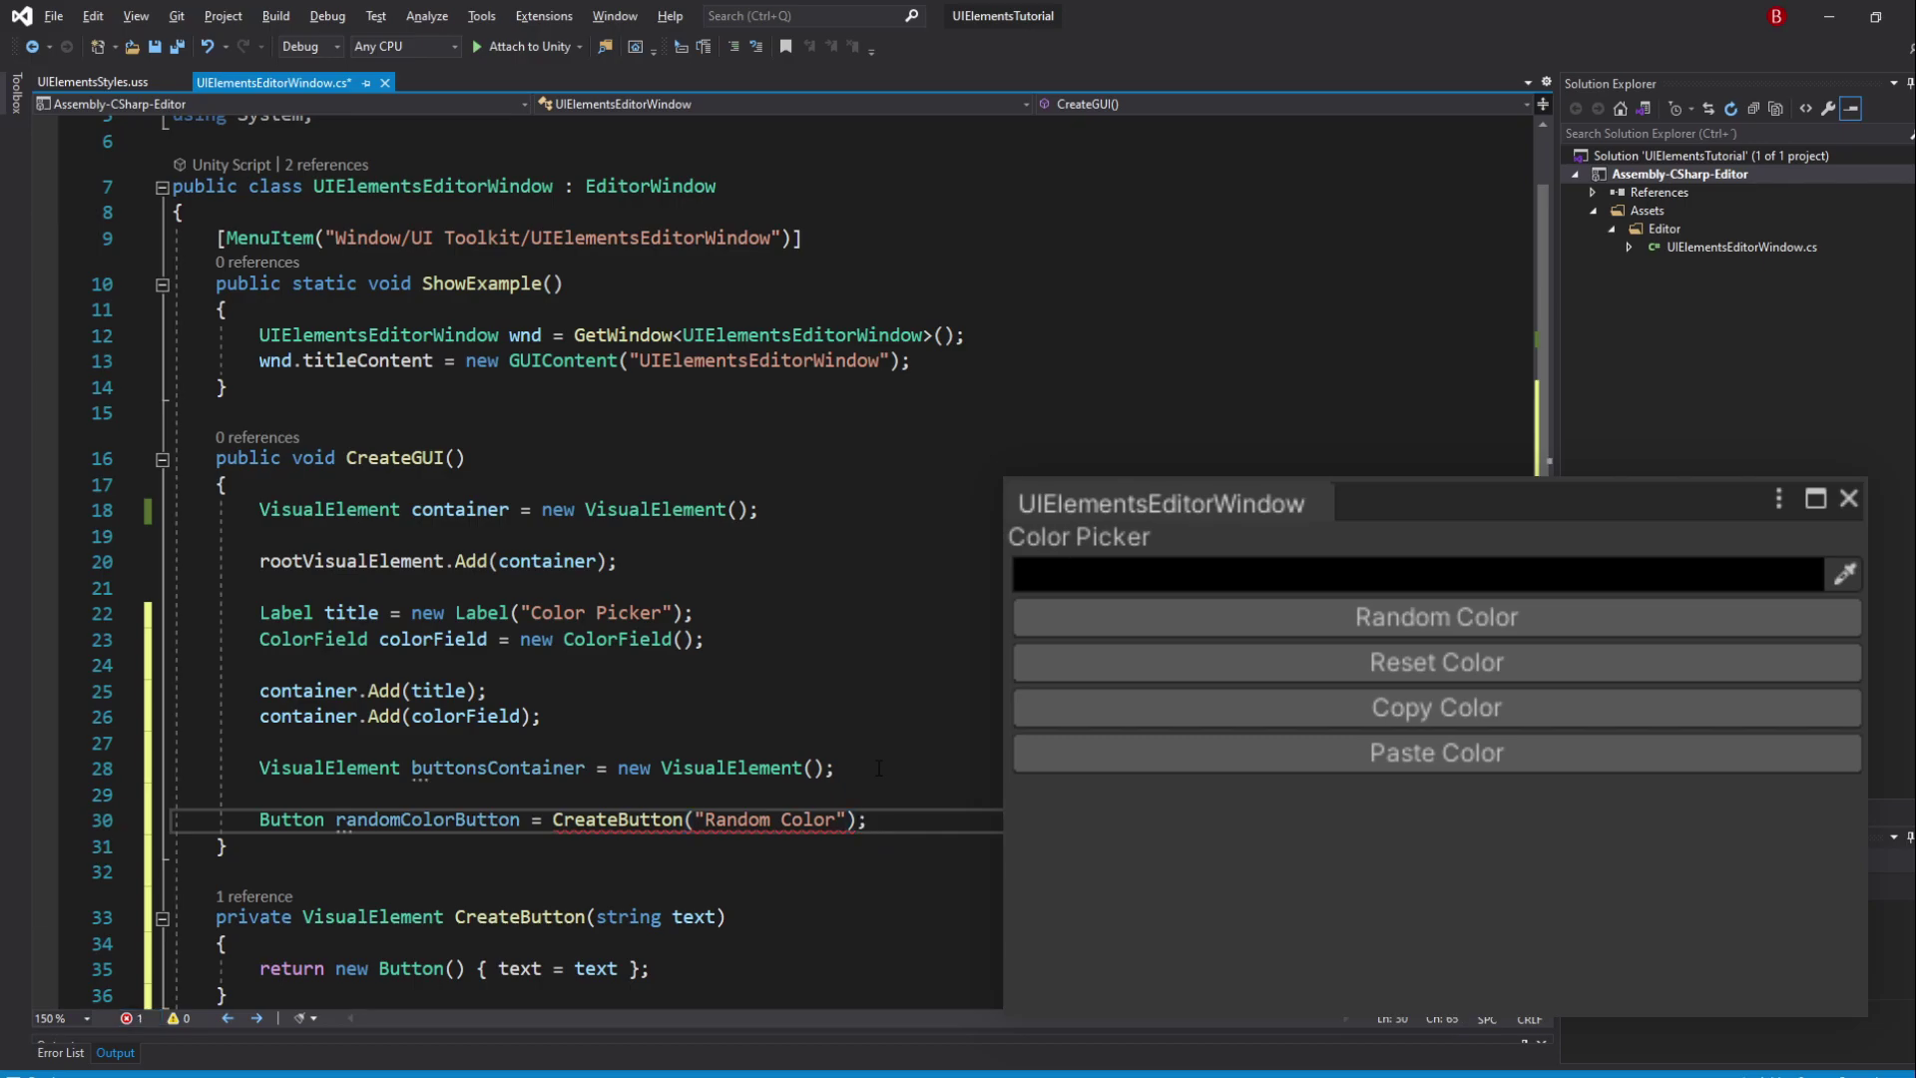
key("ctrl+period")
key("Return")
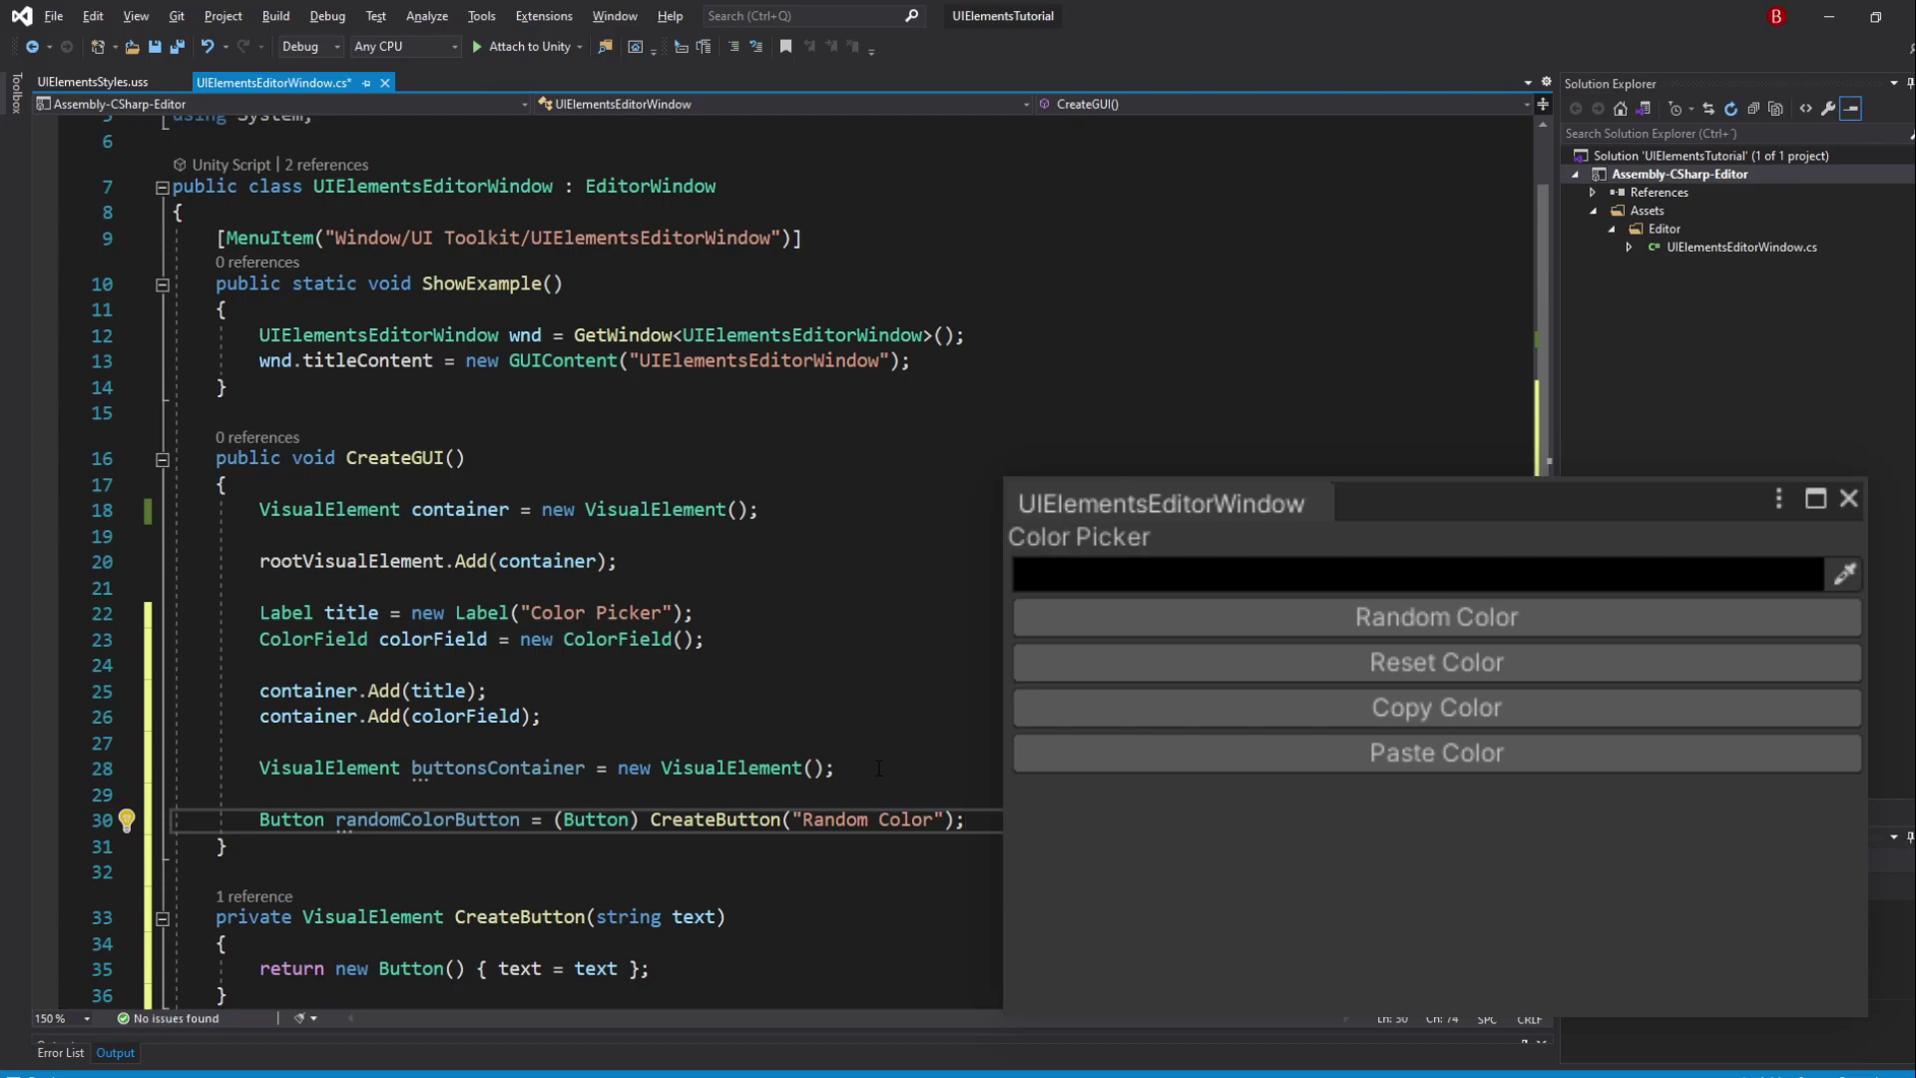
Duplicate the button line three times and rename them Reset, Copy and Paste Color
key("shift+Up")
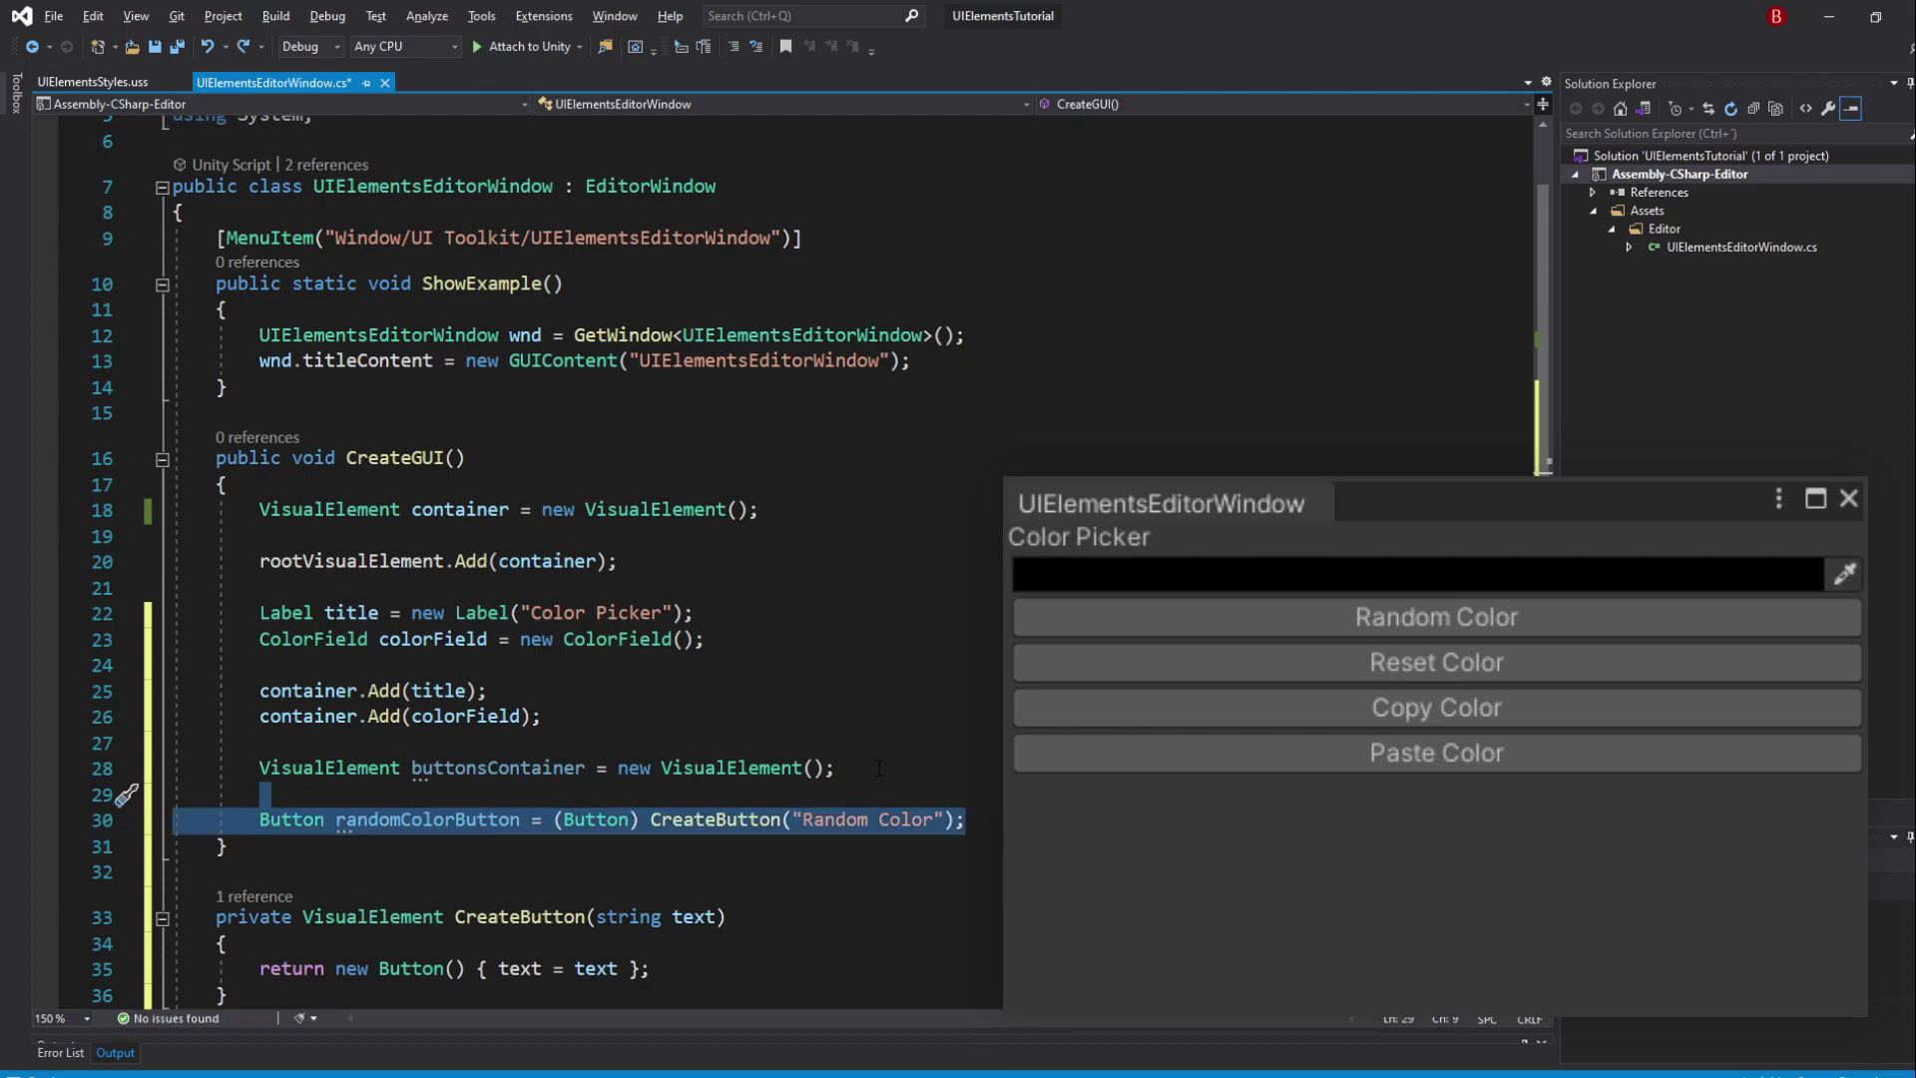
key("ctrl+d")
key("ctrl+d")
key("ctrl+d")
left_click_drag(401, 846, 356, 847)
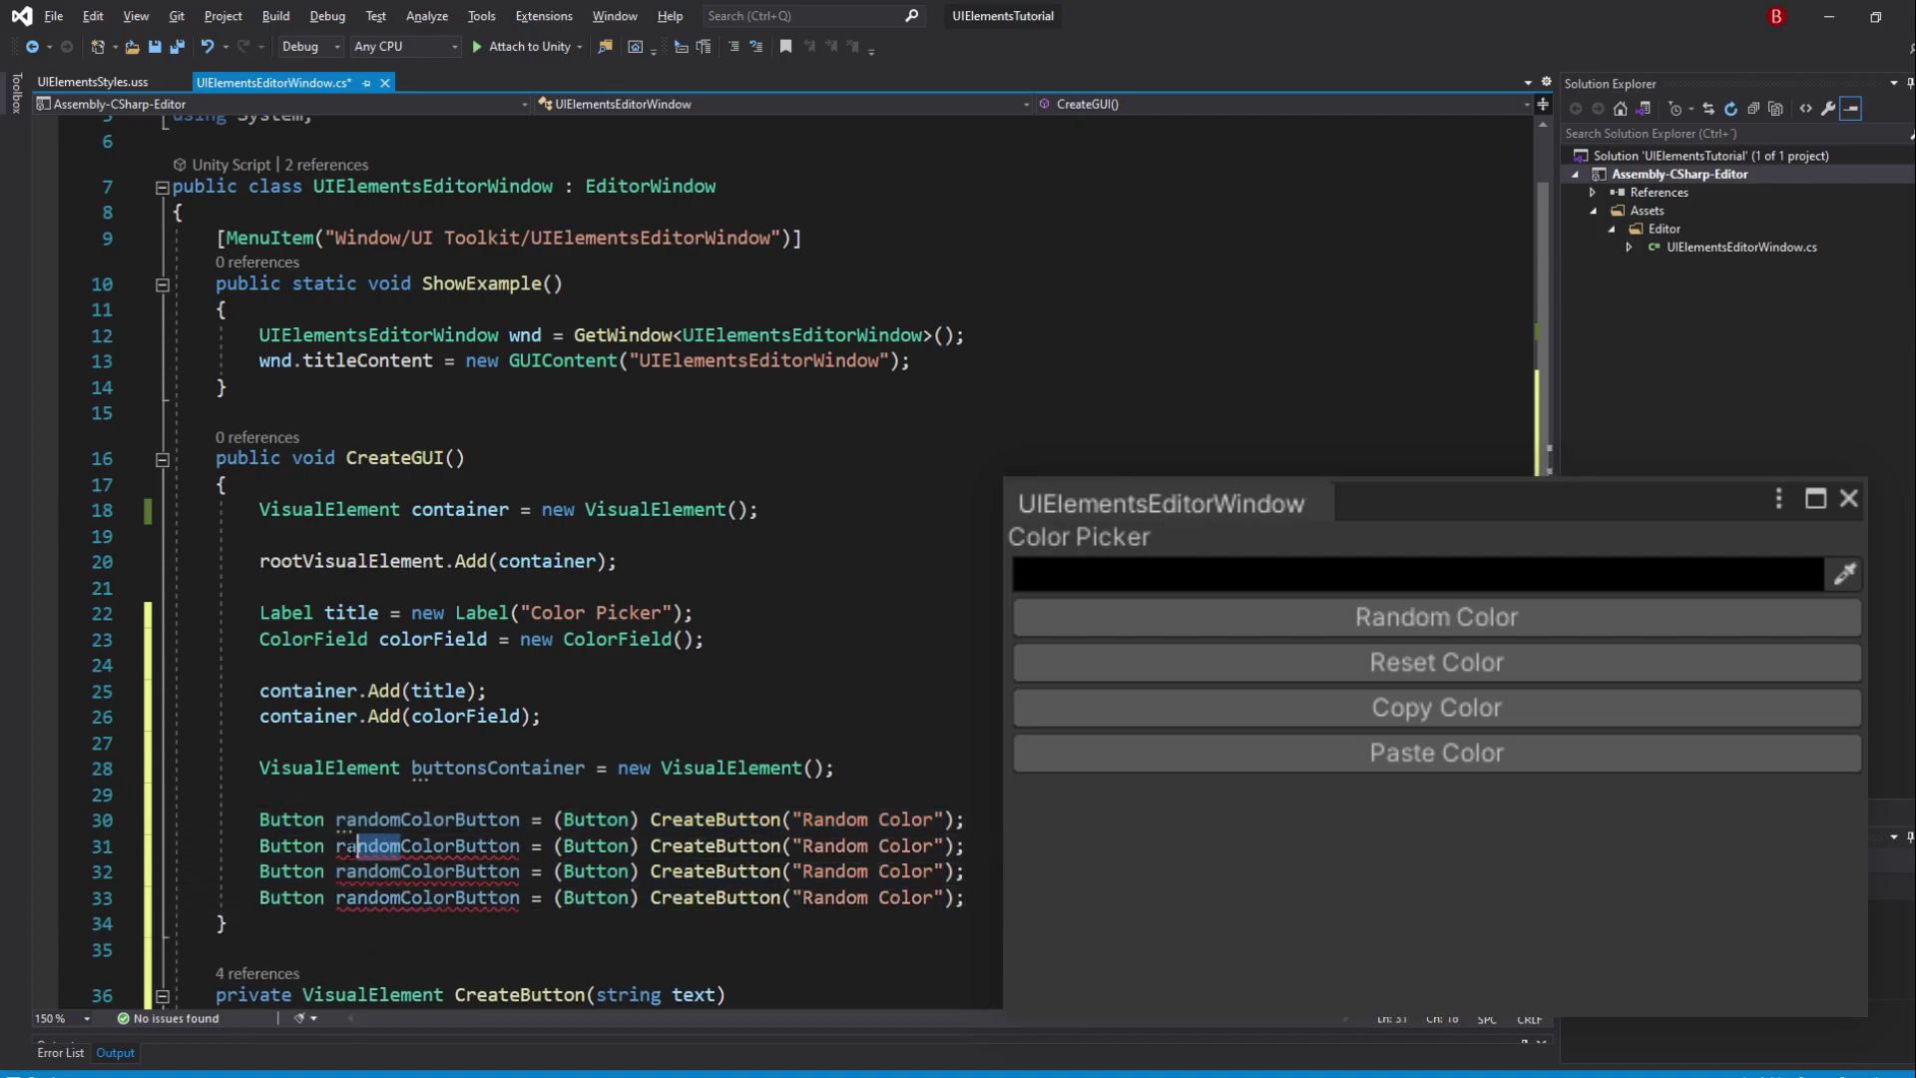
type("reset")
type("Re")
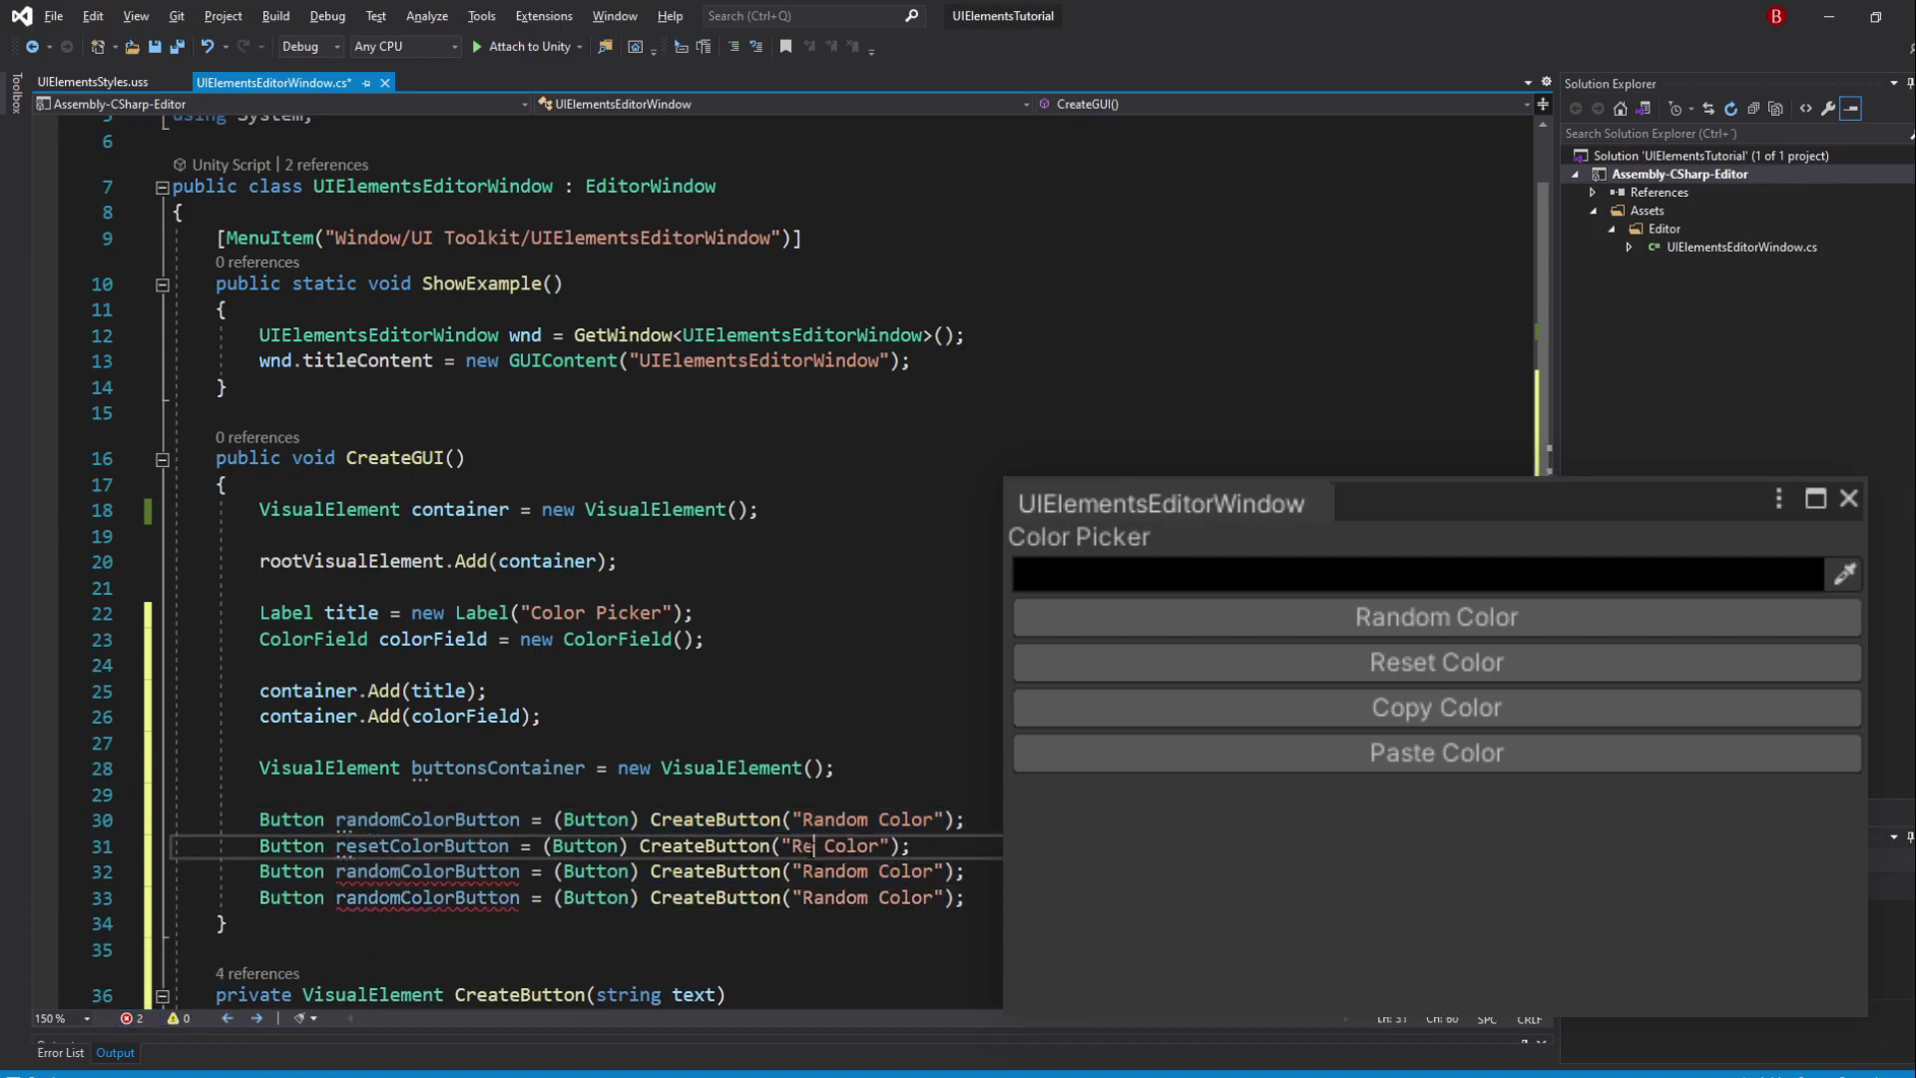
type("set")
left_click_drag(335, 872, 522, 872)
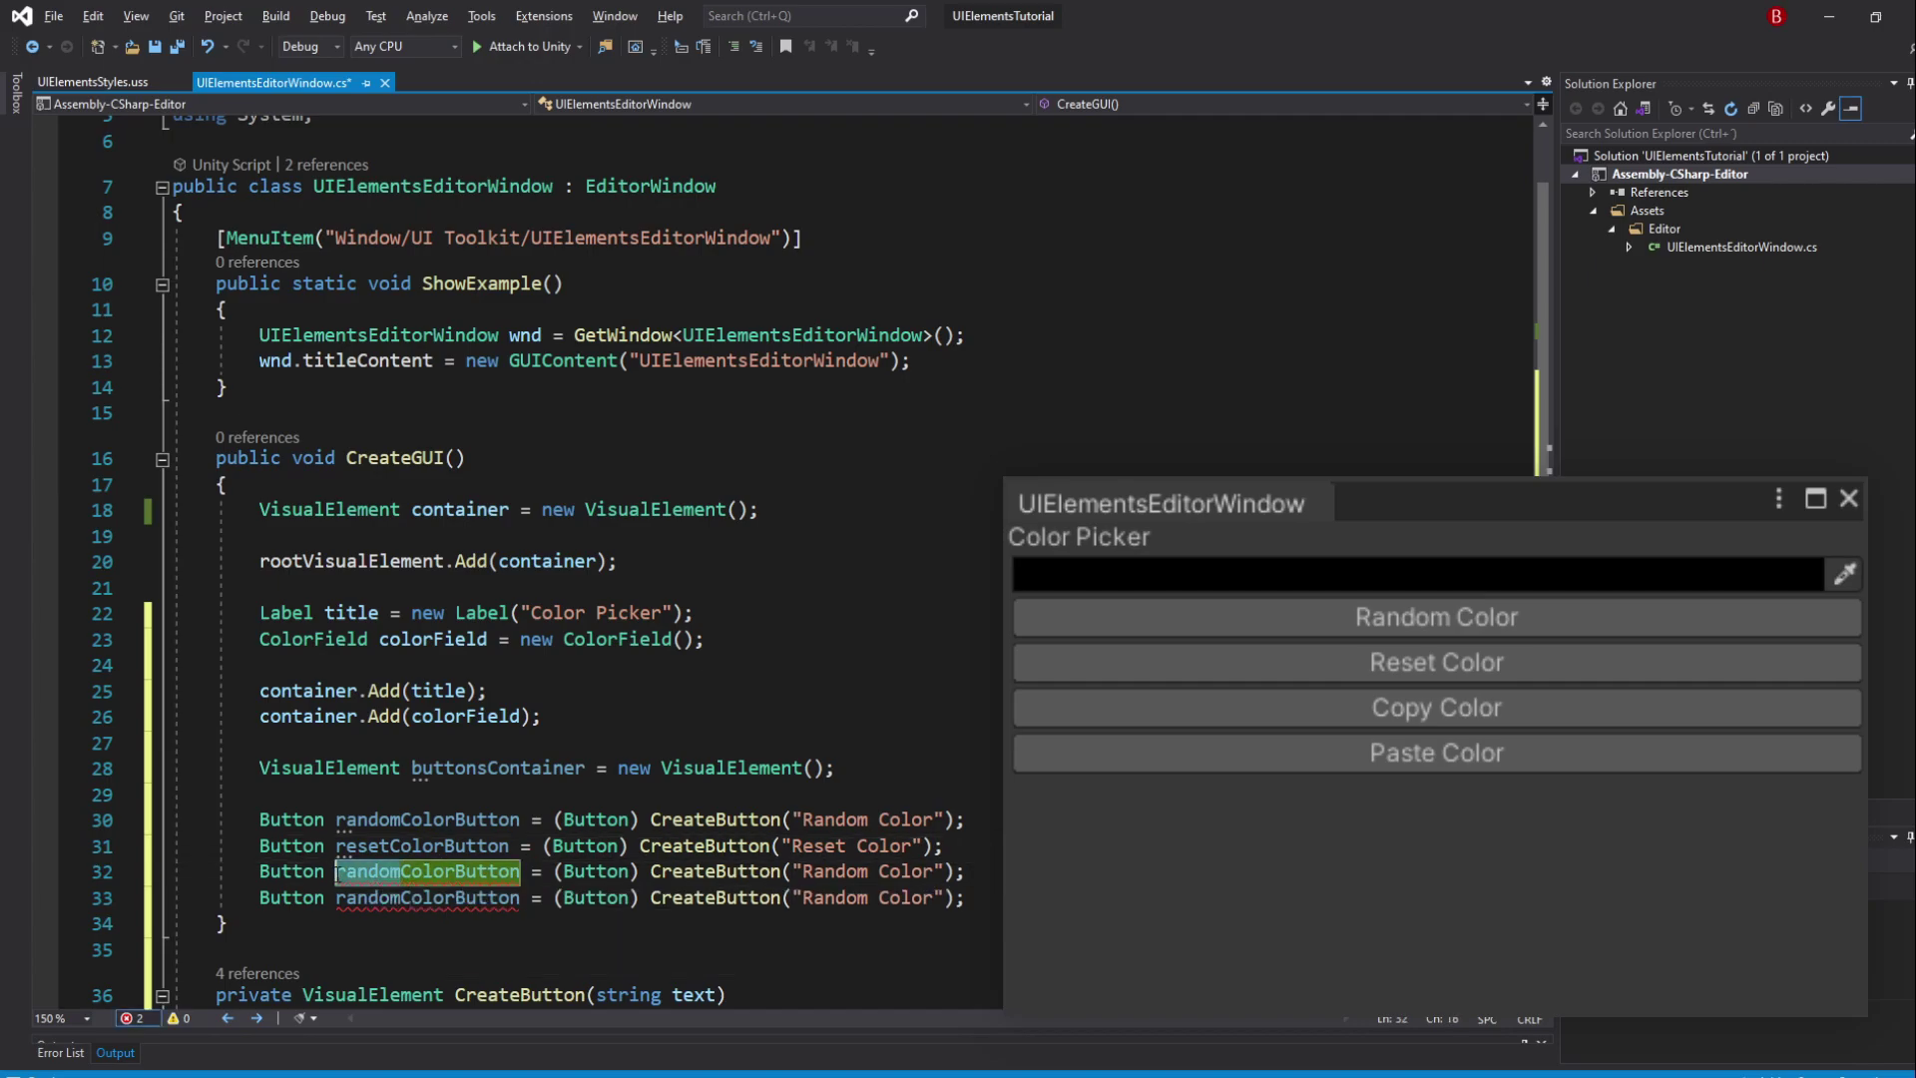
type("copy")
double_click(831, 872)
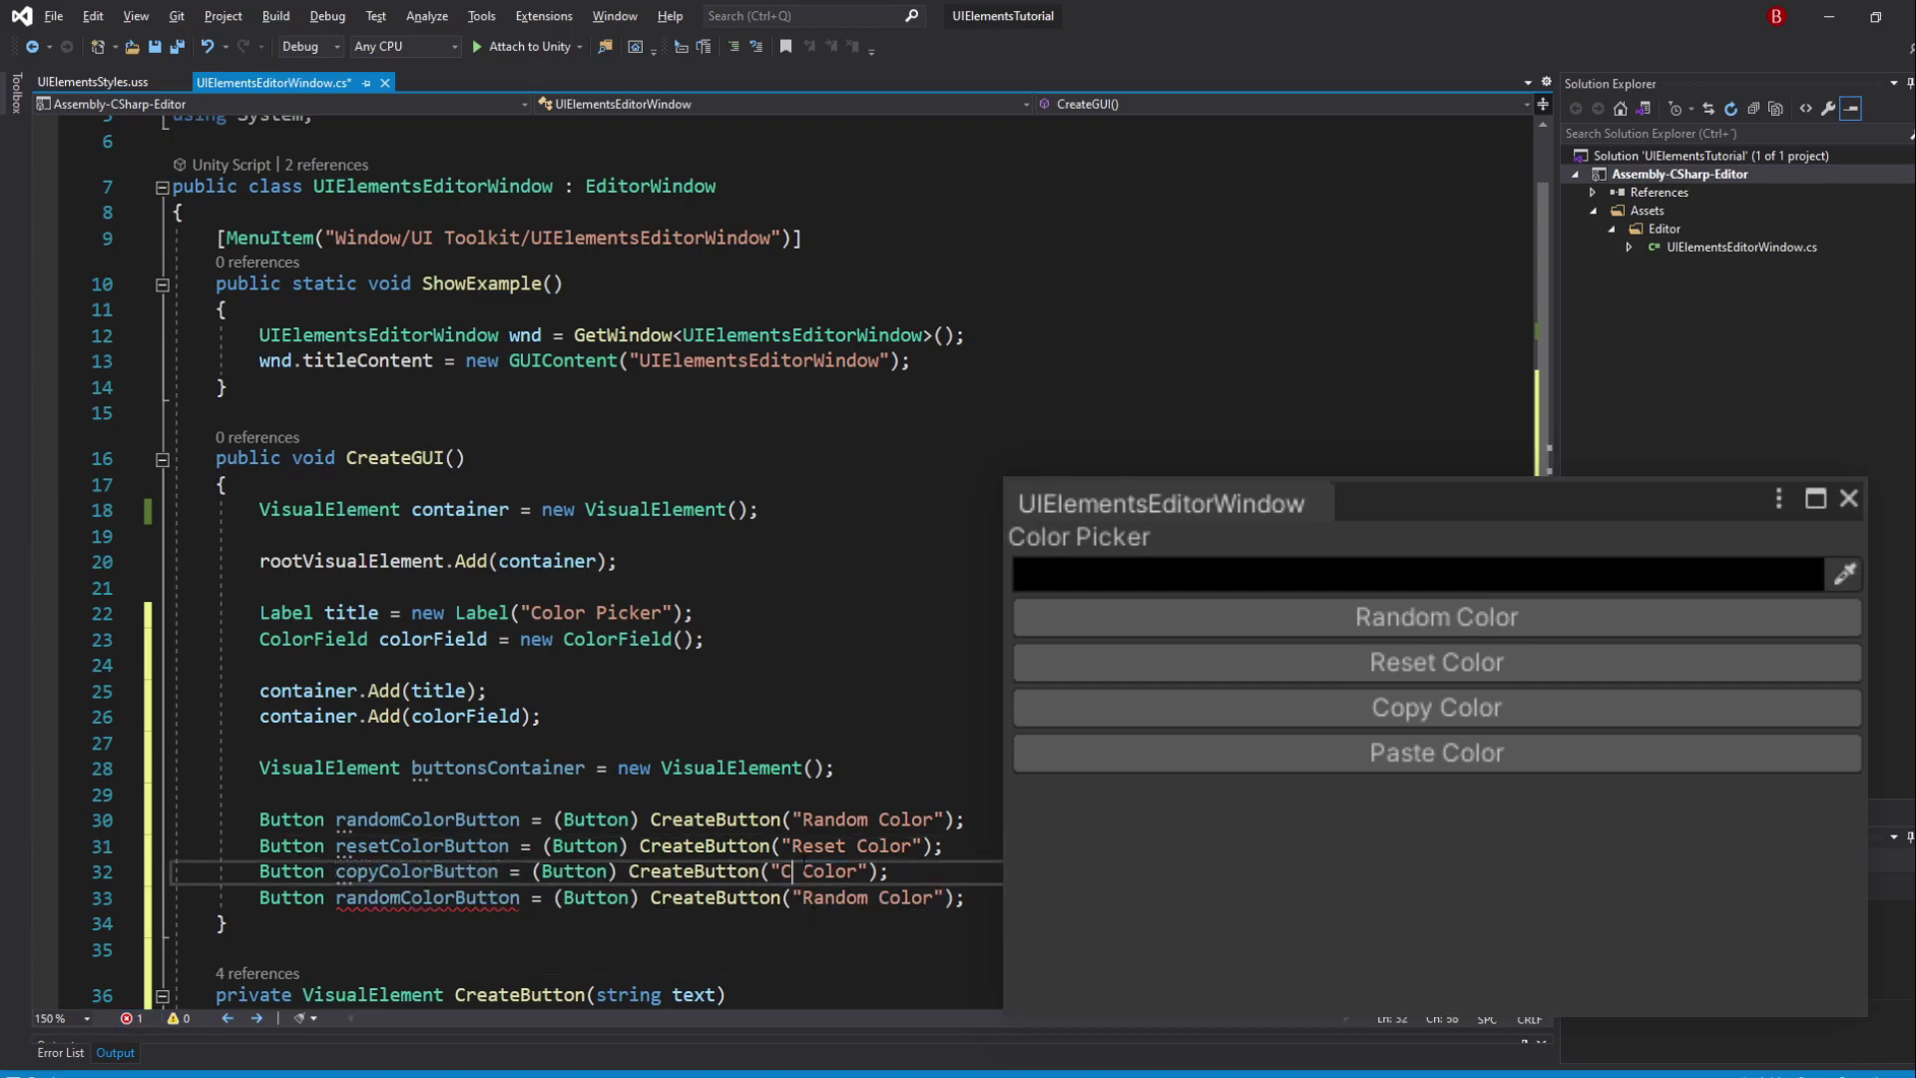
type("Copy")
left_click_drag(401, 898, 333, 899)
type("paste")
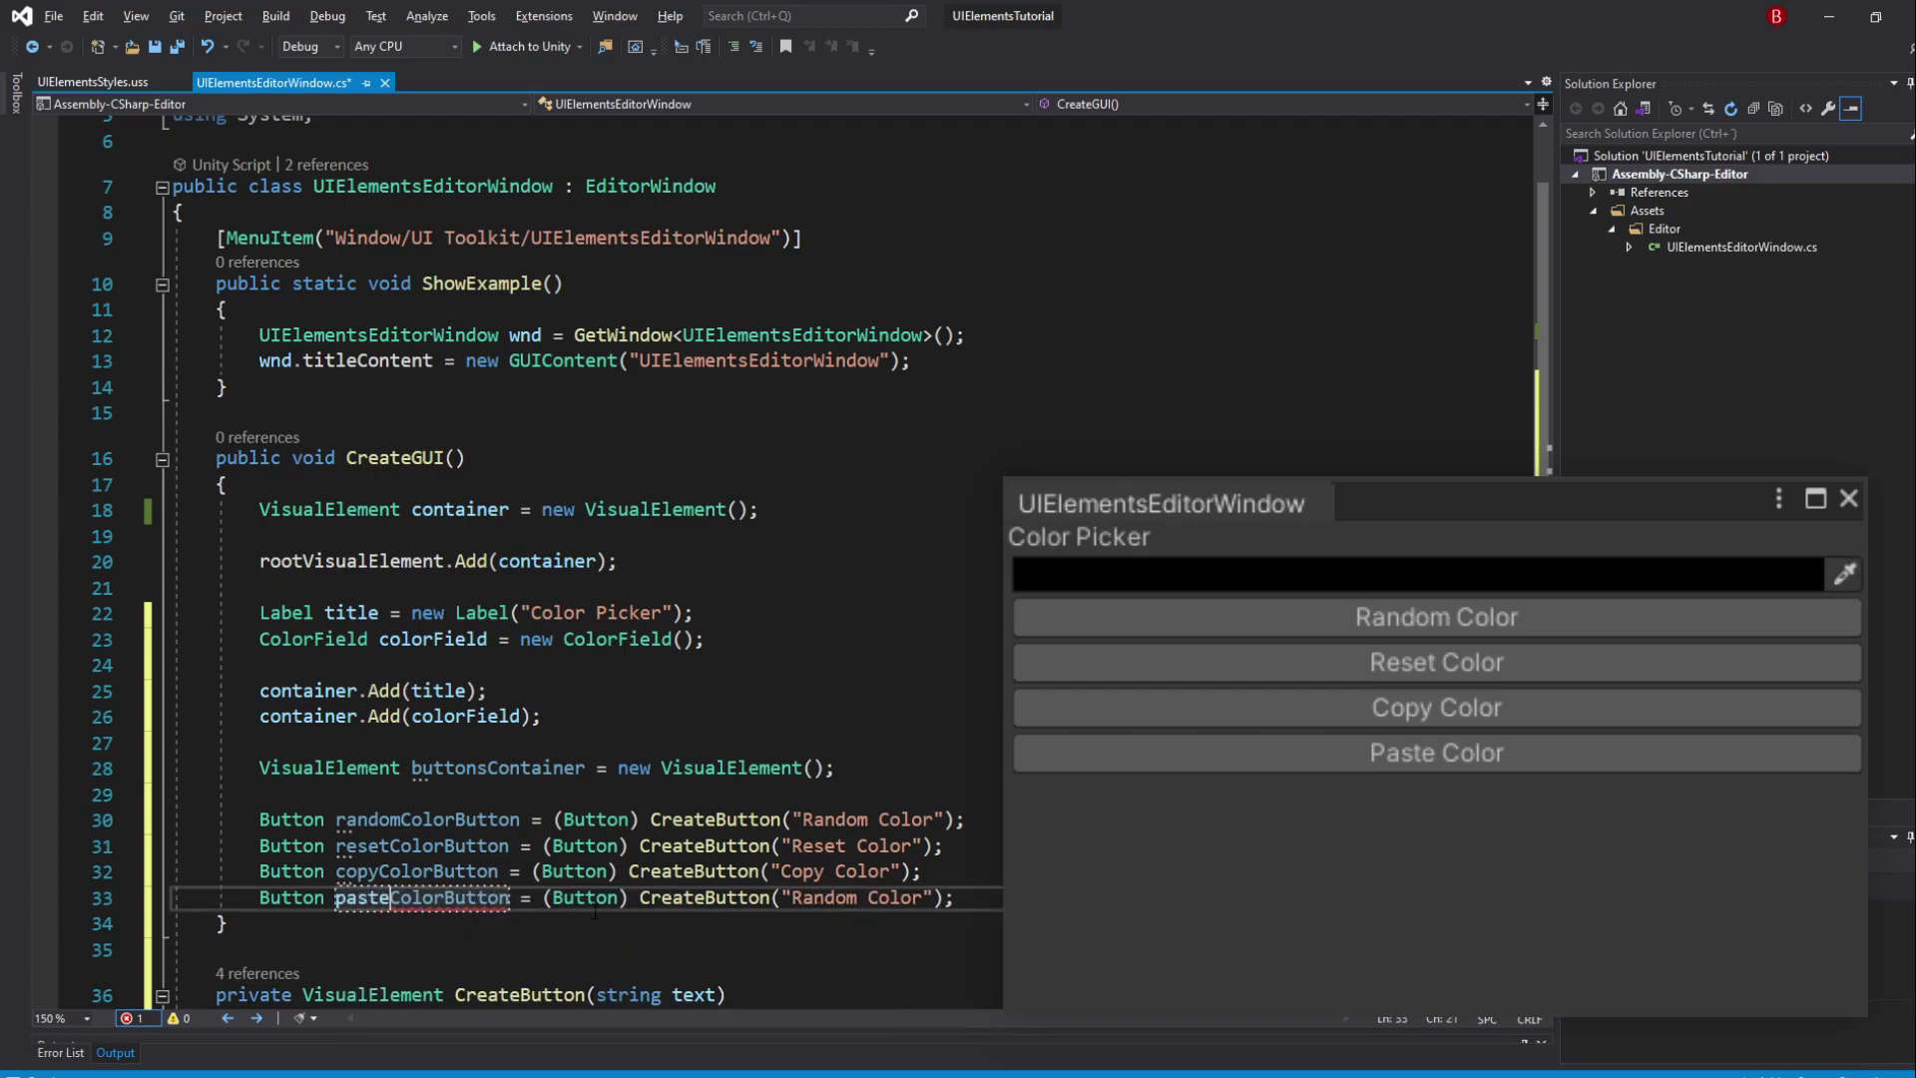
left_click(821, 899)
double_click(822, 898)
type("Paste")
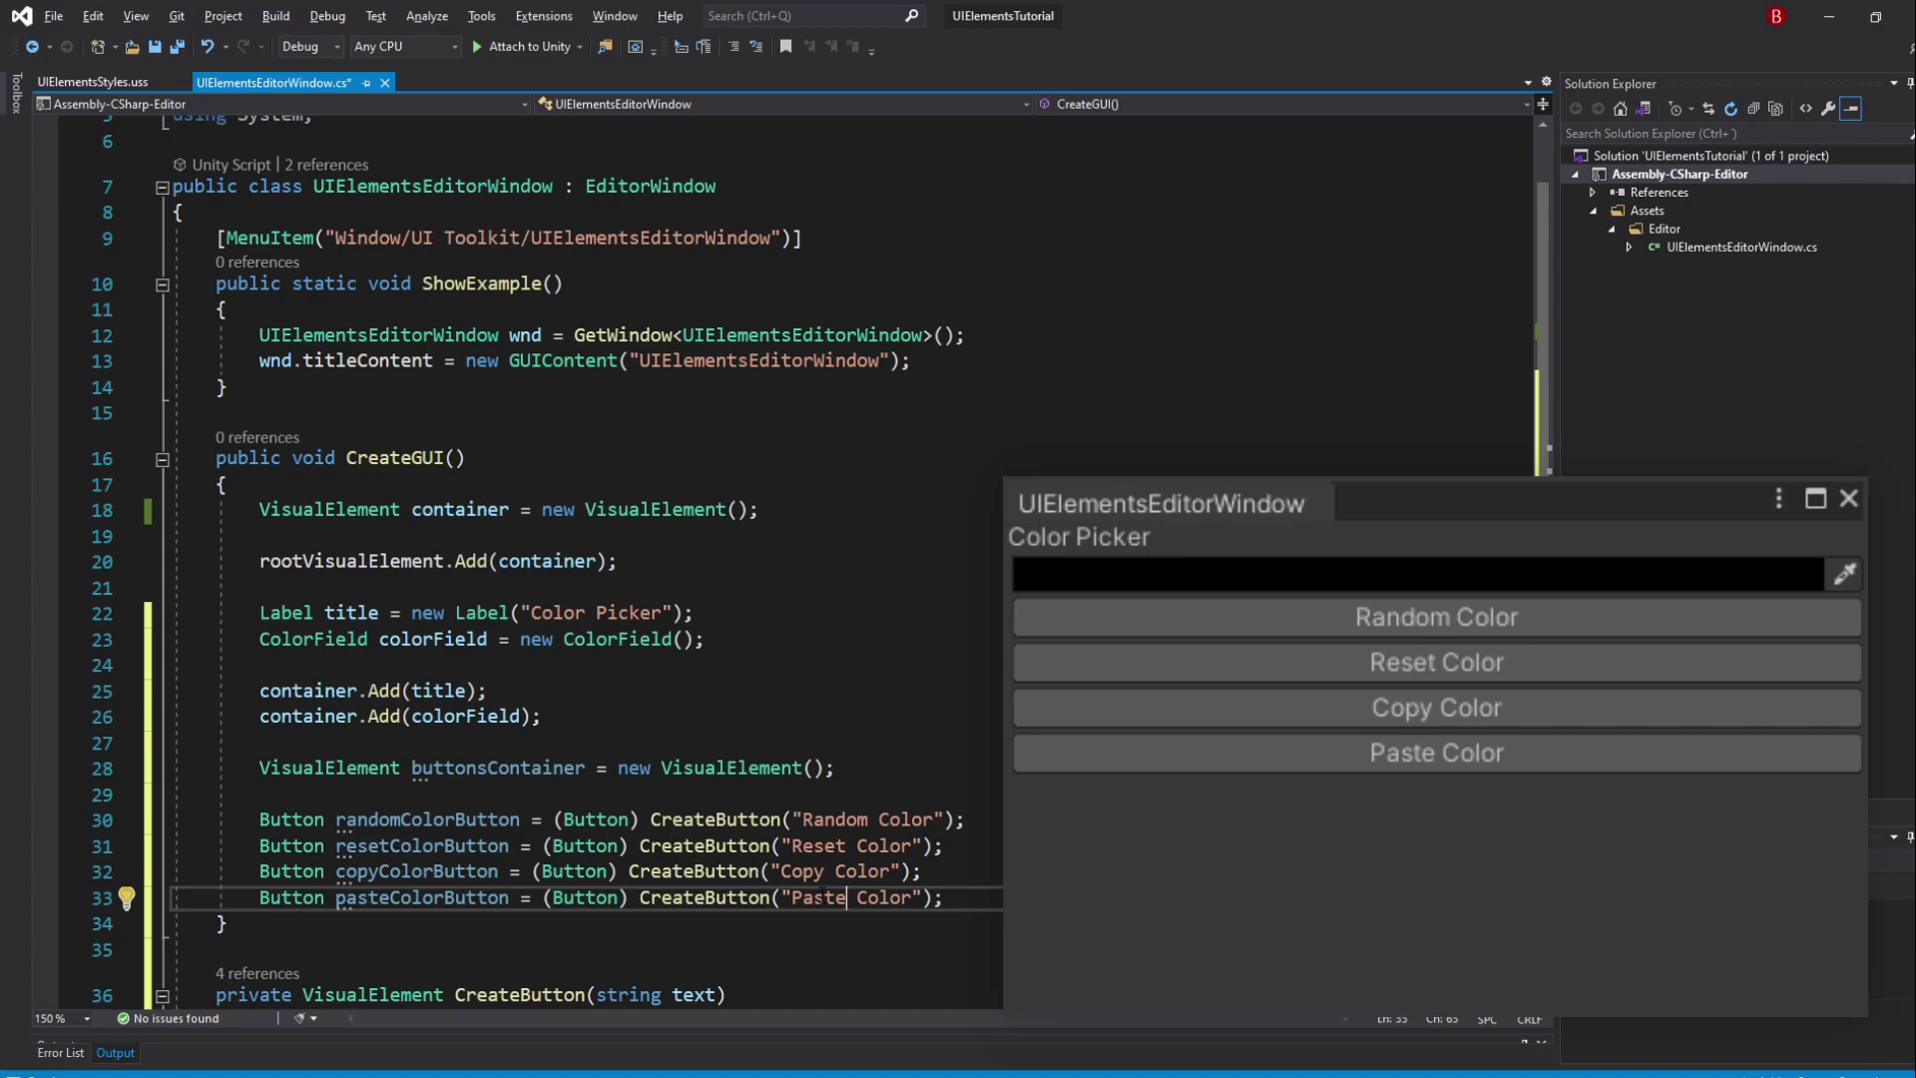
Add randomColorButton to buttonsContainer and copy that Add line three times
key("Return")
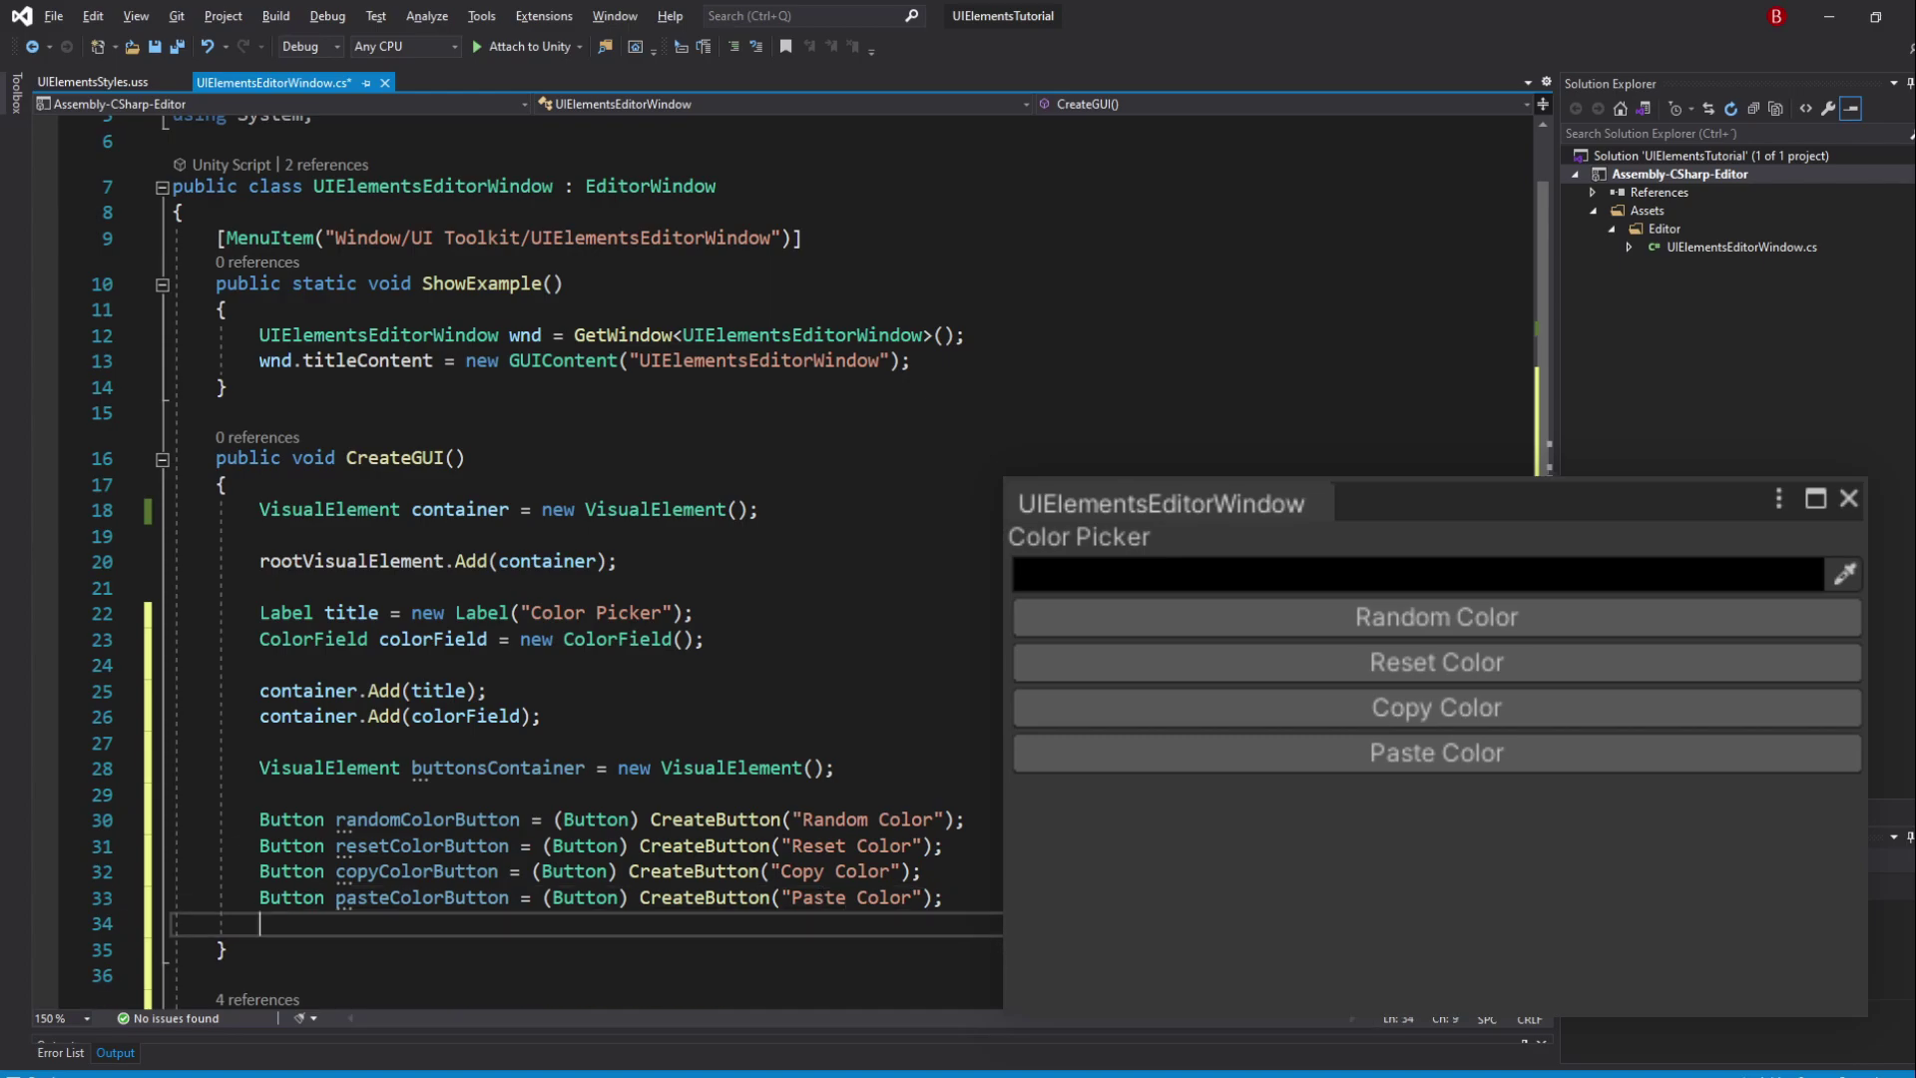
key("Return")
type("buttons")
key("Tab")
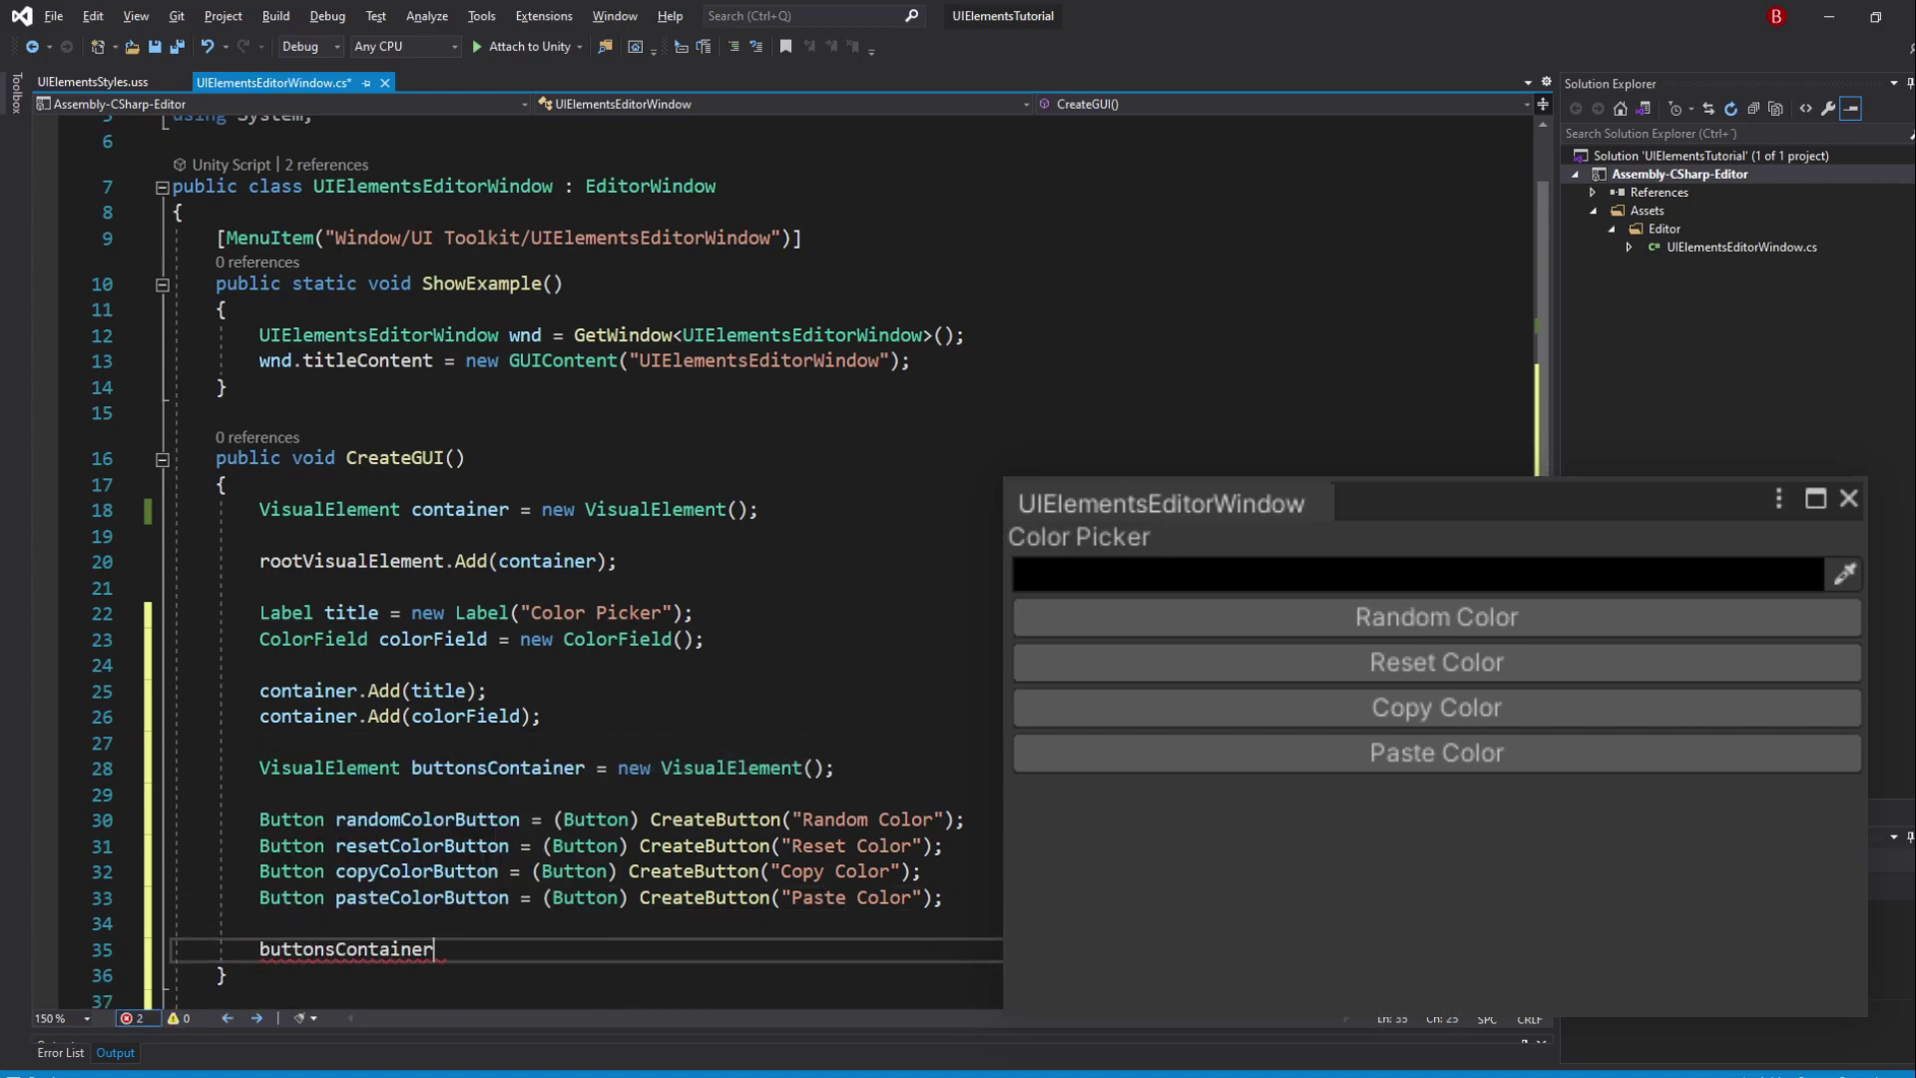
type(".Add(")
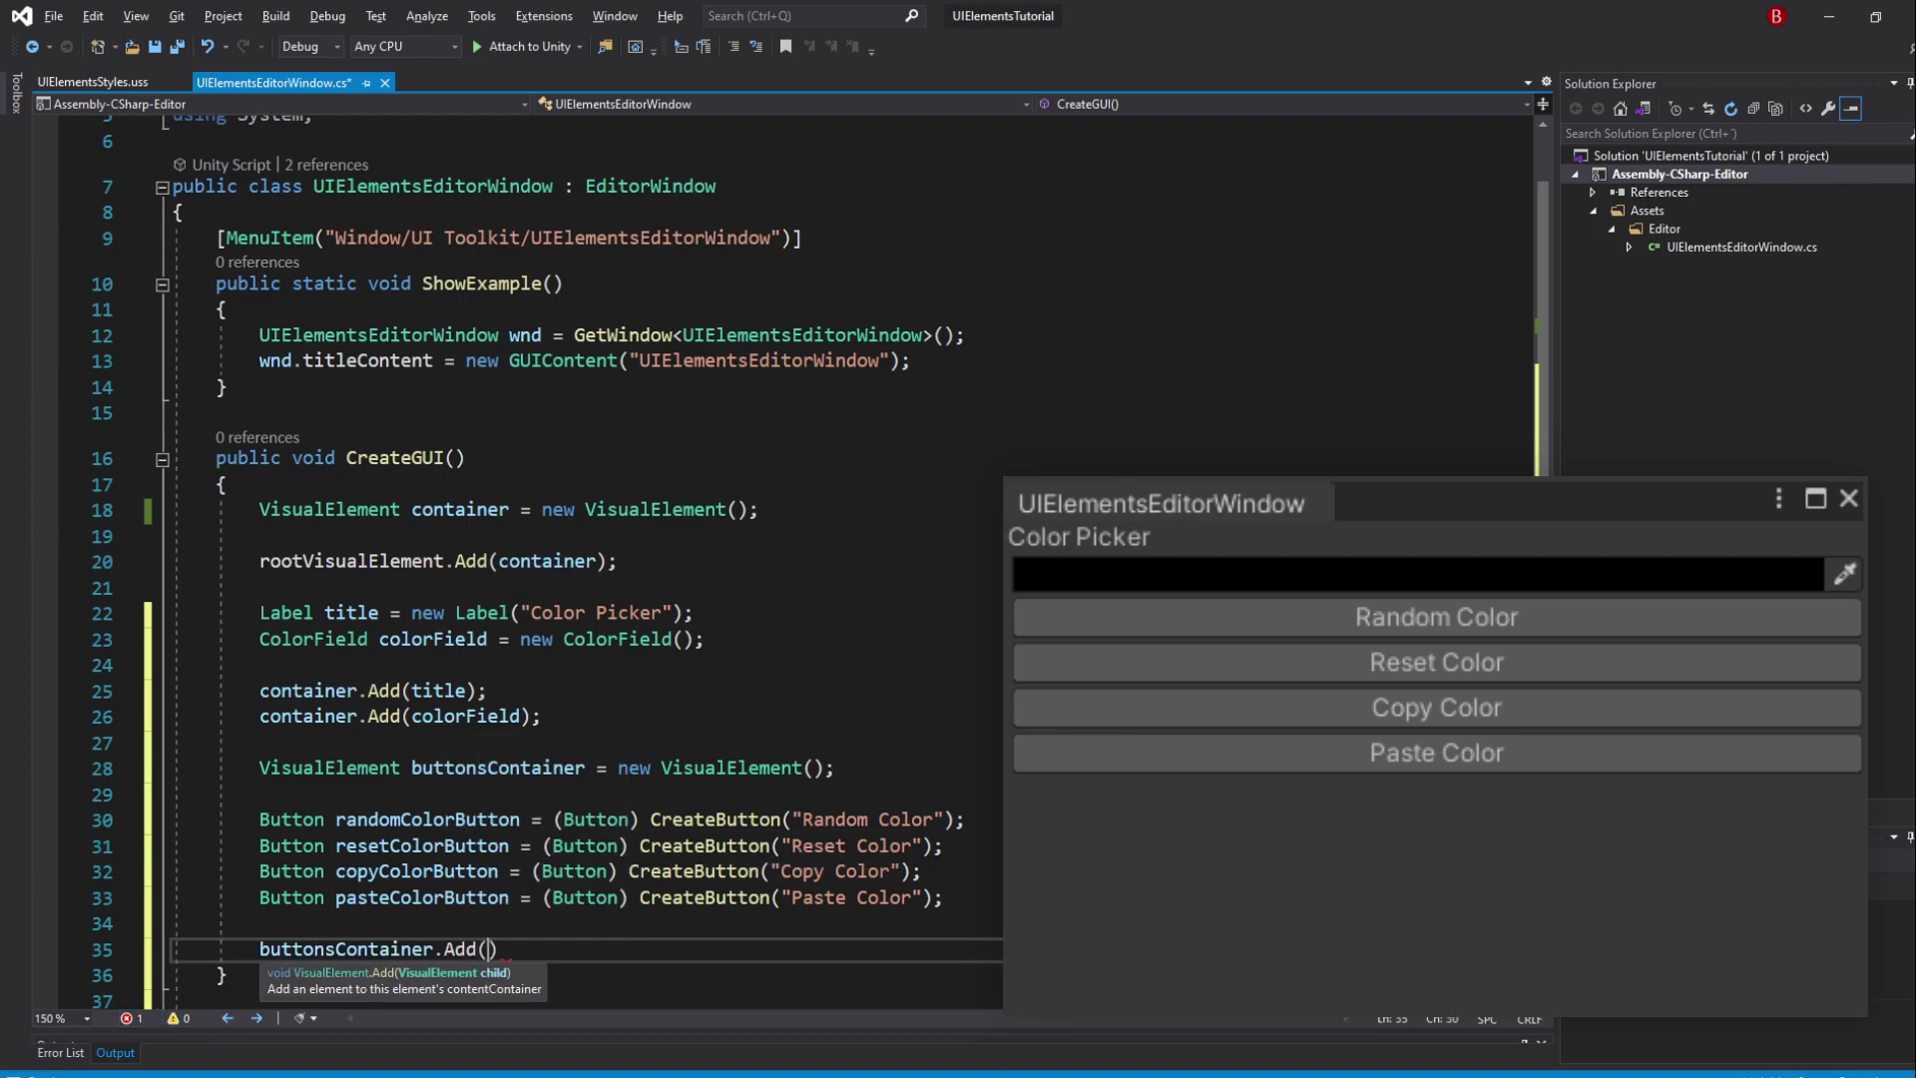
type("rand")
key("Tab")
type(")")
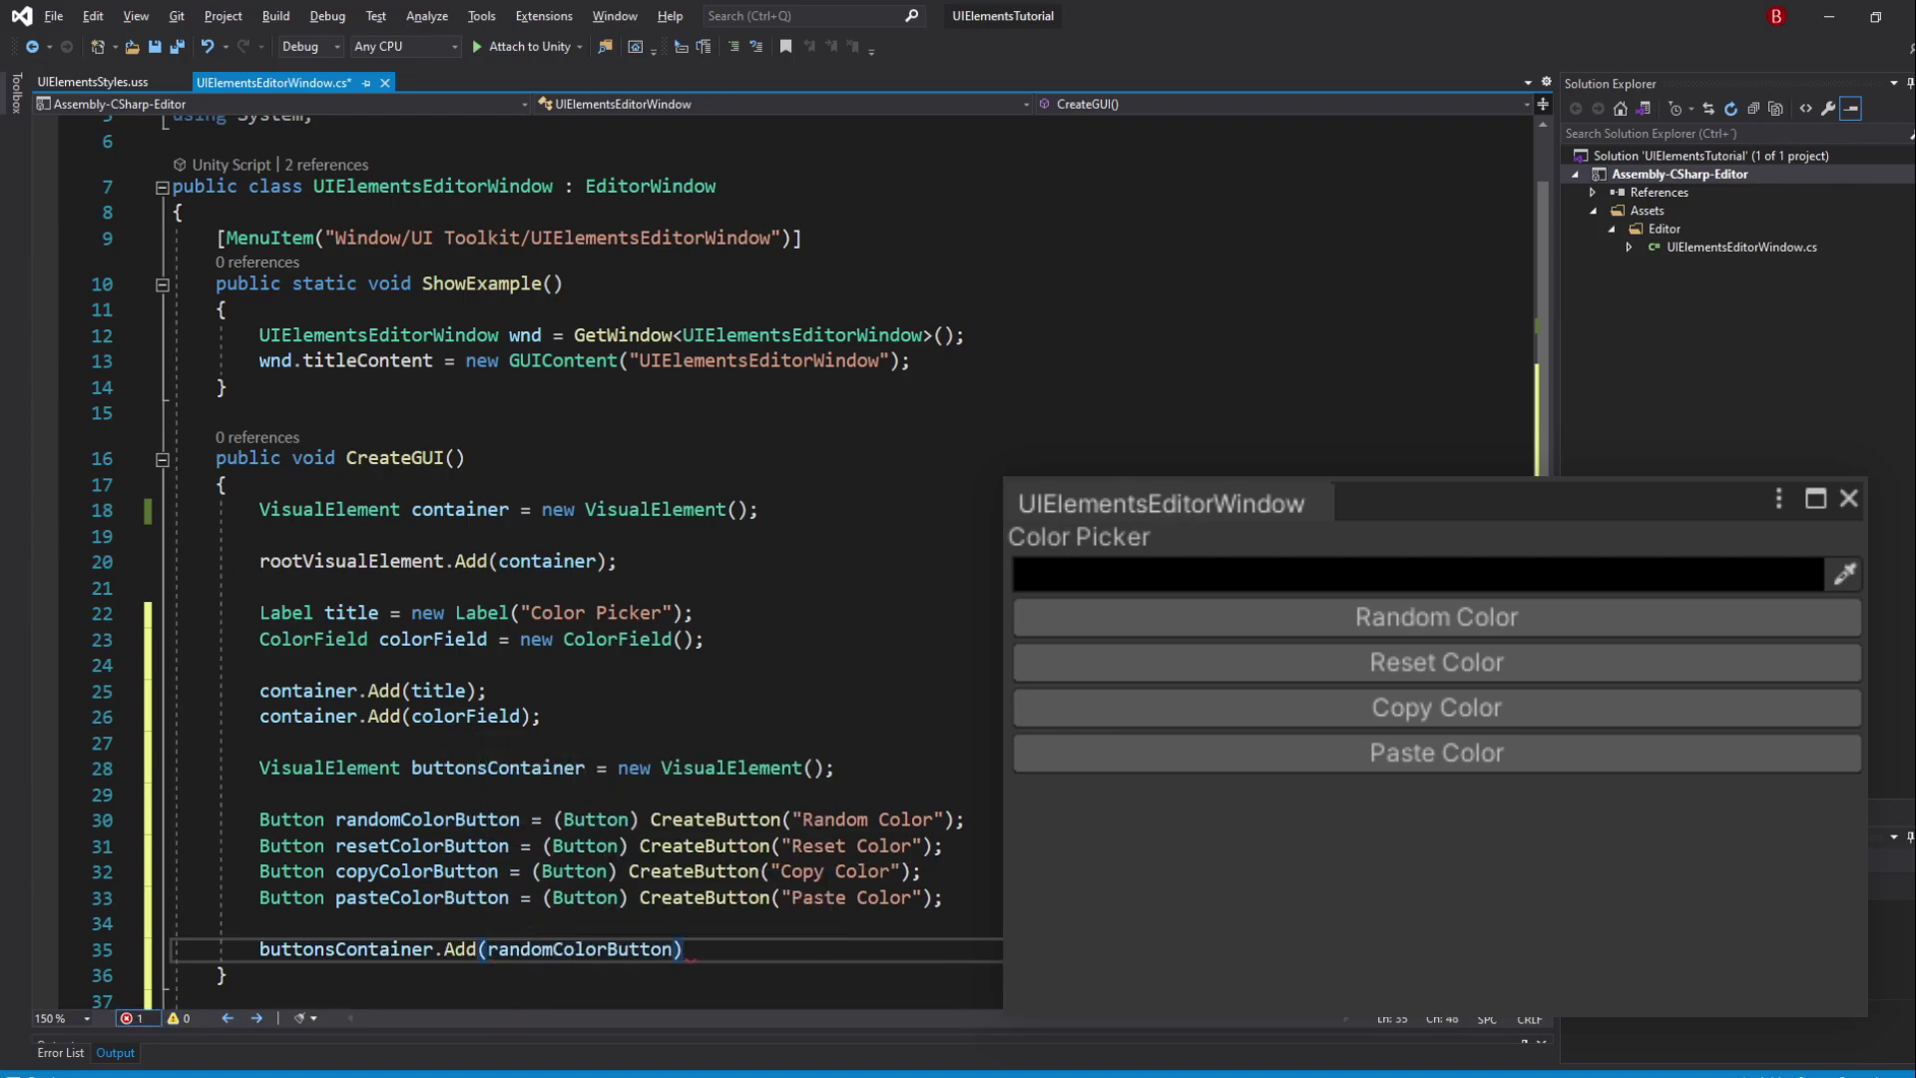
type(";")
key("shift+Up")
key("ctrl+c")
key("ctrl+v")
key("ctrl+v")
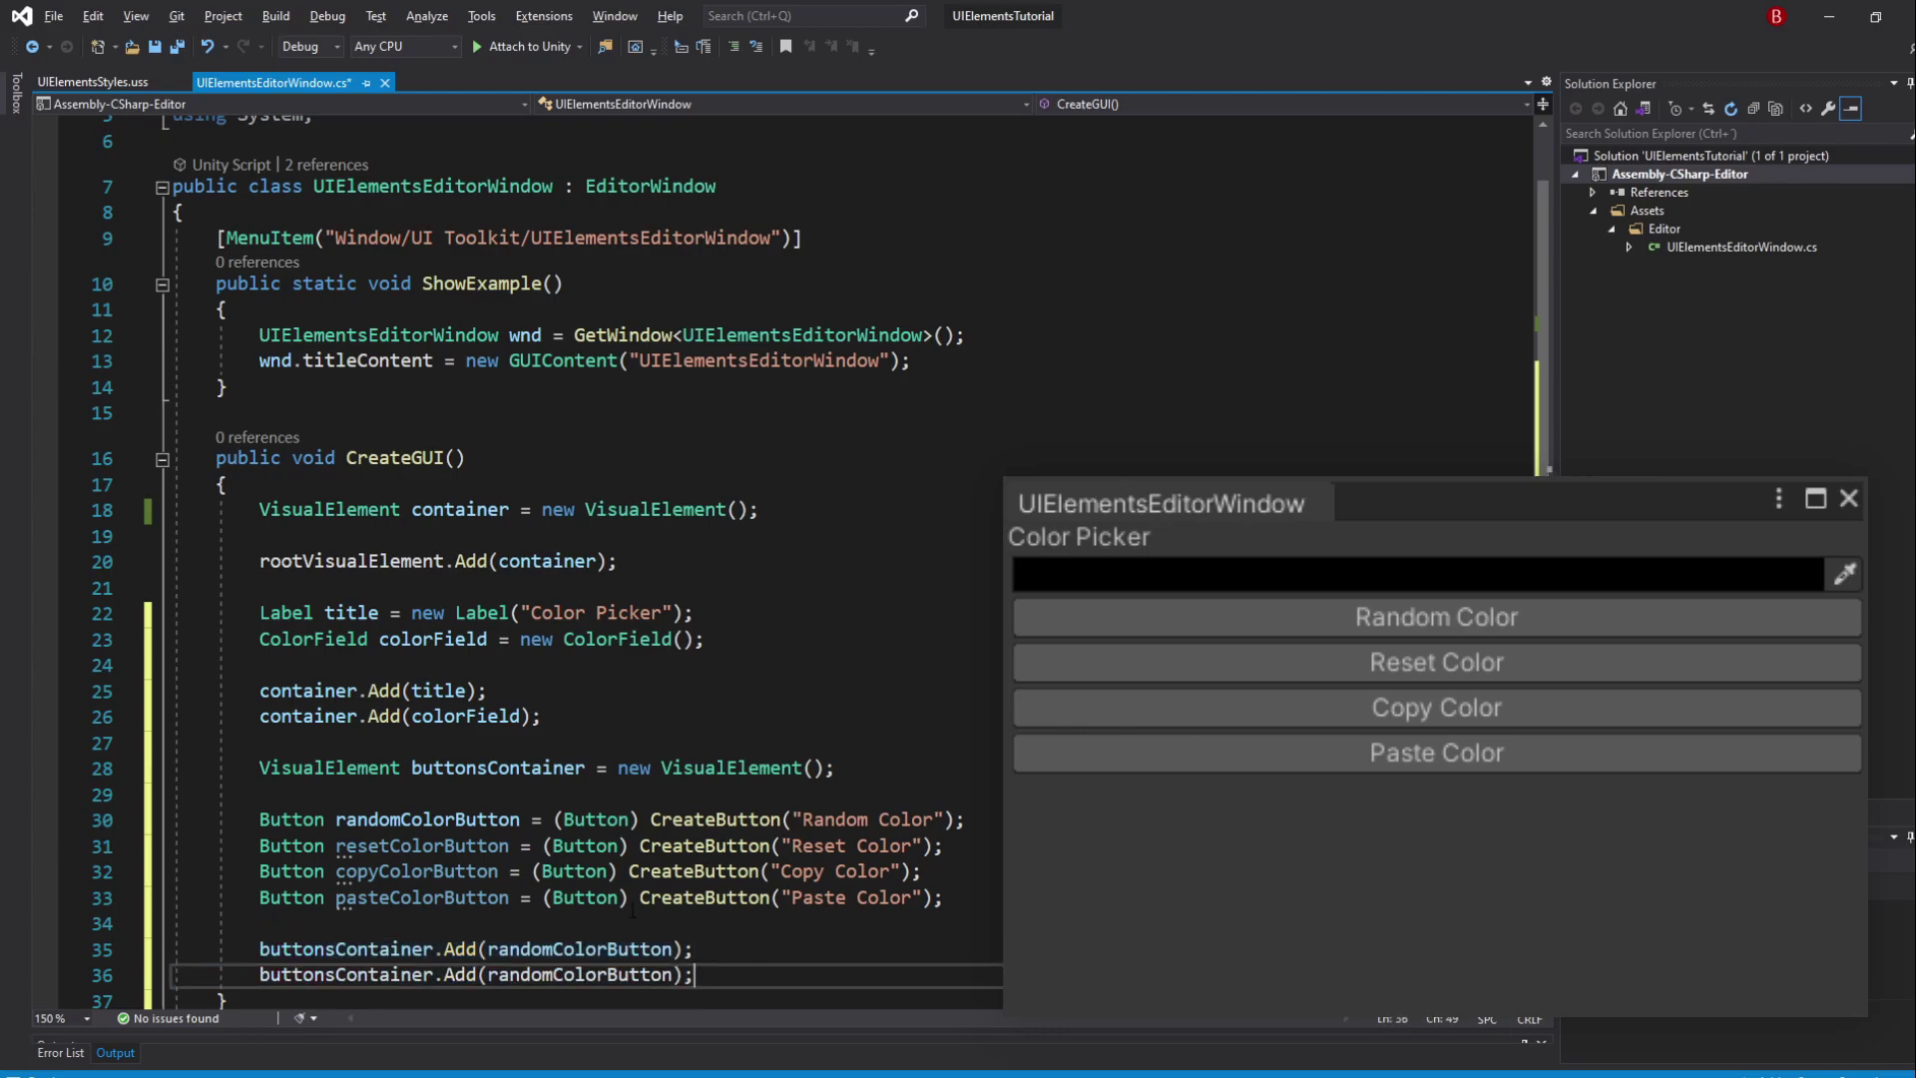
key("ctrl+v")
key("ctrl+v")
Point the copied Add lines at resetColorButton, copyColorButton and pasteColorButton
double_click(420, 816)
left_click(554, 943)
double_click(555, 944)
key("ctrl+v")
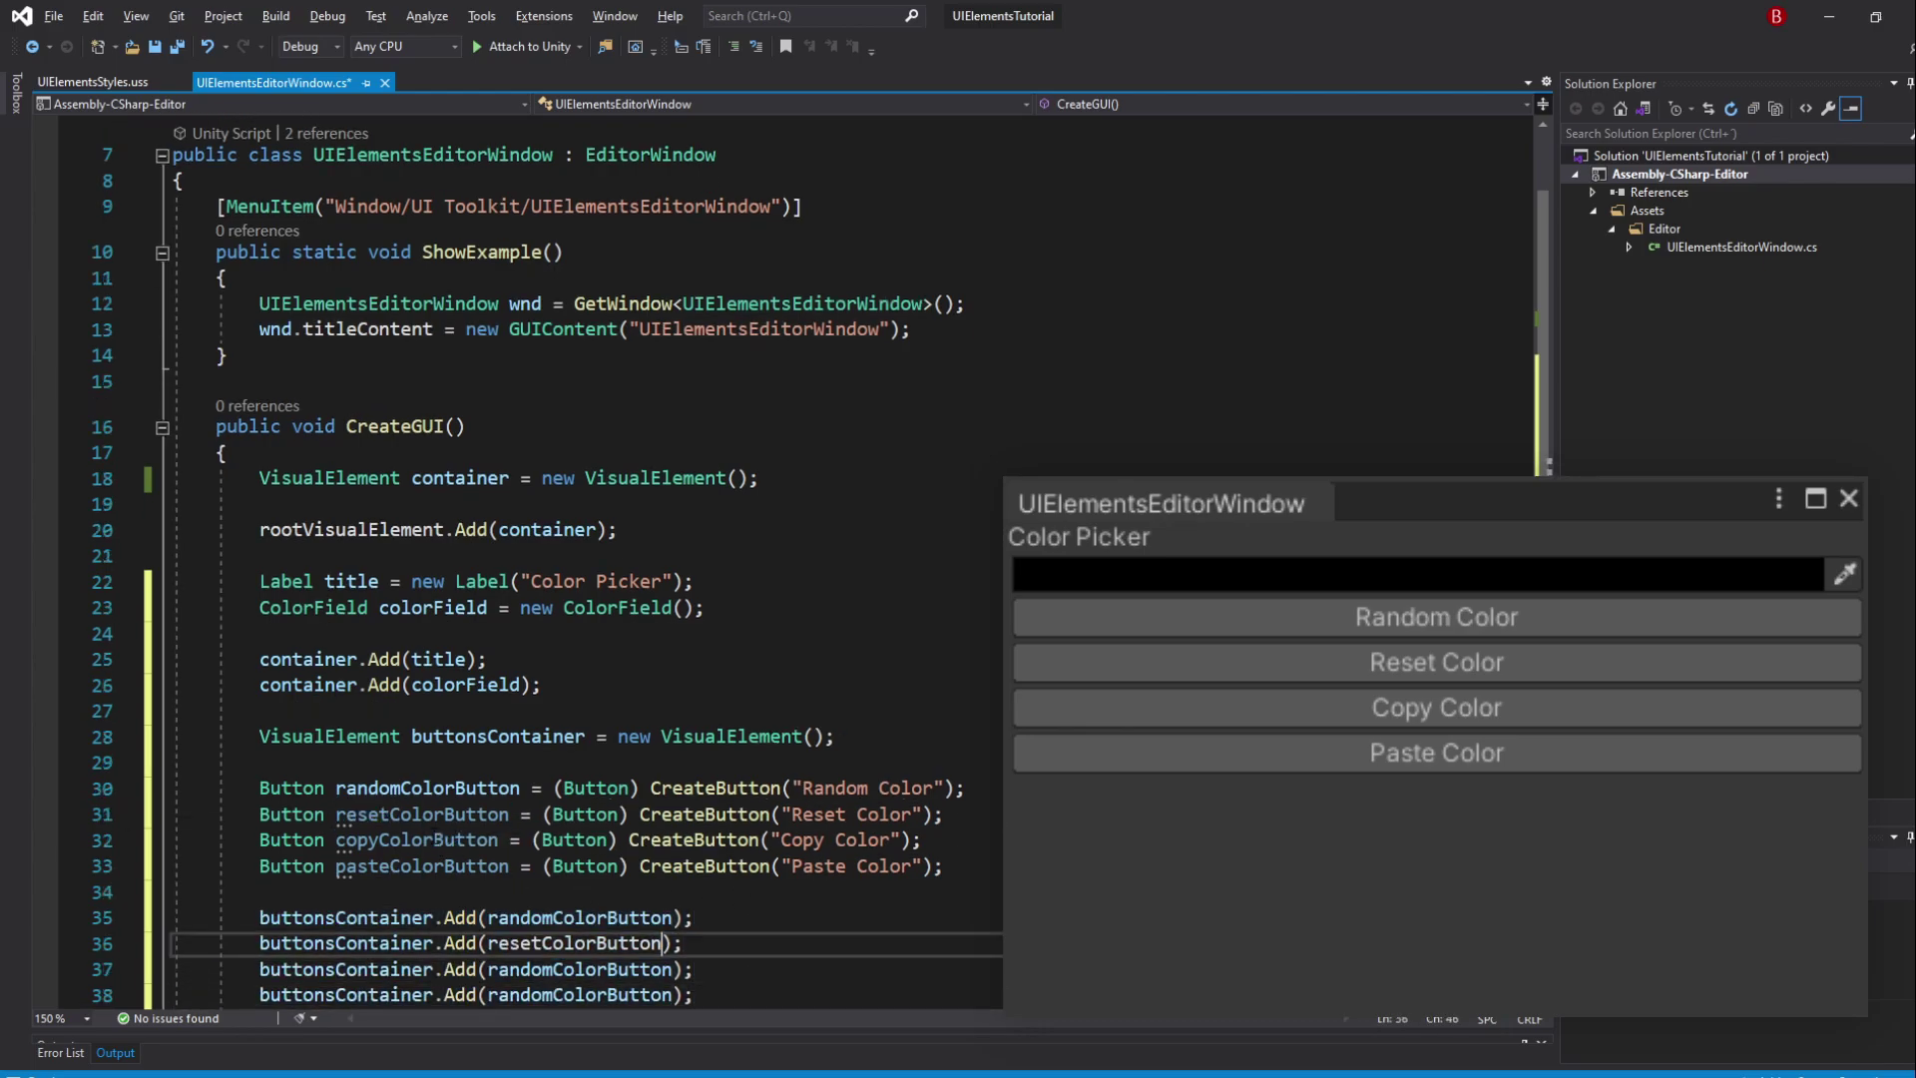
double_click(417, 840)
key("ctrl+c")
double_click(582, 968)
key("ctrl+v")
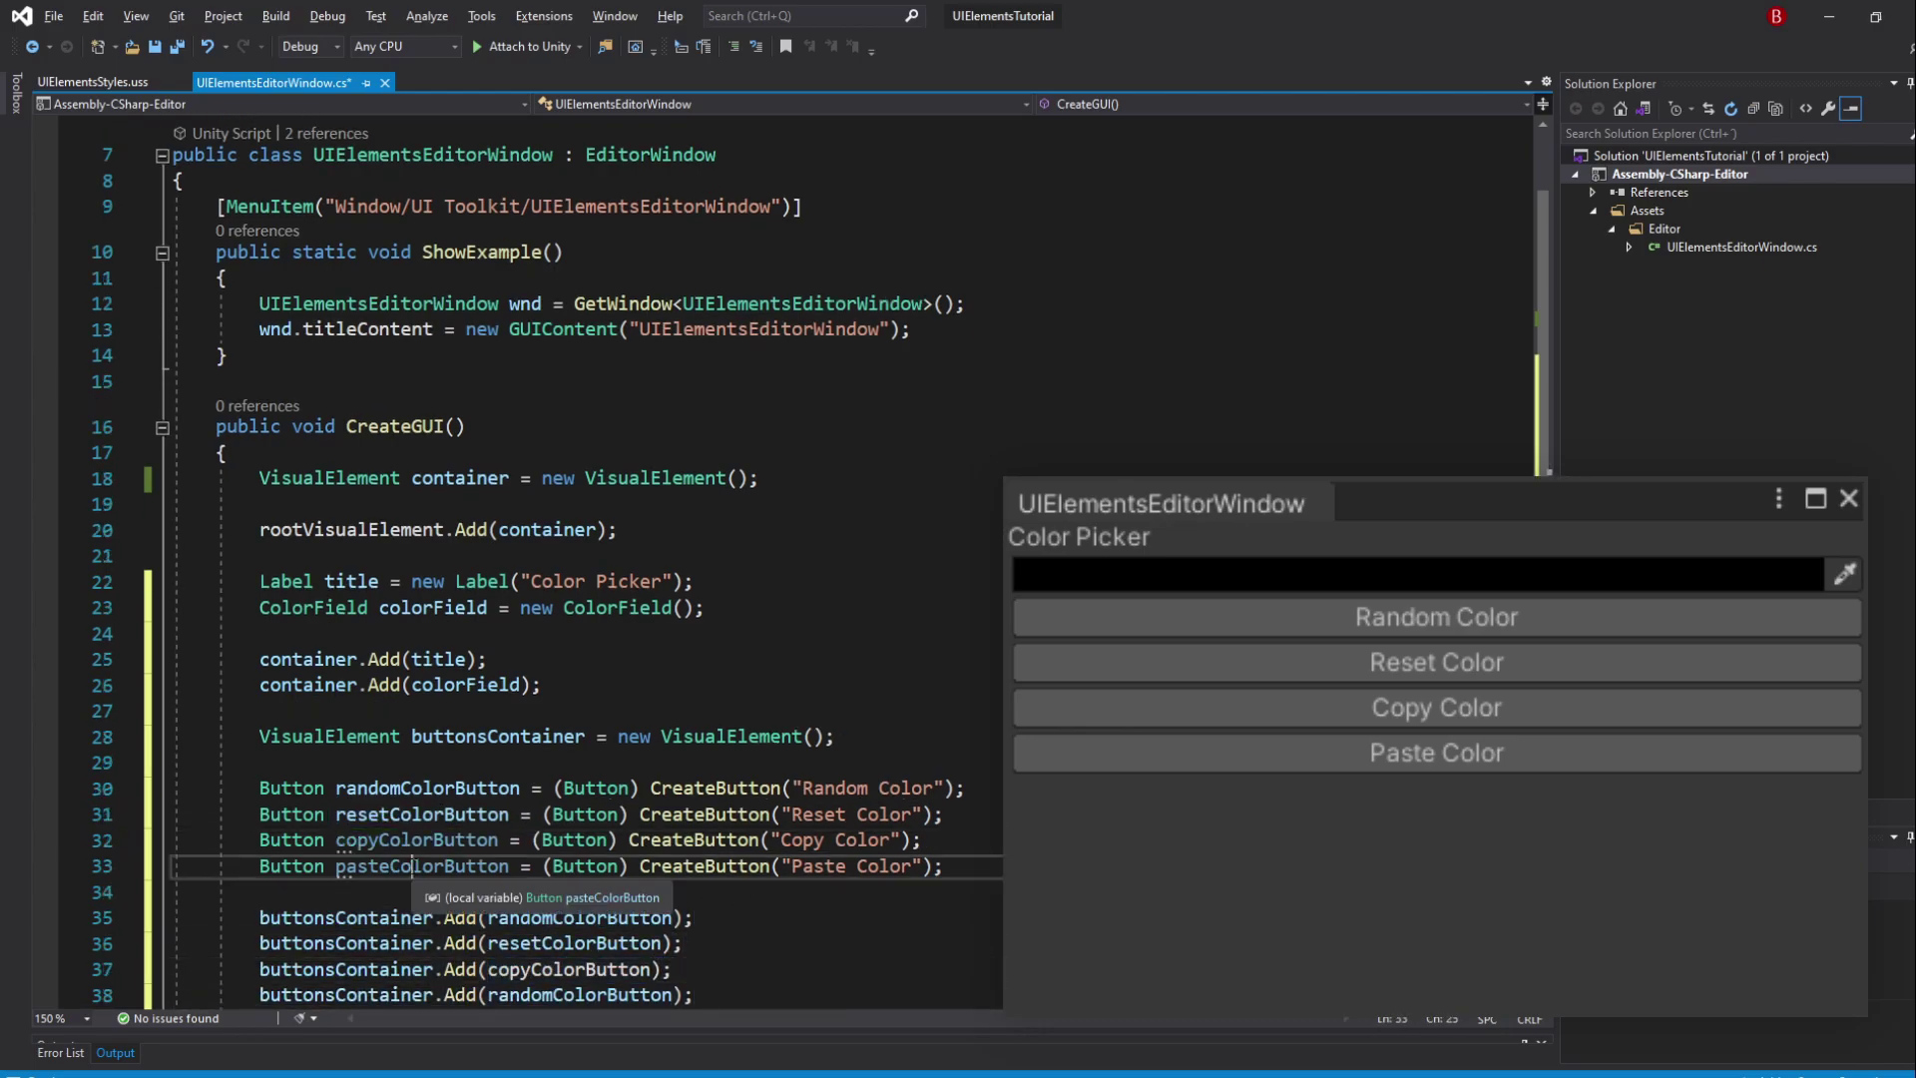
double_click(421, 866)
key("ctrl+c")
double_click(582, 994)
key("ctrl+v")
left_click(732, 990)
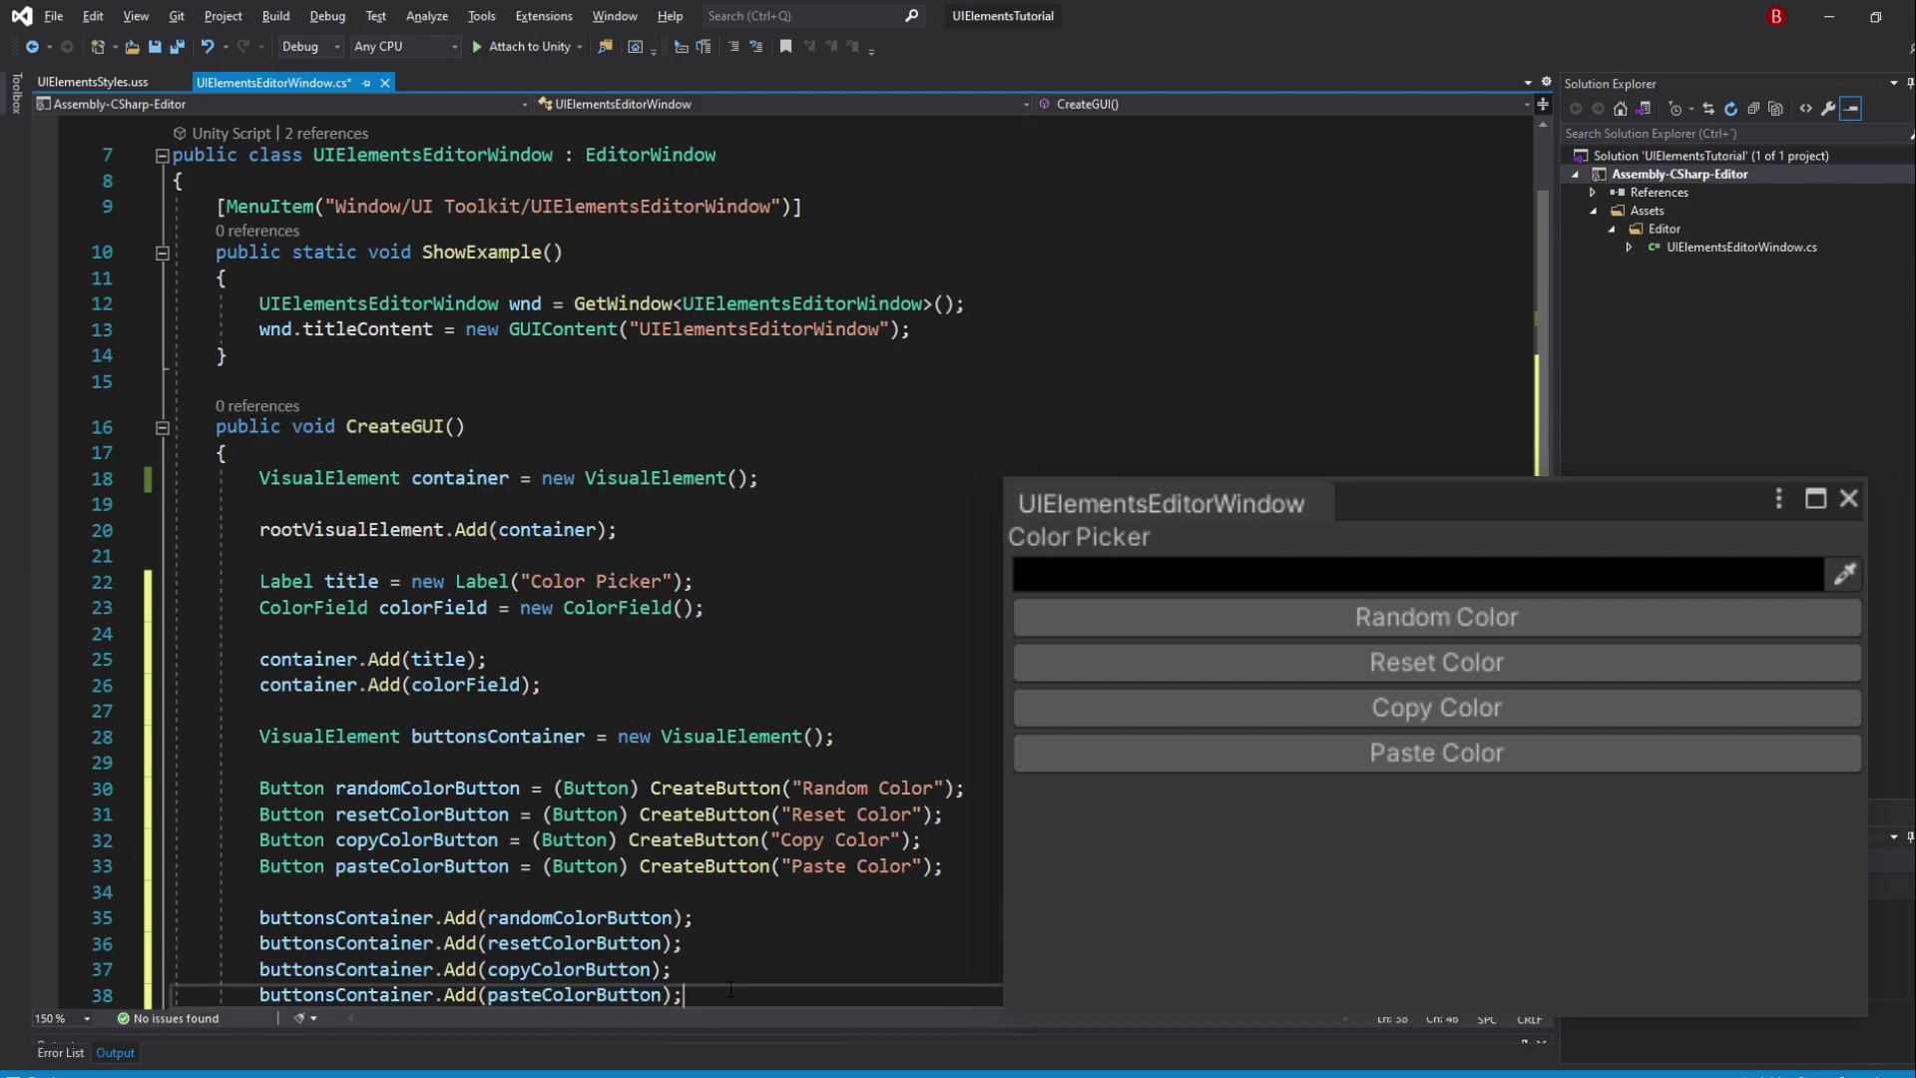
scroll(728, 967, "down", 2)
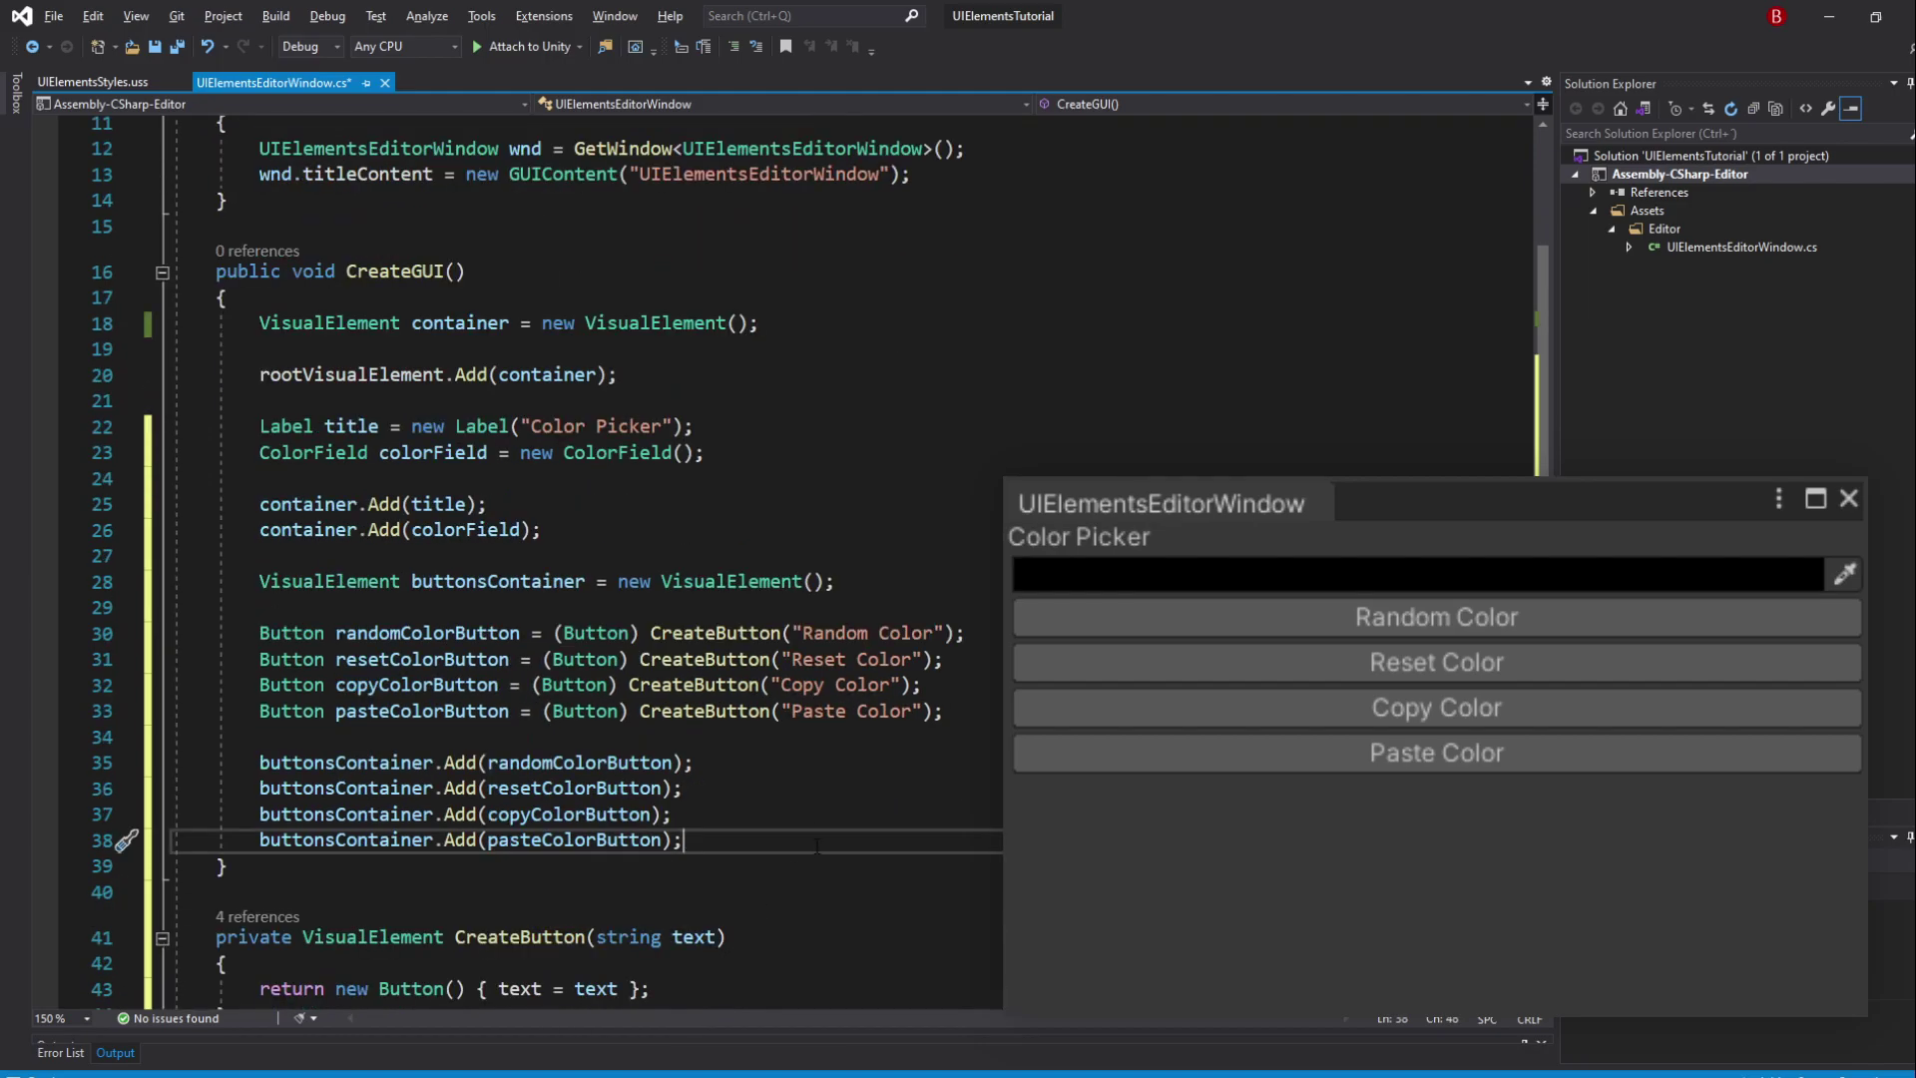
Add buttonsContainer to container, save, and return to Unity to reload
key("Return")
key("Return")
type("contai")
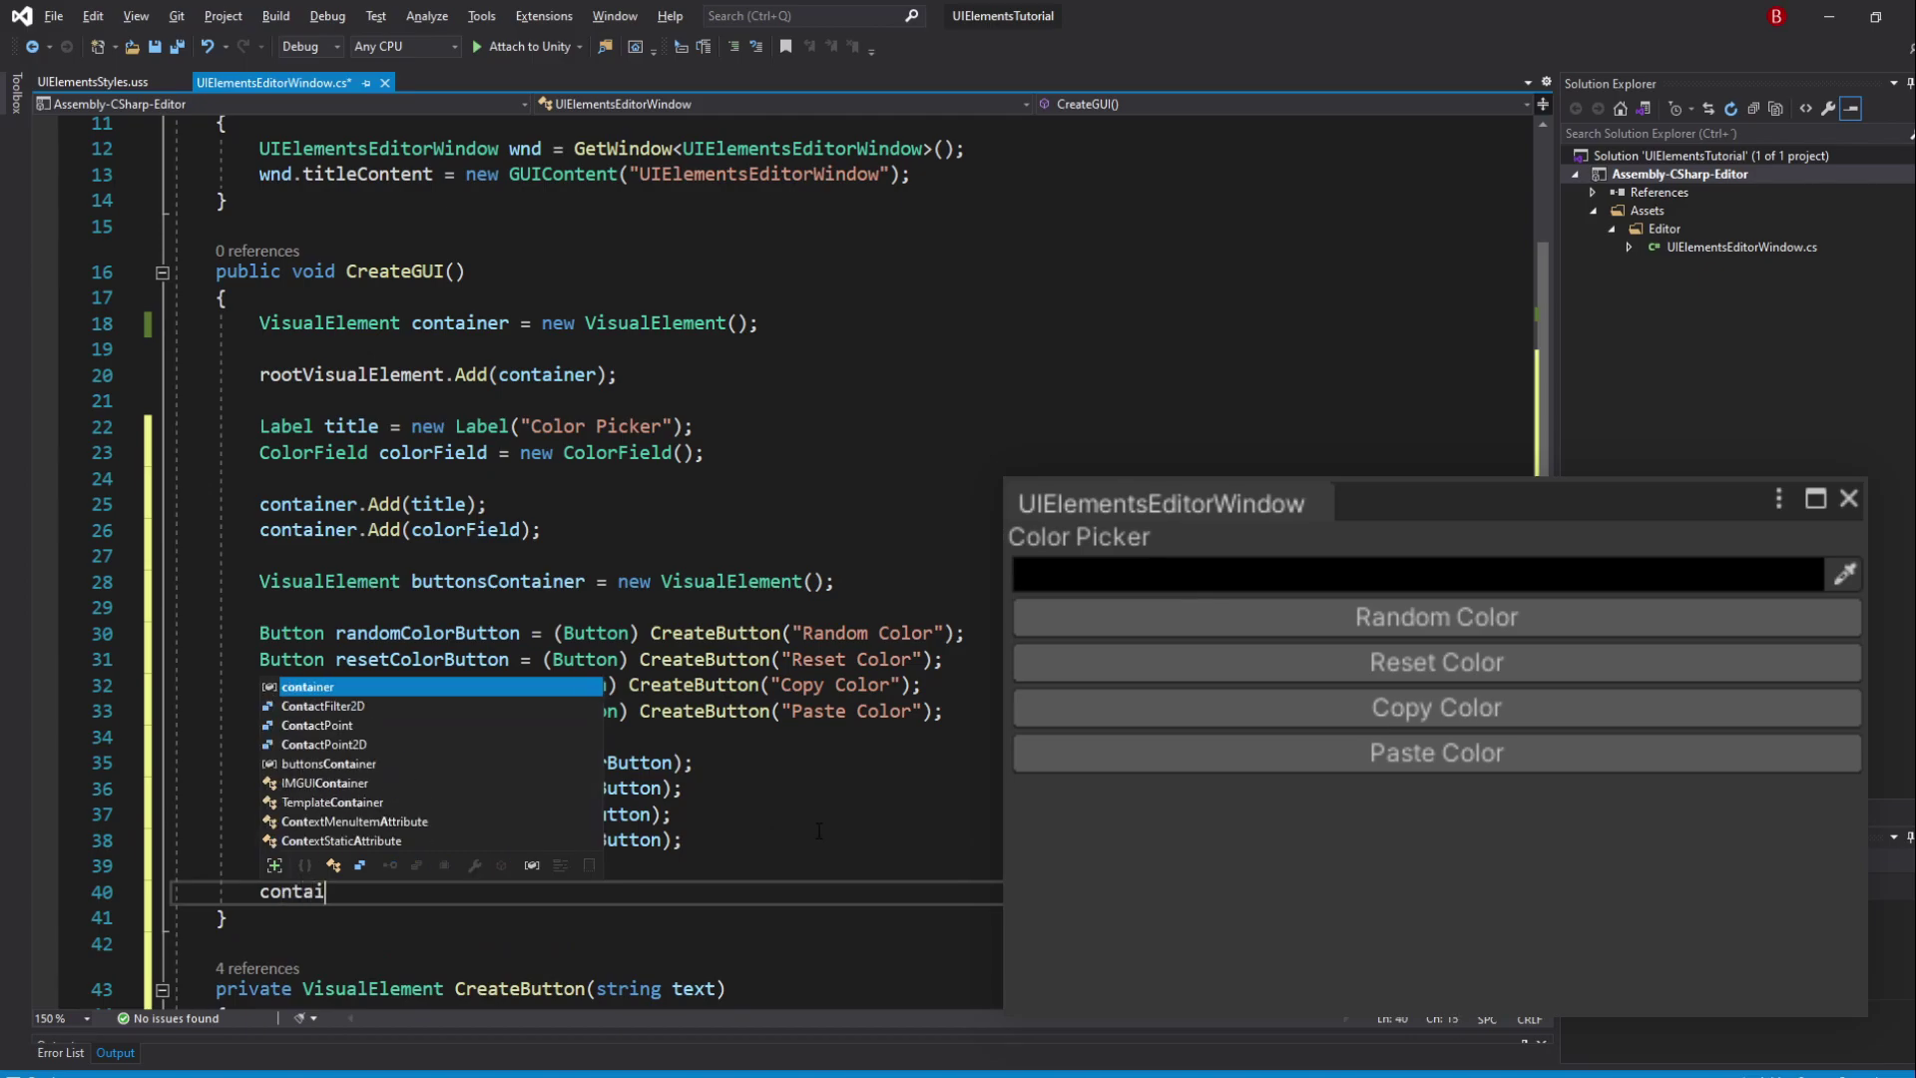
type("ner.add(butt")
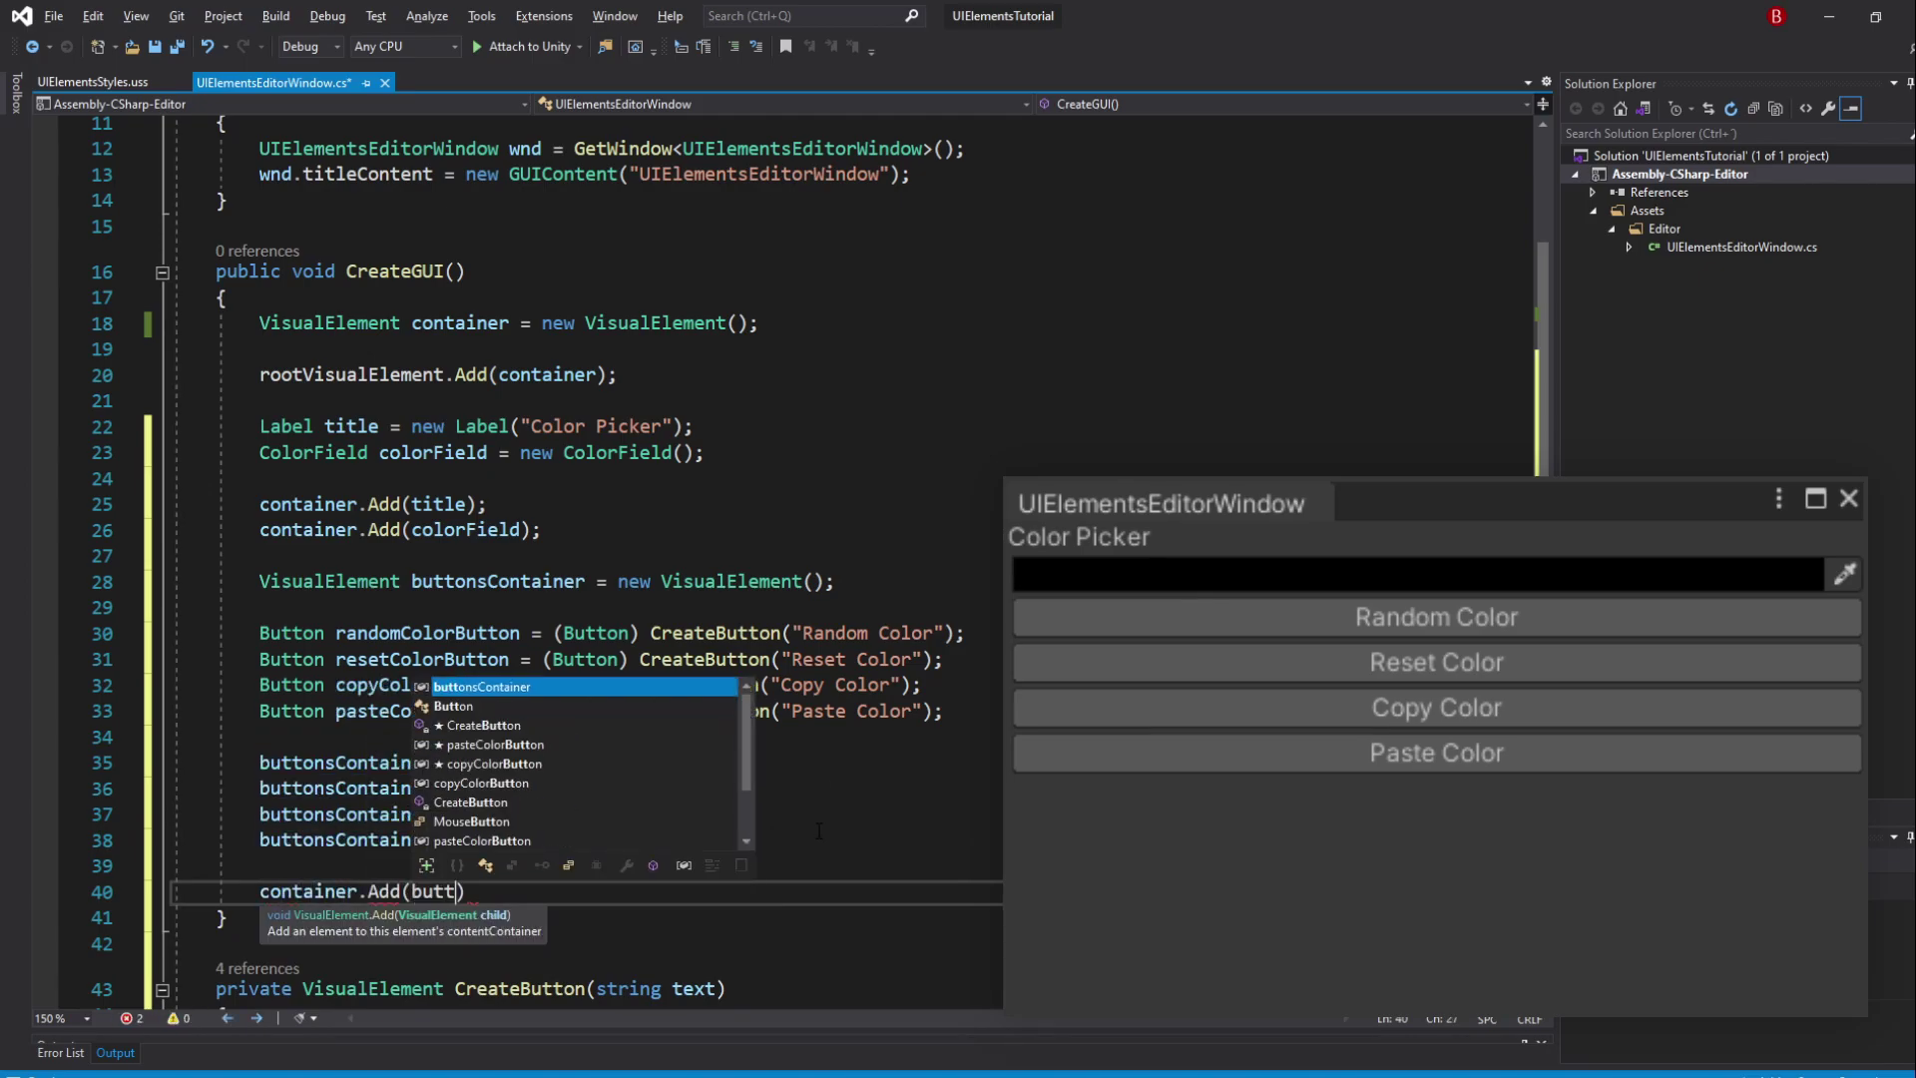
key("Tab")
type(")")
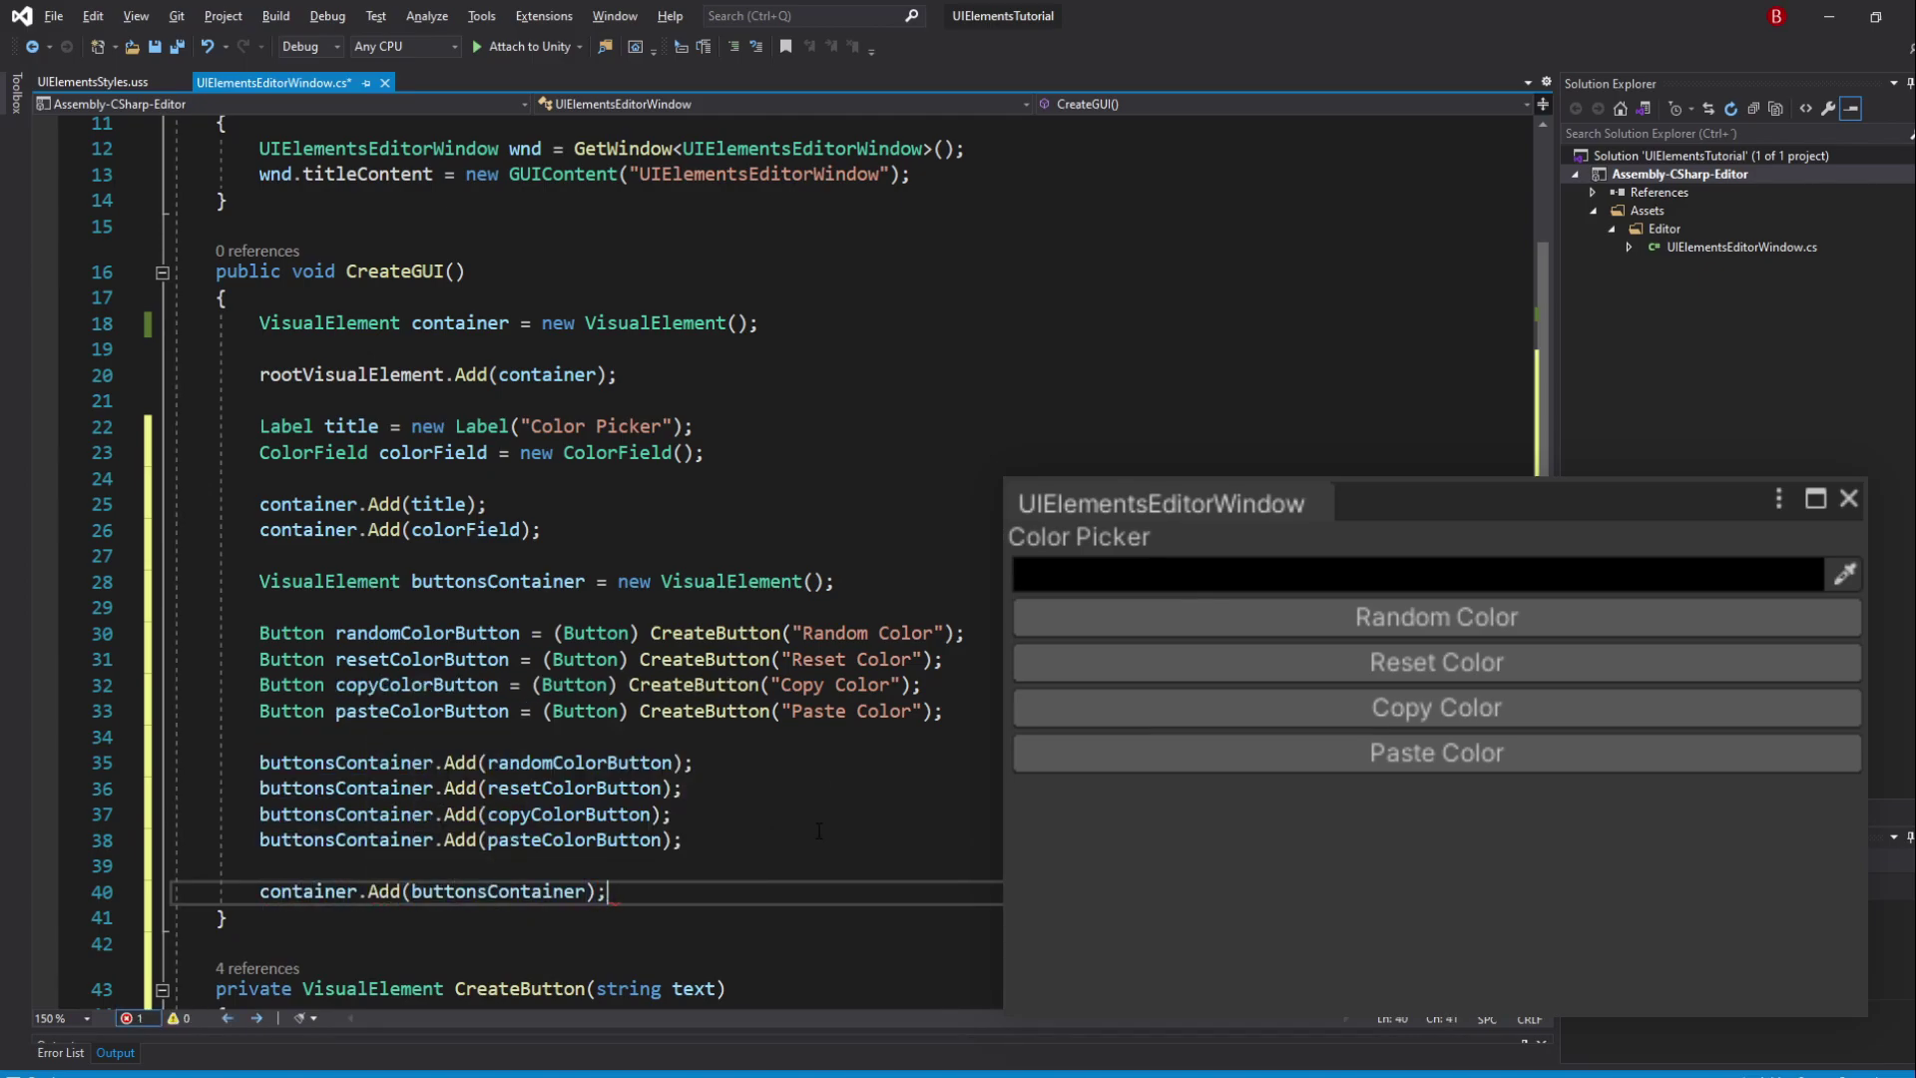
key("ctrl+s")
key("alt+Tab")
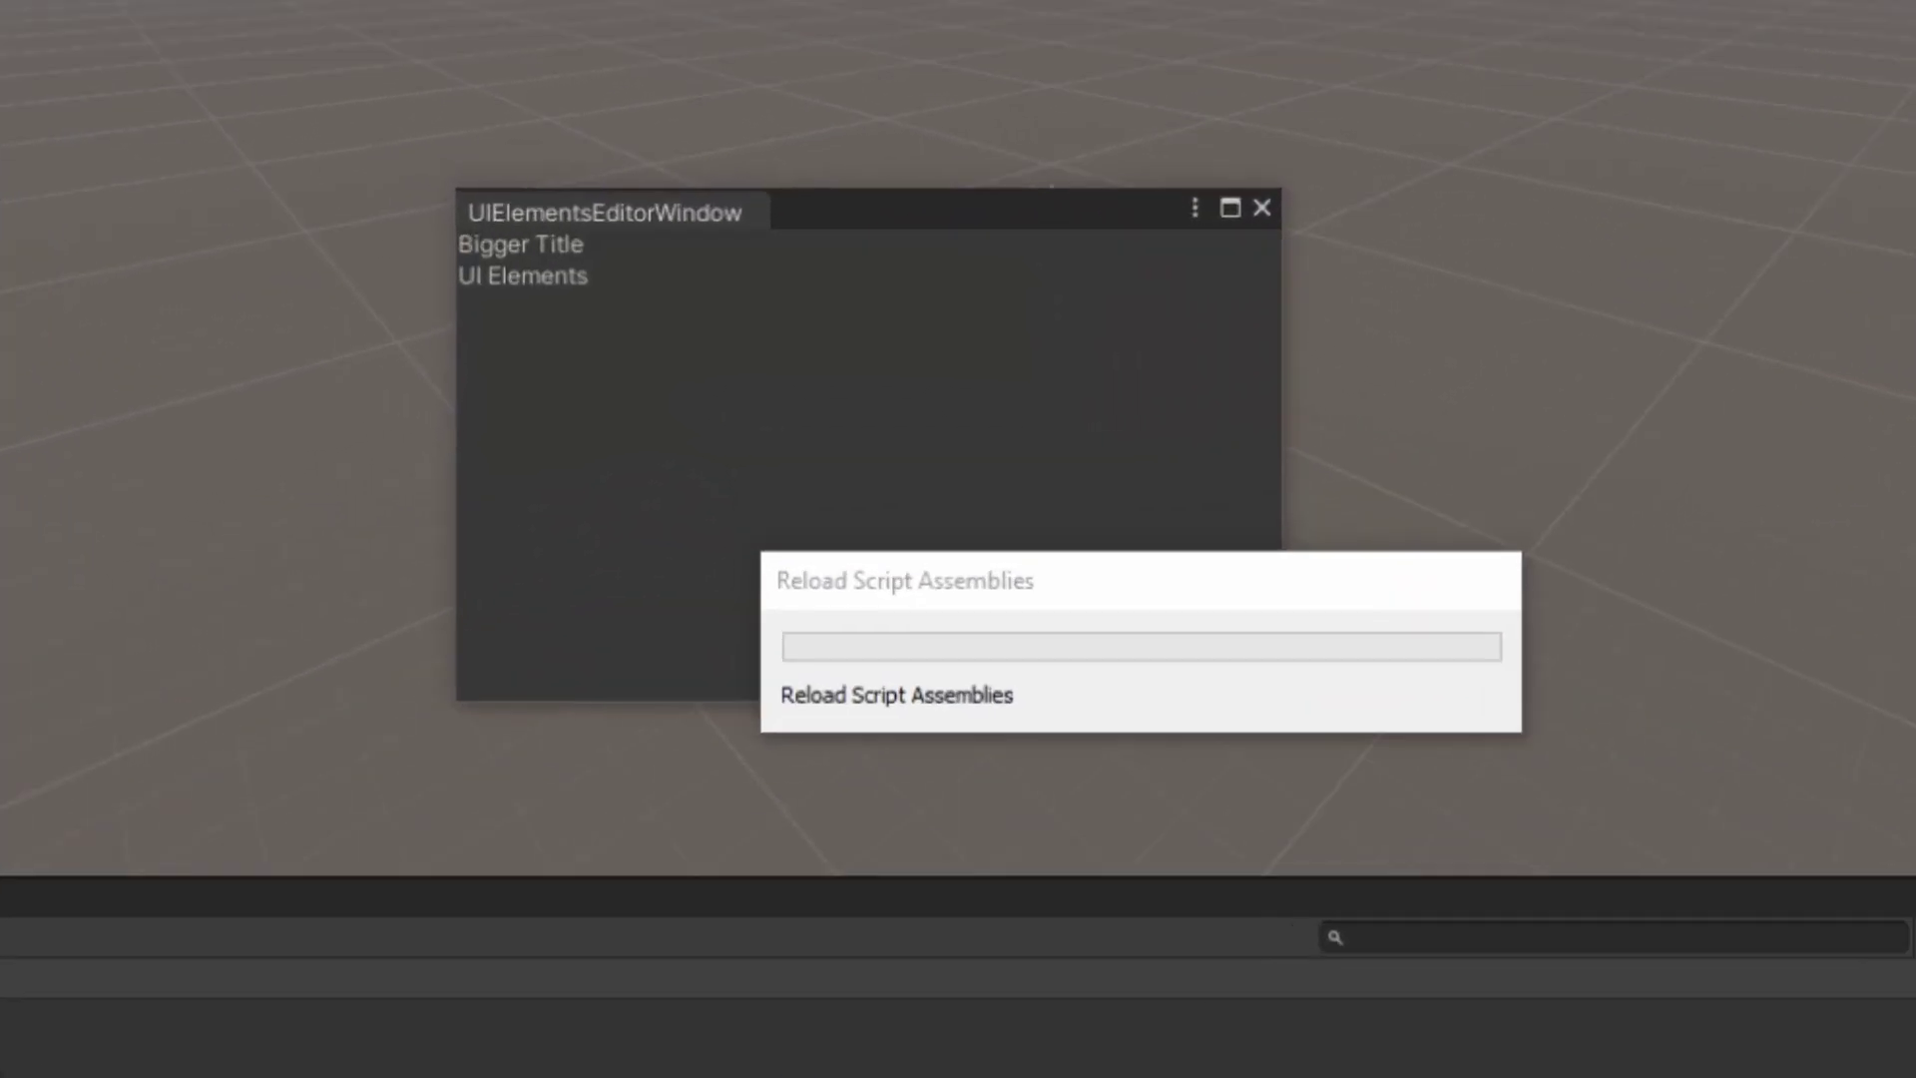